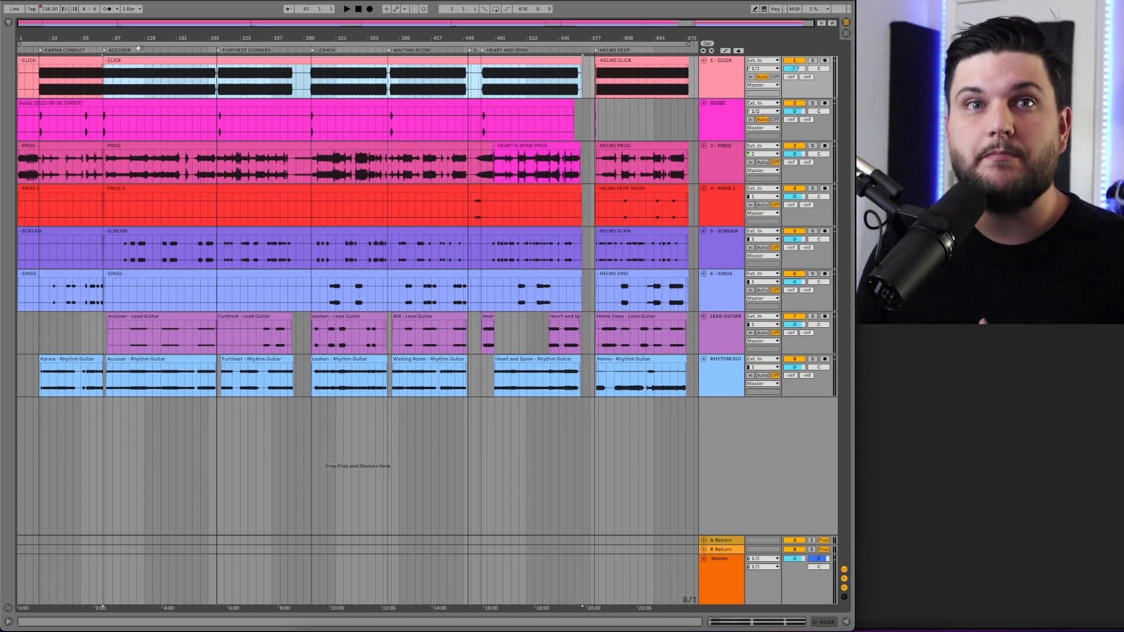
# Step: Play the click and backing tracks from bar 22, just before the Karma Conduit marker
pyautogui.press('+')
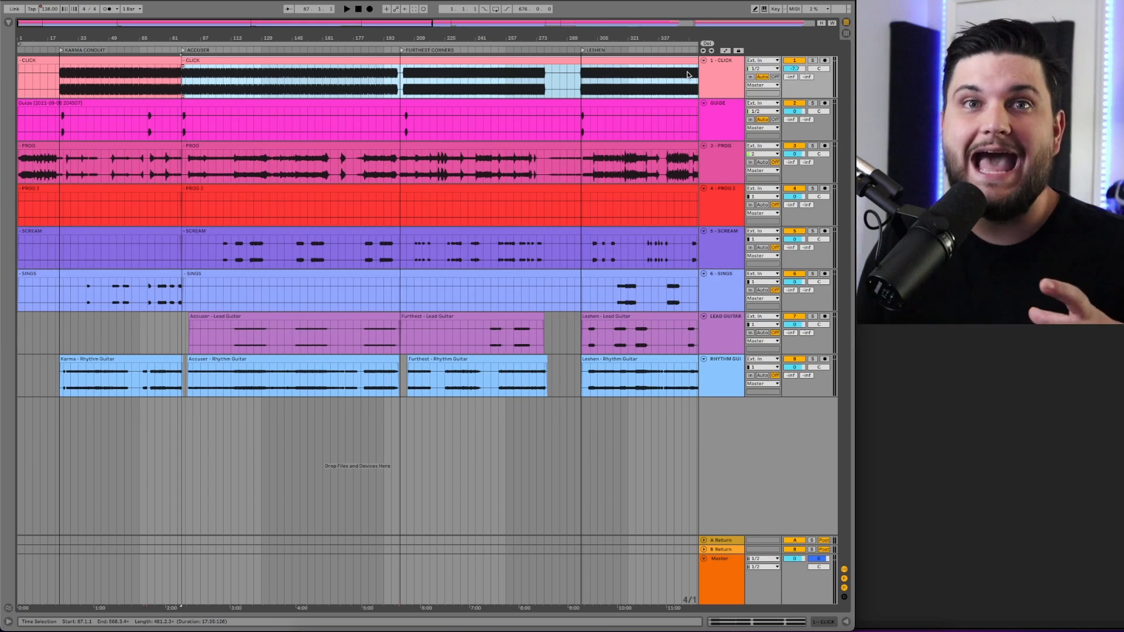
pyautogui.press('-')
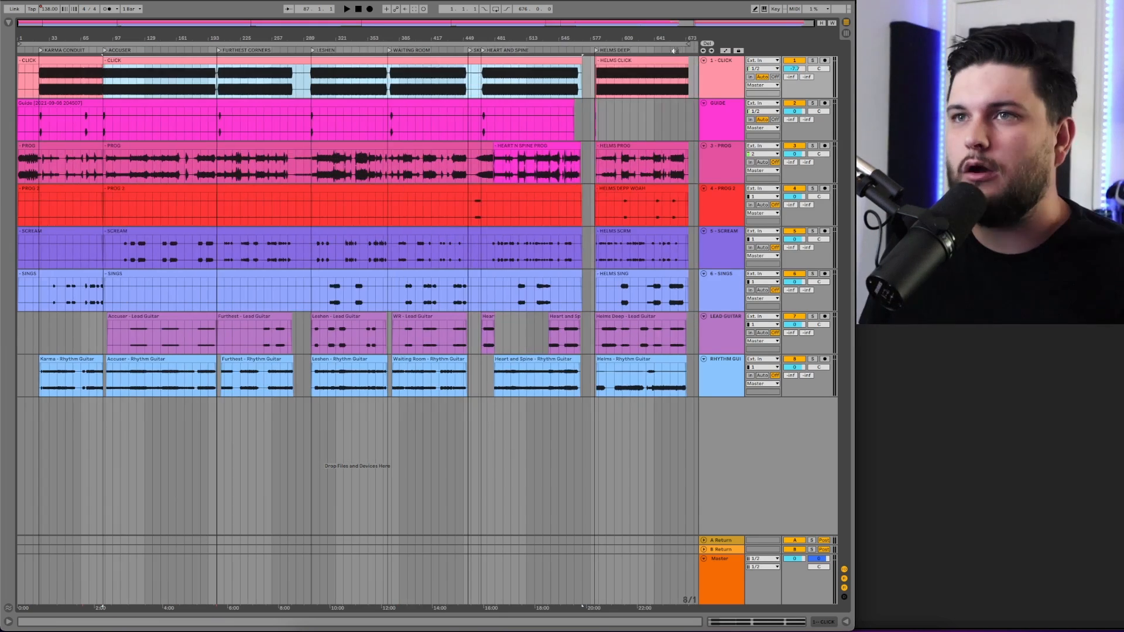
pyautogui.click(59, 67)
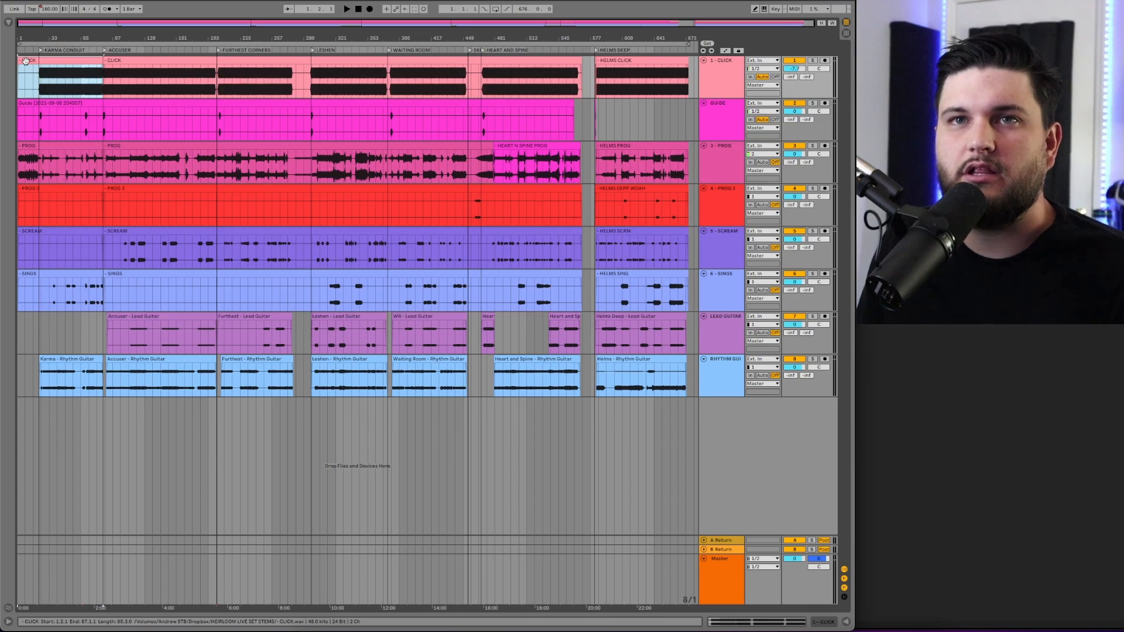
pyautogui.moveTo(21, 61); pyautogui.dragTo(196, 116)
pyautogui.click(214, 86)
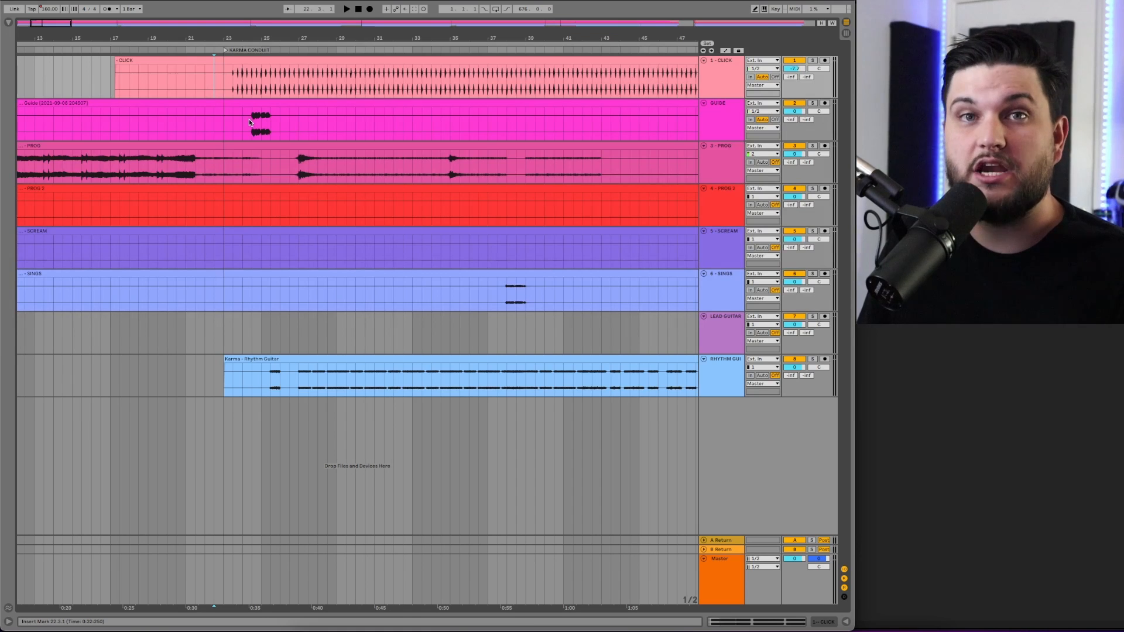
pyautogui.press('space')
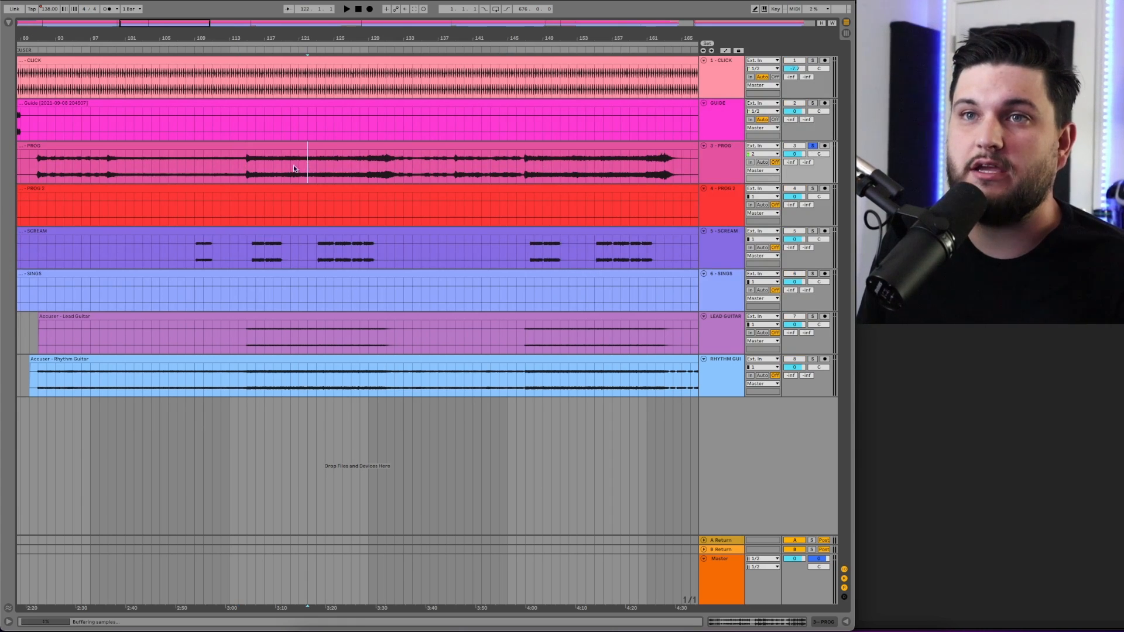
# Step: Listen to the soloed PROG track in Accuser from bar 122 and from bar 140
pyautogui.press('space')
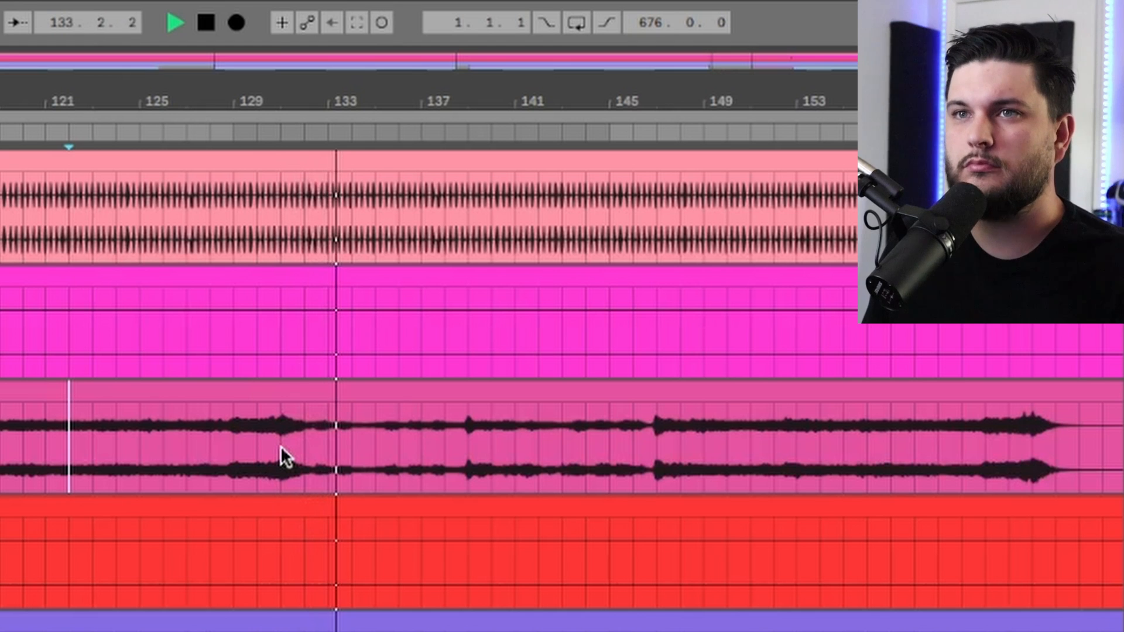
pyautogui.click(479, 439)
pyautogui.press('space')
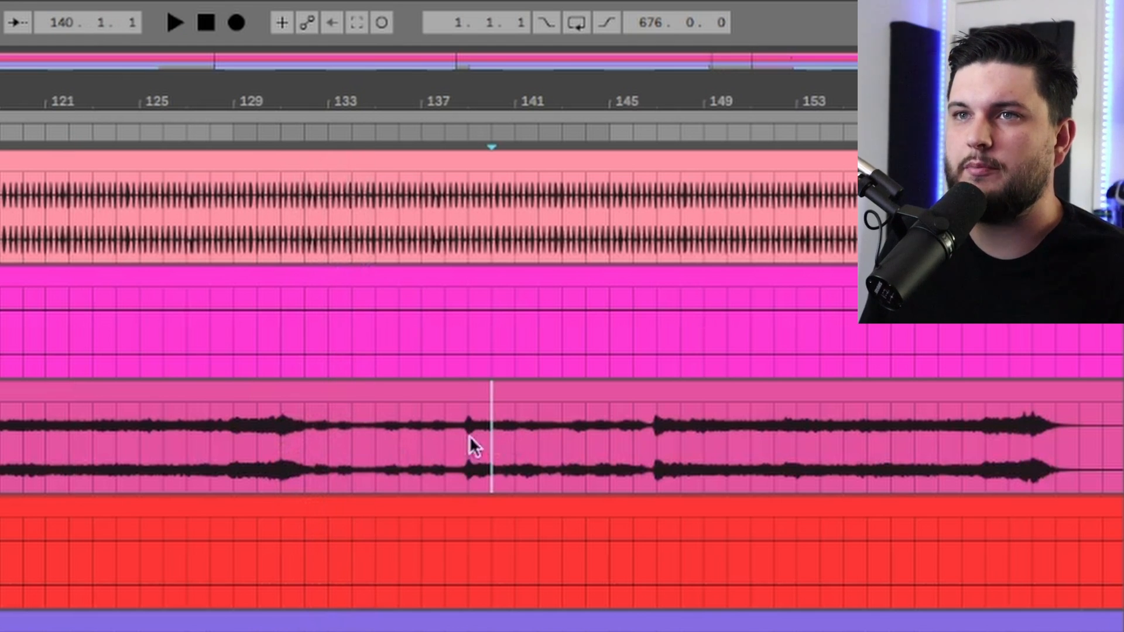
pyautogui.press('space')
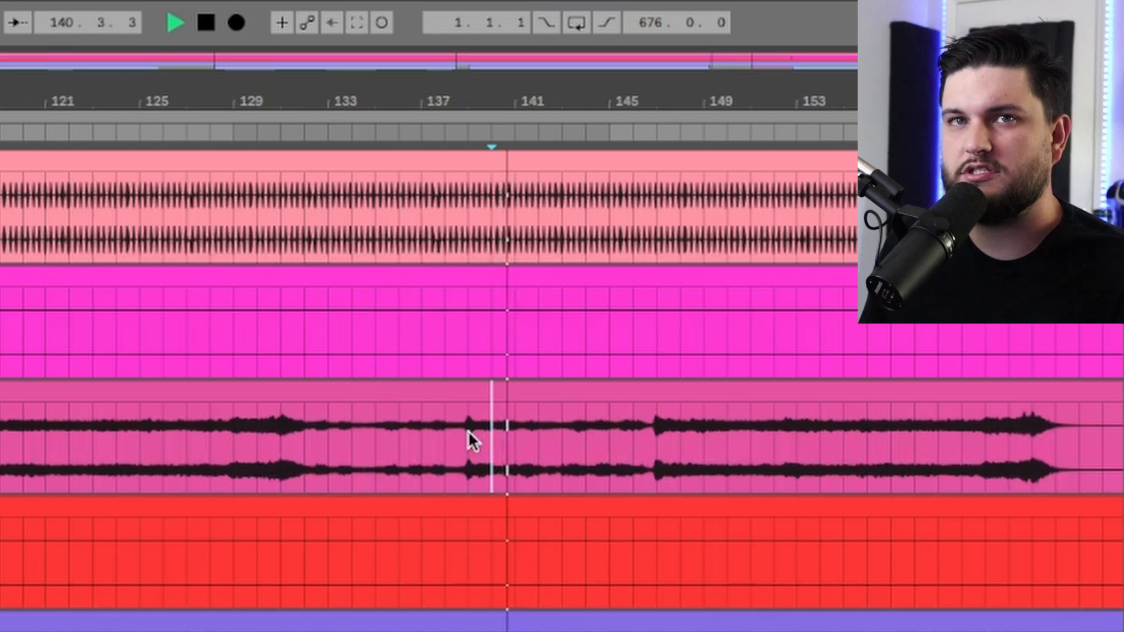
pyautogui.press('space')
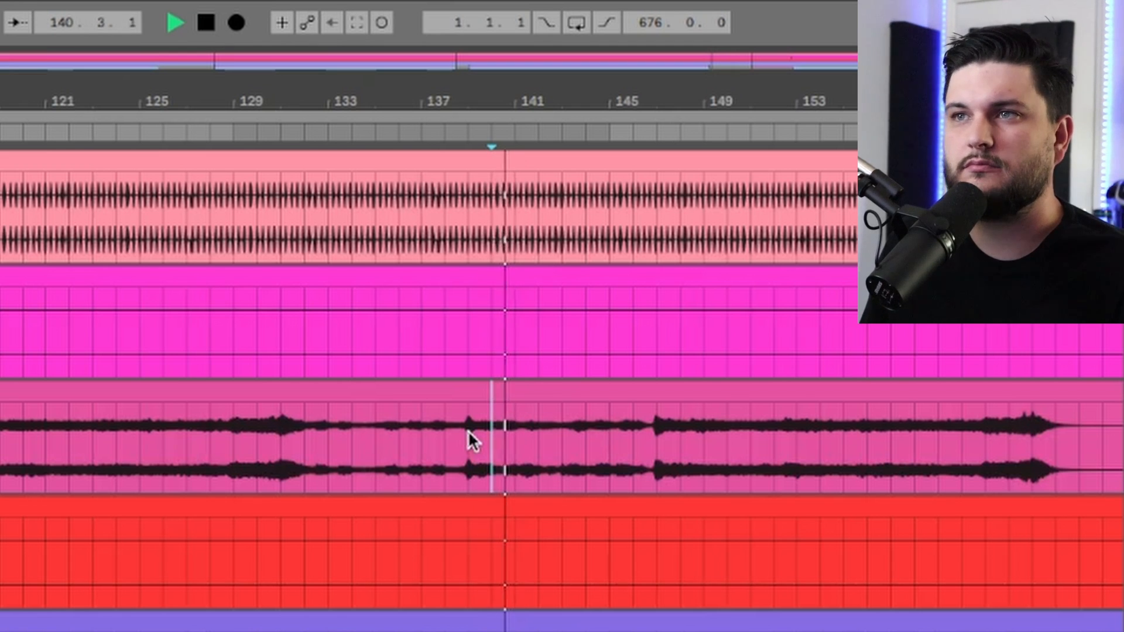
# Step: Audition the soloed PROG track from bar 146 and from bar 170, stopping after each passage
pyautogui.click(627, 438)
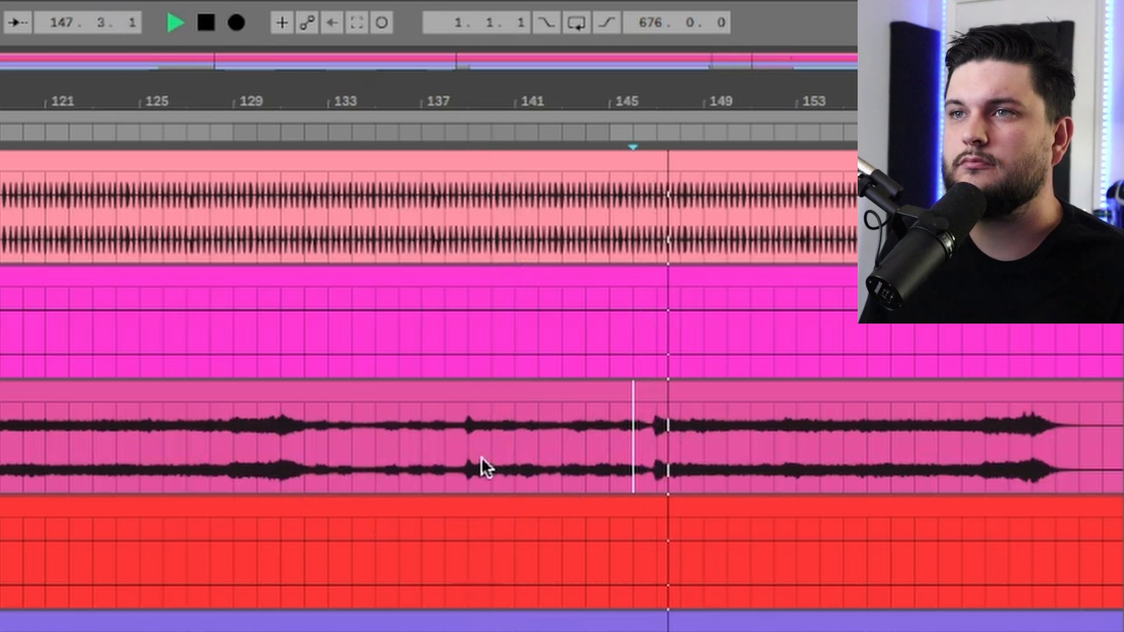
pyautogui.hscroll(4, 481, 457)
pyautogui.press('space')
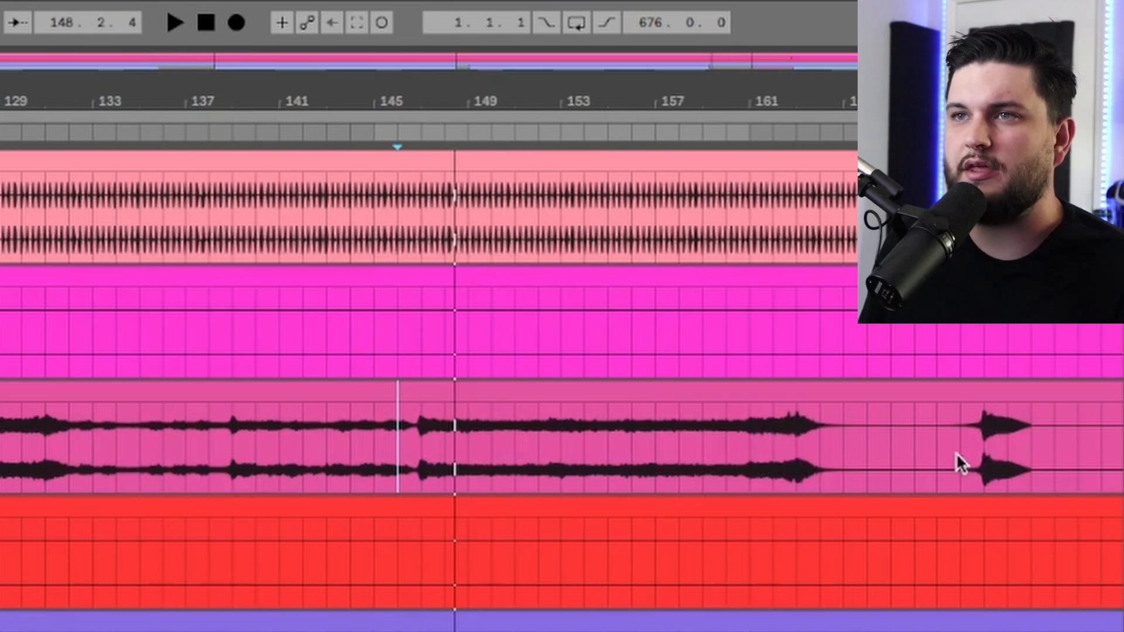
pyautogui.click(956, 456)
pyautogui.press('space')
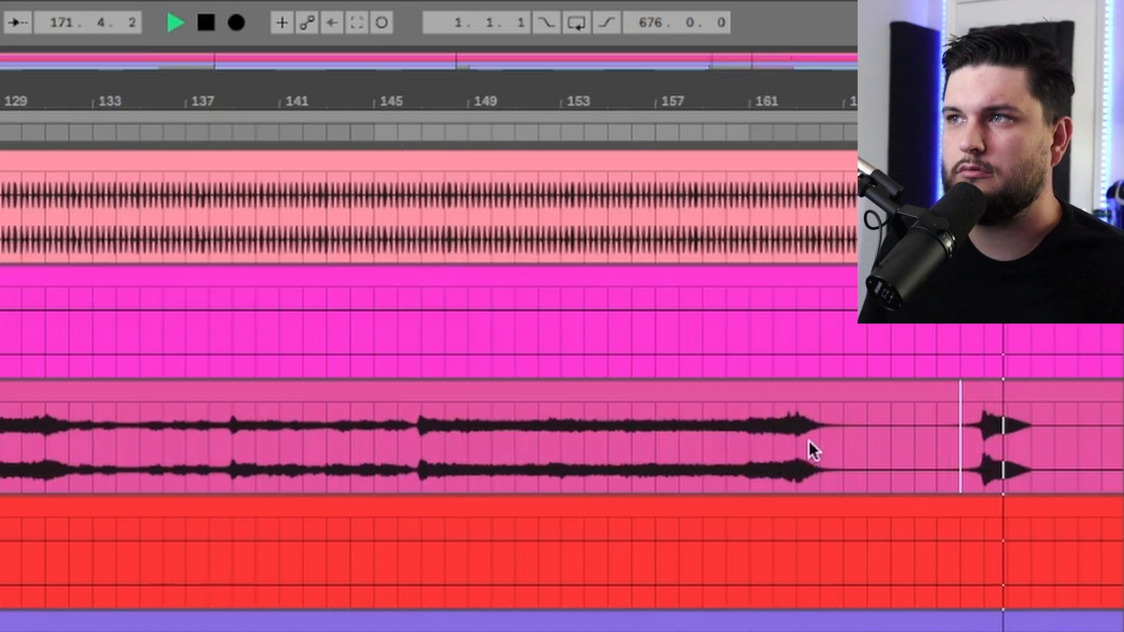
pyautogui.press('space')
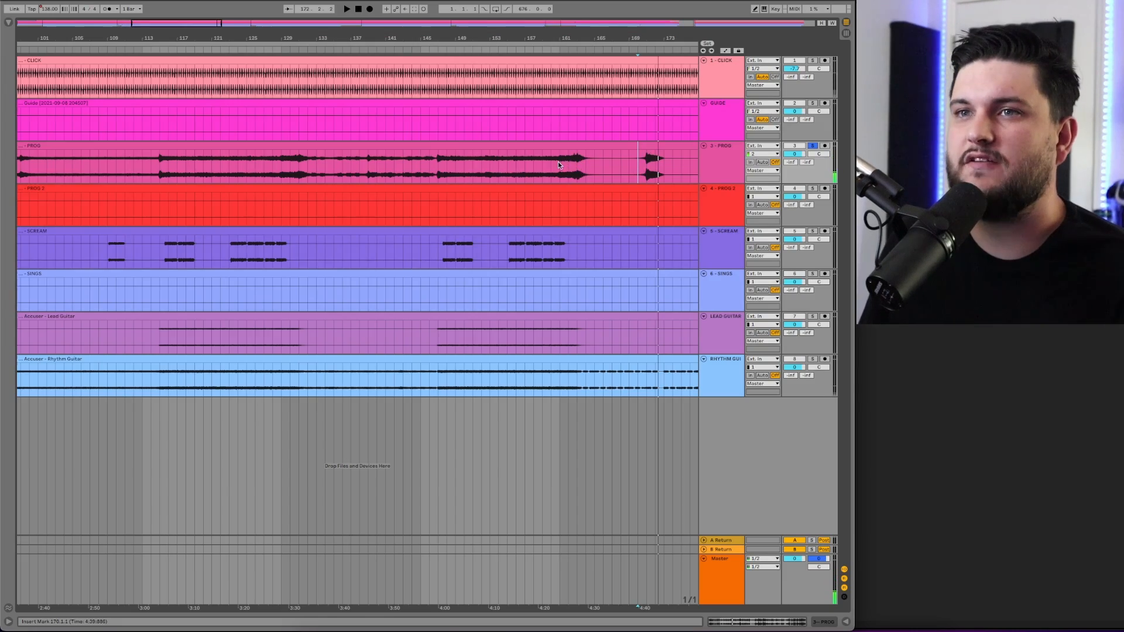
# Step: Listen to the soloed SCREAM track at two of its vocal passages in Accuser
pyautogui.hscroll(-3, 726, 437)
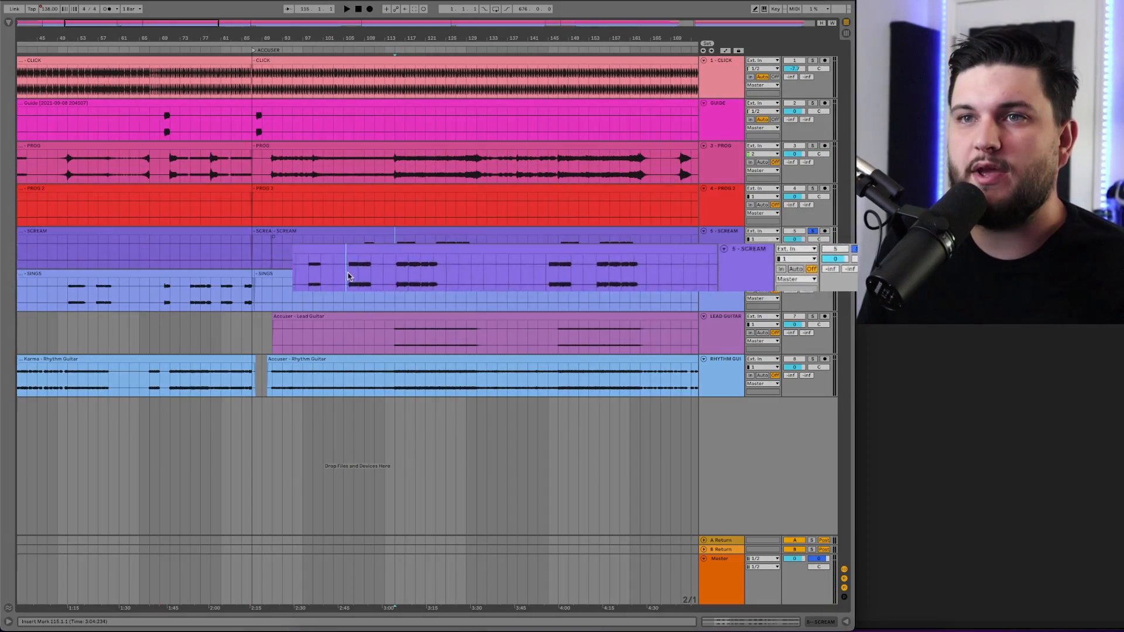
pyautogui.press('space')
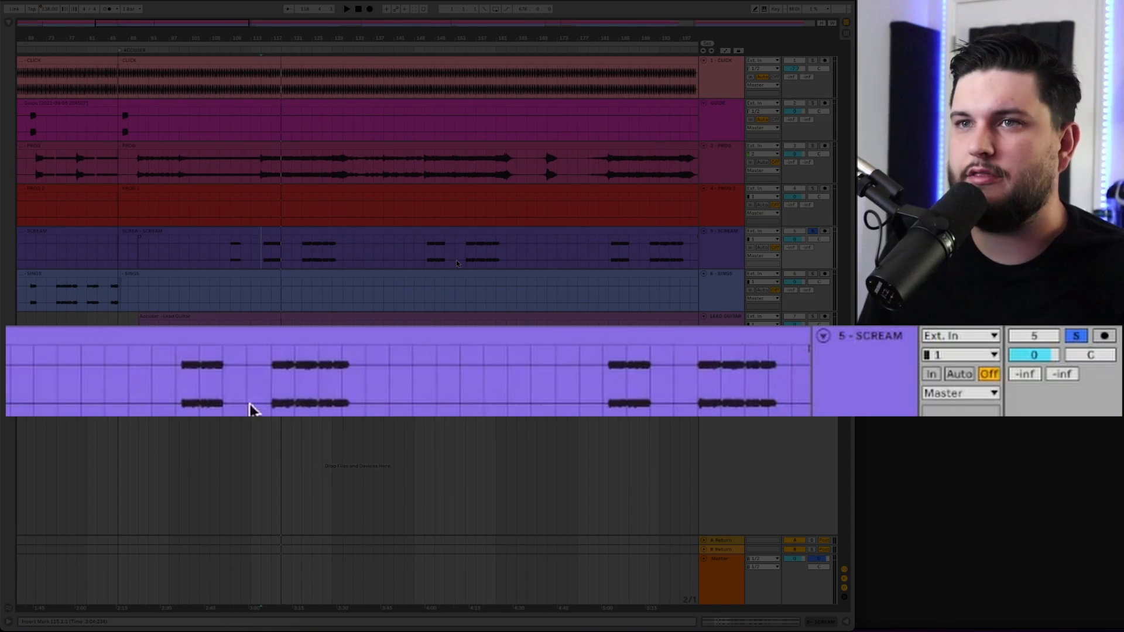
pyautogui.click(408, 255)
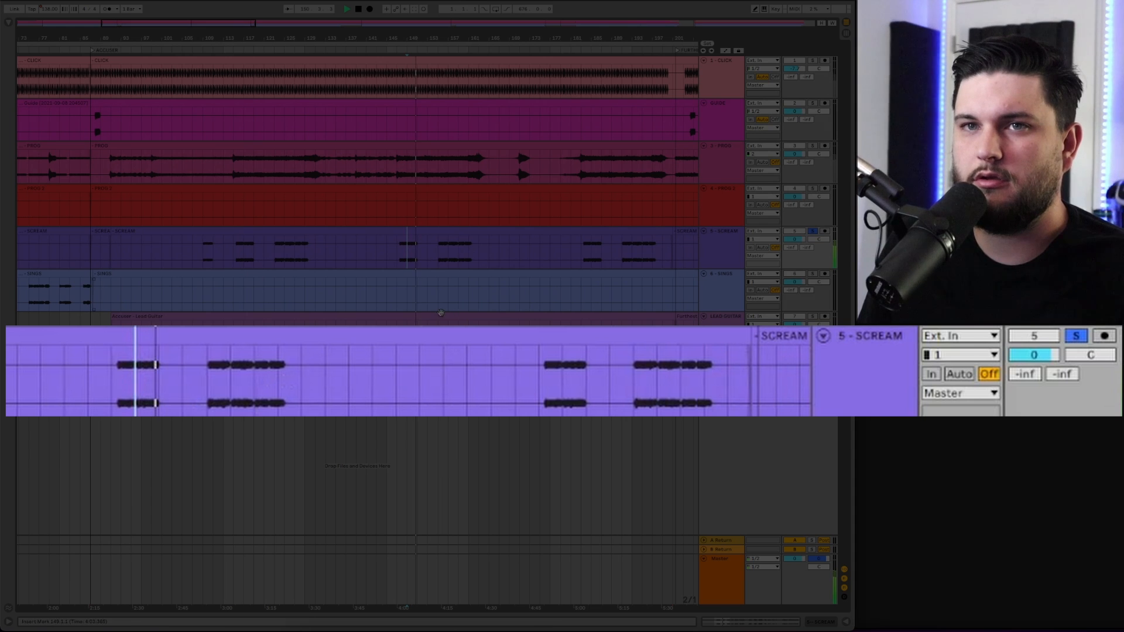
pyautogui.press('space')
# Step: Listen to the LEAD GUITAR track soloed from bar 117, and play the full mix from bar 115
pyautogui.click(252, 338)
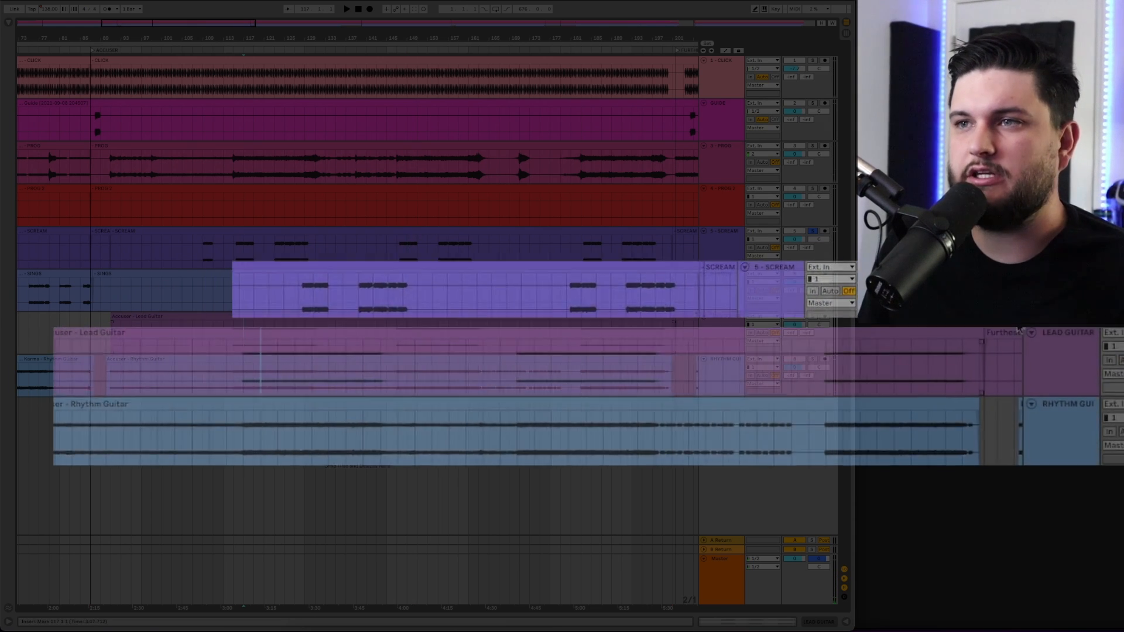
pyautogui.press('space')
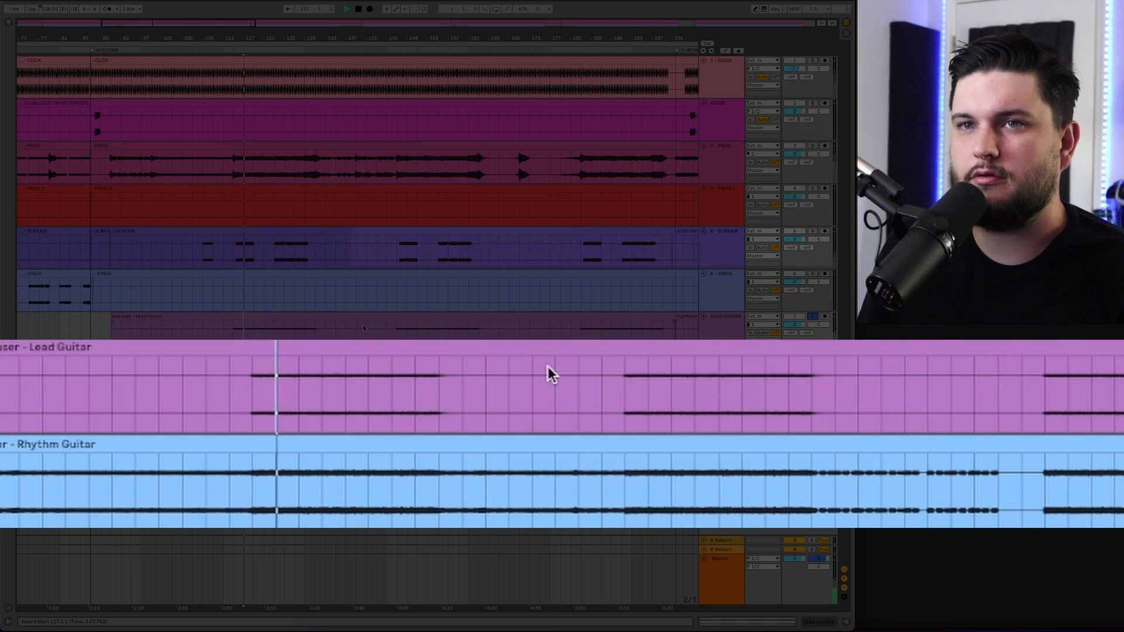
pyautogui.click(812, 318)
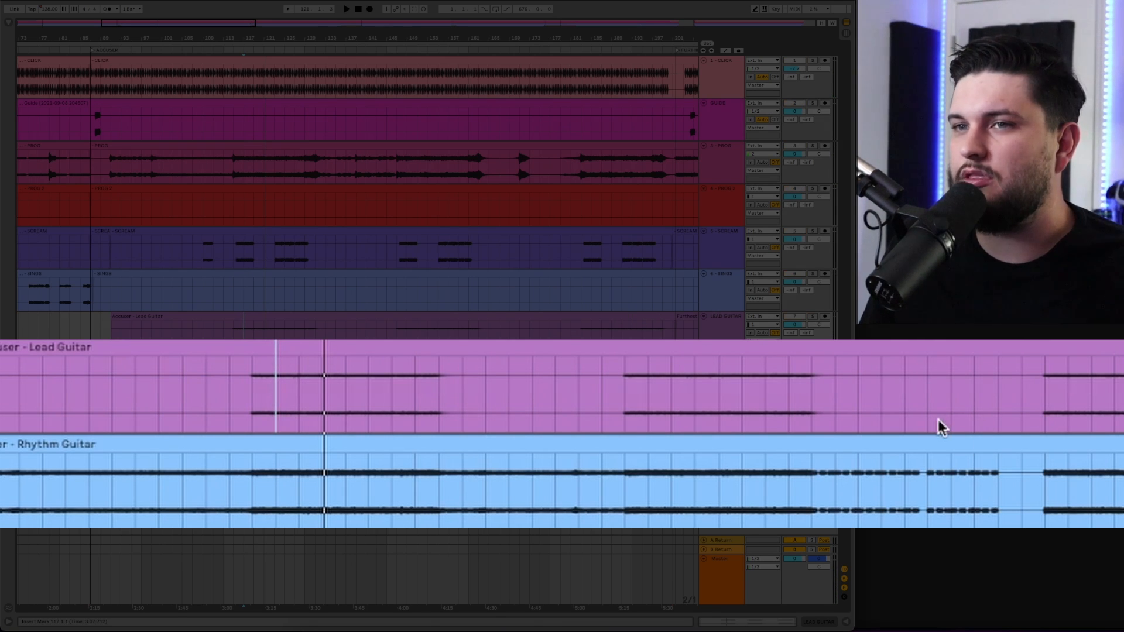
pyautogui.press('space')
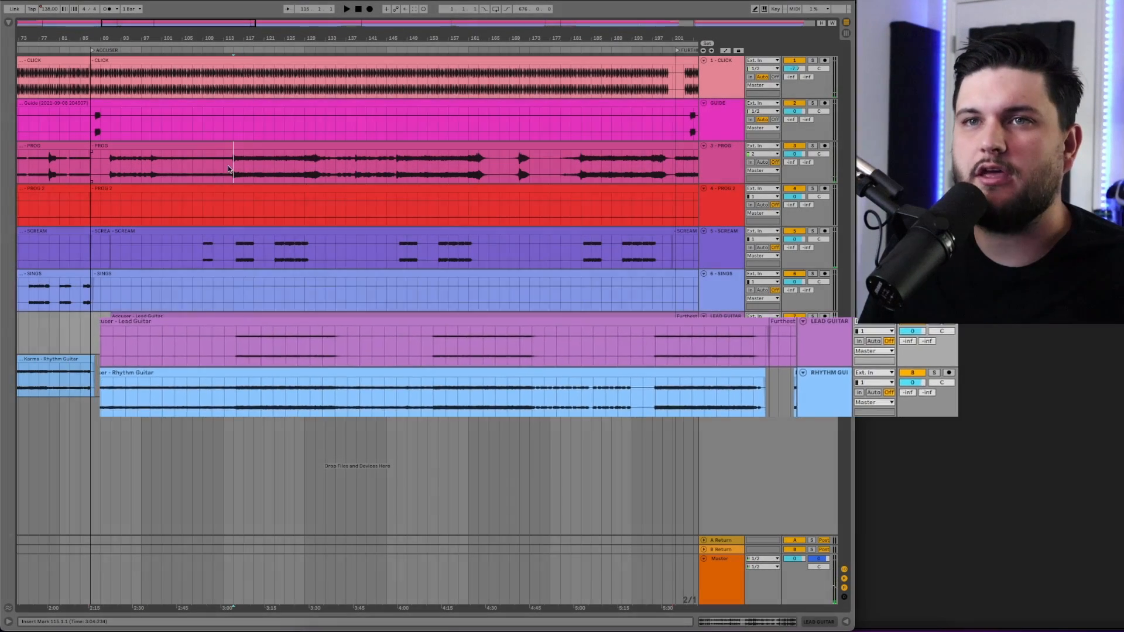
pyautogui.click(227, 167)
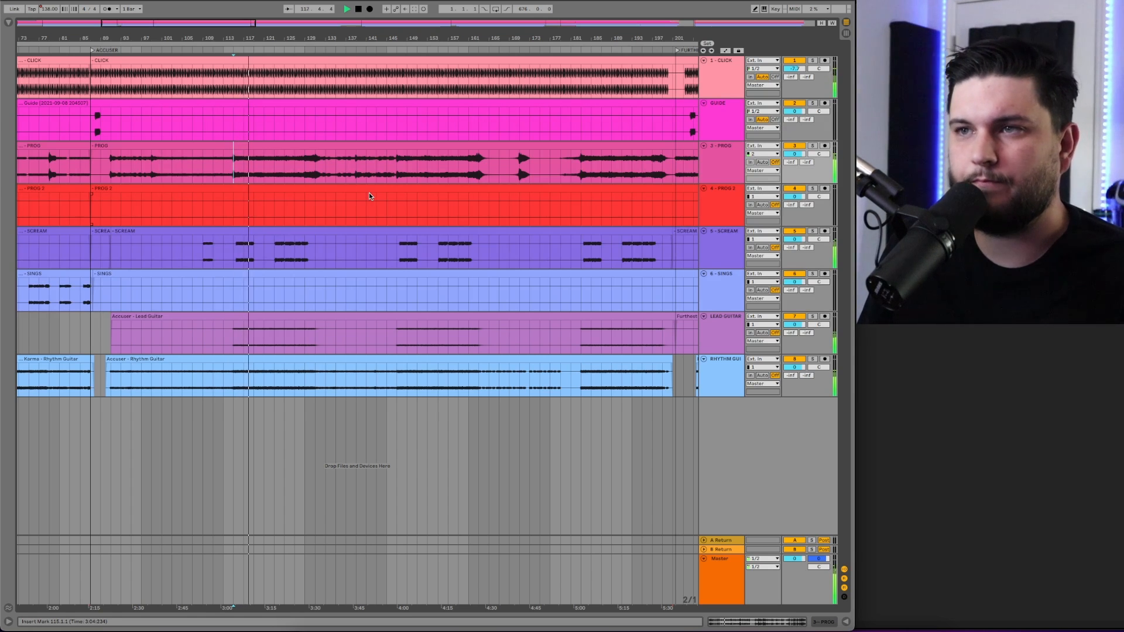
pyautogui.press('space')
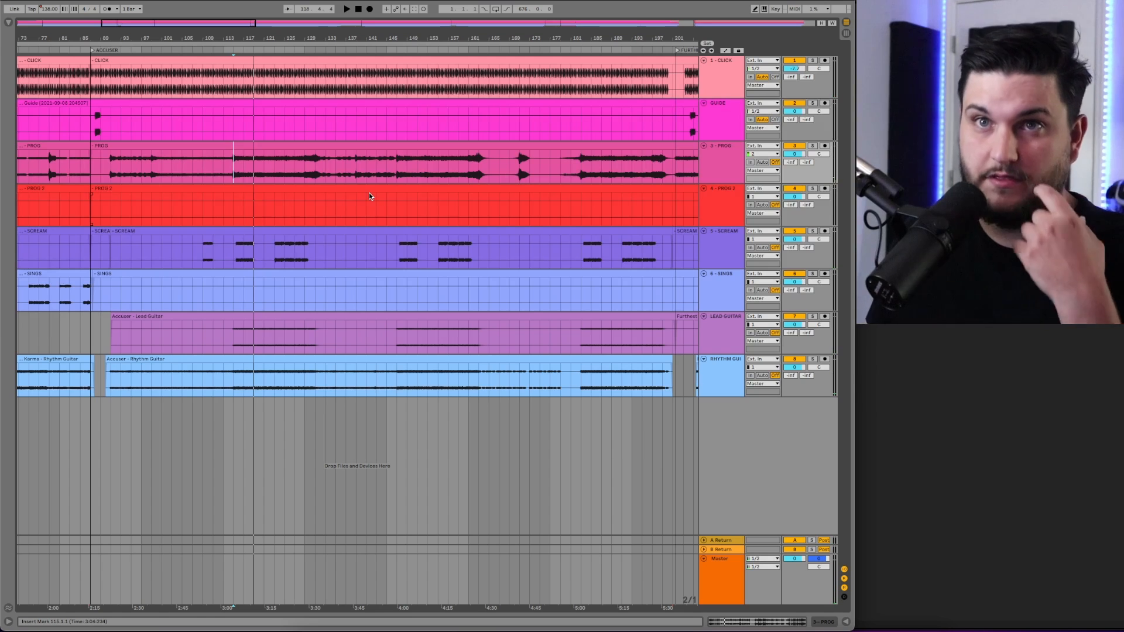
# Step: Solo the rhythm guitar track and listen to the Accuser rhythm part from bar 163
pyautogui.hscroll(3, 368, 194)
pyautogui.hscroll(-1, 367, 197)
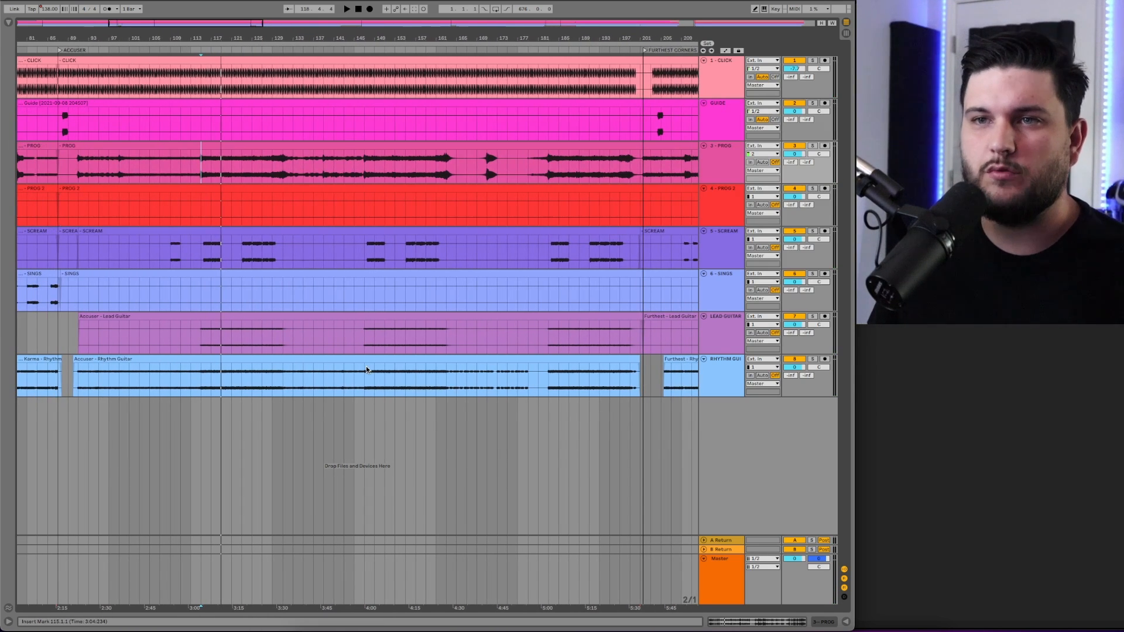
pyautogui.click(447, 372)
pyautogui.click(812, 359)
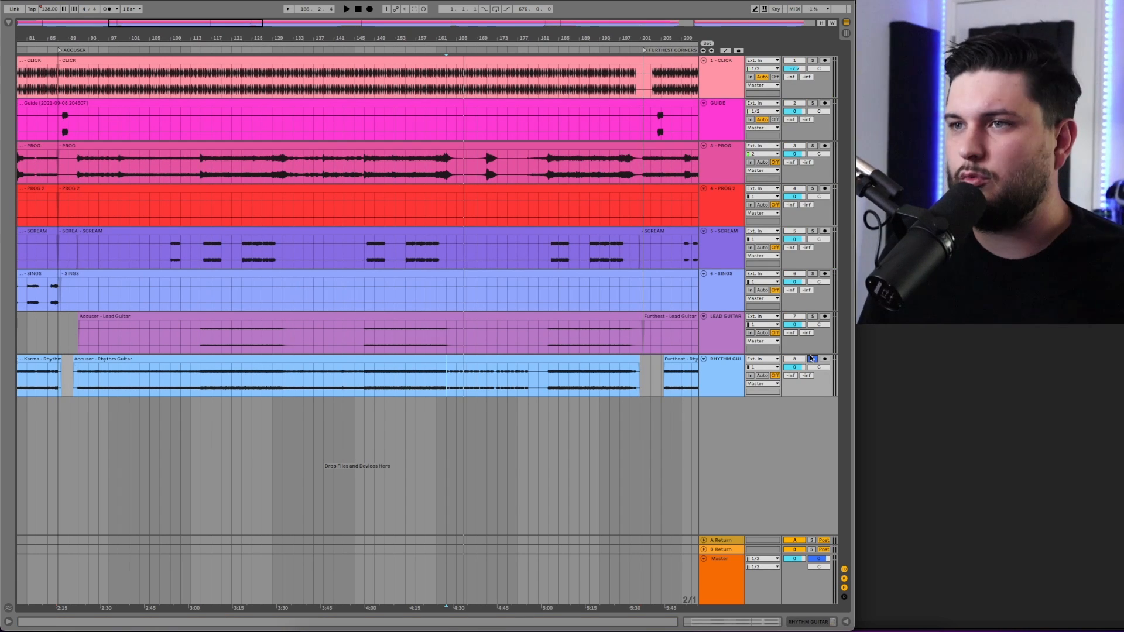
pyautogui.click(443, 372)
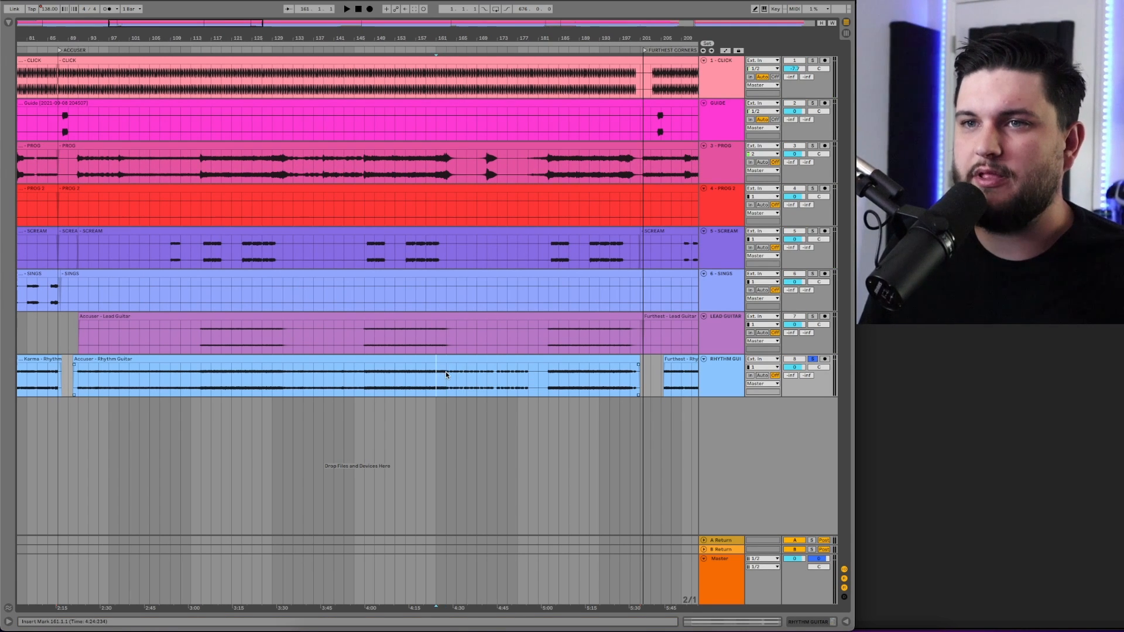
pyautogui.press('space')
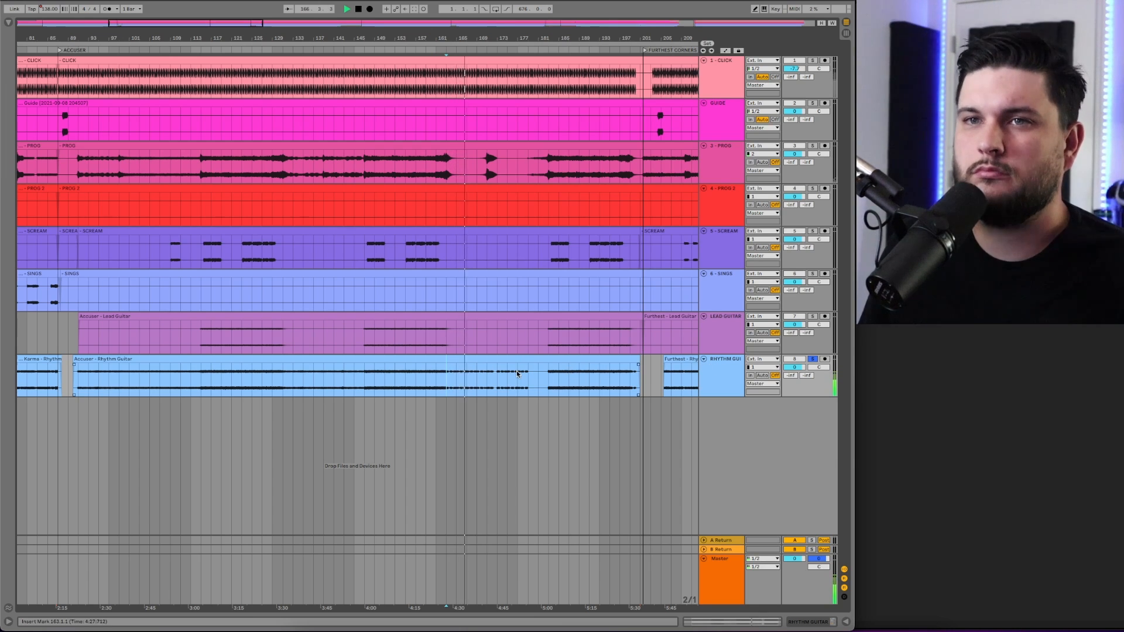
pyautogui.press('space')
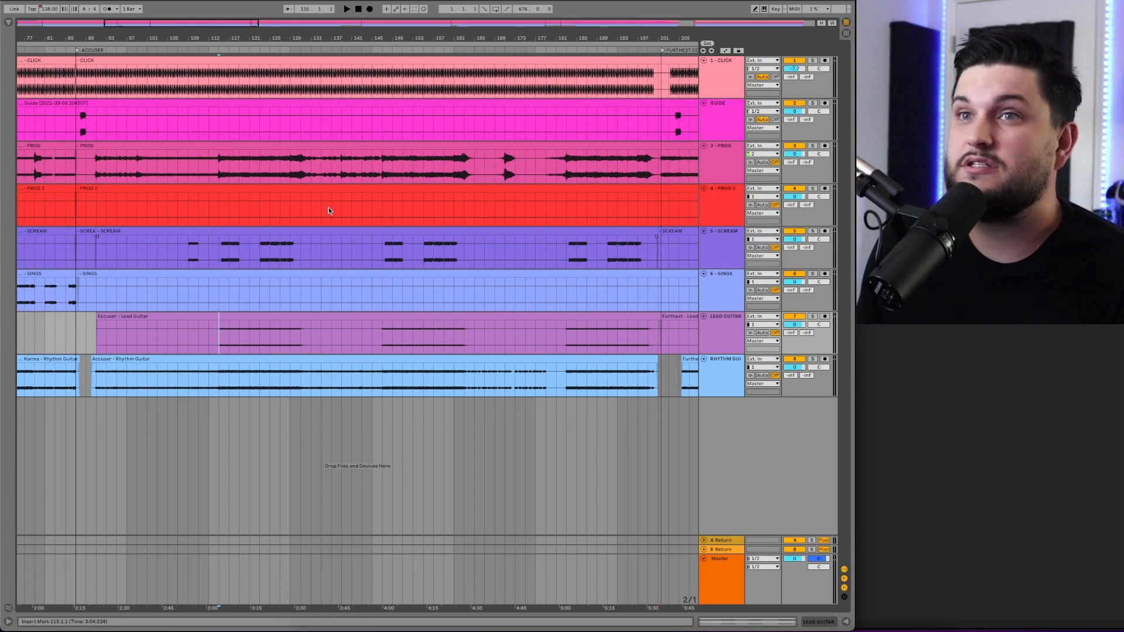
# Step: Play the full mix from bar 159, toggling solo on the PROG track during playback to compare it
pyautogui.click(443, 160)
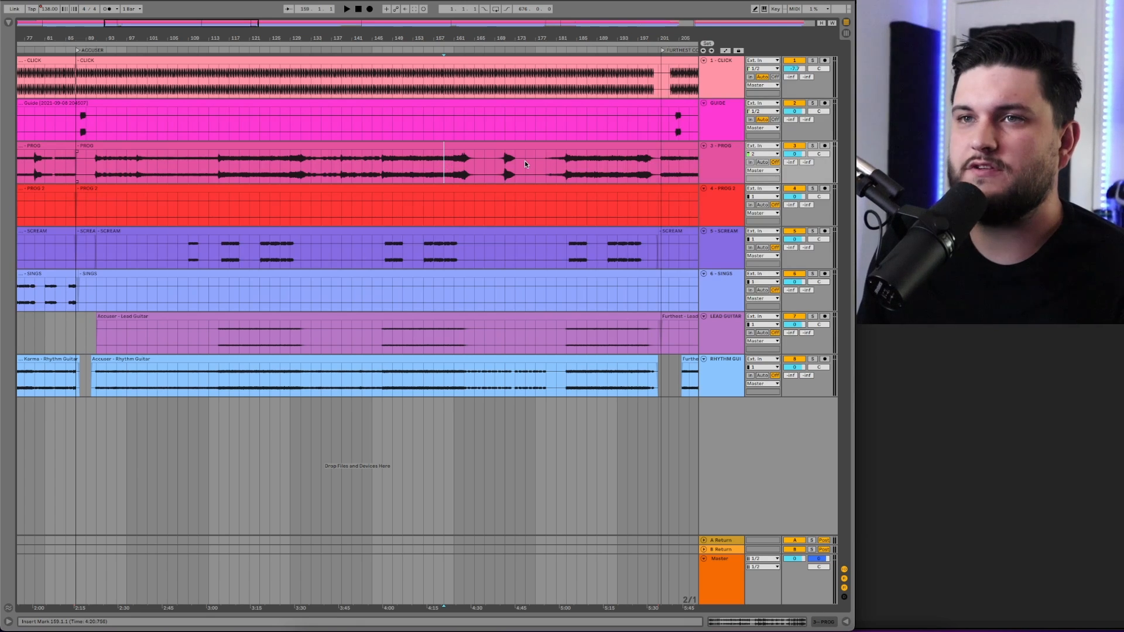
pyautogui.press('space')
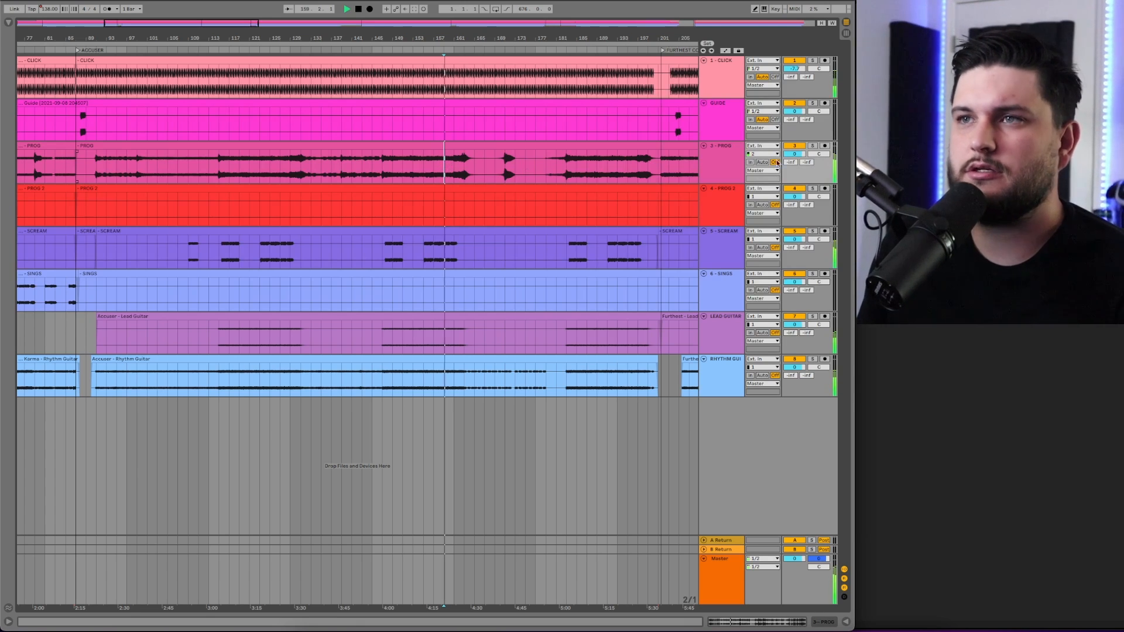
pyautogui.click(815, 147)
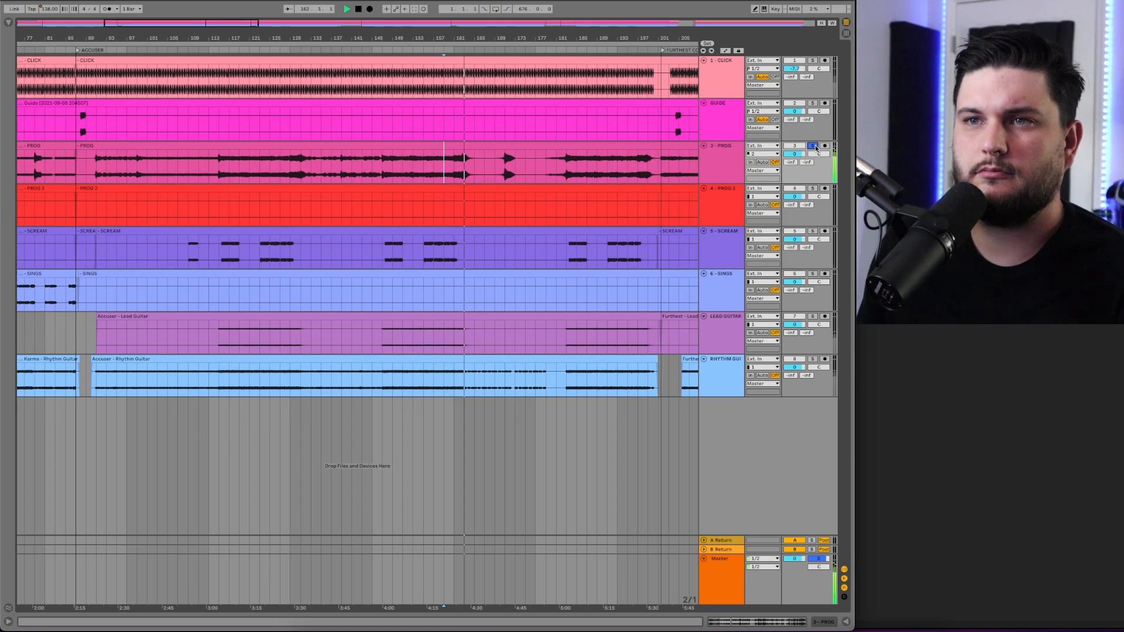
pyautogui.click(814, 147)
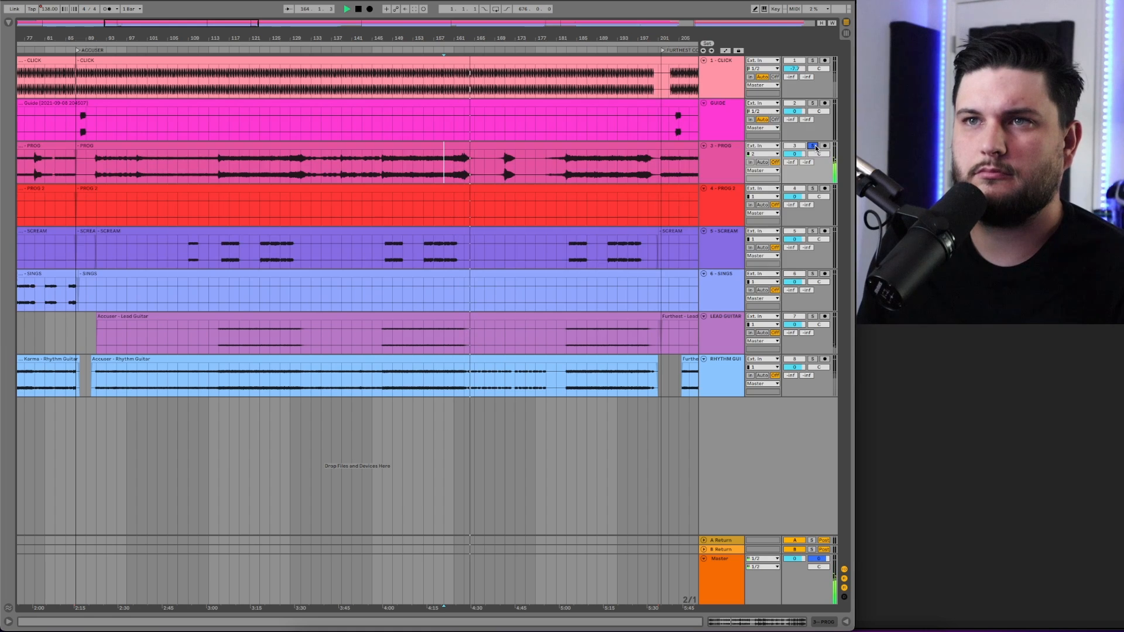
pyautogui.press('space')
# Step: Examine the guide cue at the start of Leshen and place the insert marker at bar 299 on the GUIDE track
pyautogui.hscroll(5, 542, 180)
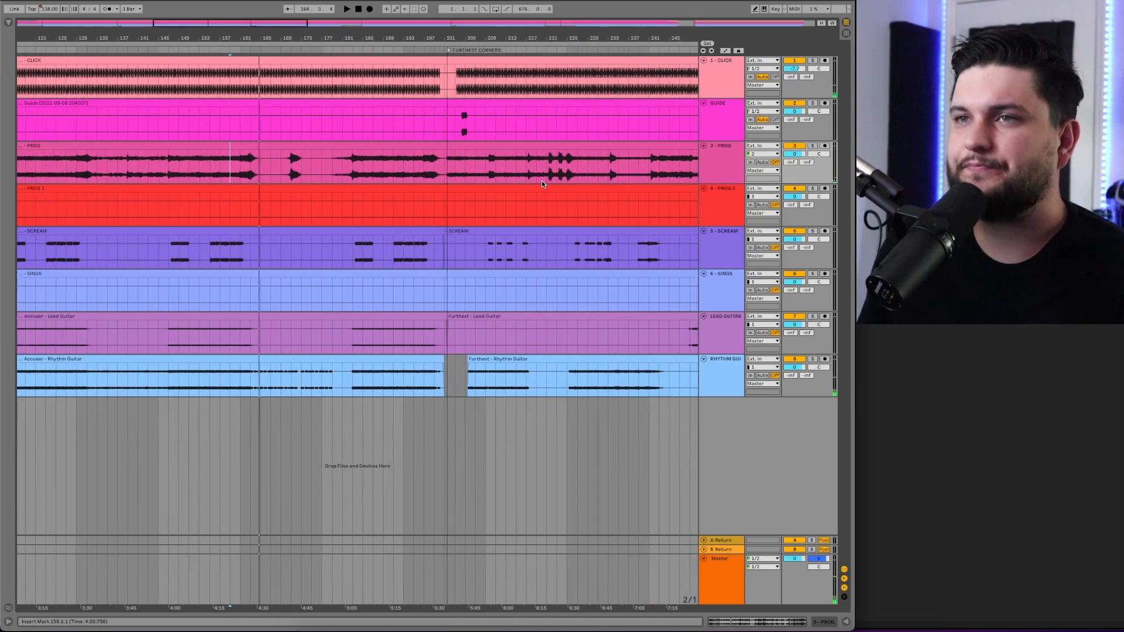
pyautogui.hscroll(-10, 542, 180)
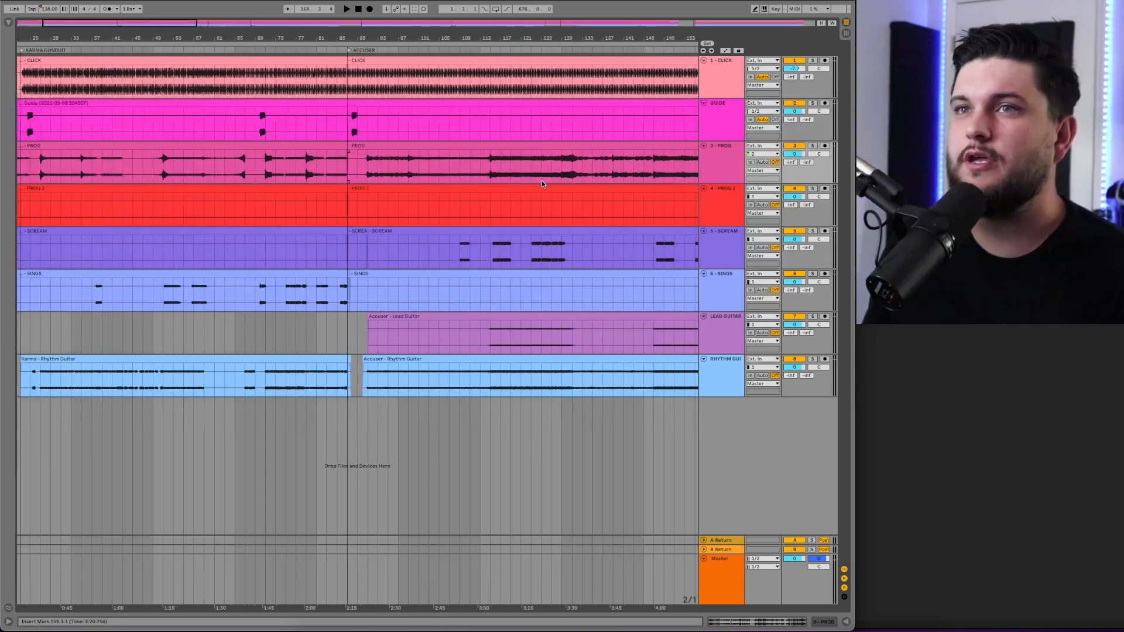
pyautogui.moveTo(335, 24); pyautogui.dragTo(357, 94)
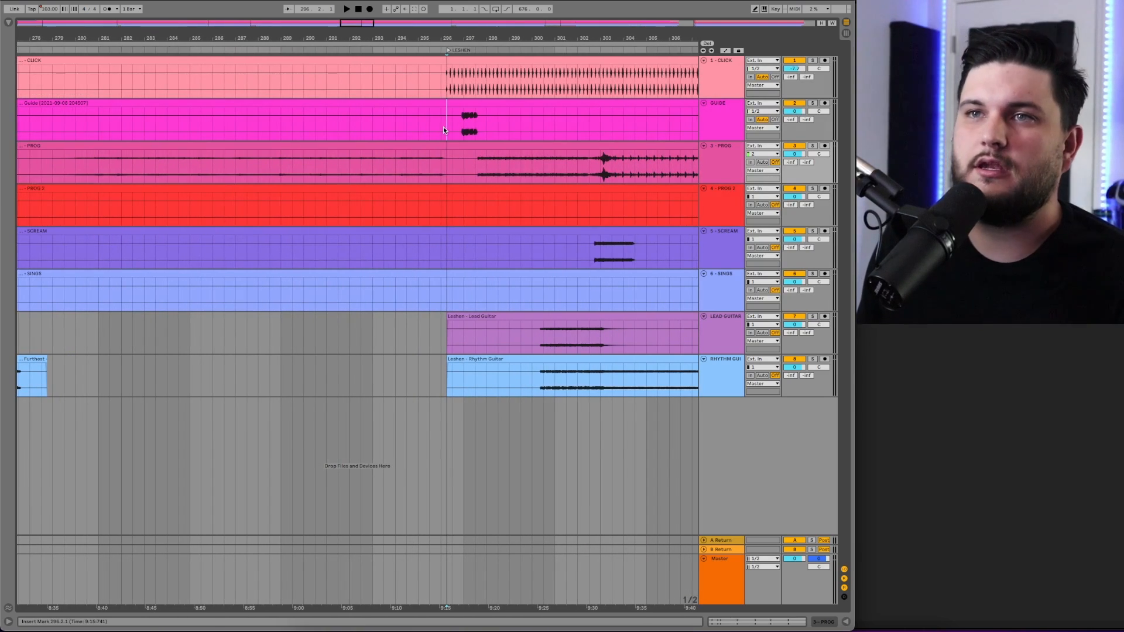
pyautogui.moveTo(446, 127); pyautogui.dragTo(511, 130)
pyautogui.click(508, 127)
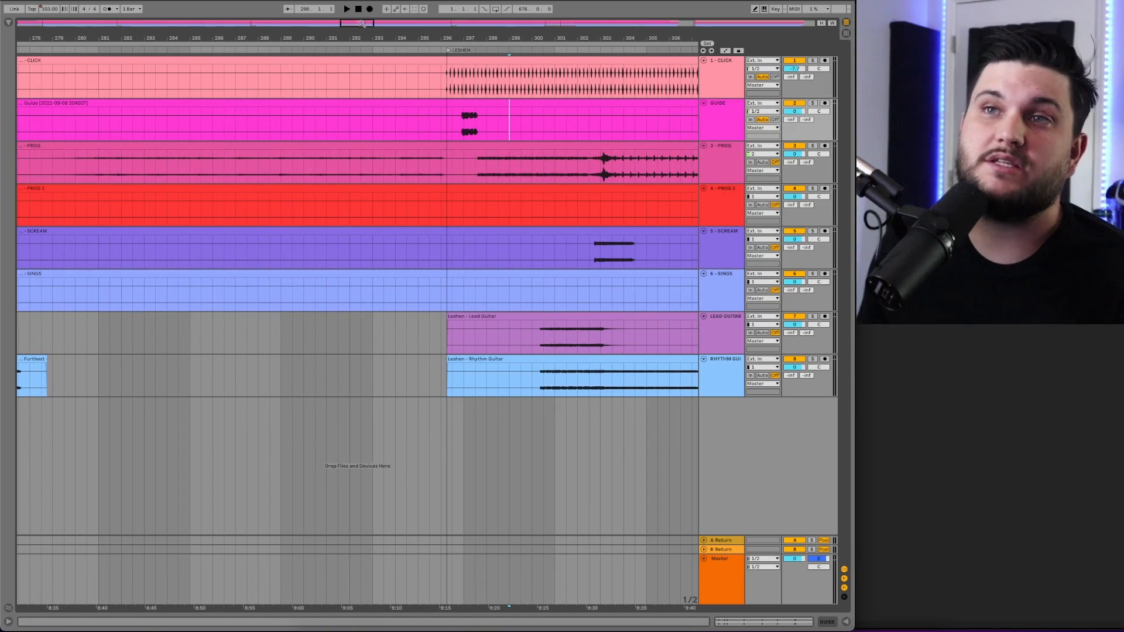
# Step: Listen to the mix around the guide cue at the start of Karma Conduit, from bar 24
pyautogui.moveTo(360, 24); pyautogui.dragTo(360, 0)
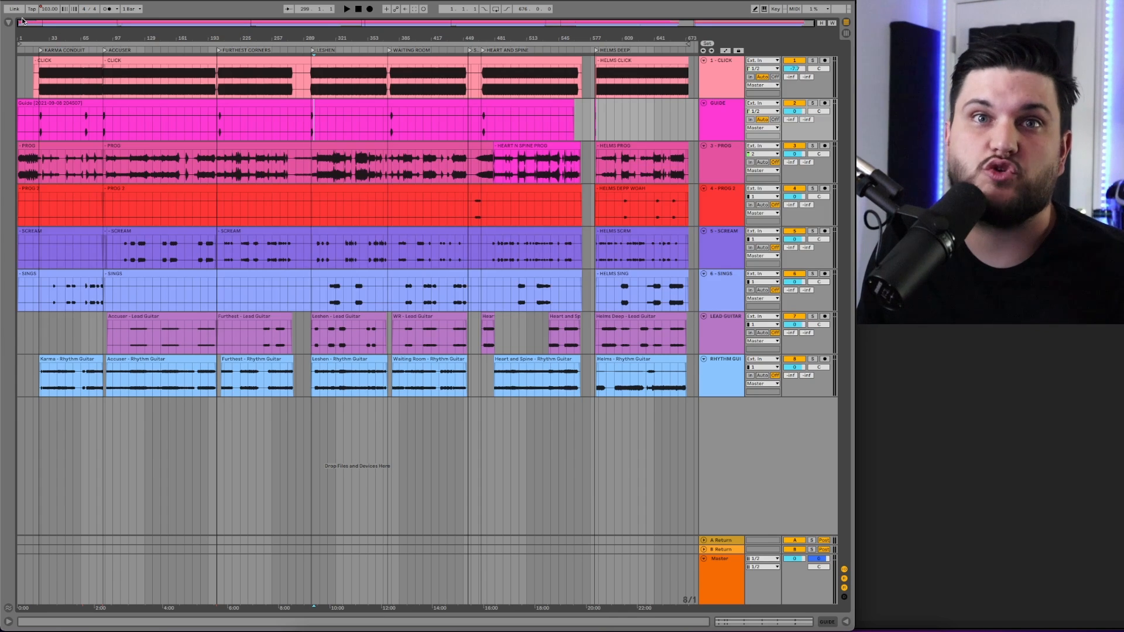
pyautogui.moveTo(25, 22); pyautogui.dragTo(24, 136)
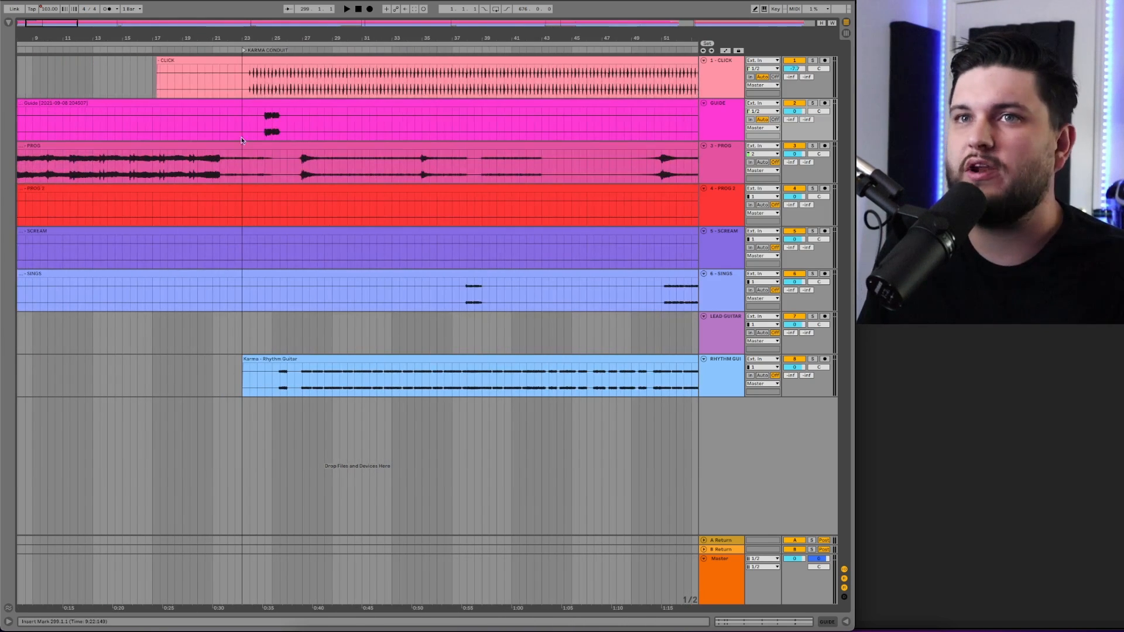
pyautogui.press('space')
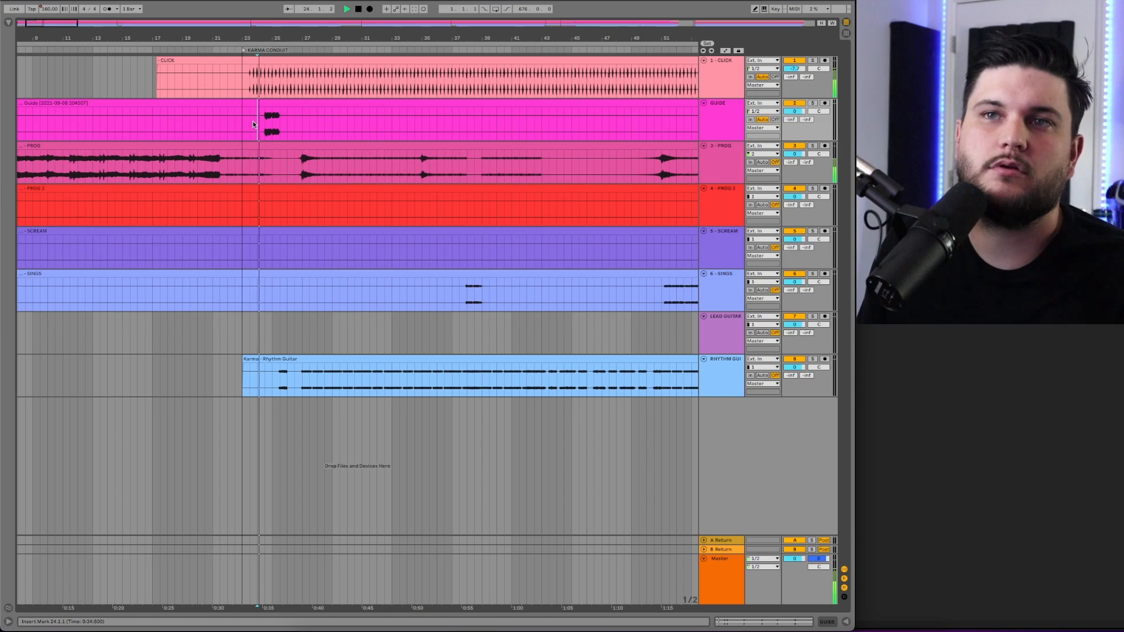
pyautogui.press('space')
# Step: Play the mix from bar 70 to hear the second guide cue in Karma Conduit
pyautogui.hscroll(15, 299, 121)
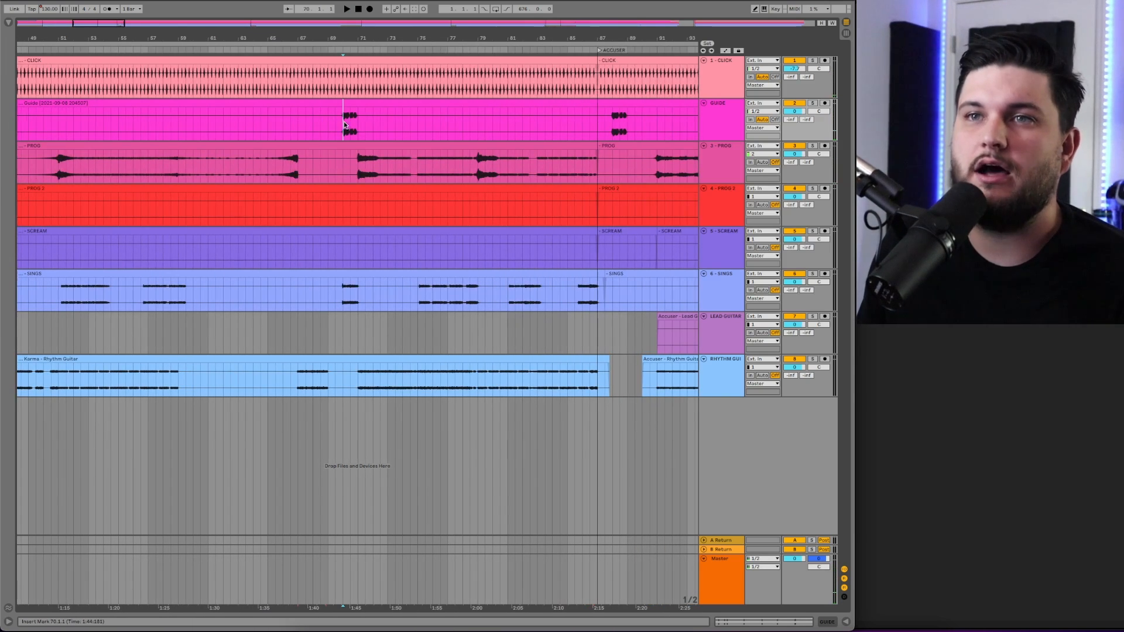
pyautogui.press('space')
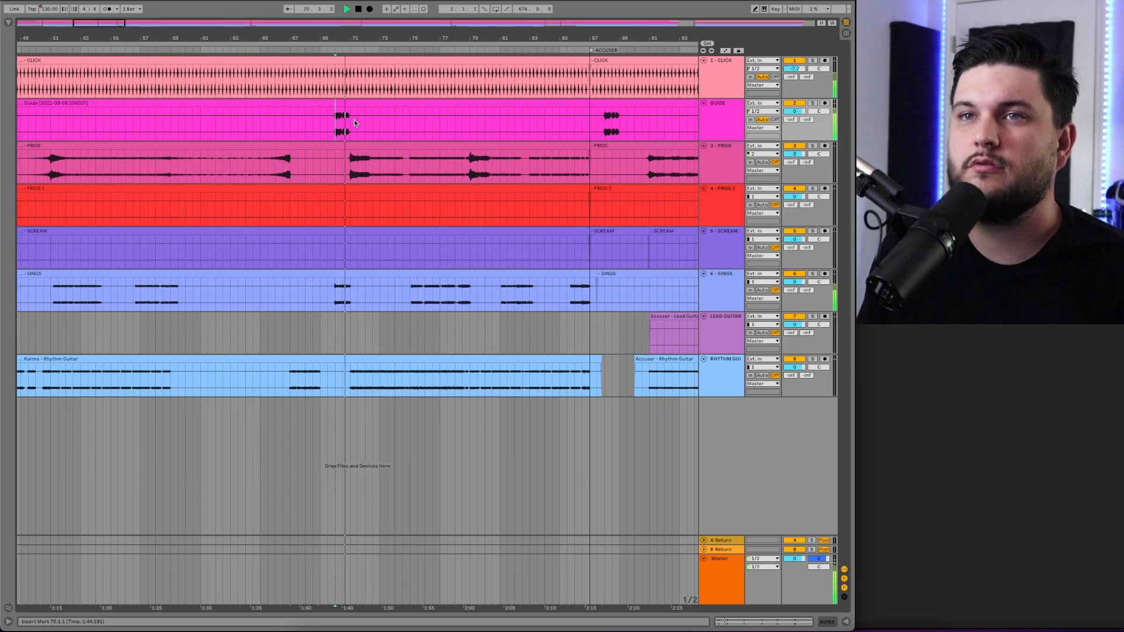
pyautogui.press('space')
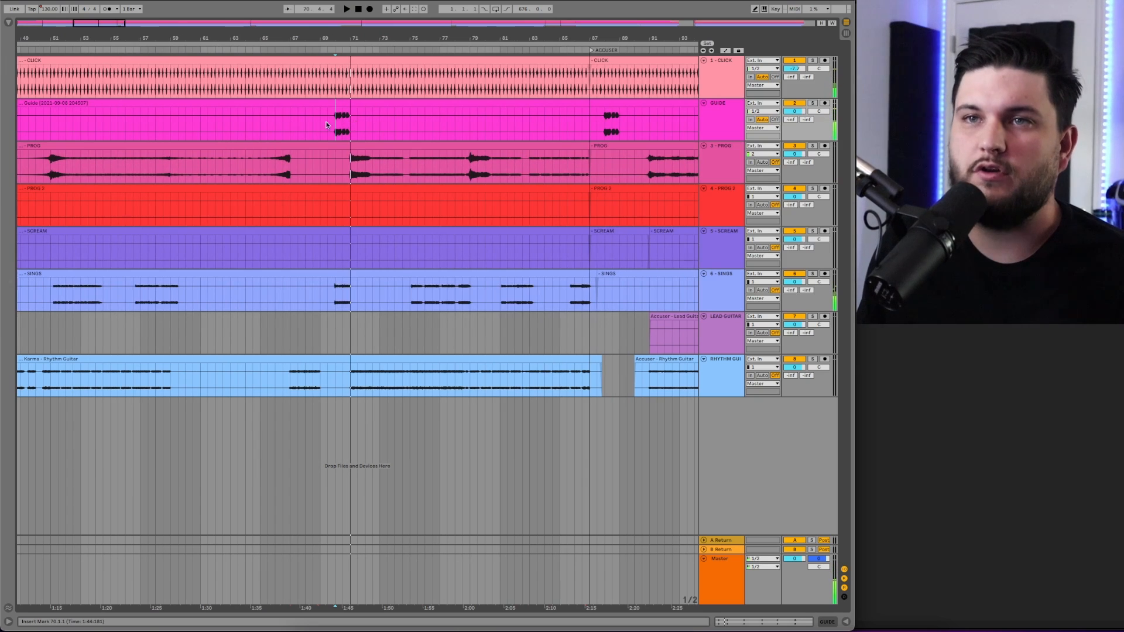
# Step: Play the Karma Conduit passage leading up to the second guide cue, starting from bar 66 on the GUIDE track
pyautogui.click(282, 120)
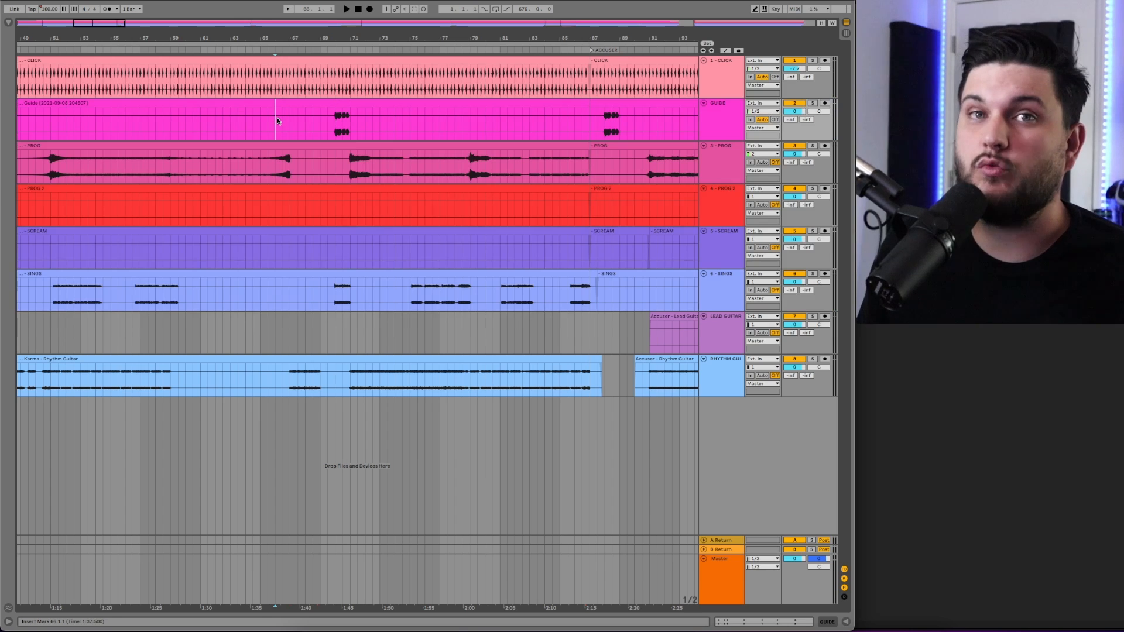
pyautogui.press('space')
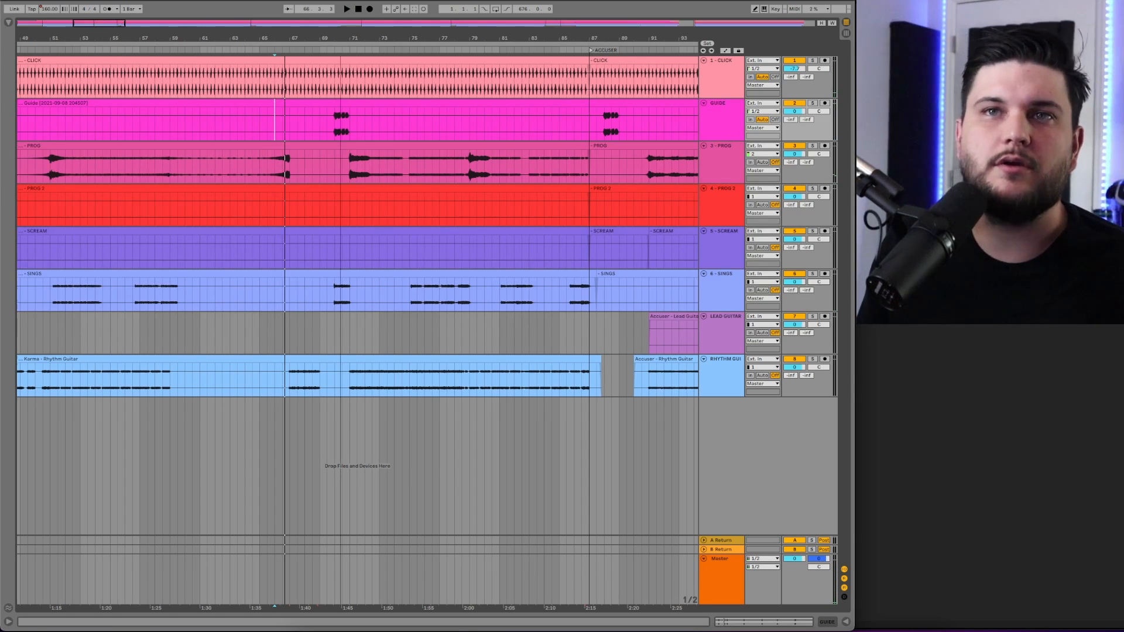
pyautogui.scroll(2, 224, 164)
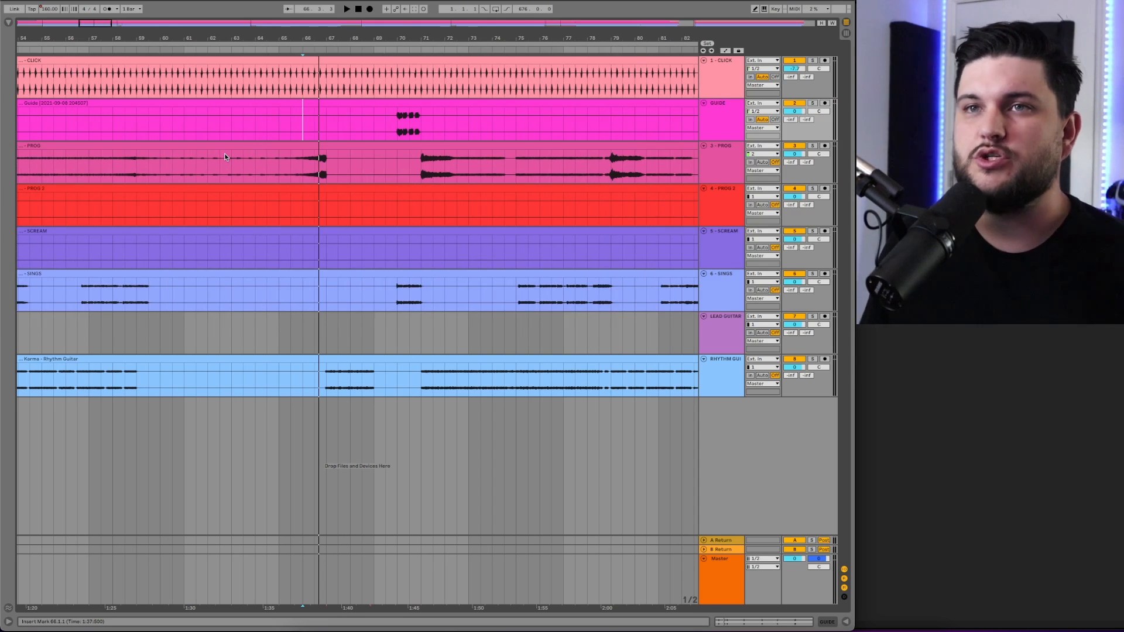
pyautogui.click(296, 118)
pyautogui.press('space')
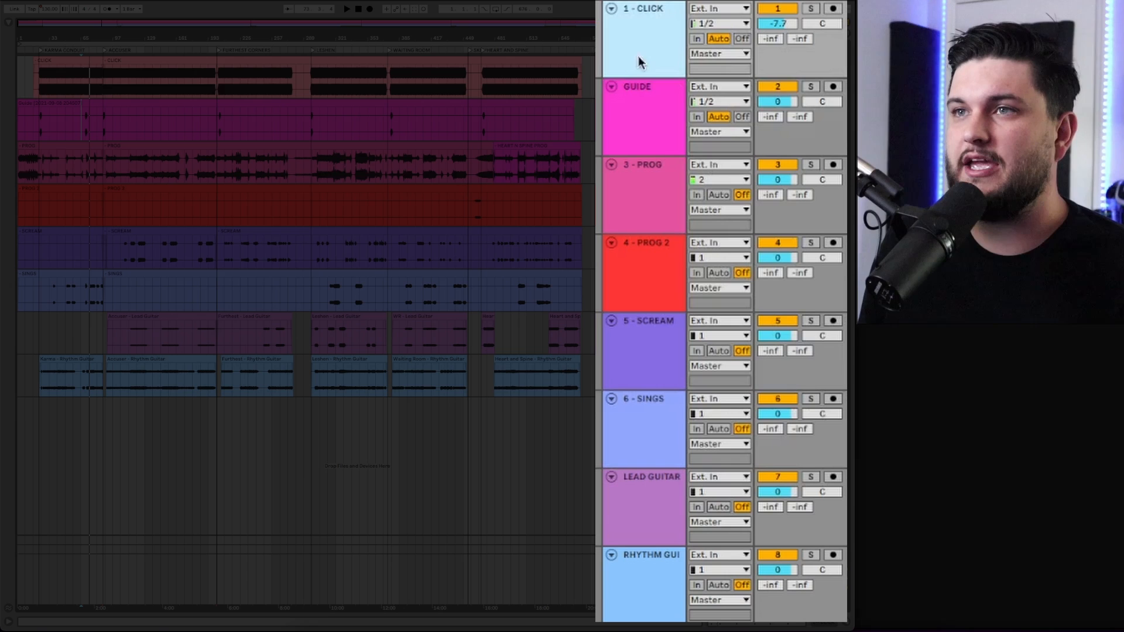
# Step: Route the CLICK and GUIDE tracks together to Ext. Out, output channel 1
pyautogui.click(642, 97)
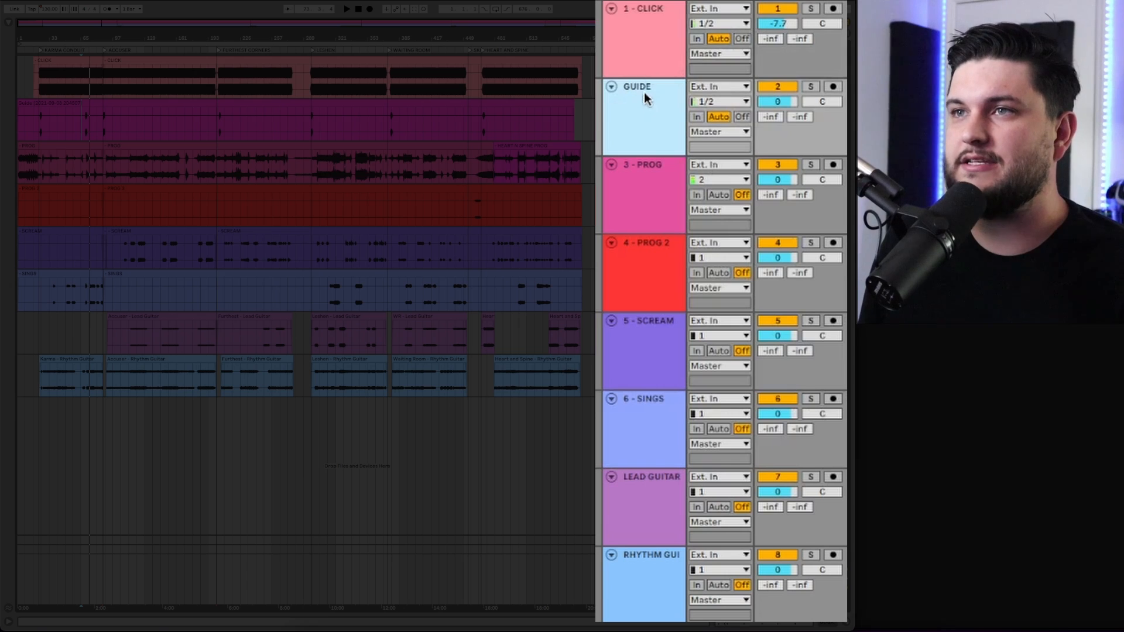
pyautogui.keyDown('shift'); pyautogui.click(646, 38); pyautogui.keyUp('shift')
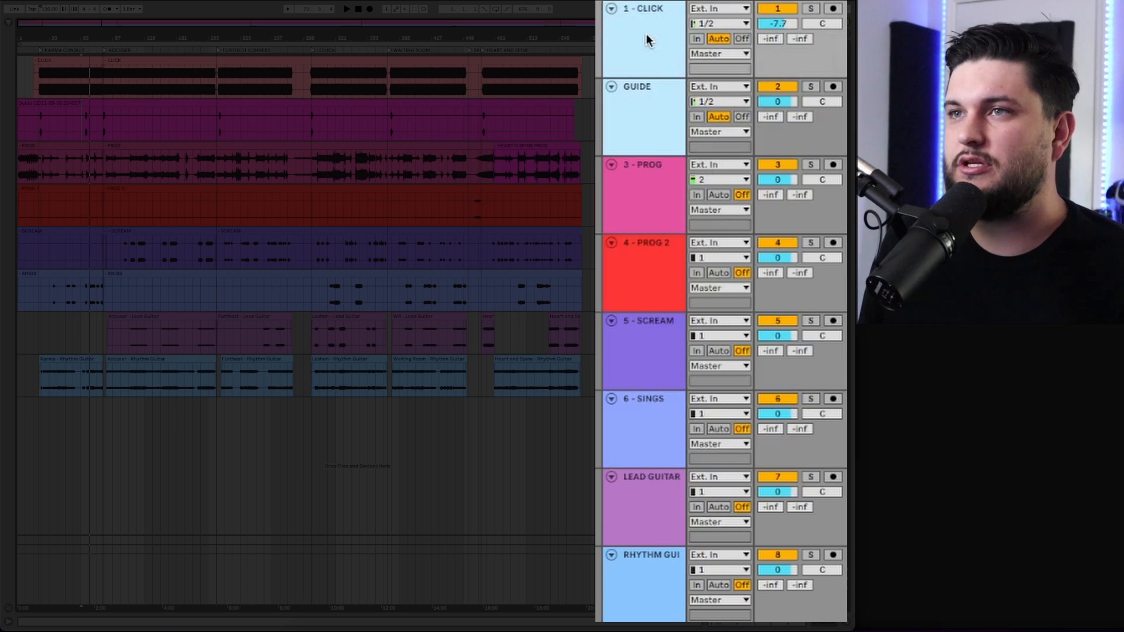
pyautogui.click(731, 54)
pyautogui.click(725, 72)
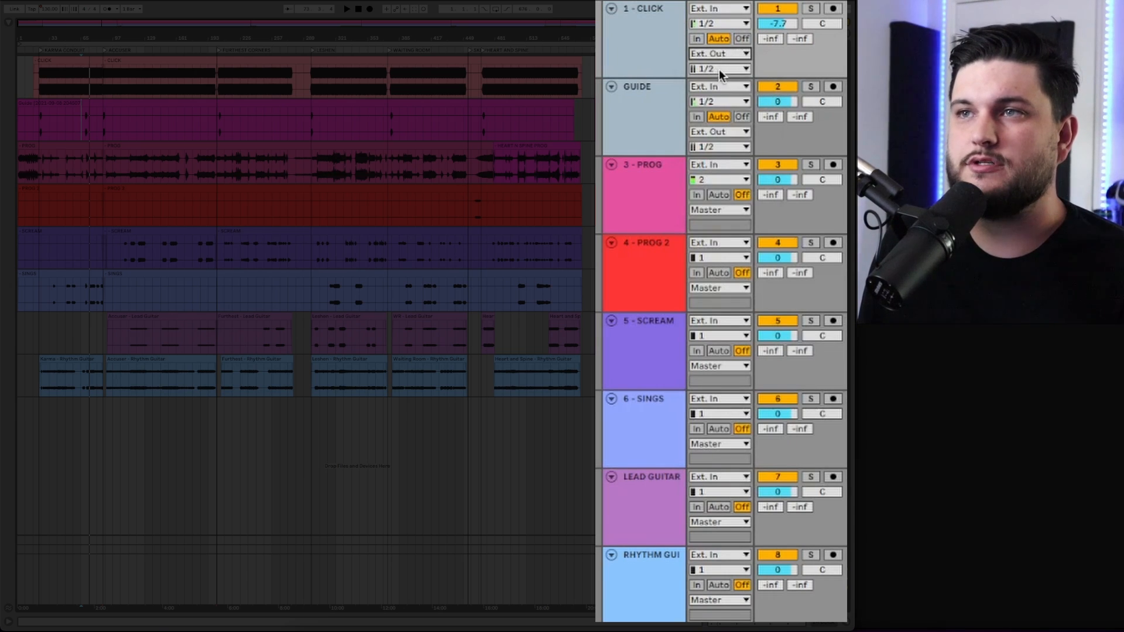
pyautogui.click(722, 69)
pyautogui.click(713, 103)
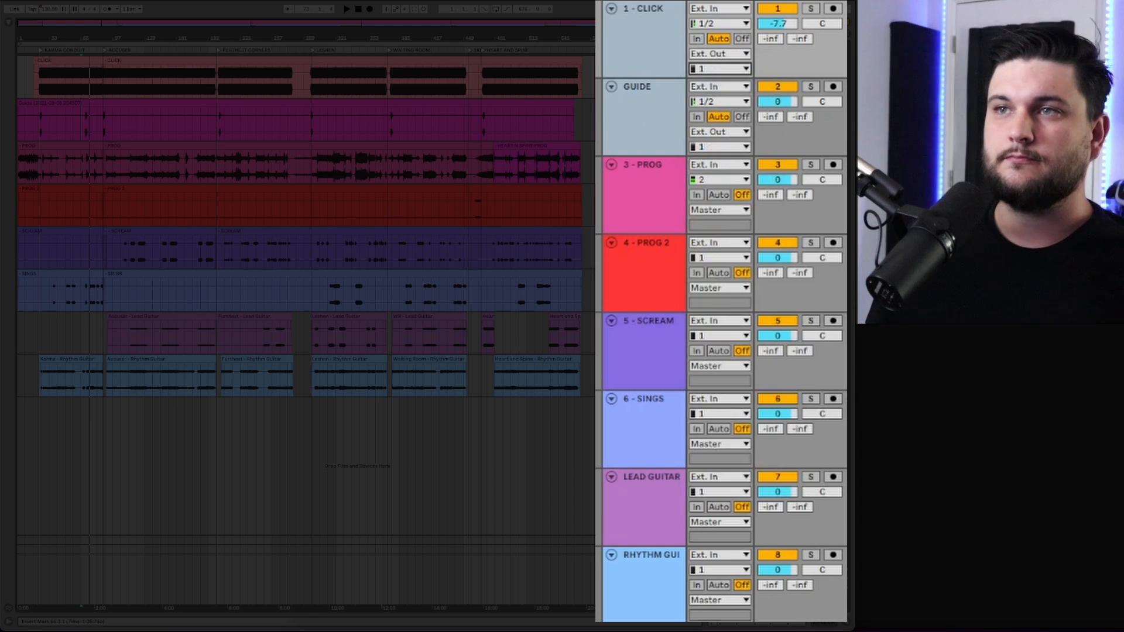
pyautogui.click(679, 122)
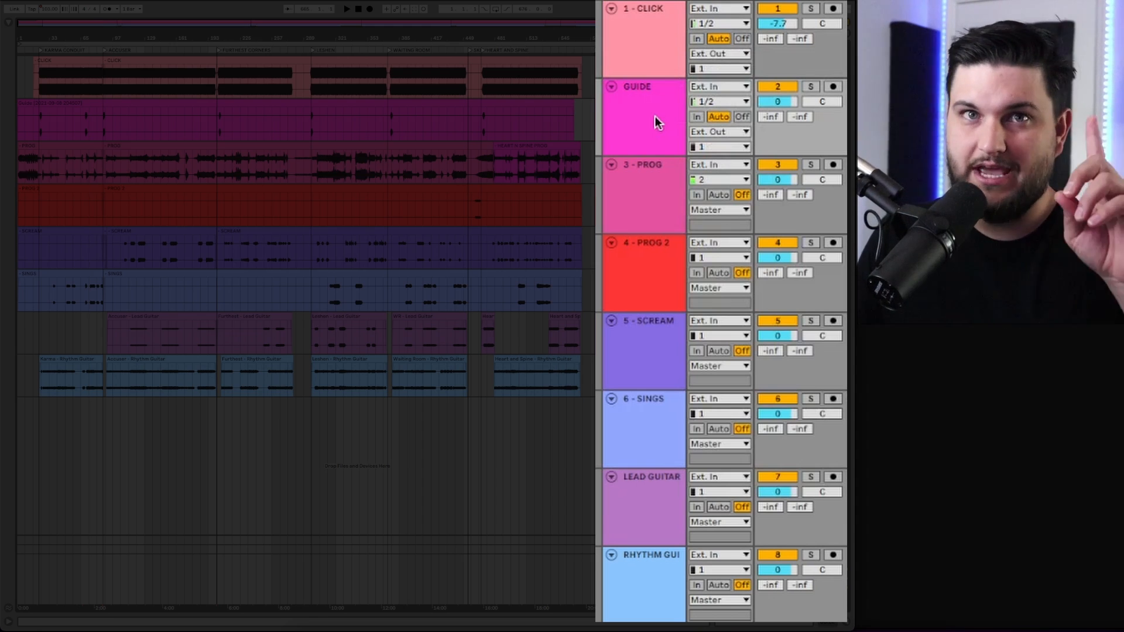
# Step: Route all tracks from PROG through the rhythm guitar together to Ext. Out, output channel 2
pyautogui.click(642, 160)
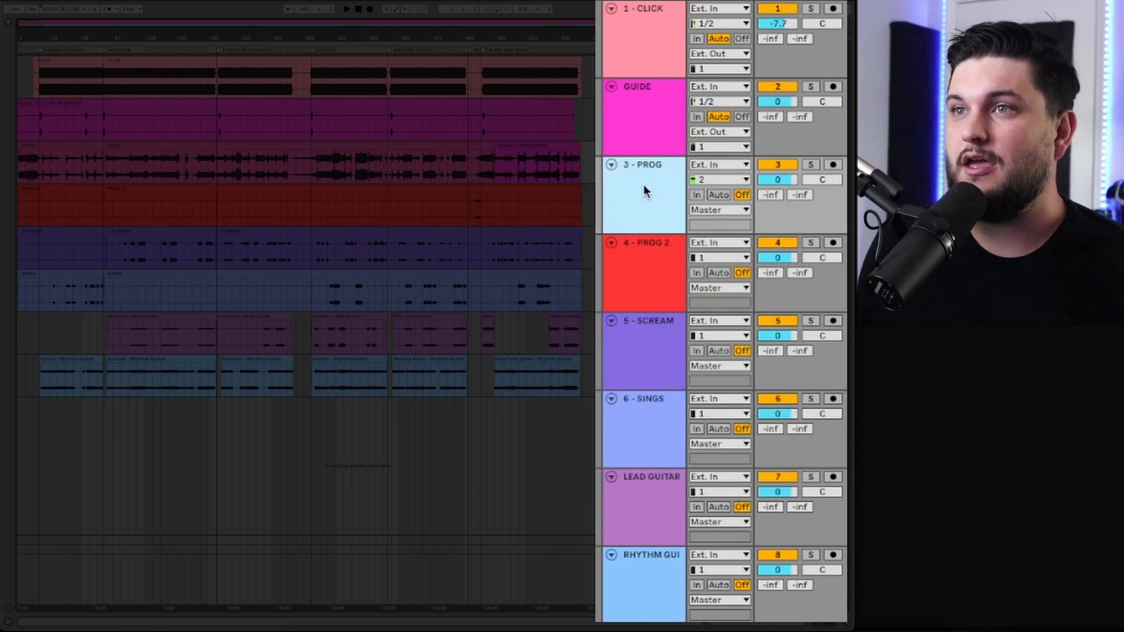
pyautogui.keyDown('shift'); pyautogui.click(642, 572); pyautogui.keyUp('shift')
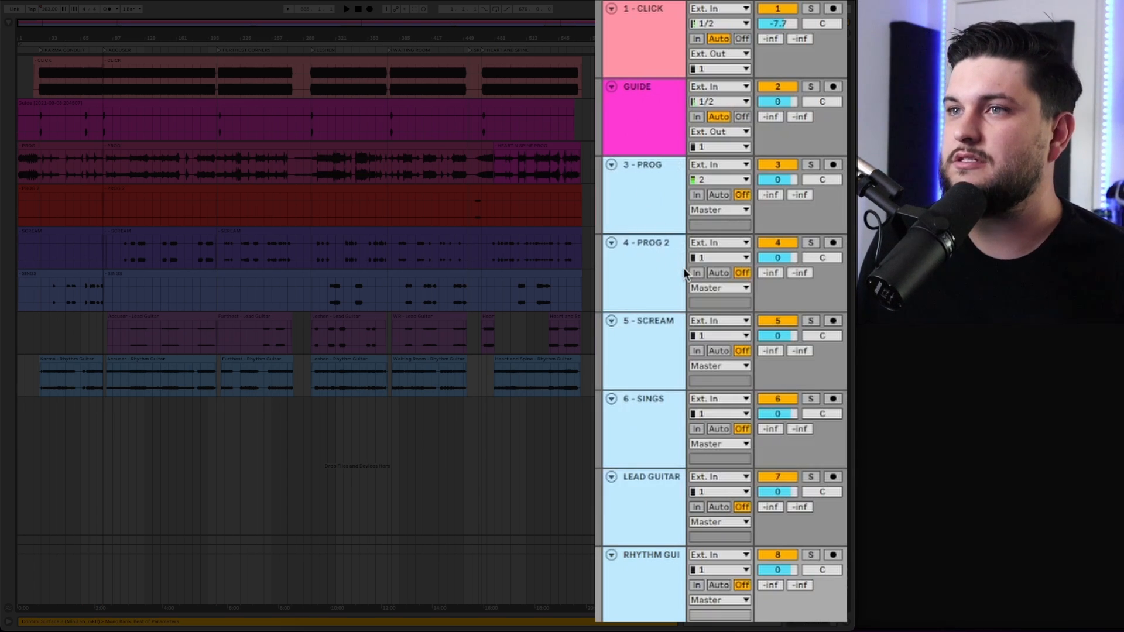
pyautogui.click(640, 71)
pyautogui.click(658, 171)
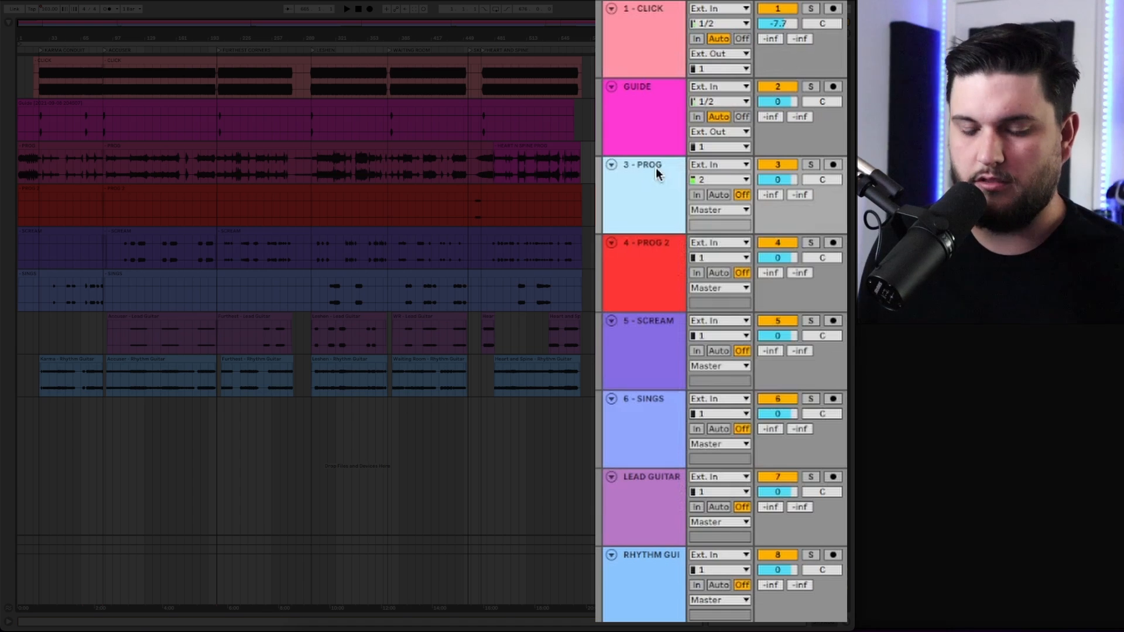
pyautogui.keyDown('shift'); pyautogui.click(659, 594); pyautogui.keyUp('shift')
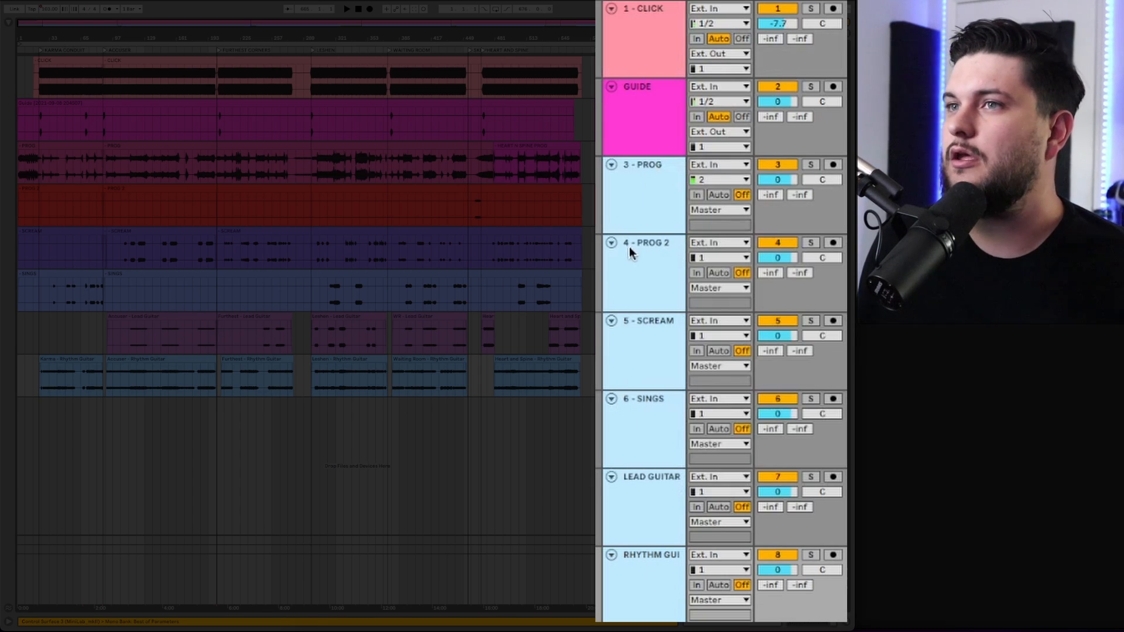
pyautogui.click(713, 210)
pyautogui.click(715, 225)
pyautogui.click(715, 225)
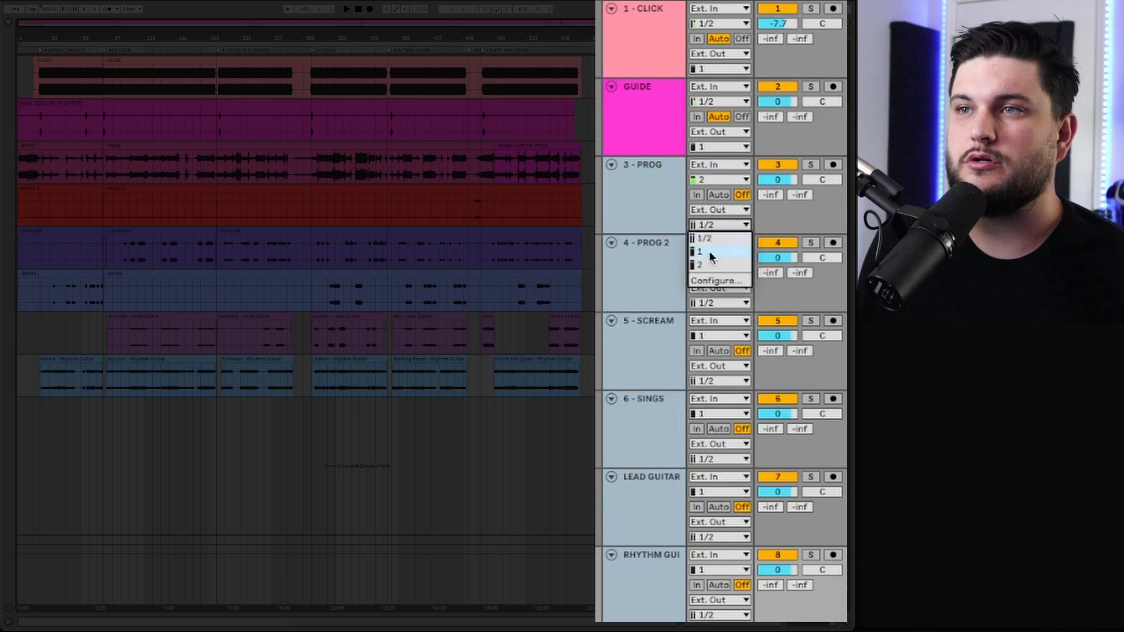
pyautogui.click(710, 270)
pyautogui.click(596, 204)
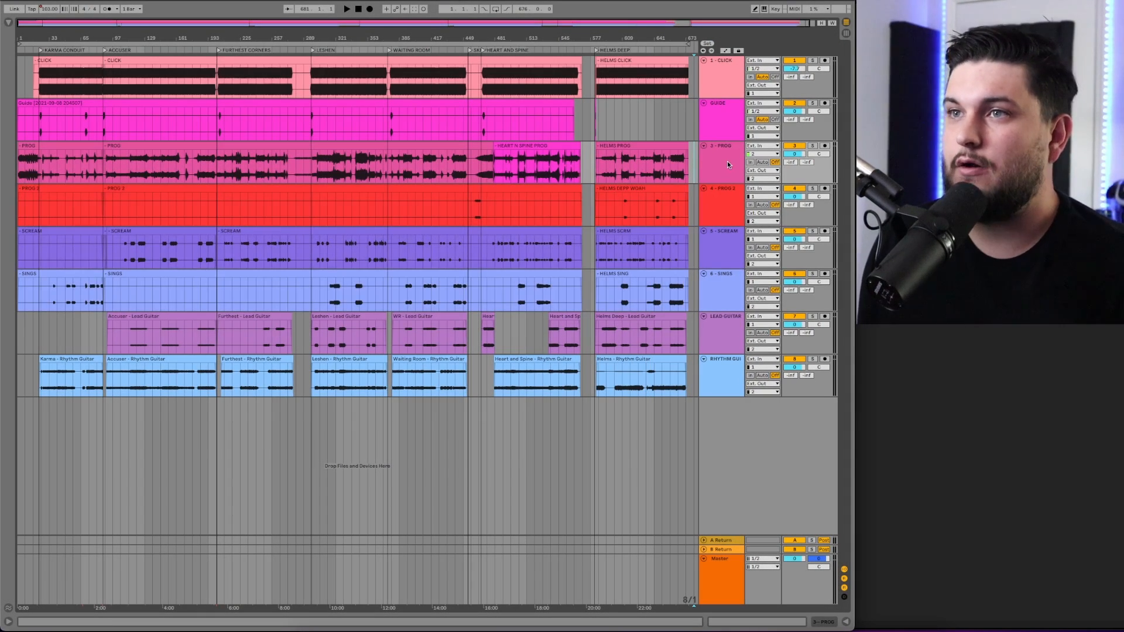
# Step: Pan the CLICK and GUIDE tracks together to 50L
pyautogui.click(723, 126)
pyautogui.keyDown('shift'); pyautogui.click(721, 75); pyautogui.keyUp('shift')
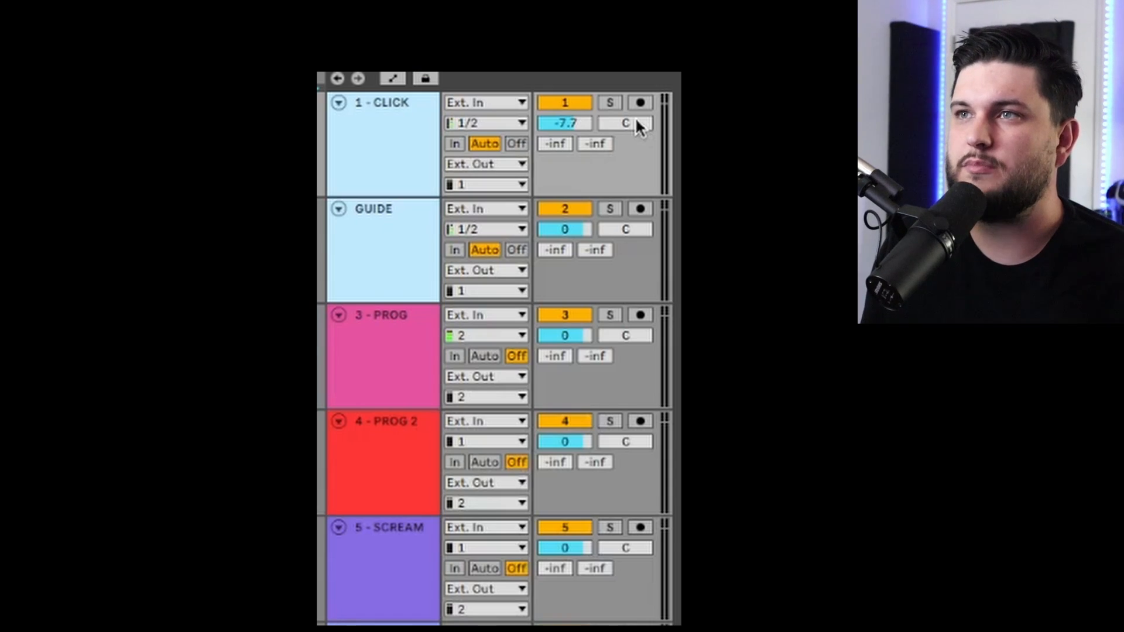
pyautogui.moveTo(821, 68); pyautogui.dragTo(821, 103)
# Step: Pan the tracks from PROG through the rhythm guitar together to 50R, and reset their panning to centre
pyautogui.click(396, 359)
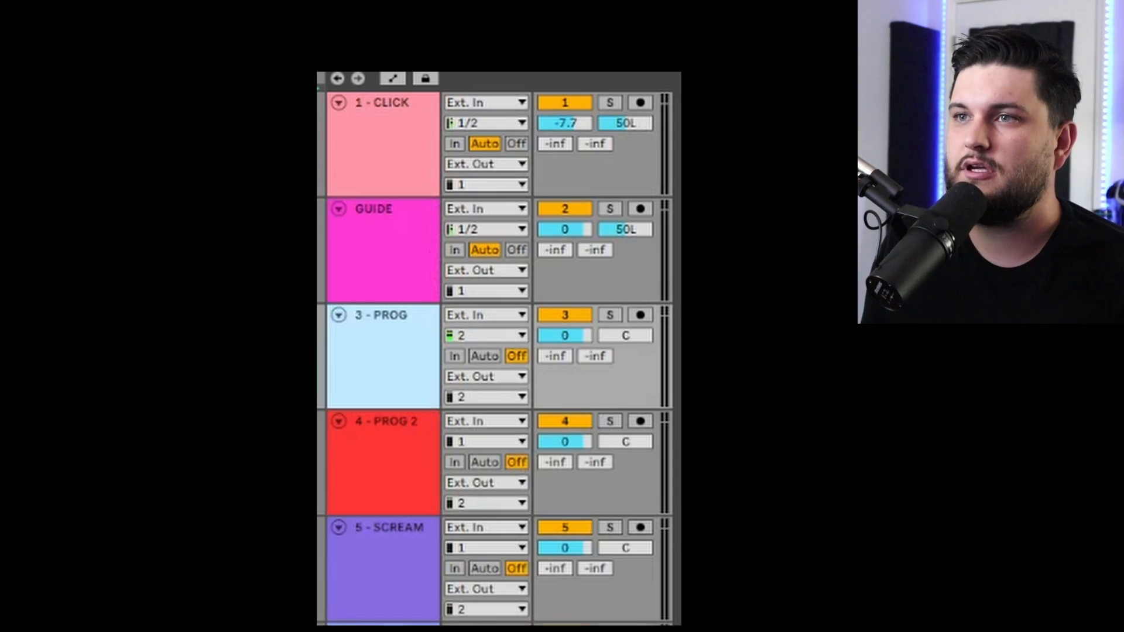
pyautogui.keyDown('shift'); pyautogui.click(386, 571); pyautogui.keyUp('shift')
pyautogui.moveTo(625, 548); pyautogui.dragTo(626, 515)
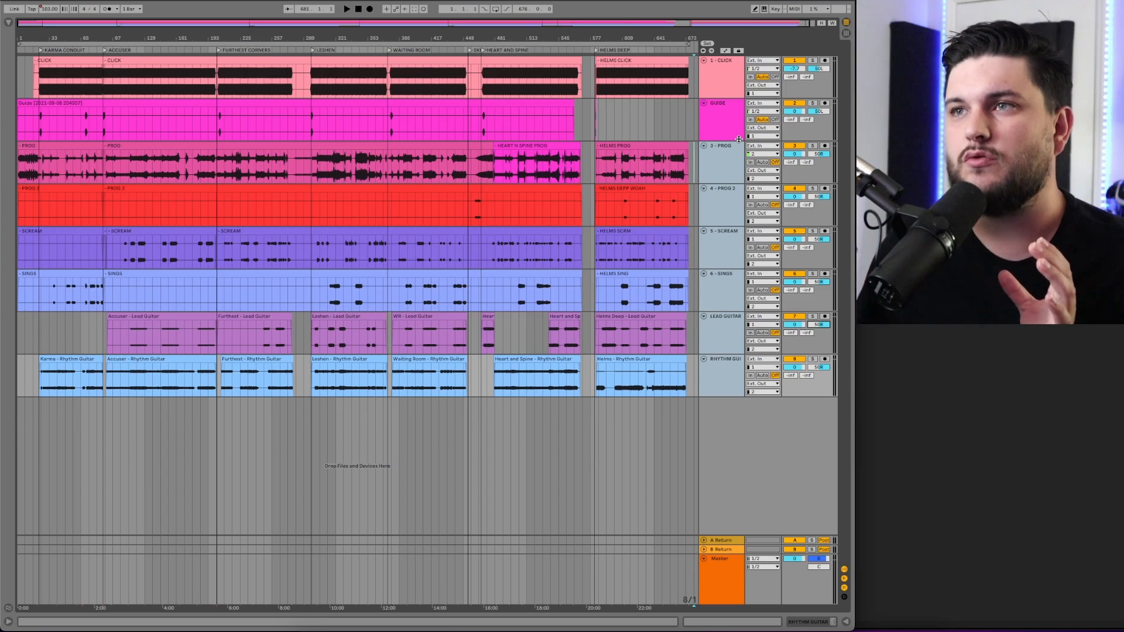
pyautogui.doubleClick(821, 155)
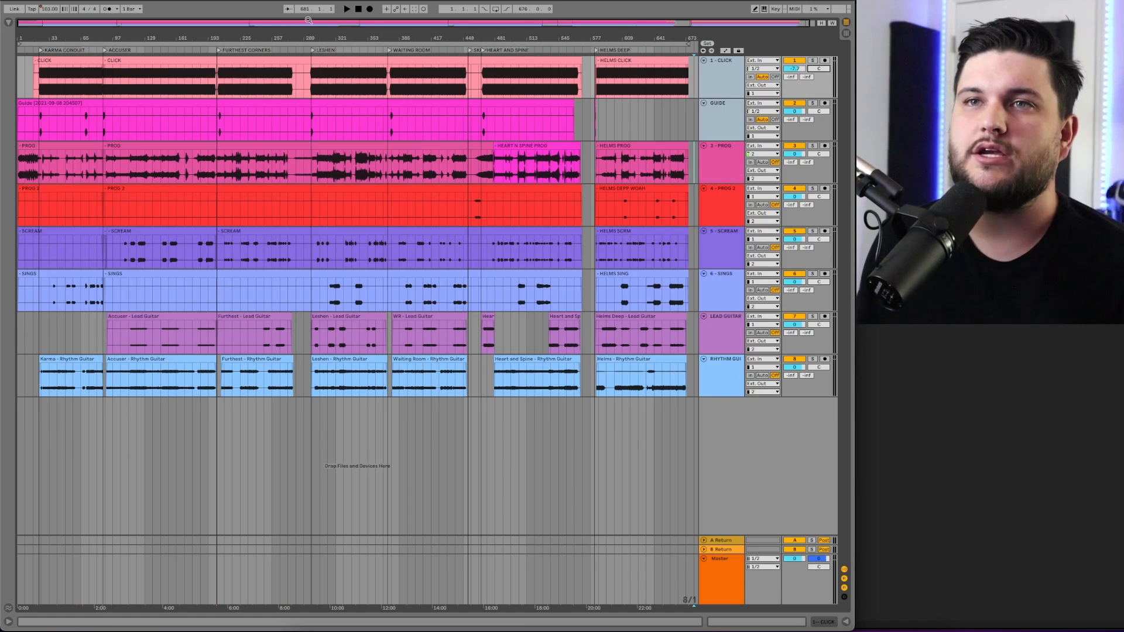
# Step: Listen to the soloed PROG track in Accuser from bar 141
pyautogui.moveTo(266, 22); pyautogui.dragTo(120, 96)
pyautogui.click(392, 160)
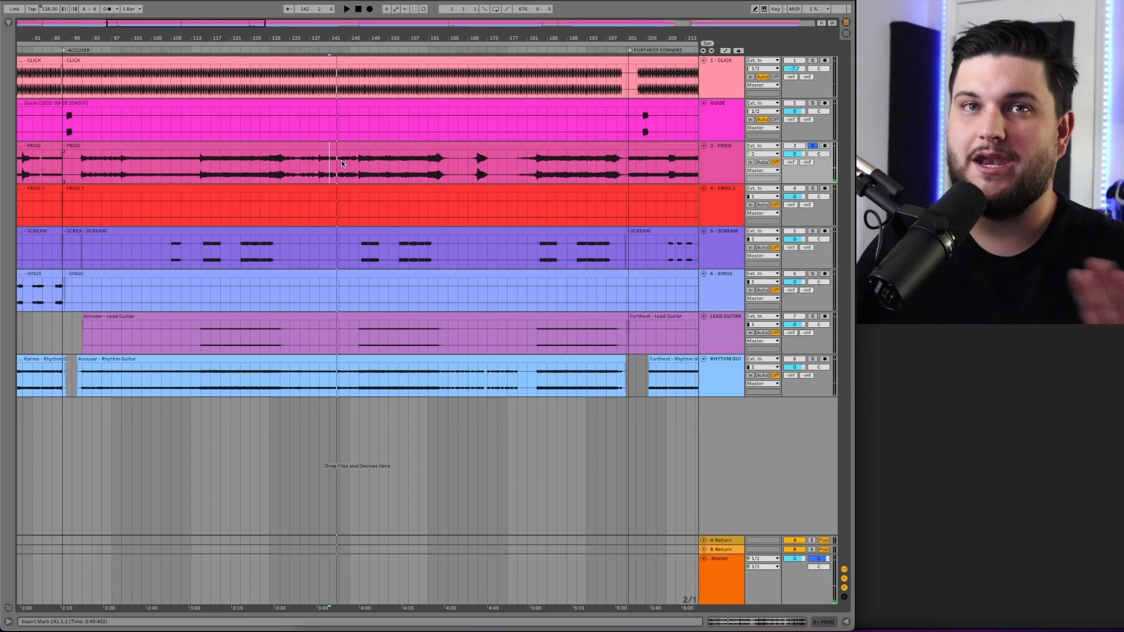
pyautogui.press('space')
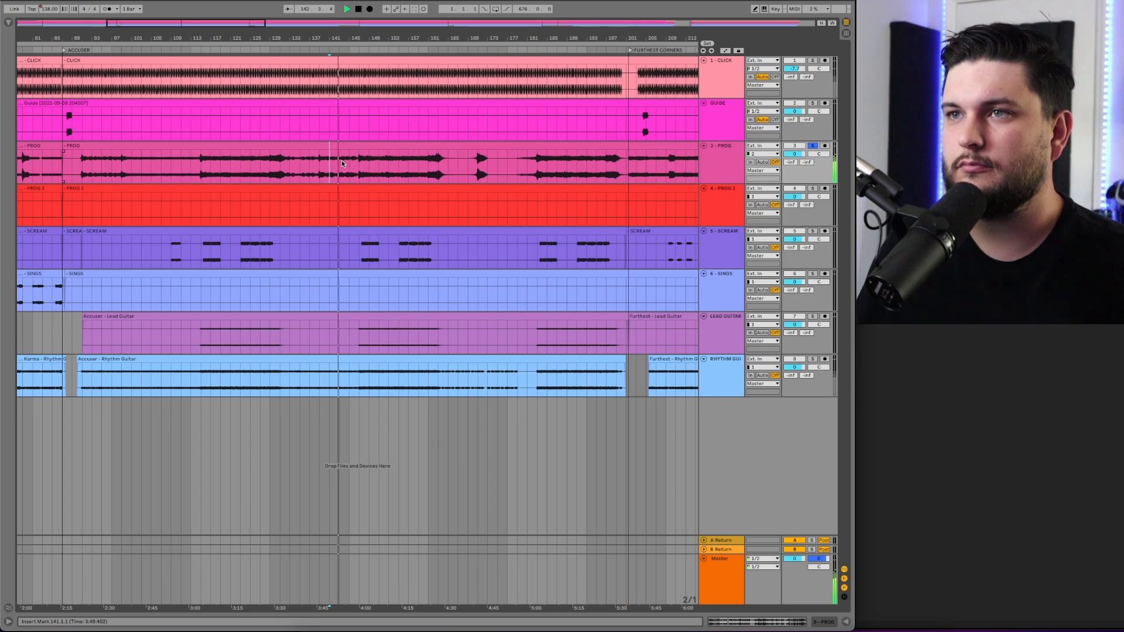
pyautogui.press('space')
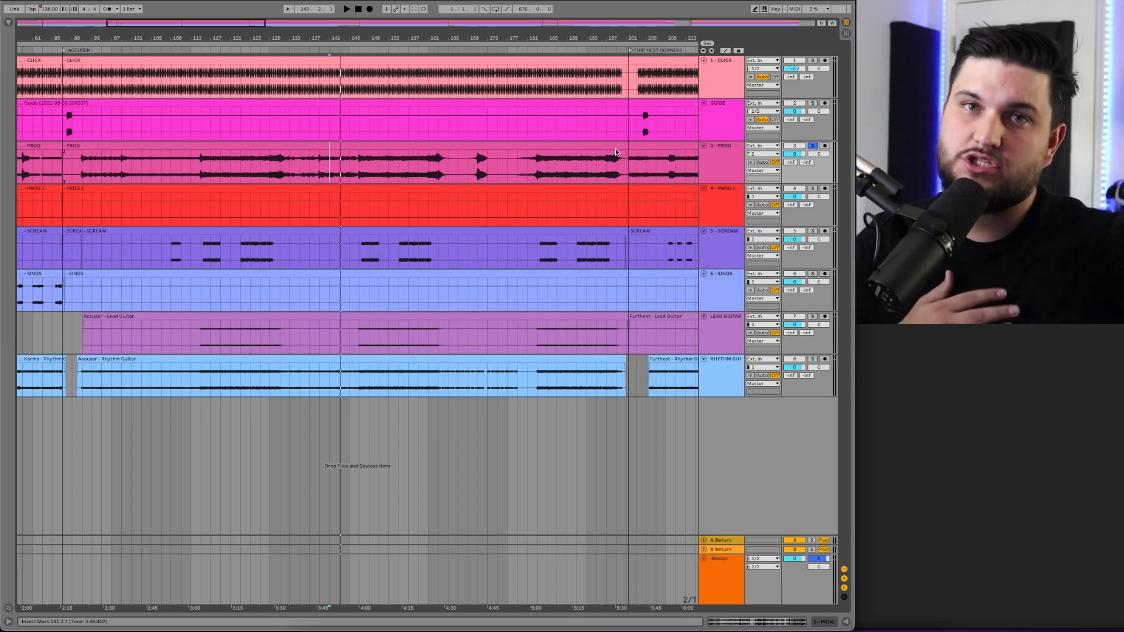
# Step: Route the PROG track's output to Ext. Out 1/2
pyautogui.click(757, 171)
pyautogui.click(761, 178)
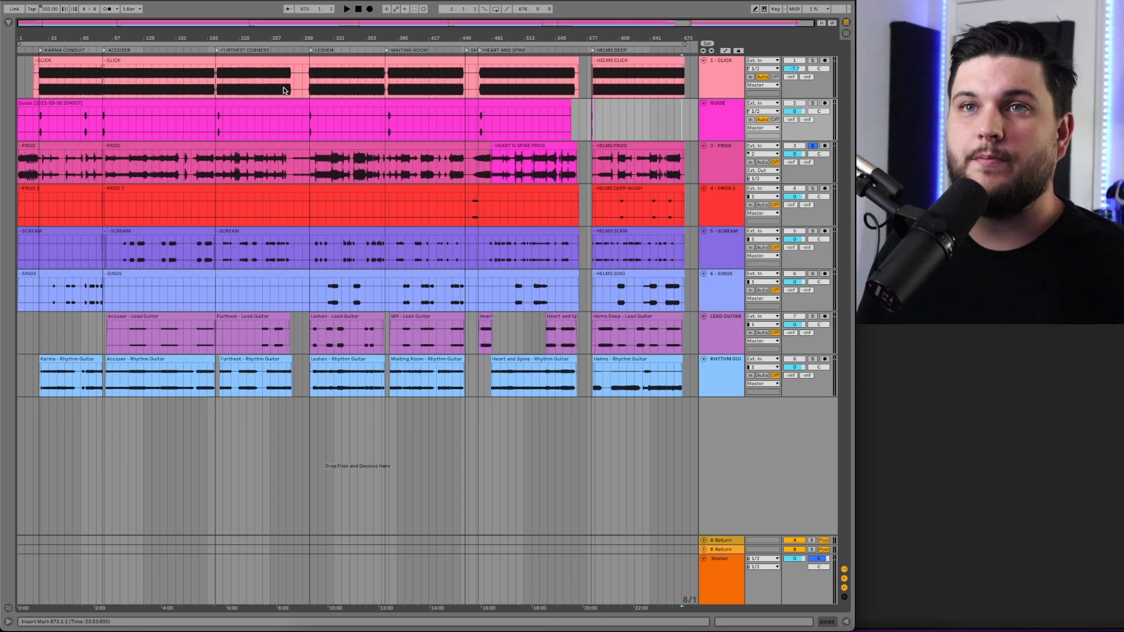
# Step: Turn off solo on the PROG track and place the insert marker at bar 84 on the CLICK track, just before Accuser
pyautogui.moveTo(119, 23); pyautogui.dragTo(67, 79)
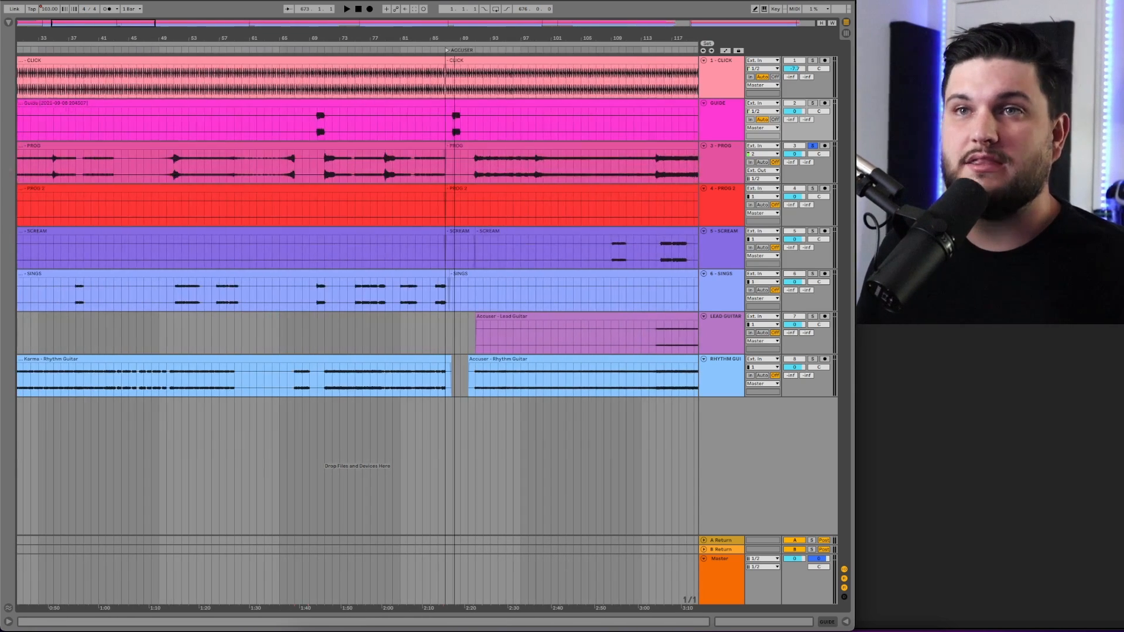
pyautogui.click(395, 79)
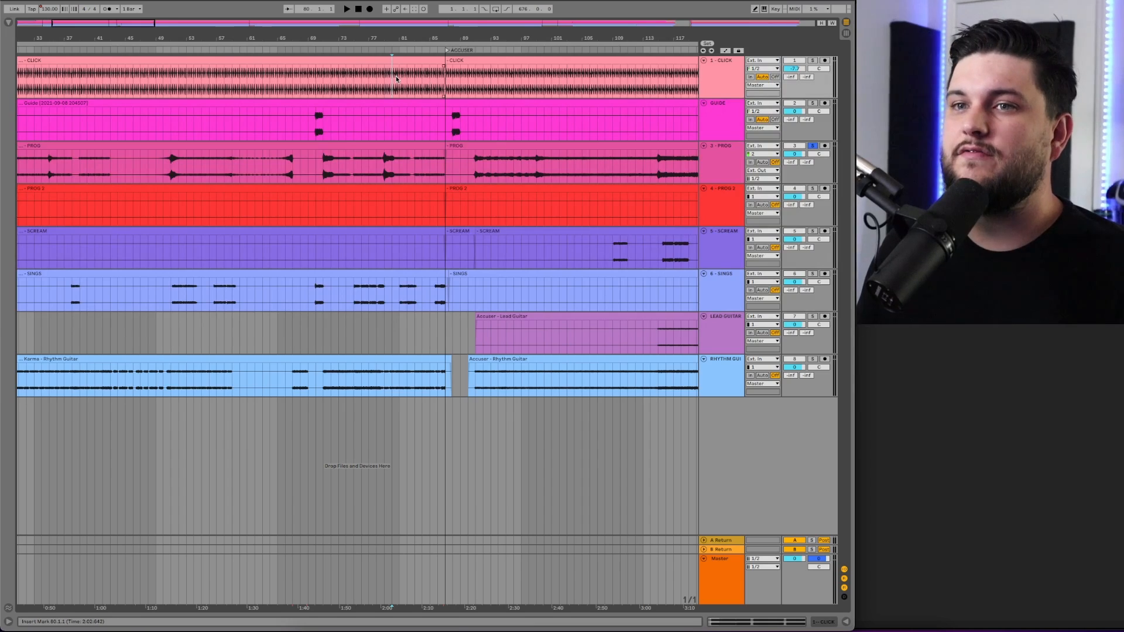
pyautogui.moveTo(301, 35); pyautogui.dragTo(301, 2)
pyautogui.moveTo(139, 35); pyautogui.dragTo(656, 98)
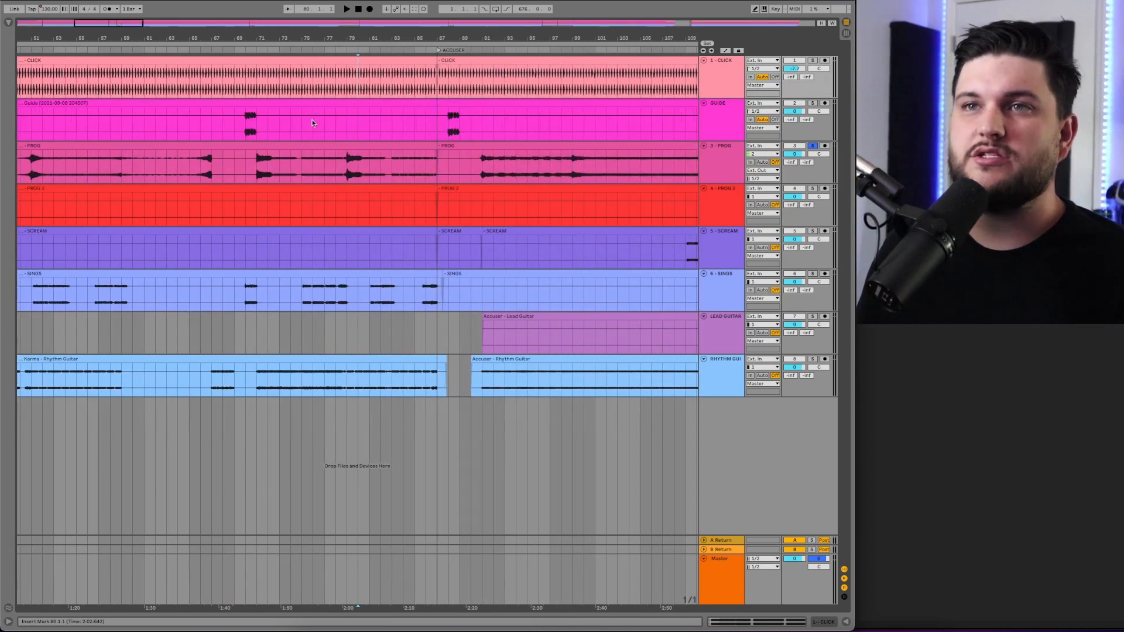
pyautogui.click(812, 146)
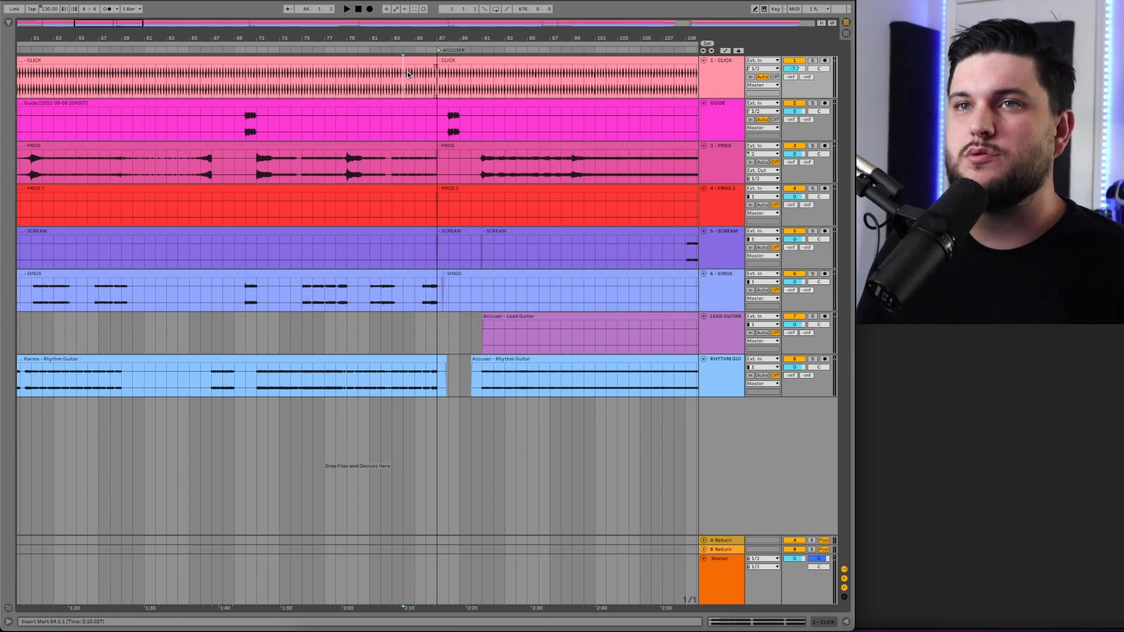
# Step: Play the full mix through the transition into Accuser, stop playback, and examine the start of Furthest Corners
pyautogui.press('space')
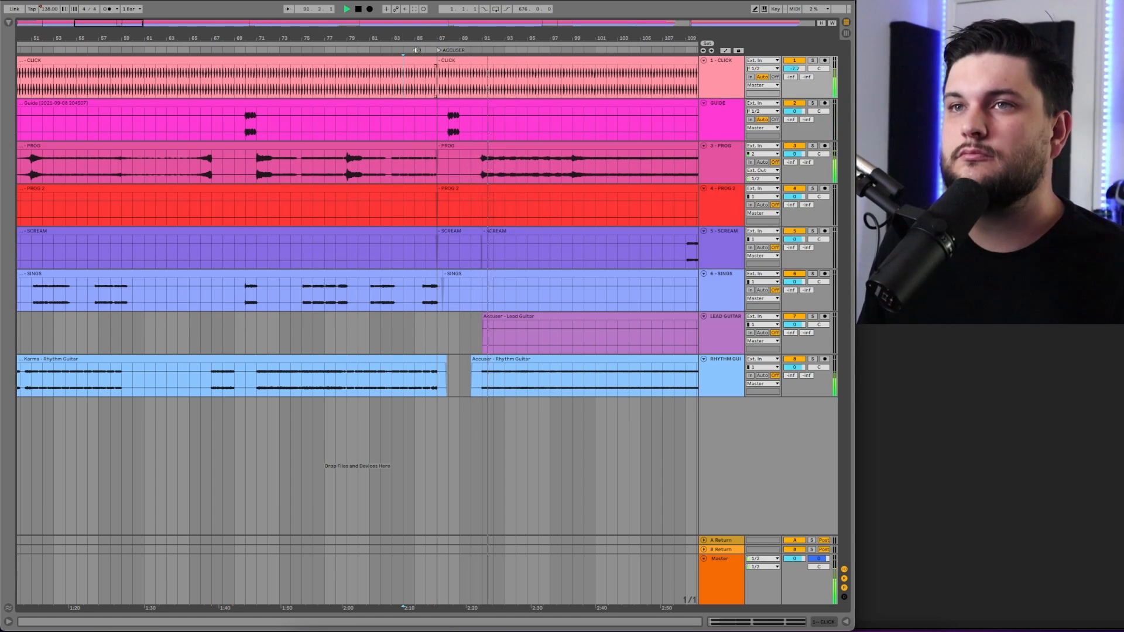
pyautogui.moveTo(416, 39); pyautogui.dragTo(235, 13)
pyautogui.press('space')
pyautogui.hscroll(9, 292, 122)
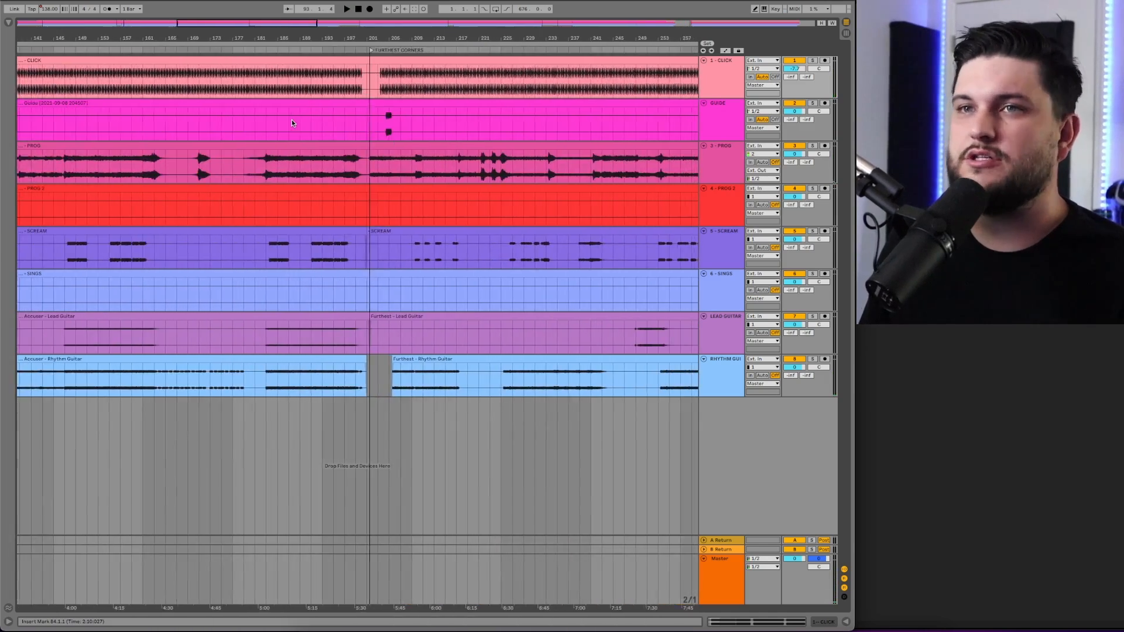
# Step: Look over Furthest Corners through to its end, and play the opening of the other backing-track set from bar 4
pyautogui.hscroll(-7, 291, 120)
pyautogui.hscroll(10, 206, 116)
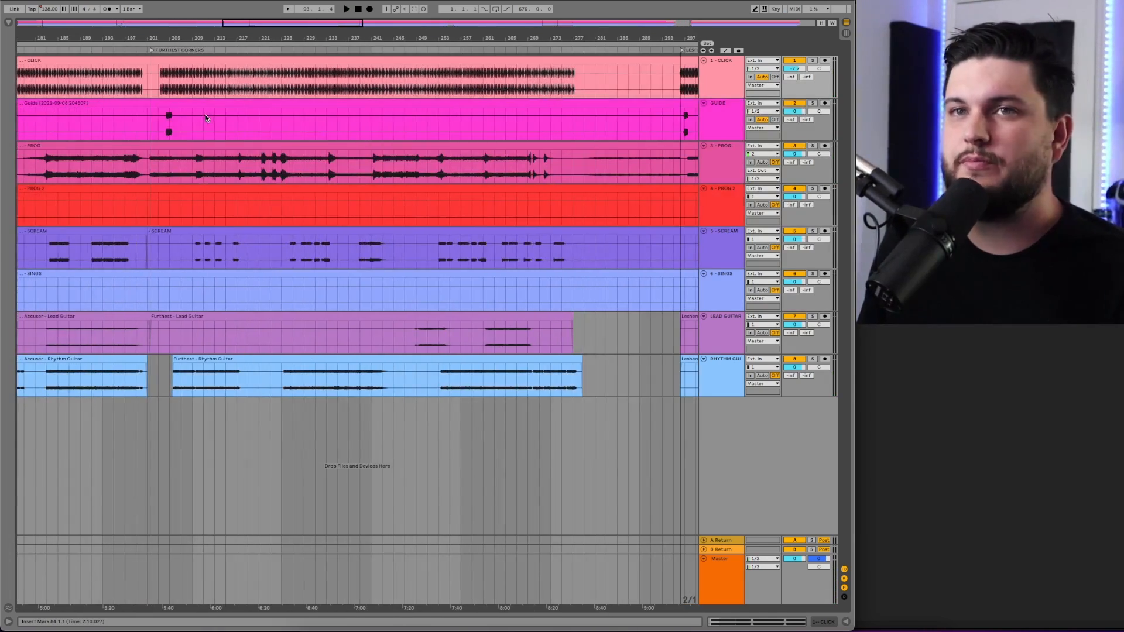
pyautogui.moveTo(217, 26); pyautogui.dragTo(218, 60)
pyautogui.click(295, 79)
pyautogui.press('space')
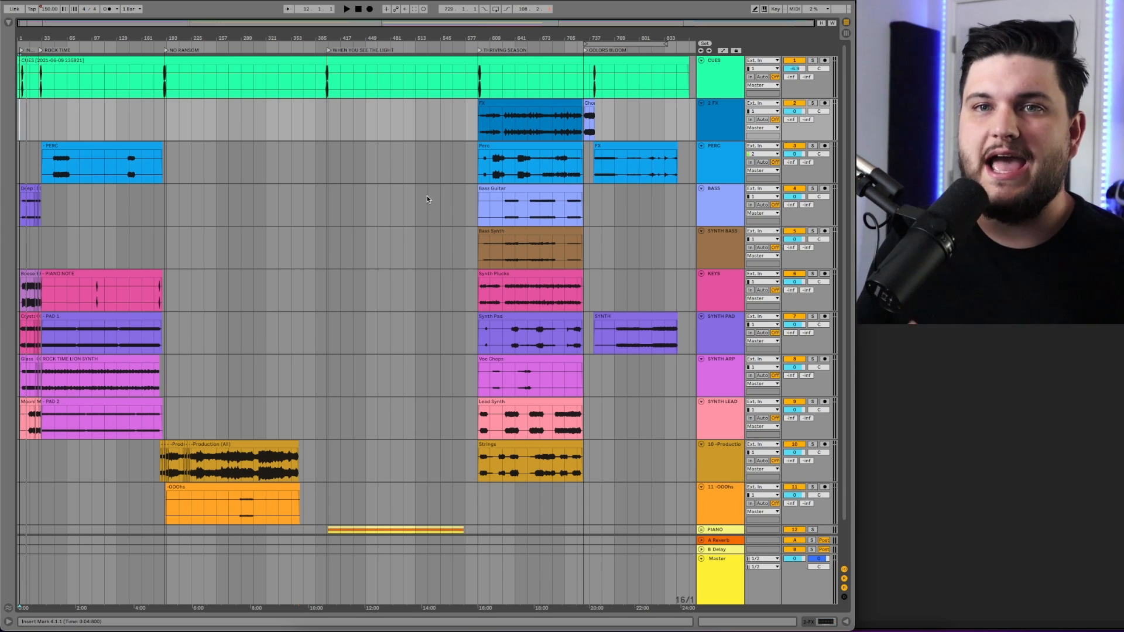
# Step: Look over the full set, zoom in on the Intro, and place the insert marker at bar 11 on the KEYS track
pyautogui.scroll(-2, 428, 196)
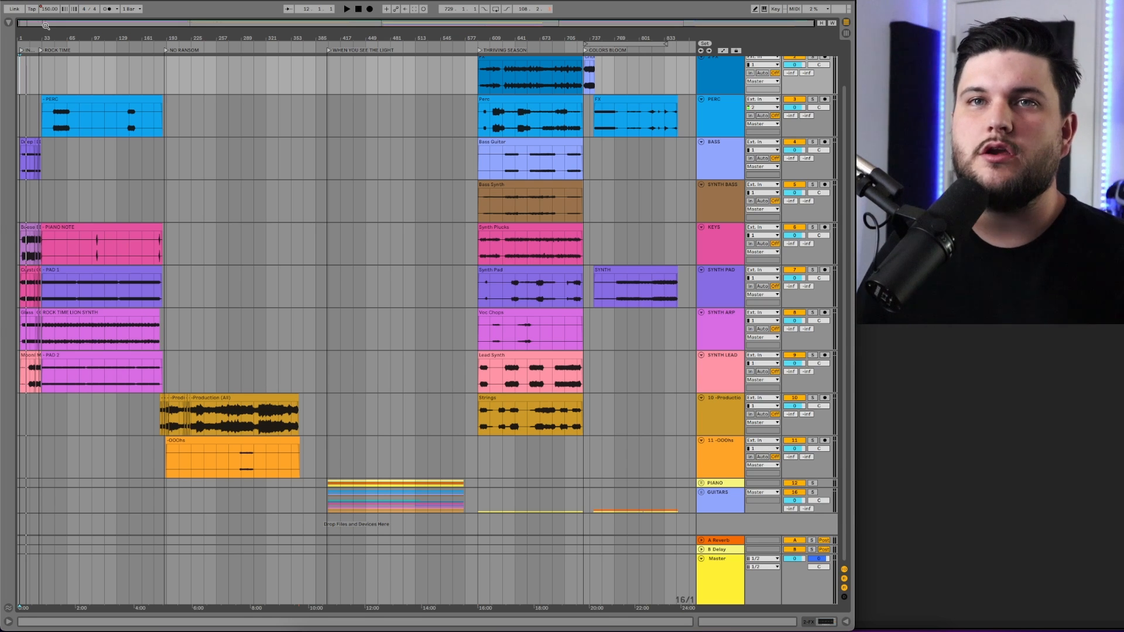
pyautogui.moveTo(40, 24); pyautogui.dragTo(149, 221)
pyautogui.click(154, 224)
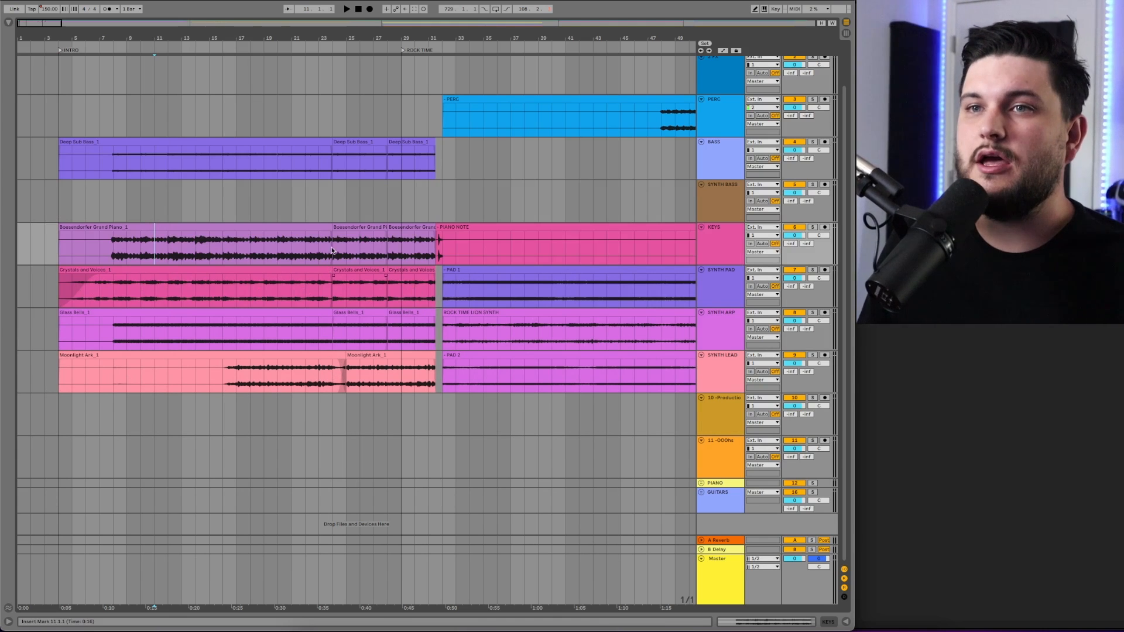
pyautogui.scroll(2, 381, 201)
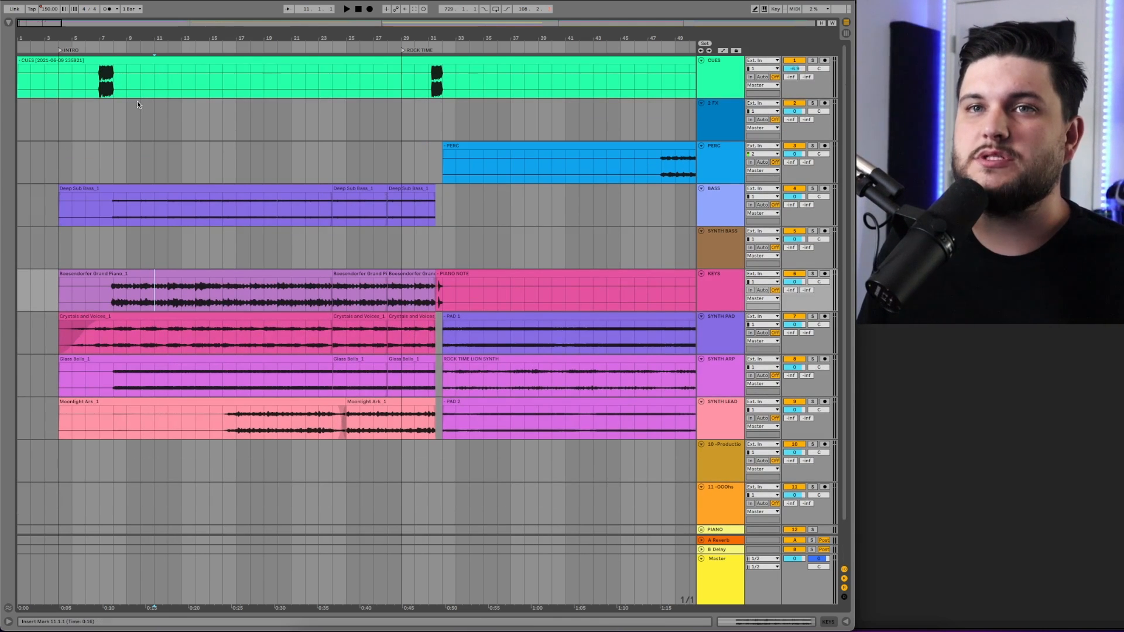
# Step: Survey the tracks of each song from Rock Time to Colors Bloom, returning to No Ransom and When You See the Light
pyautogui.hscroll(5, 247, 186)
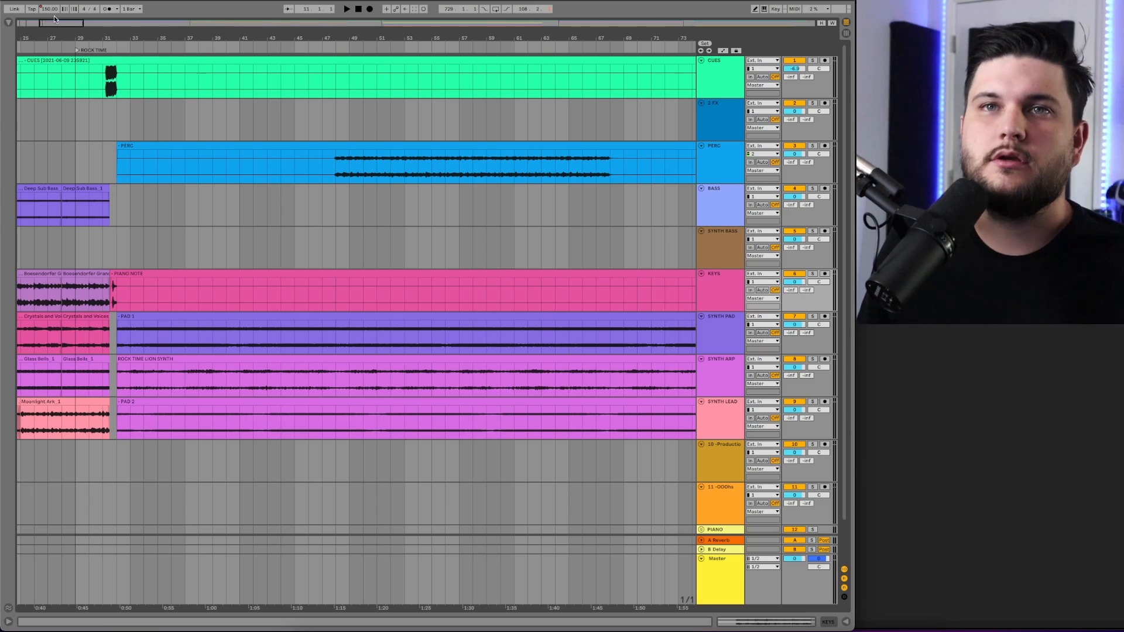
pyautogui.moveTo(56, 22); pyautogui.dragTo(140, 23)
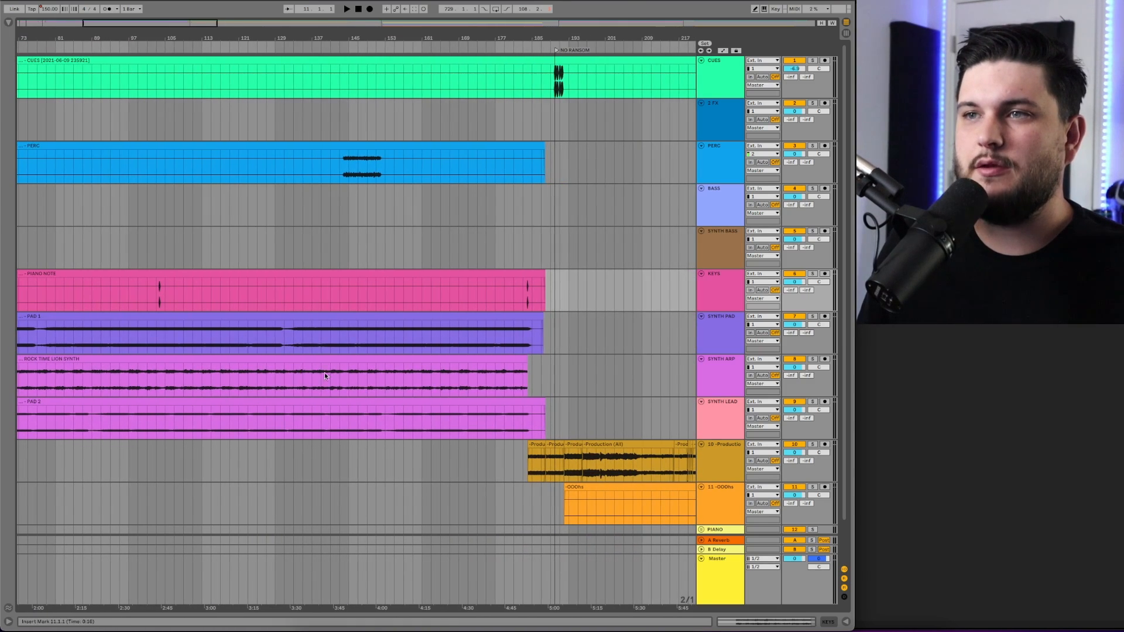
pyautogui.hscroll(20, 420, 353)
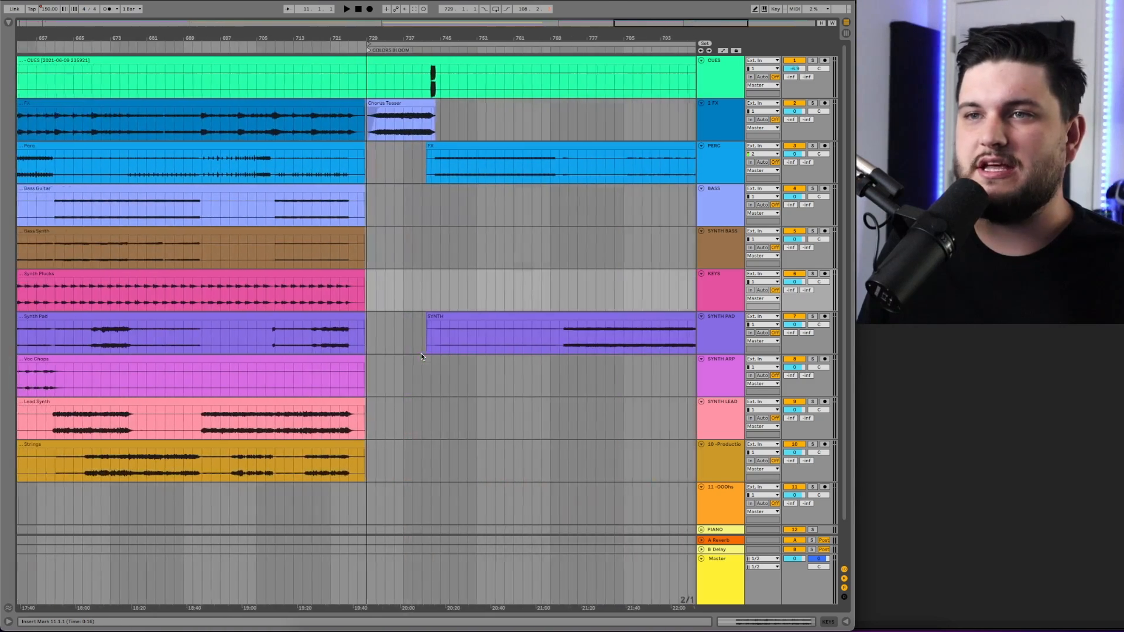
pyautogui.hscroll(-5, 421, 355)
pyautogui.hscroll(10, 420, 355)
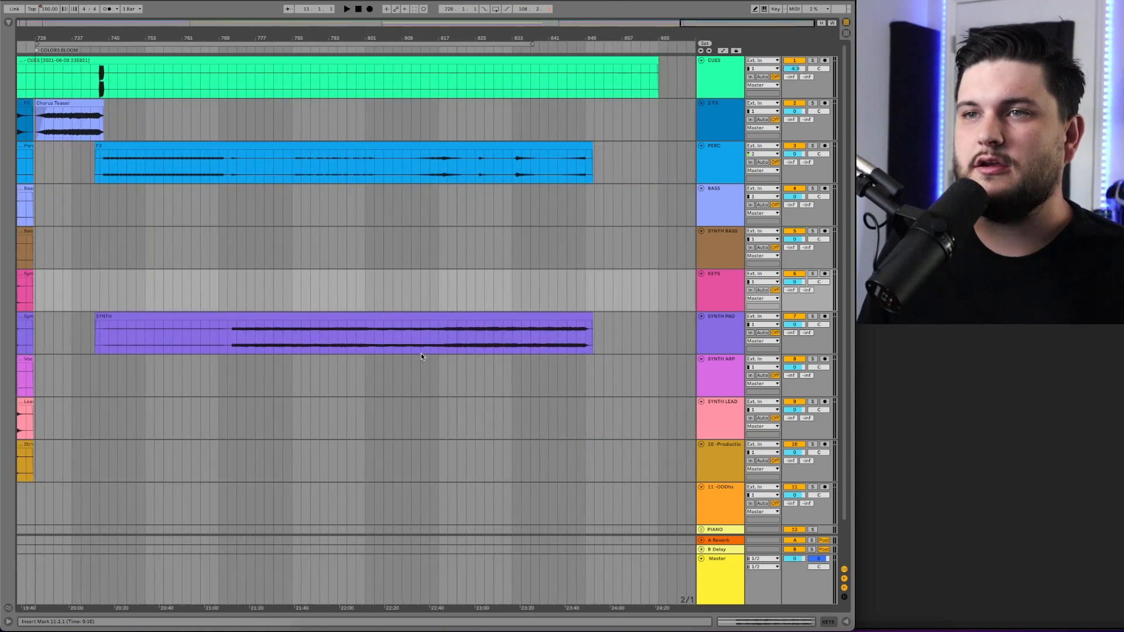
pyautogui.hscroll(-20, 420, 353)
pyautogui.scroll(-2, 420, 353)
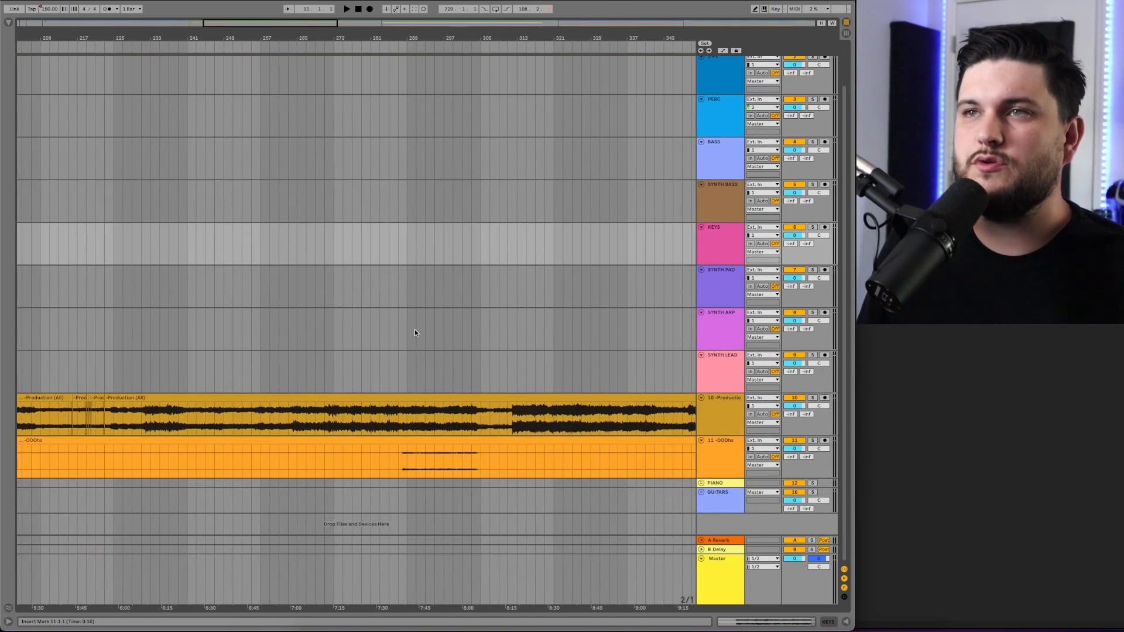
pyautogui.hscroll(1, 415, 330)
pyautogui.moveTo(301, 25); pyautogui.dragTo(329, 75)
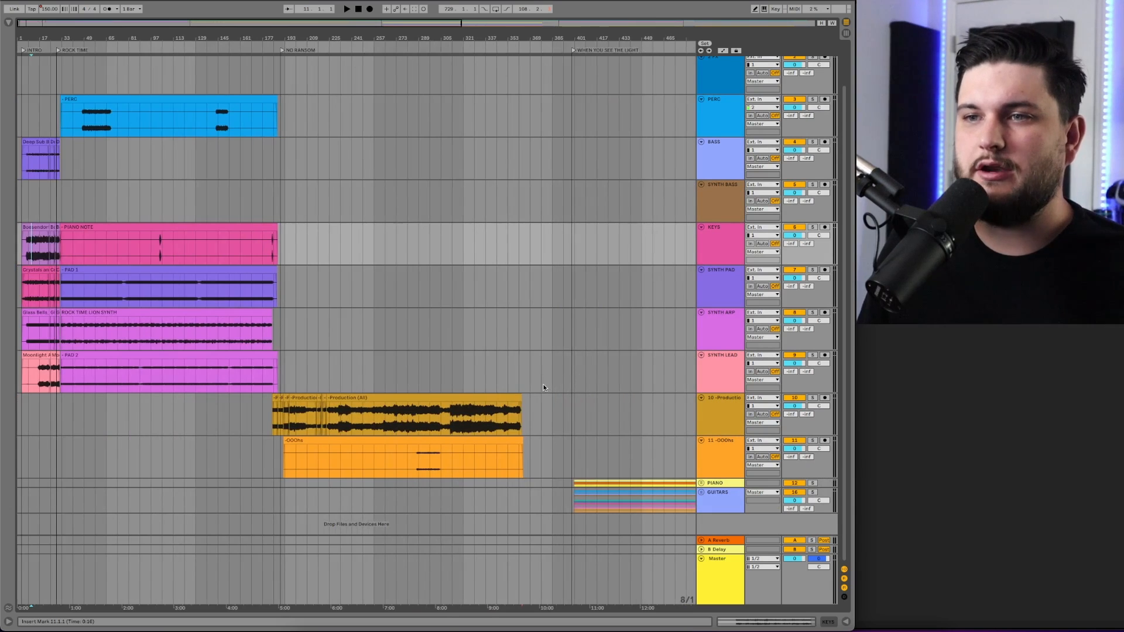
pyautogui.hscroll(5, 544, 387)
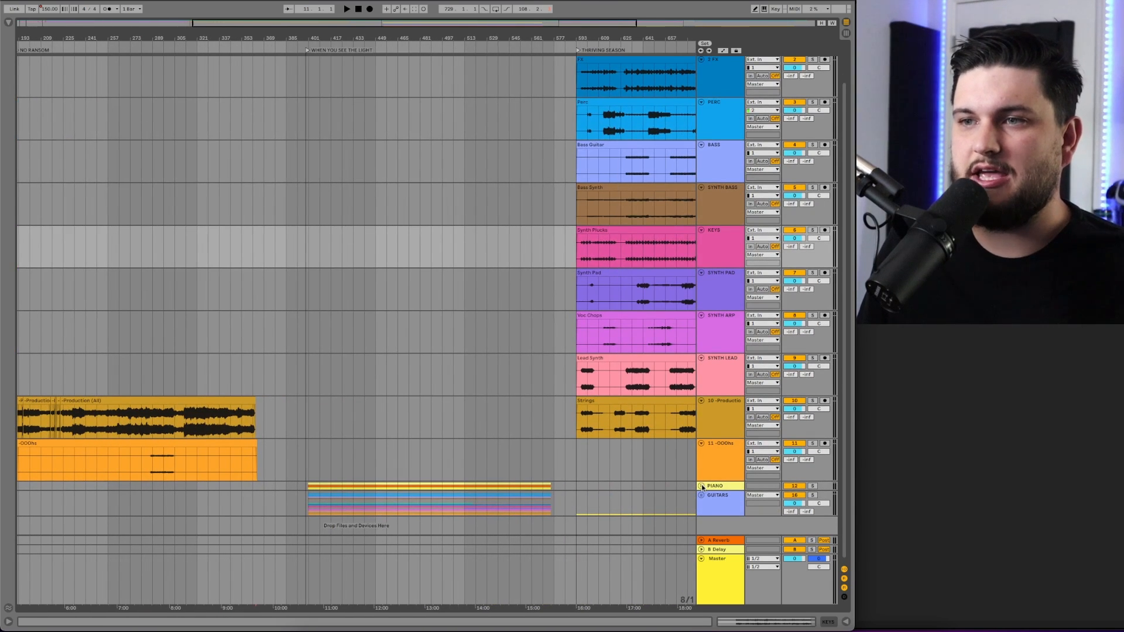
# Step: Unfold the GUITARS group, play When You See the Light from bar 401 while viewing its amp tracks, and stop playback
pyautogui.click(702, 488)
pyautogui.click(702, 350)
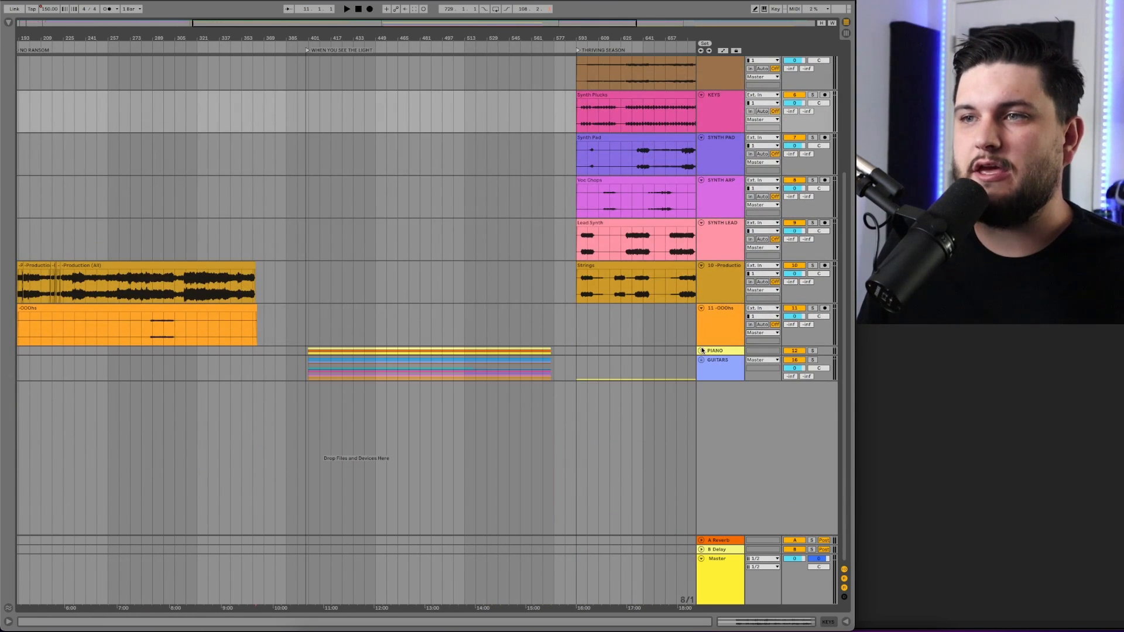
pyautogui.click(701, 360)
pyautogui.scroll(-3, 642, 377)
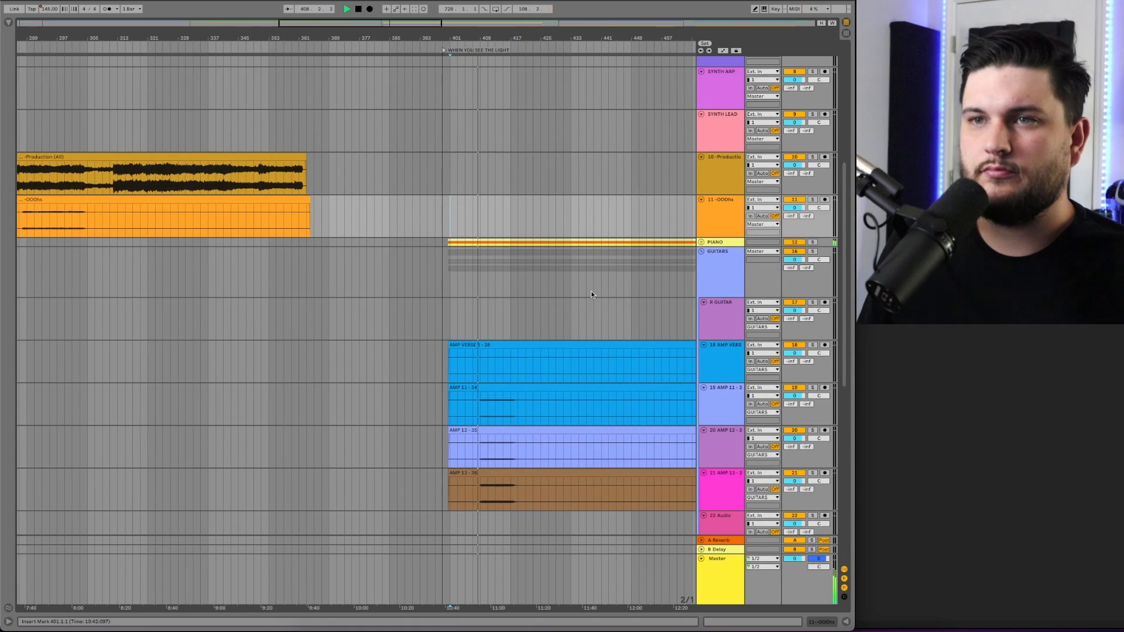
pyautogui.scroll(-2, 591, 292)
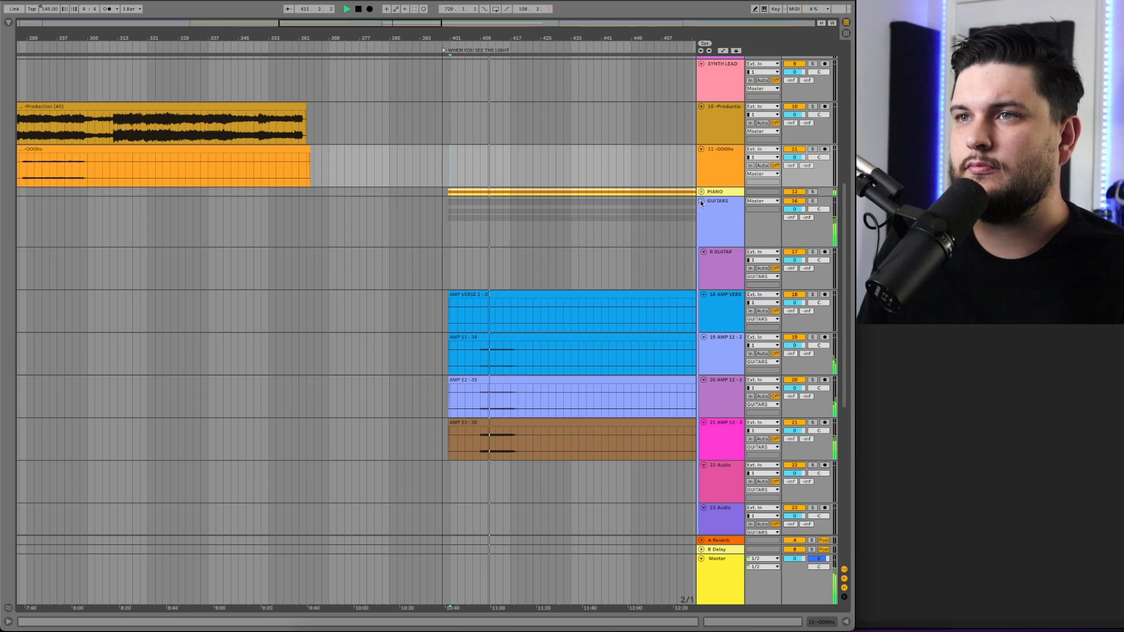
pyautogui.press('space')
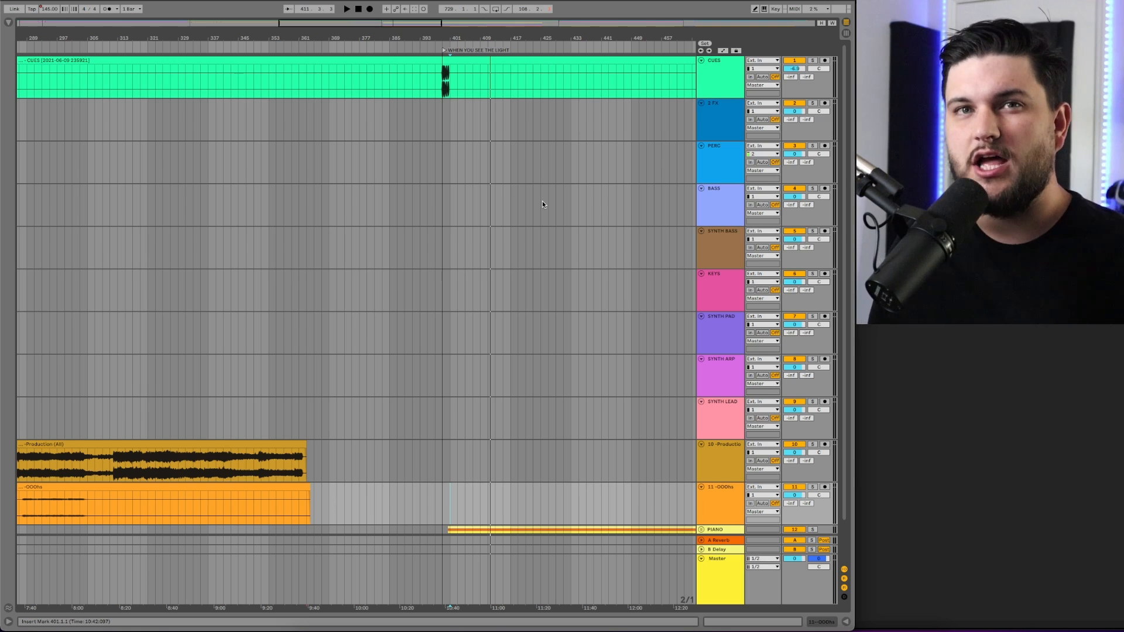
# Step: Fit the entire arrangement in view and select the GUITARS group track
pyautogui.scroll(-3, 542, 204)
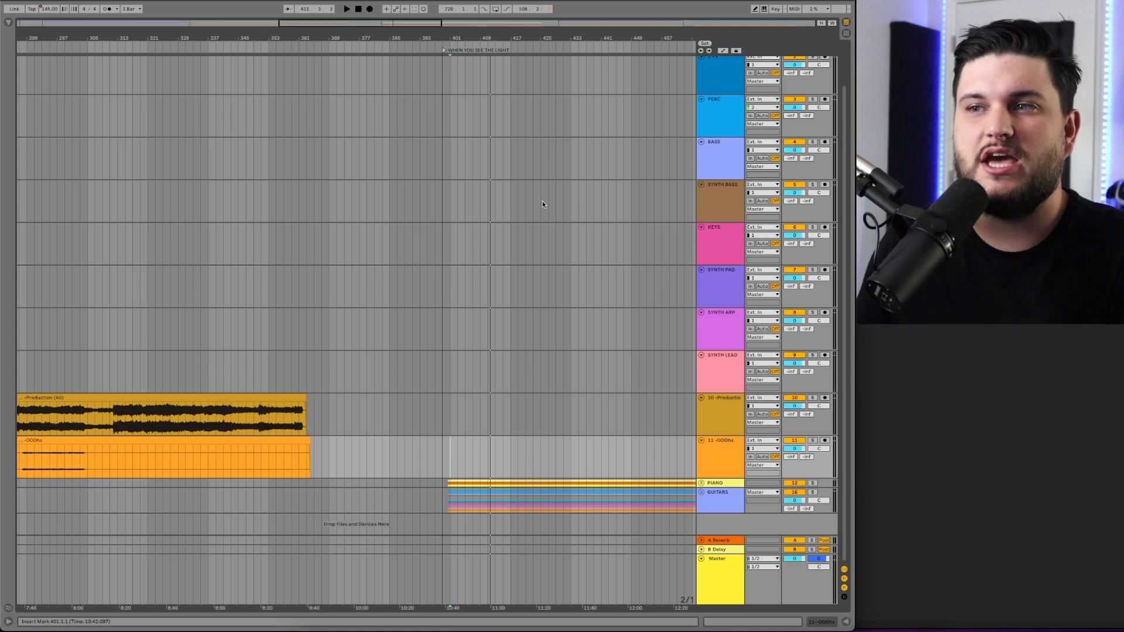
pyautogui.press('w')
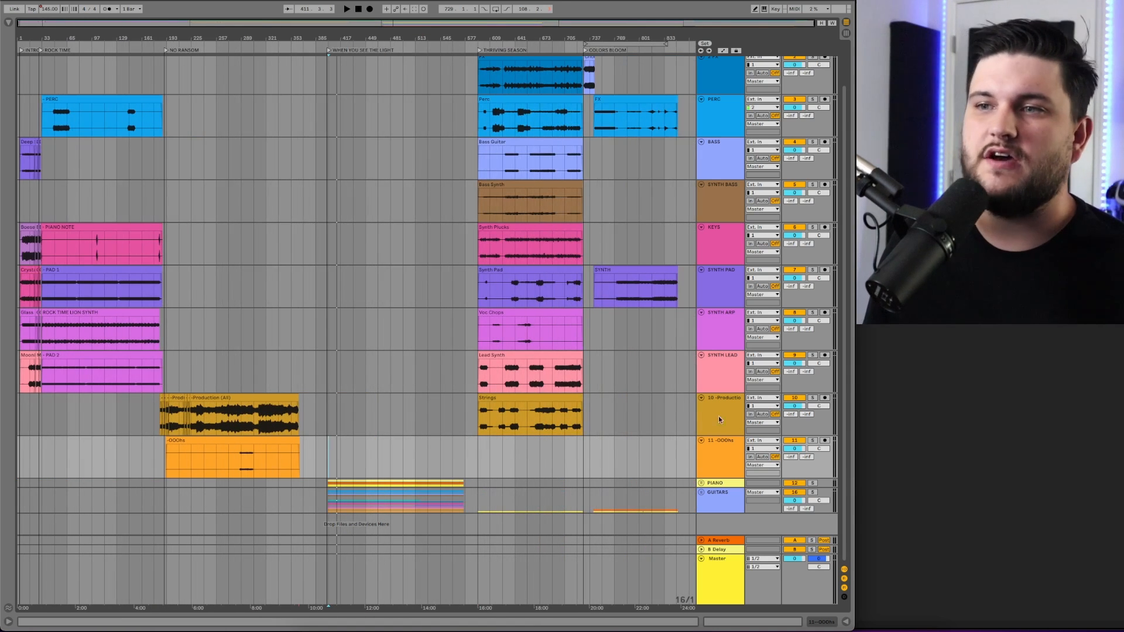
pyautogui.click(716, 493)
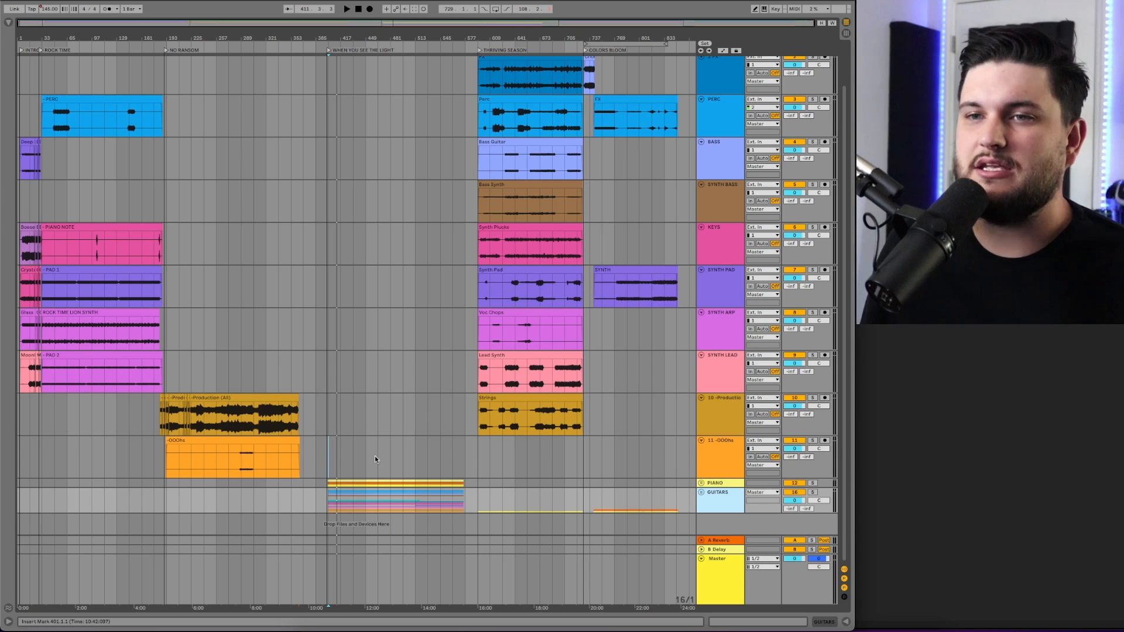
pyautogui.click(553, 409)
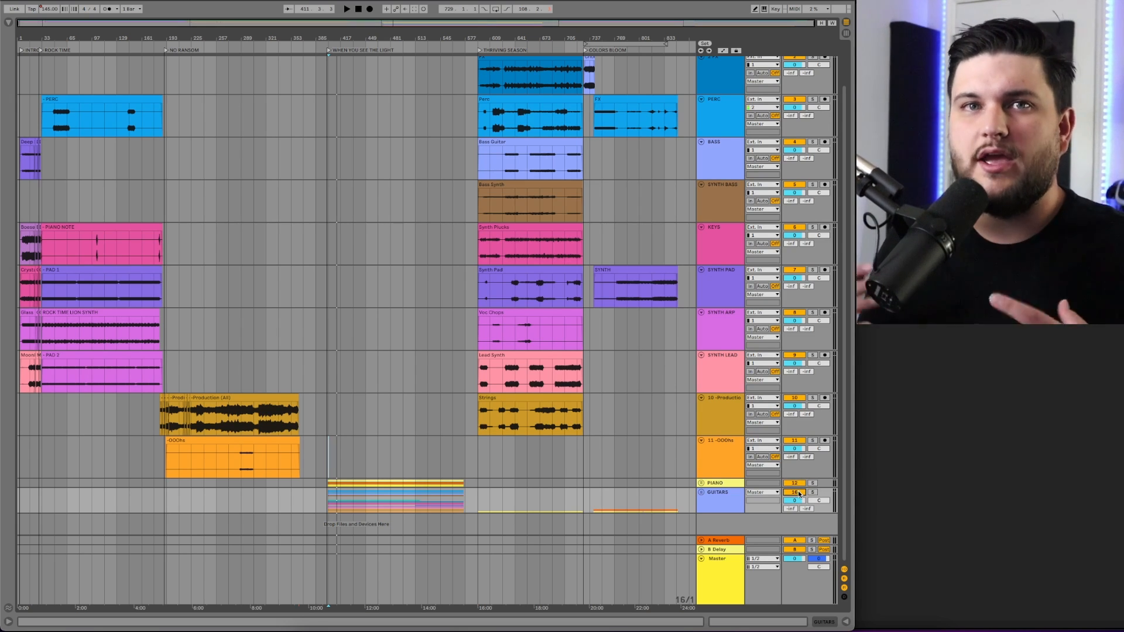
# Step: Zoom in on Thriving Season, place the insert marker at bar 593 on the FX track, and examine the song's individual tracks
pyautogui.scroll(2, 532, 403)
pyautogui.scroll(1, 532, 403)
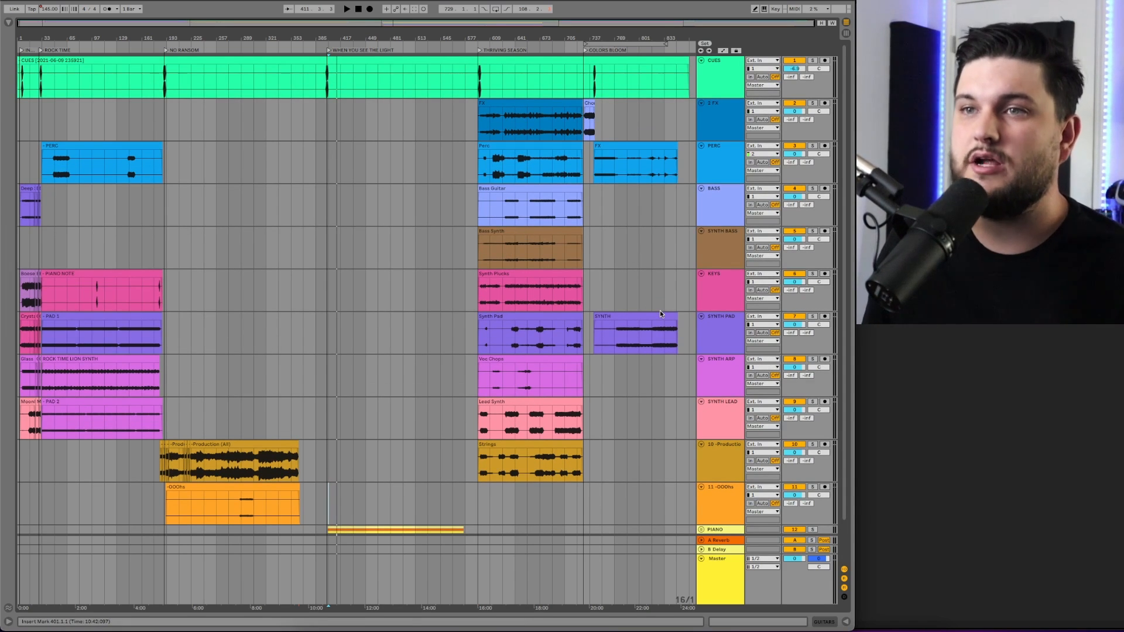
pyautogui.moveTo(457, 38); pyautogui.dragTo(258, 140)
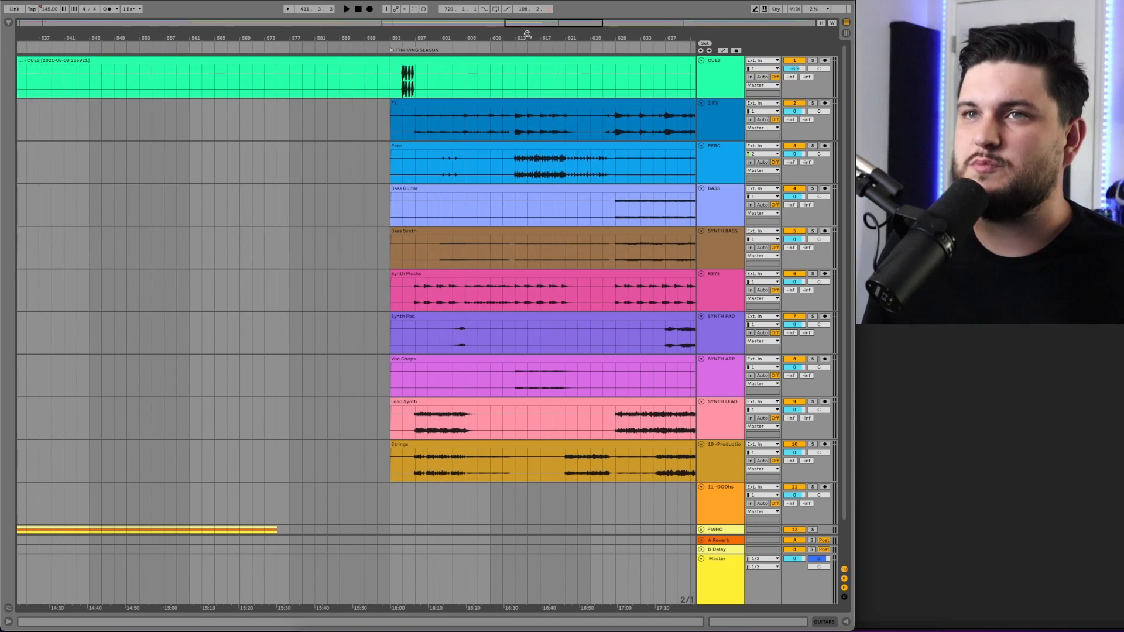
pyautogui.click(391, 126)
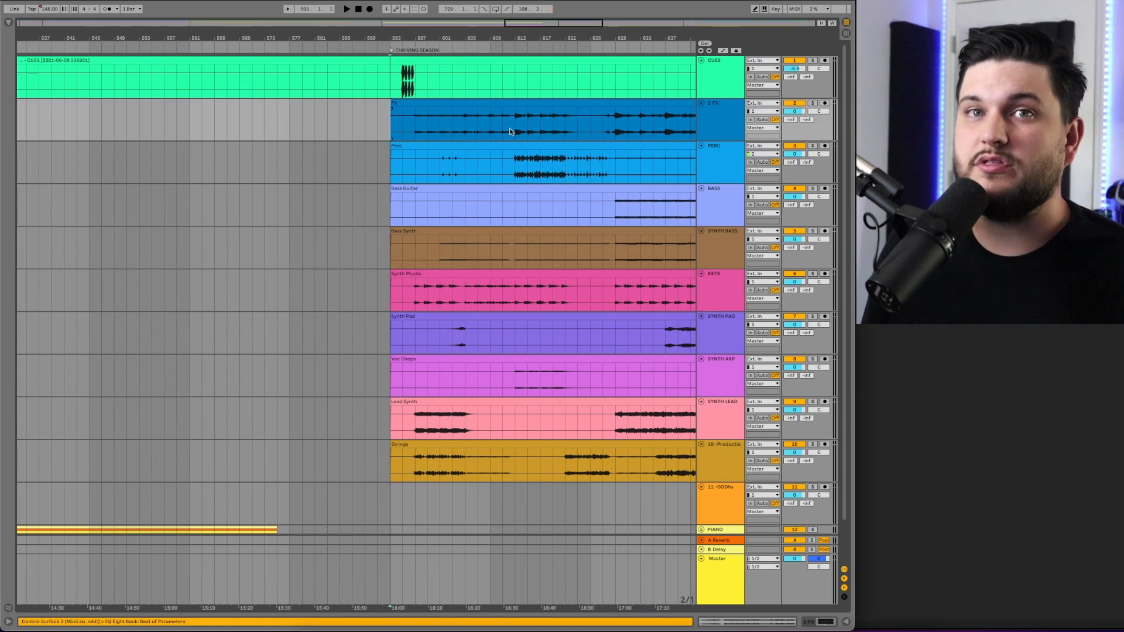
pyautogui.hscroll(1, 521, 134)
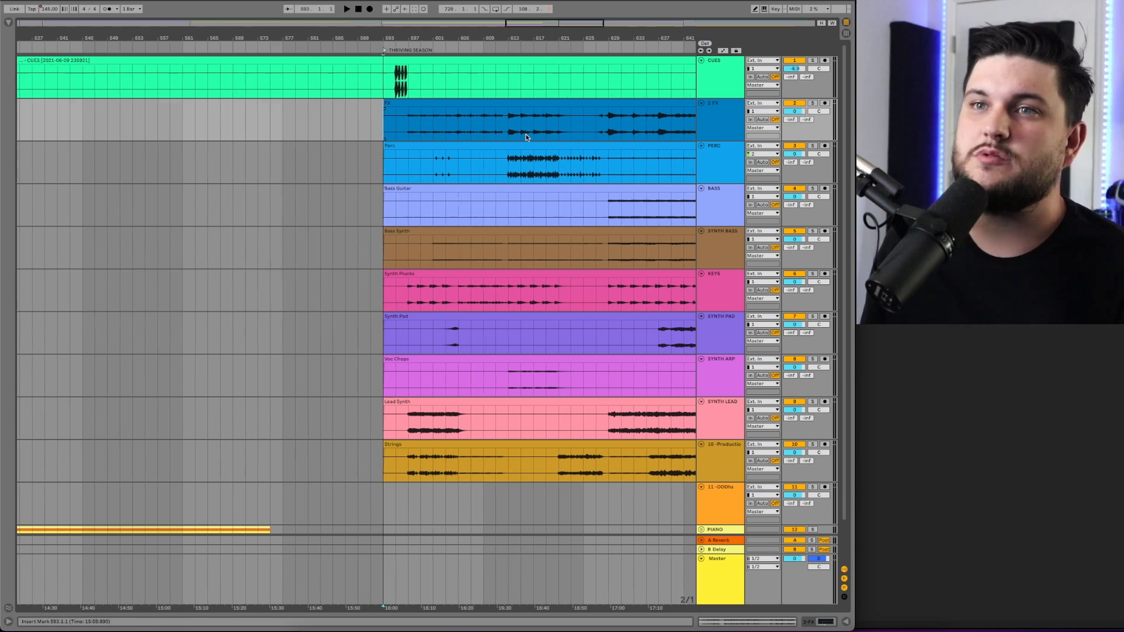
pyautogui.hscroll(1, 609, 243)
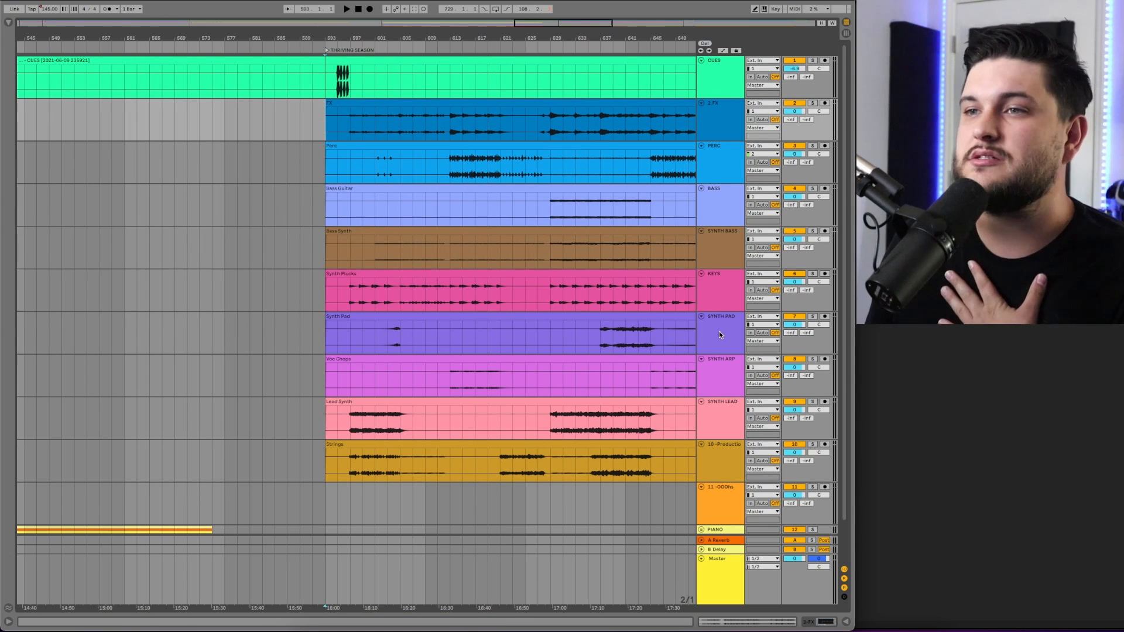
pyautogui.scroll(-1, 719, 332)
pyautogui.scroll(-1, 706, 345)
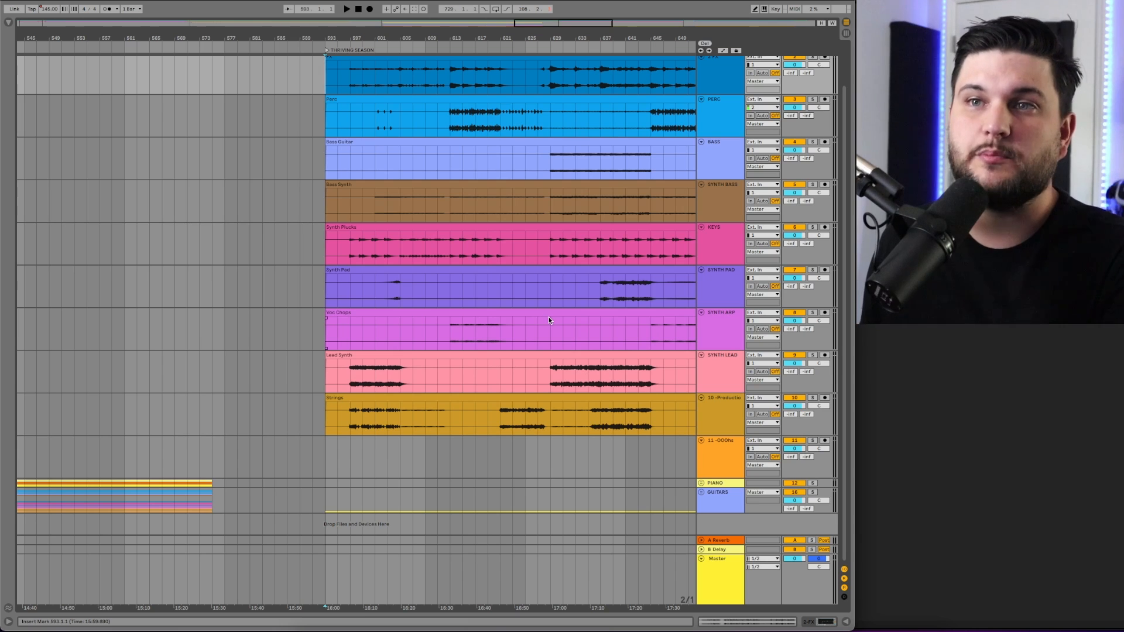
# Step: Deactivate the Synth Plucks clip on the KEYS track in Thriving Season, and reactivate it
pyautogui.hscroll(3, 602, 249)
pyautogui.click(534, 228)
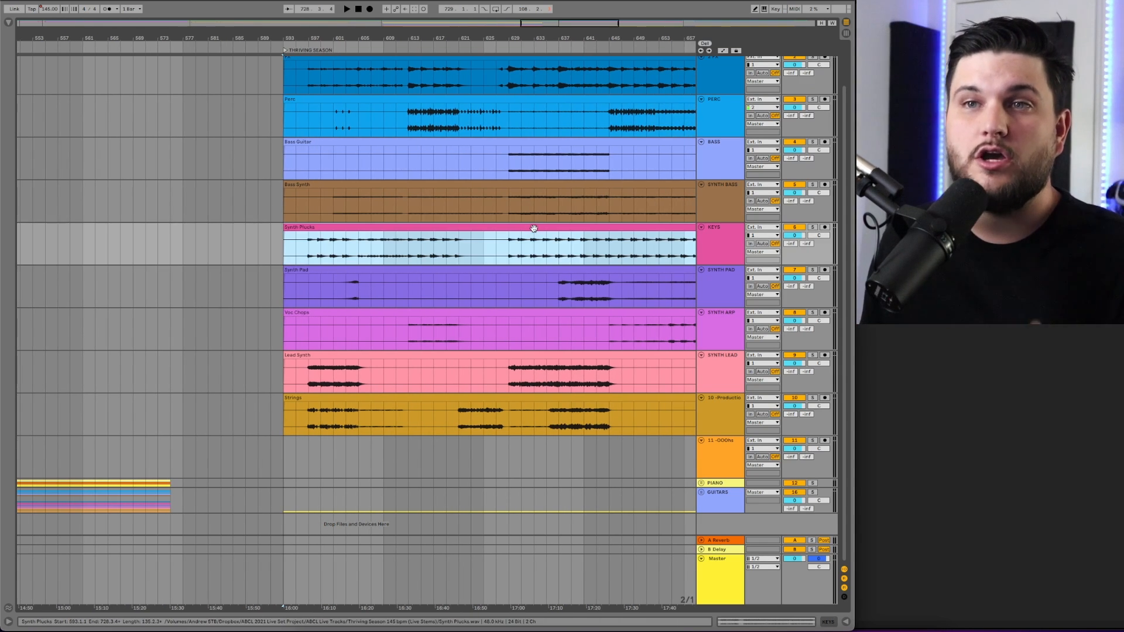
pyautogui.hscroll(8, 534, 229)
pyautogui.scroll(1, 534, 229)
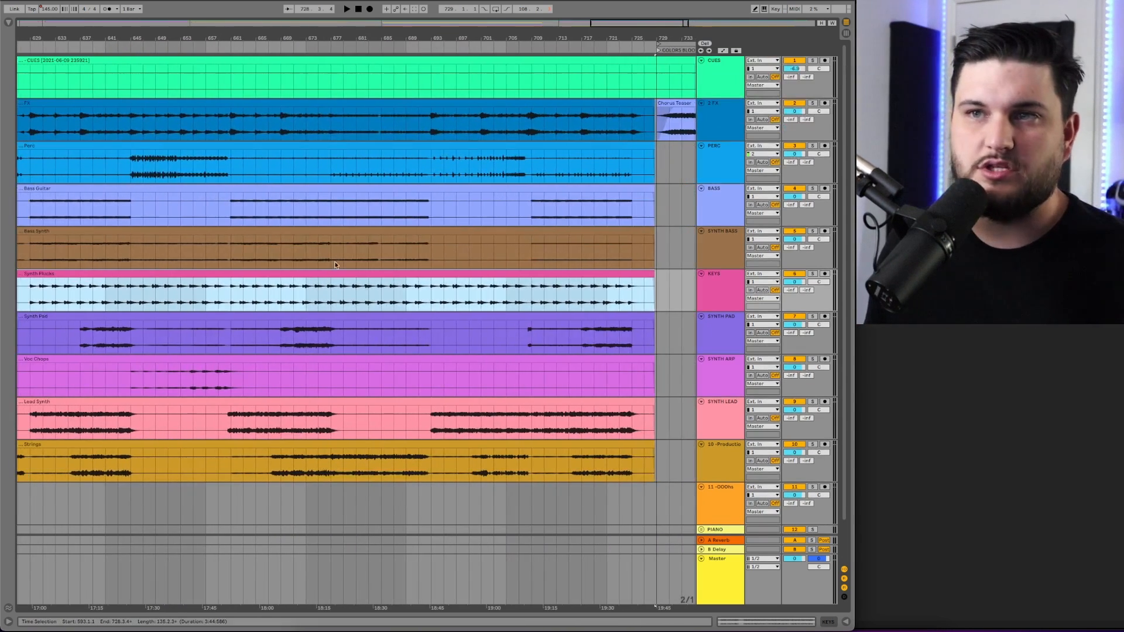
pyautogui.hscroll(-8, 334, 261)
pyautogui.press('0')
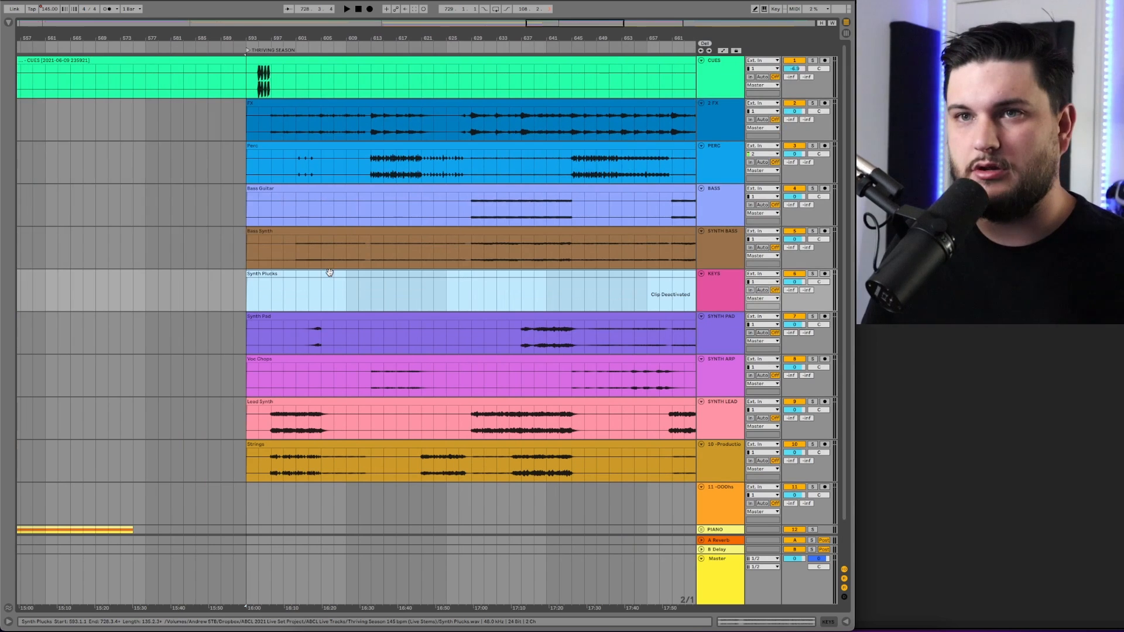
pyautogui.hscroll(2, 330, 272)
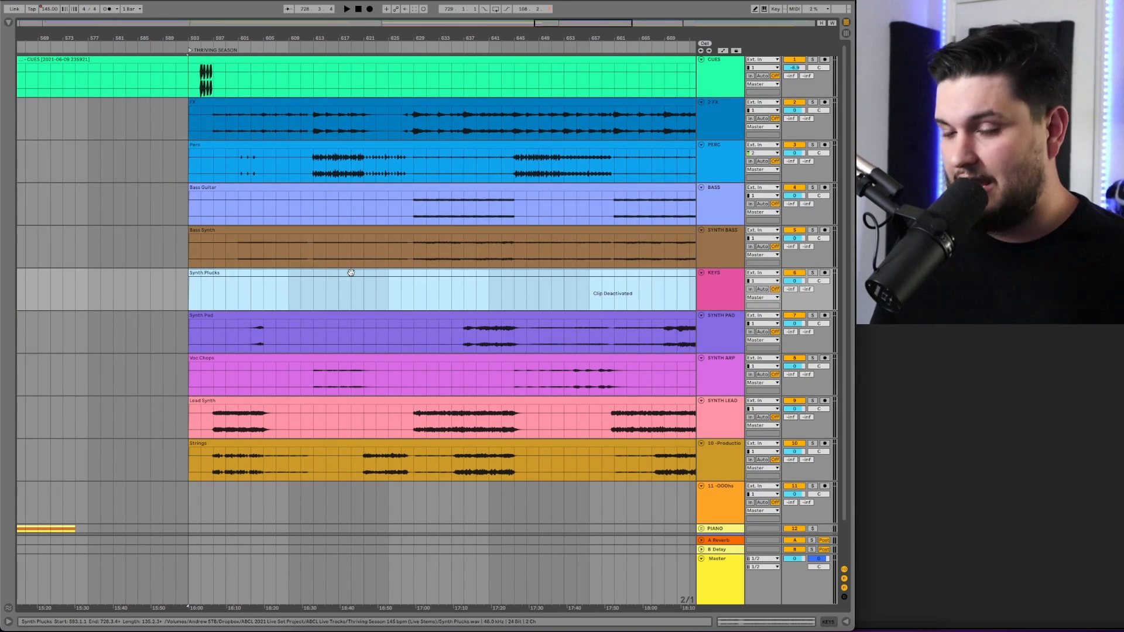
pyautogui.press('0')
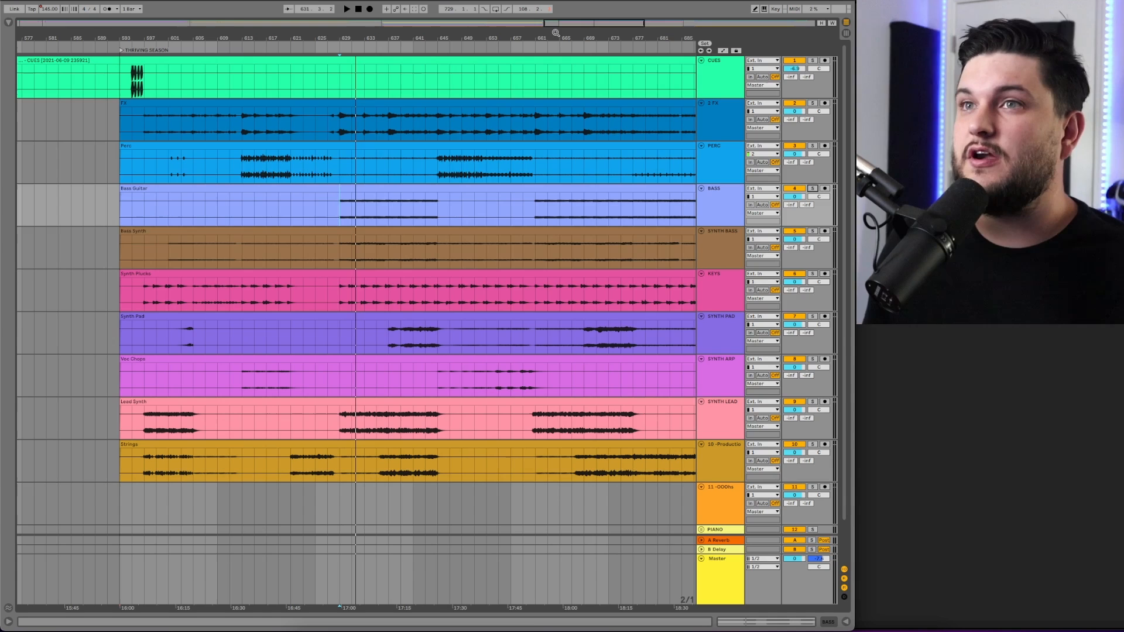
# Step: Zoom out to the full arrangement and look over all tracks of the set
pyautogui.moveTo(555, 32); pyautogui.dragTo(527, 9)
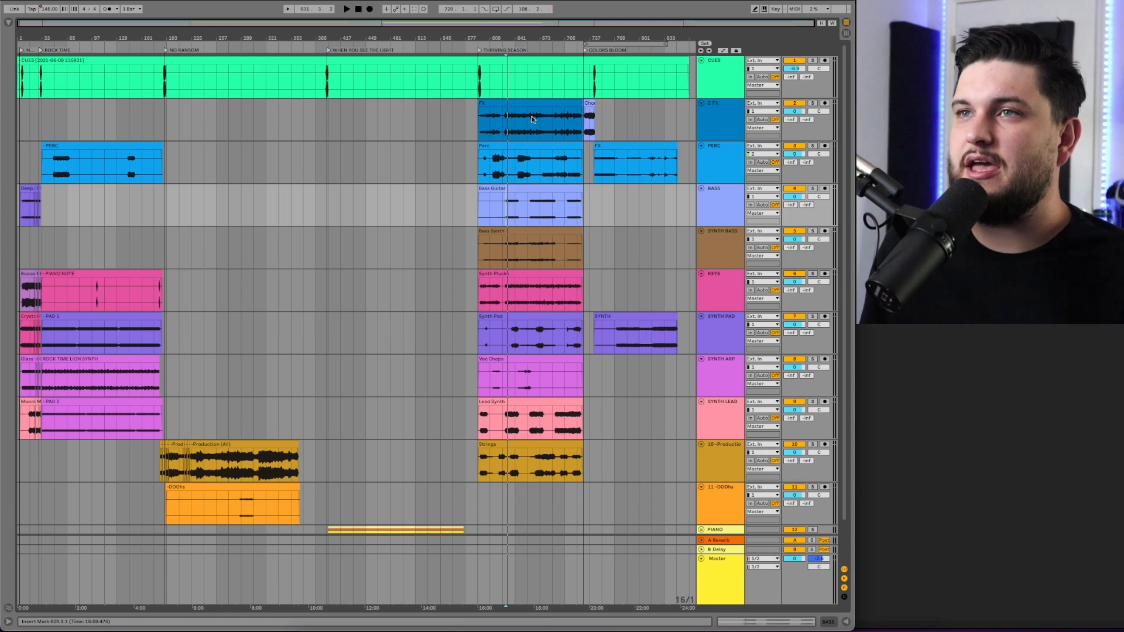
pyautogui.scroll(-3, 715, 100)
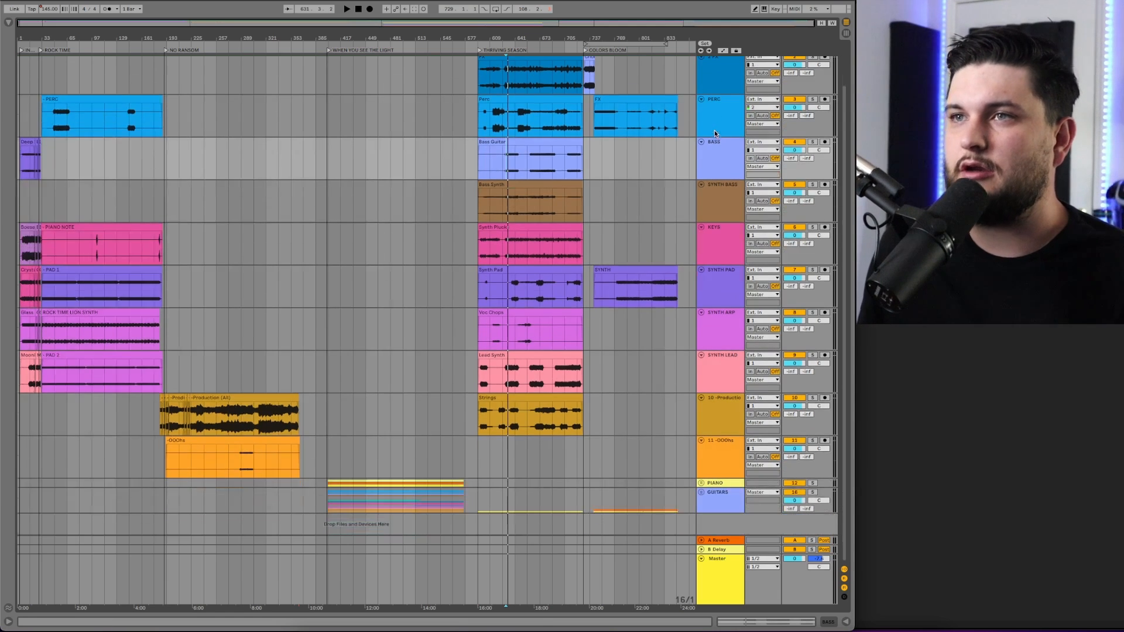
pyautogui.scroll(3, 709, 103)
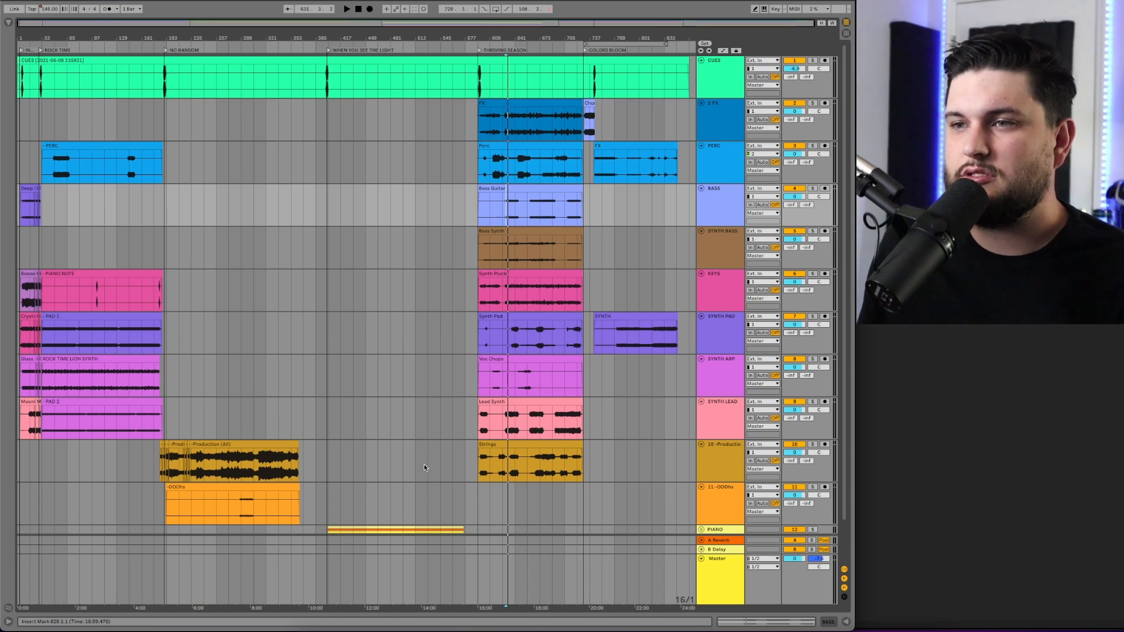
# Step: Enlarge the Master track and show automation to reveal the Song Tempo envelope across the set
pyautogui.click(325, 556)
pyautogui.moveTo(701, 557); pyautogui.dragTo(699, 392)
pyautogui.press('a')
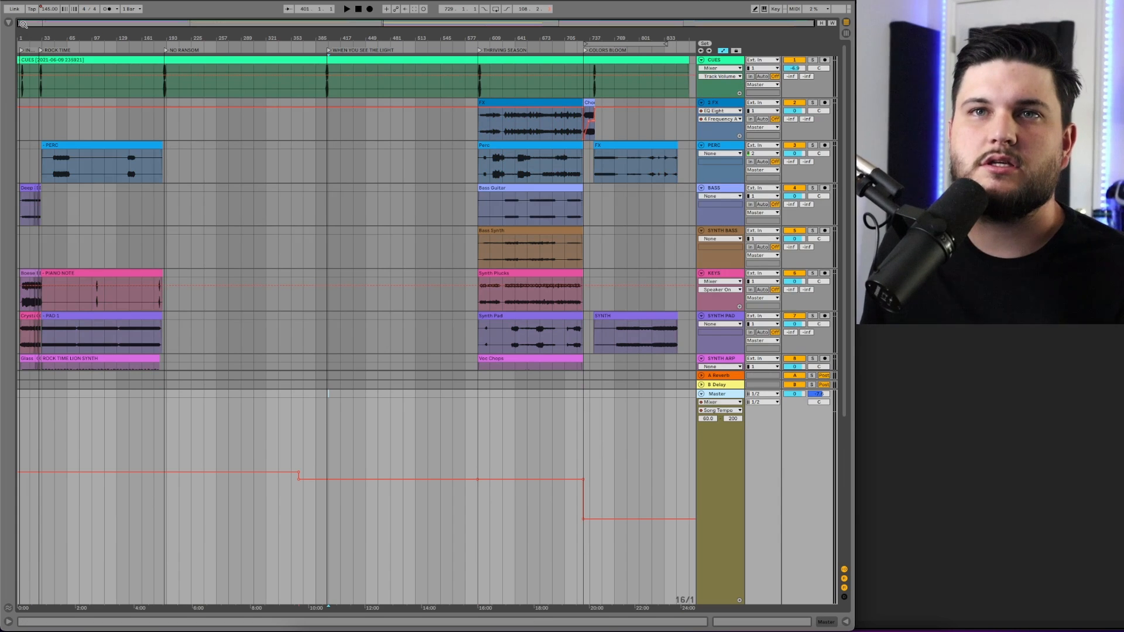
# Step: Follow the Song Tempo envelope on the Master track from the Intro through to the tempo change at Colors Bloom
pyautogui.moveTo(22, 26); pyautogui.dragTo(23, 84)
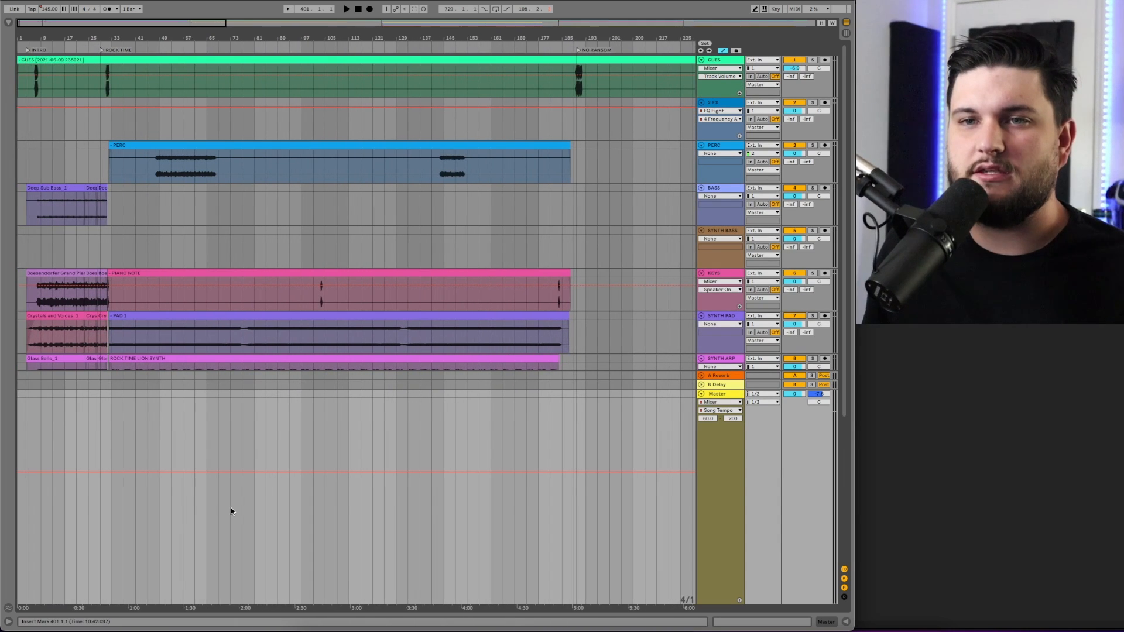
pyautogui.hscroll(5, 224, 471)
pyautogui.hscroll(15, 224, 473)
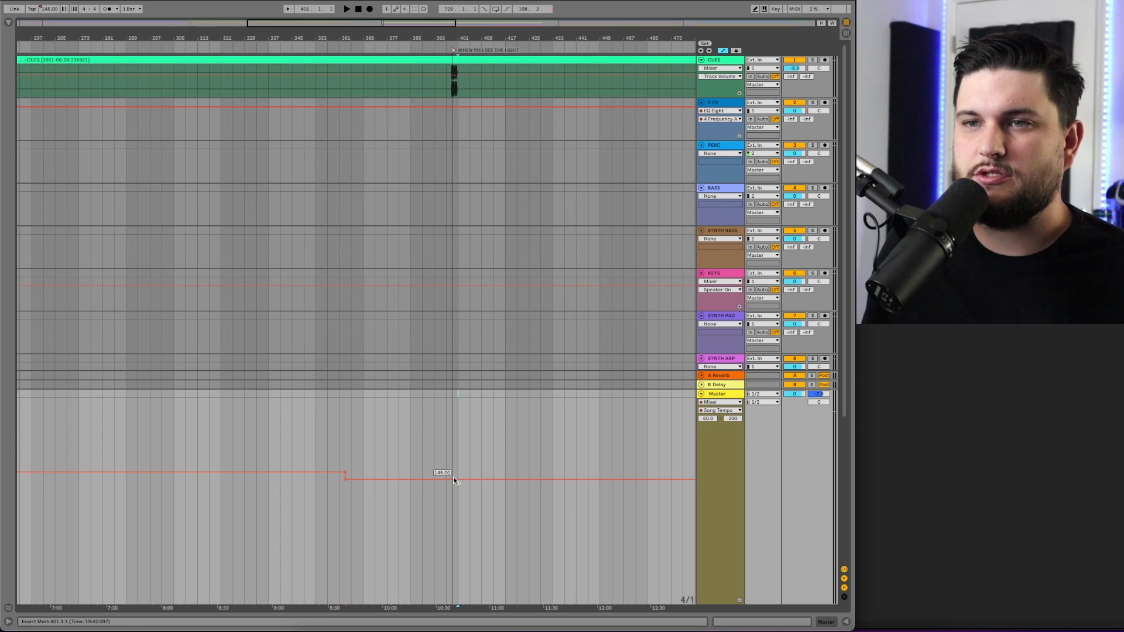
pyautogui.hscroll(14, 454, 476)
pyautogui.hscroll(1, 463, 477)
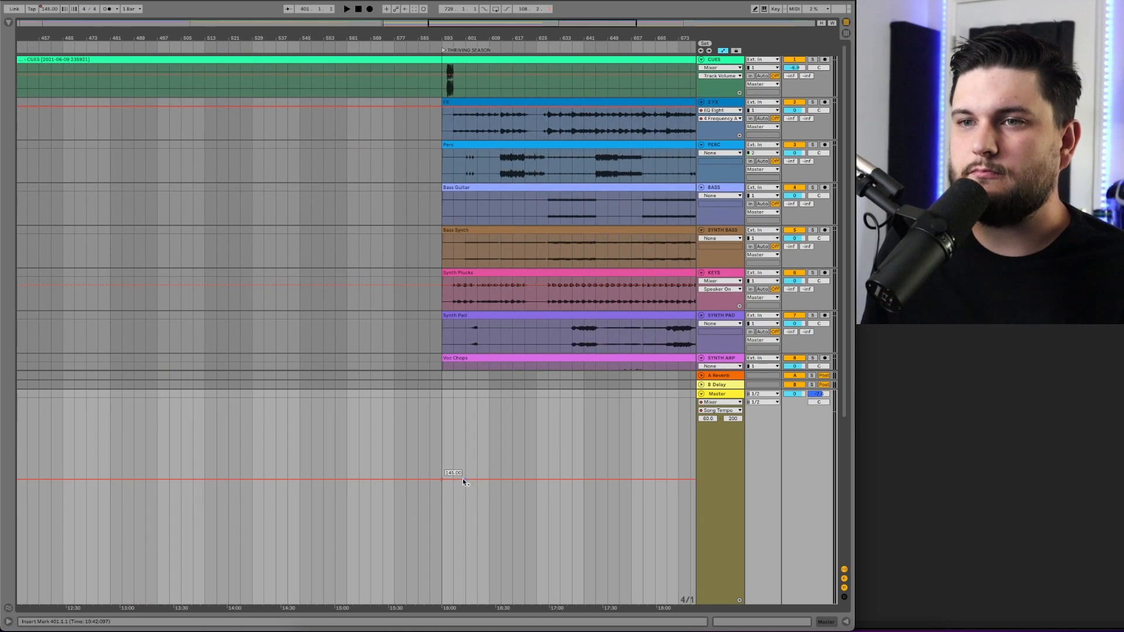
pyautogui.hscroll(9, 462, 480)
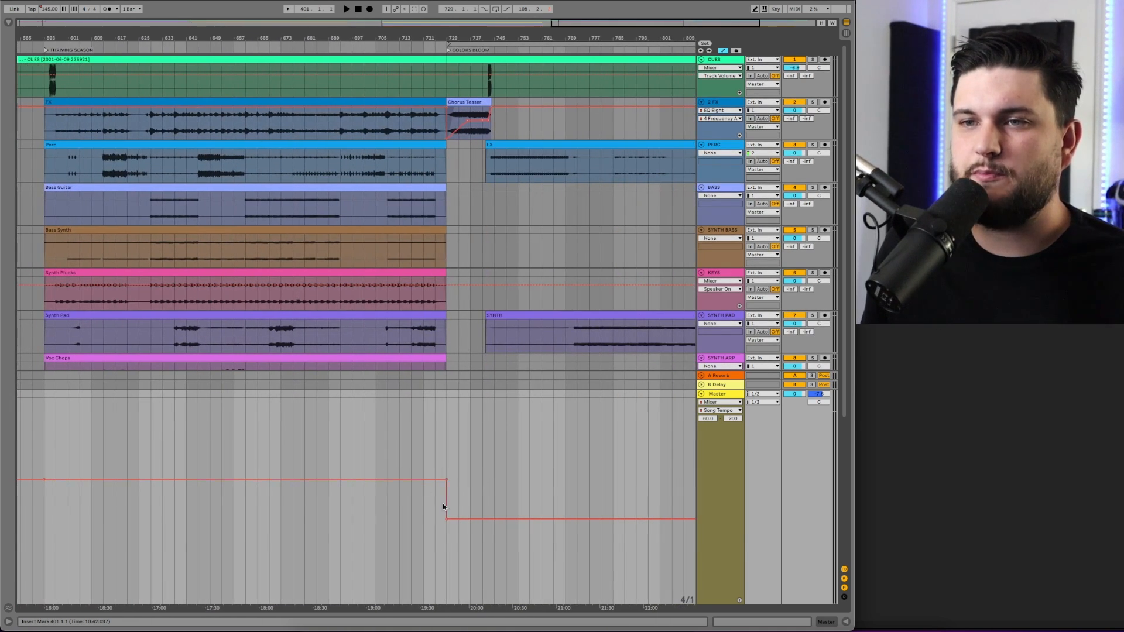
# Step: Place the insert marker at bar 725 on the FX track and play the transition from Thriving Season into Colors Bloom
pyautogui.click(424, 430)
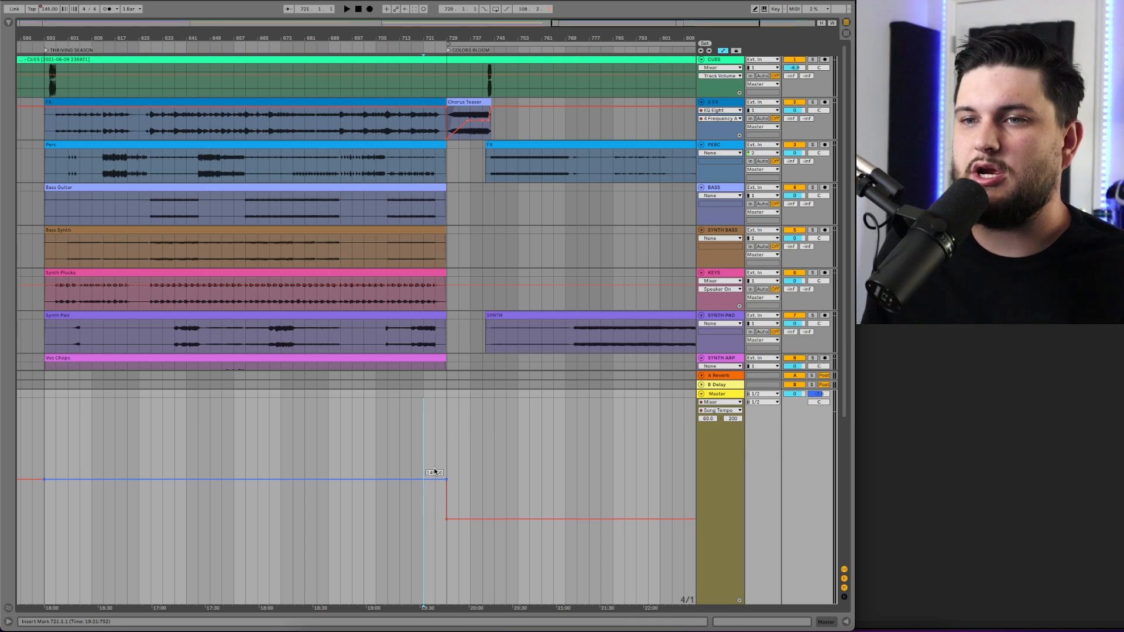
pyautogui.click(435, 401)
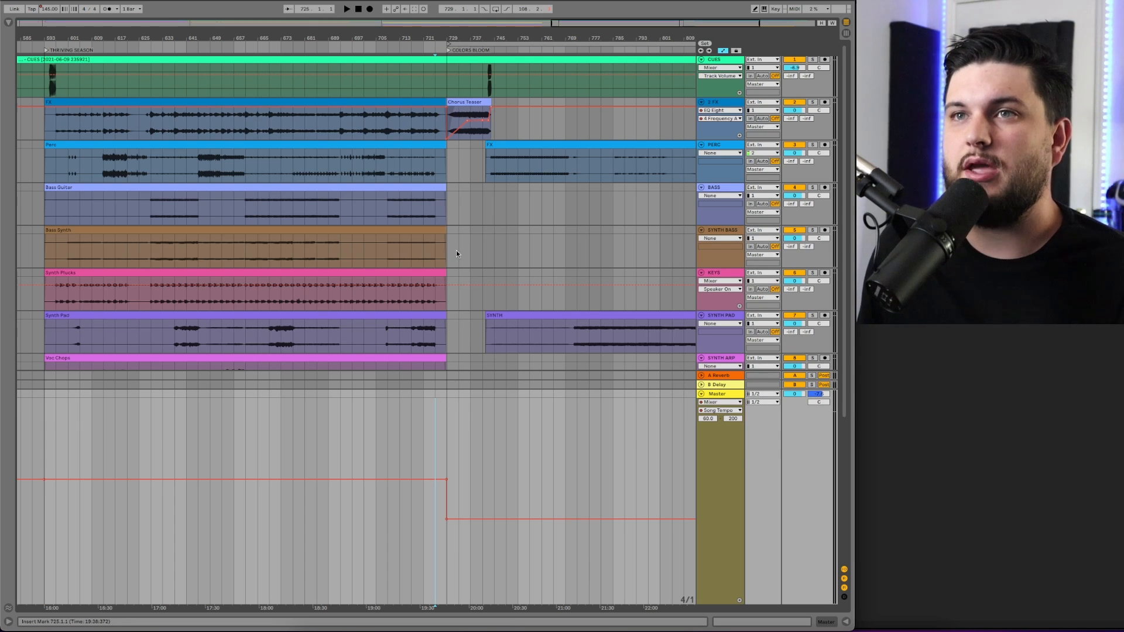
pyautogui.click(424, 410)
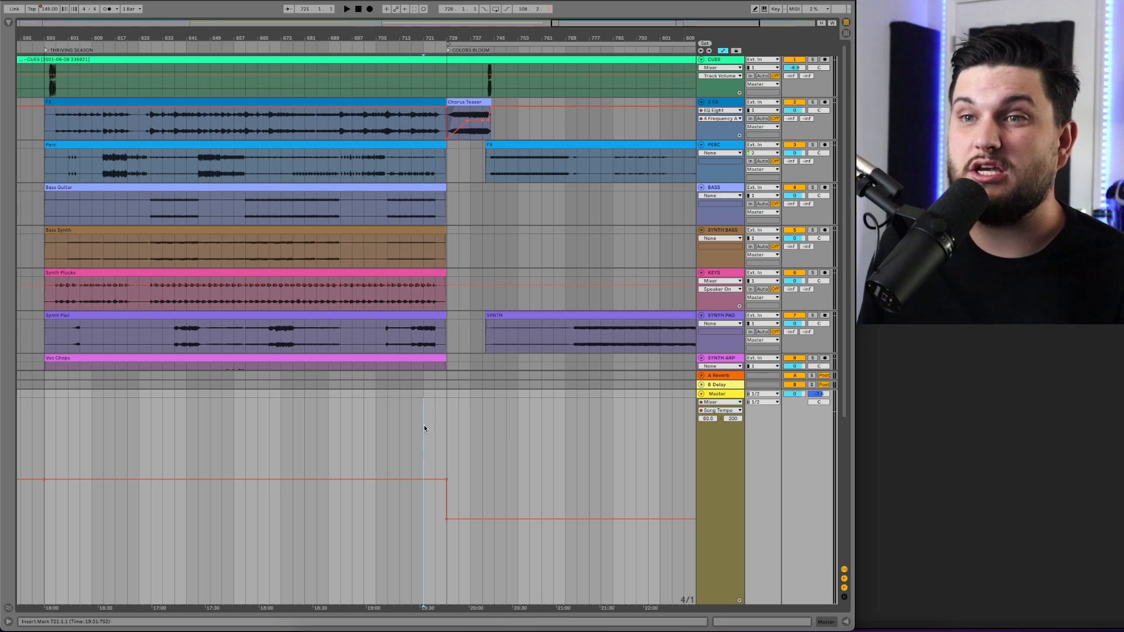
pyautogui.press('space')
pyautogui.moveTo(577, 21); pyautogui.dragTo(130, 74)
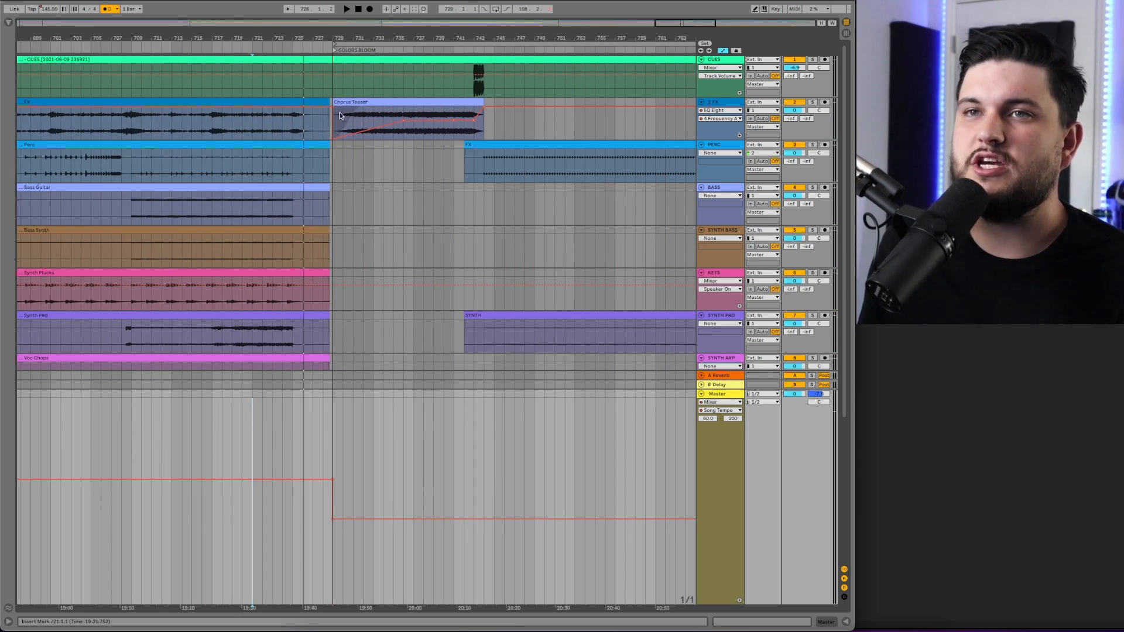
pyautogui.click(293, 120)
pyautogui.press('space')
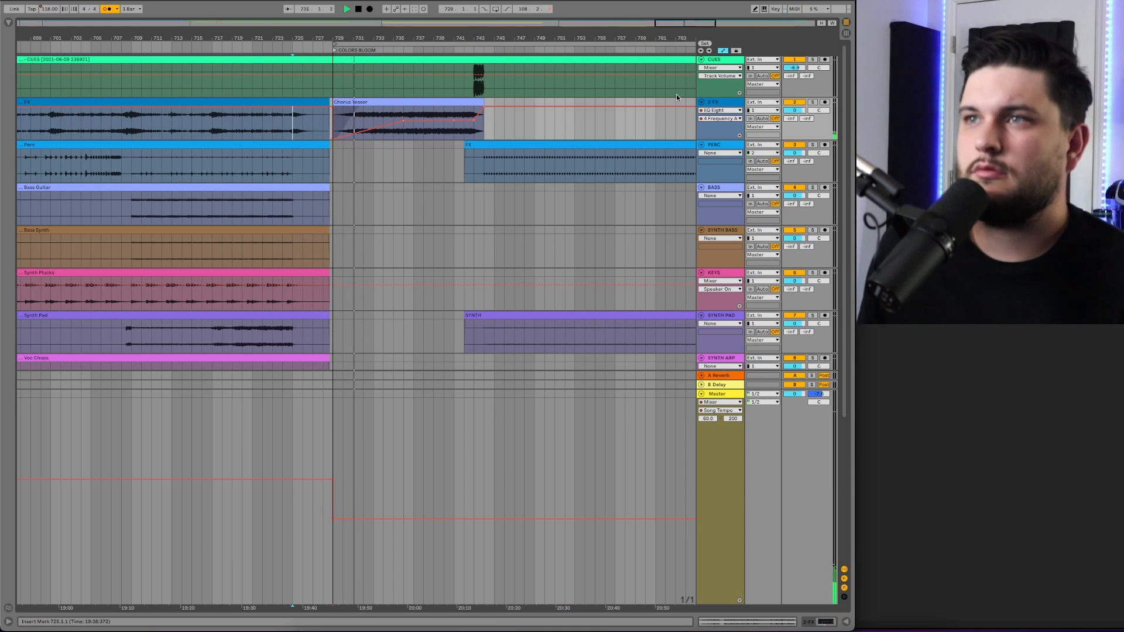
# Step: Show the FX track's EQ Eight during the Chorus Teaser, hide the device view, and look over the lower tracks during playback
pyautogui.click(723, 104)
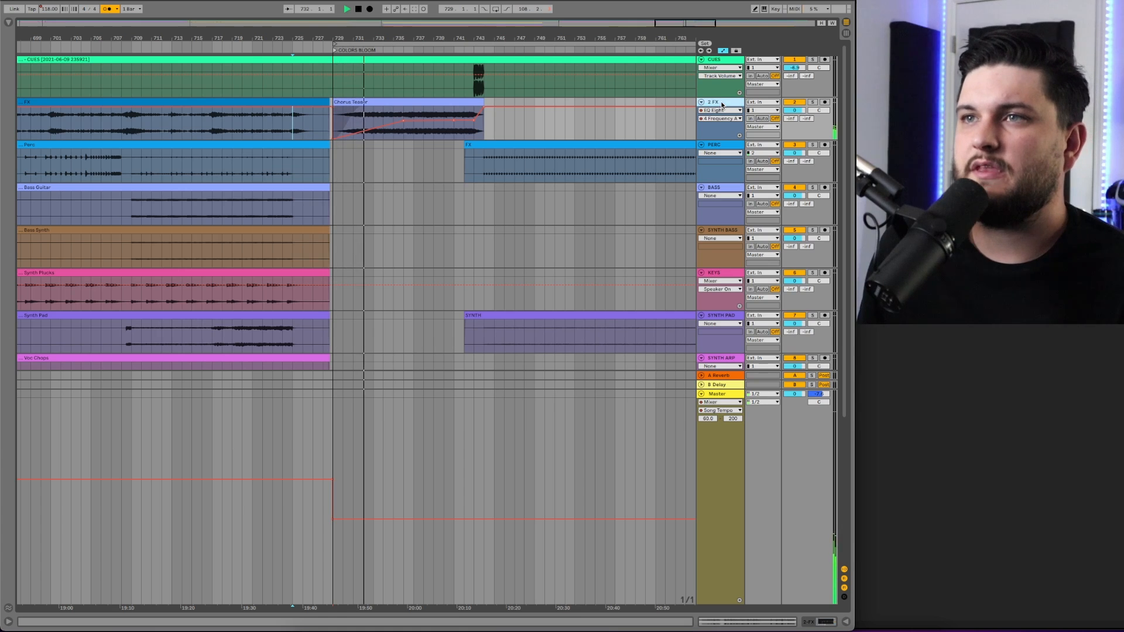
pyautogui.doubleClick(723, 104)
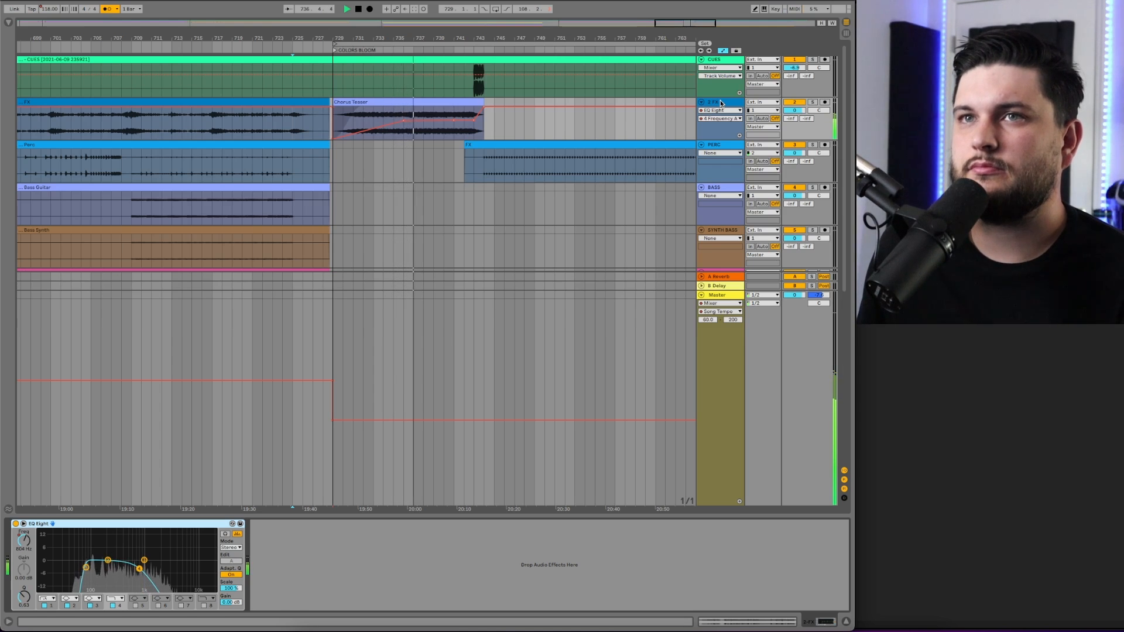
pyautogui.scroll(-1, 673, 105)
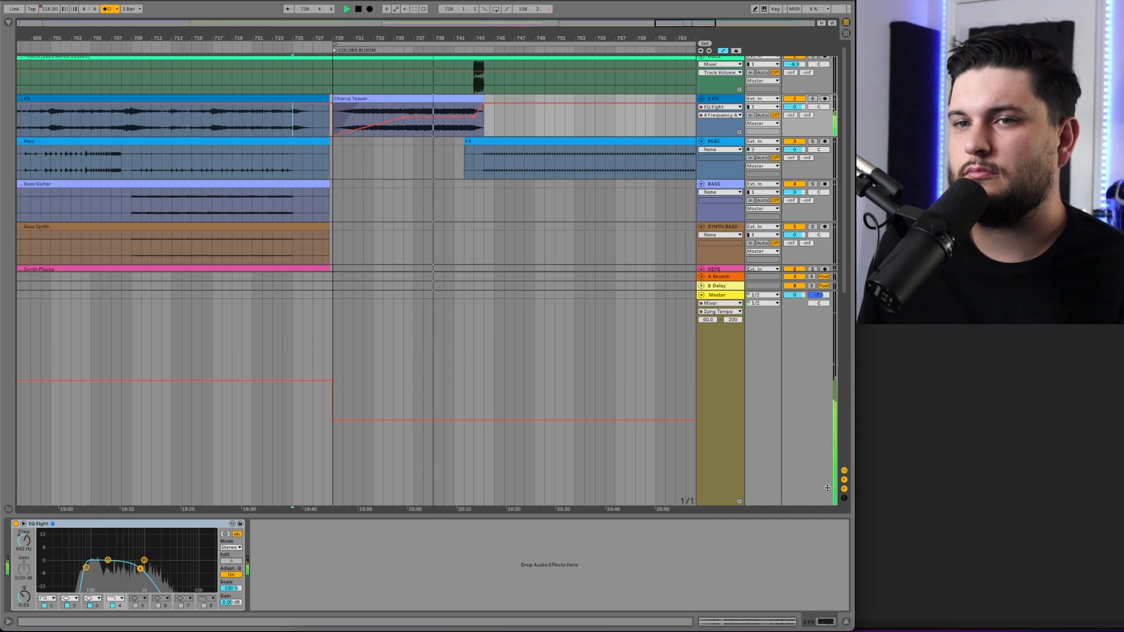
pyautogui.click(844, 623)
pyautogui.scroll(-5, 535, 287)
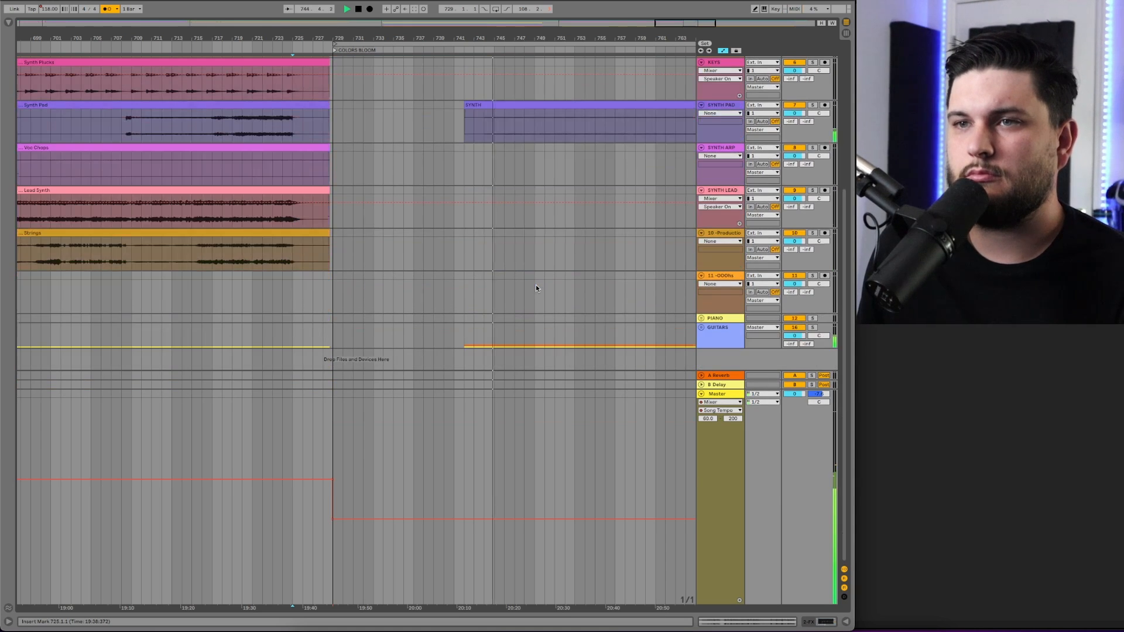
pyautogui.scroll(5, 536, 285)
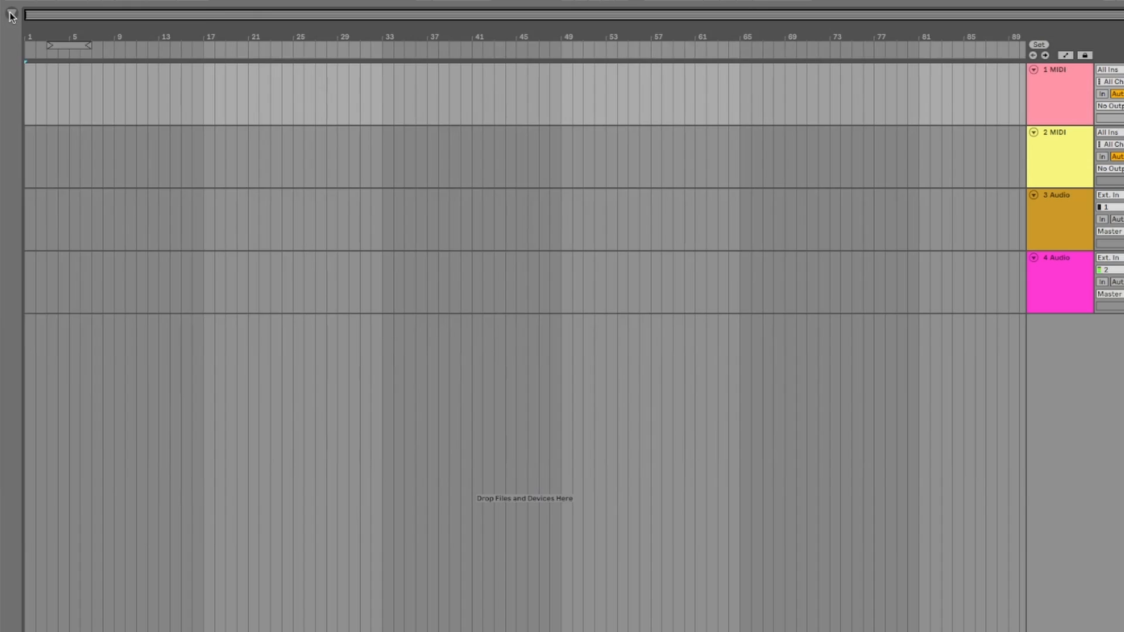
# Step: Show the browser, start adding a folder to Places, and browse to the Live Tracks folder on the sample drive
pyautogui.click(12, 14)
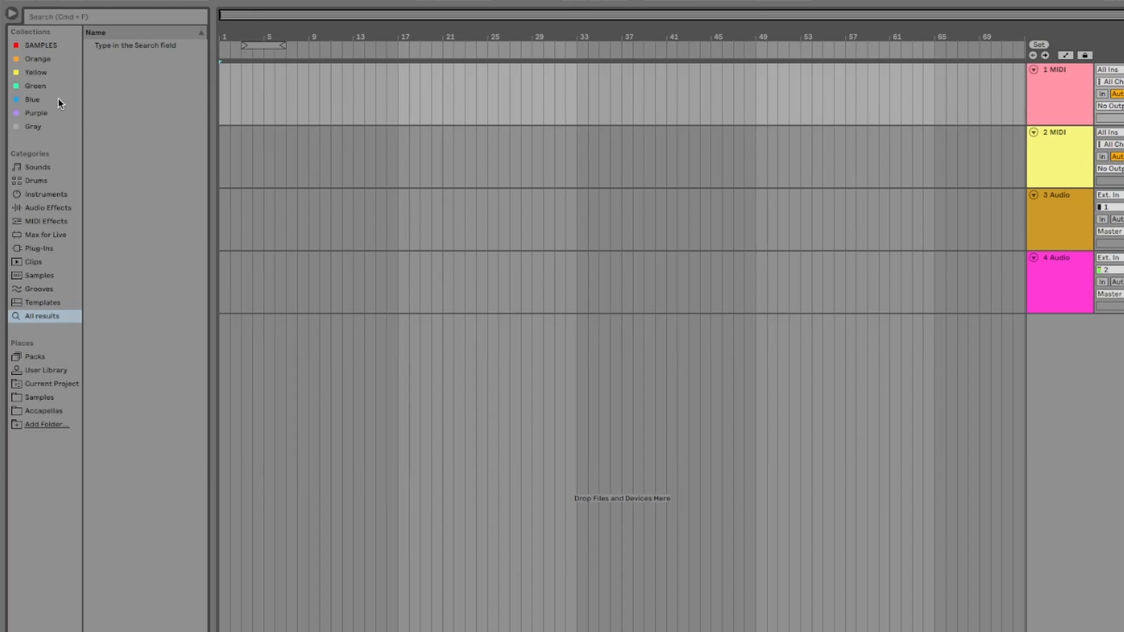
pyautogui.click(44, 426)
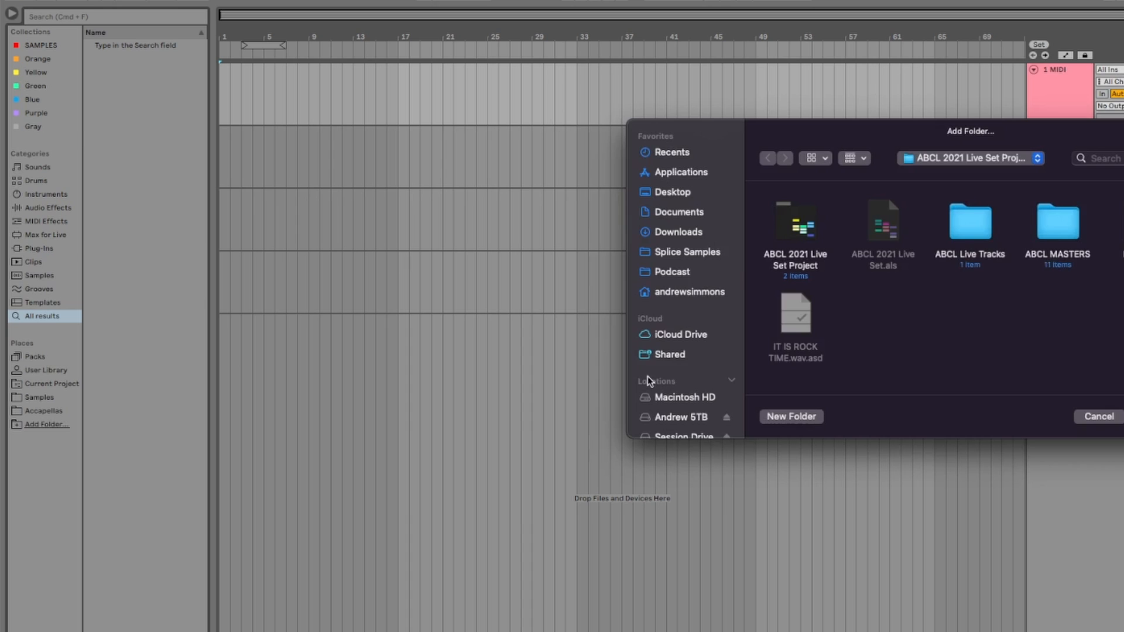
pyautogui.scroll(-3, 652, 377)
pyautogui.click(679, 366)
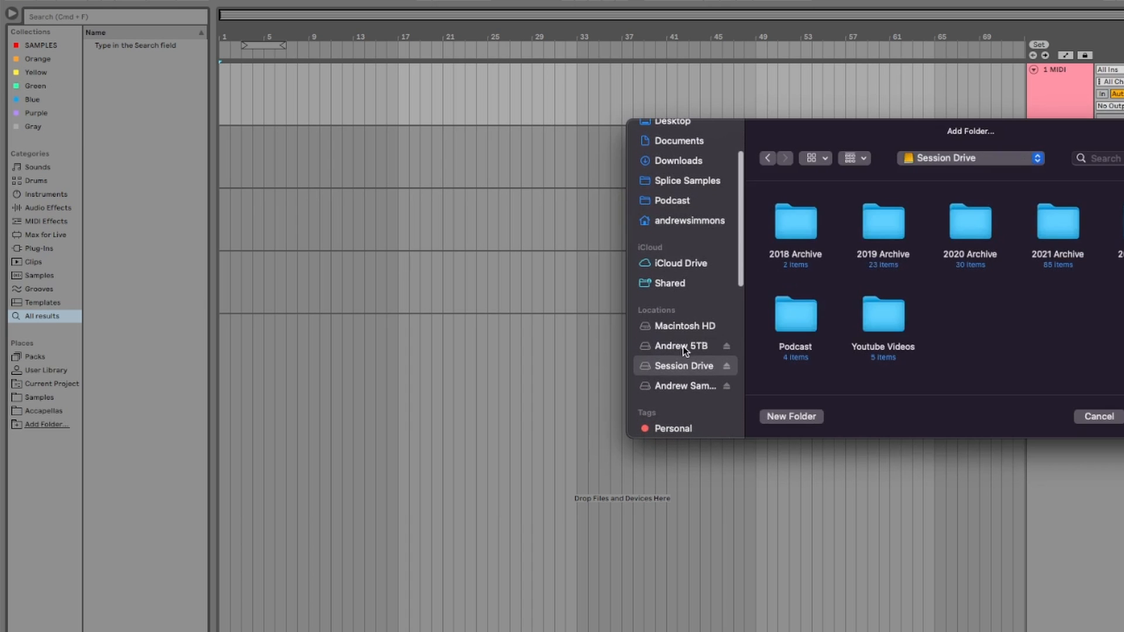
pyautogui.click(684, 381)
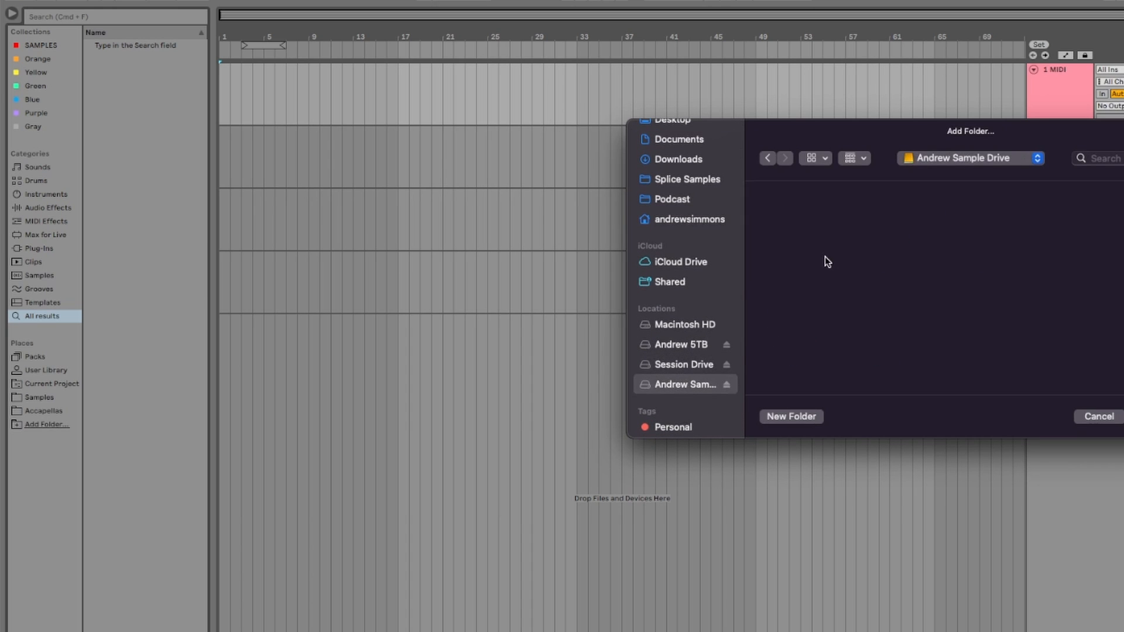
pyautogui.moveTo(821, 122); pyautogui.dragTo(656, 114)
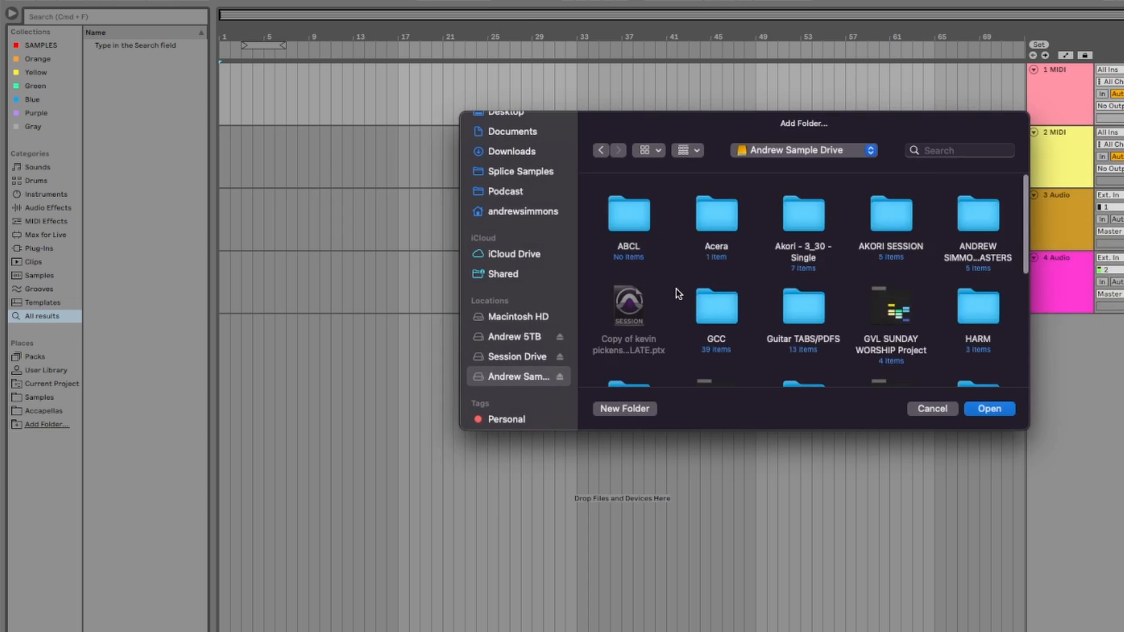
pyautogui.scroll(-3, 677, 289)
pyautogui.scroll(-3, 676, 289)
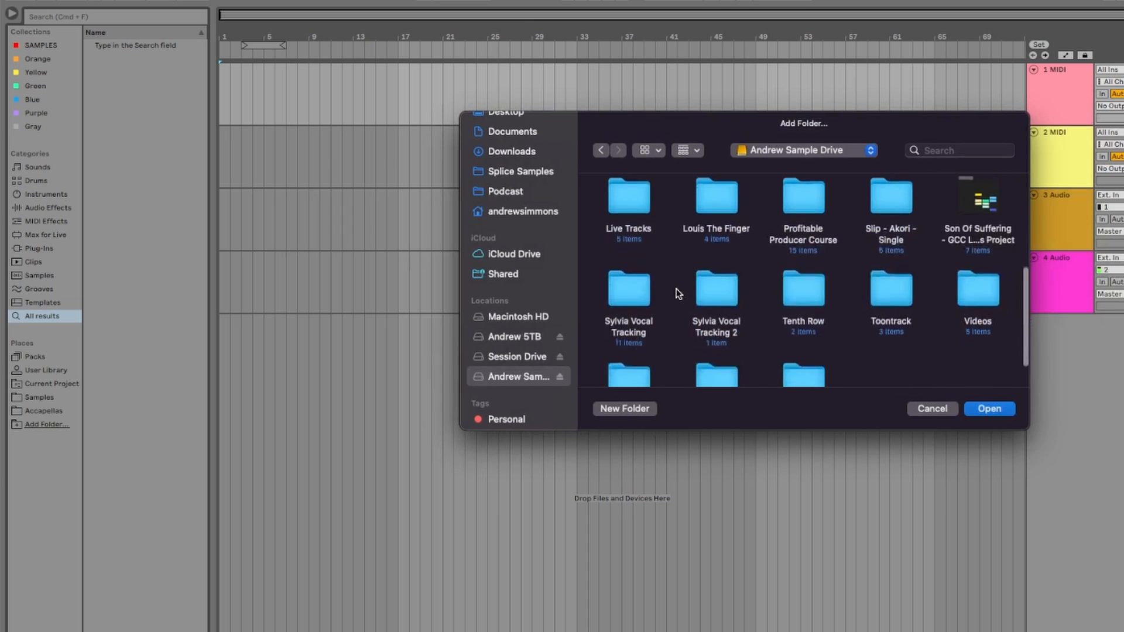
pyautogui.doubleClick(638, 196)
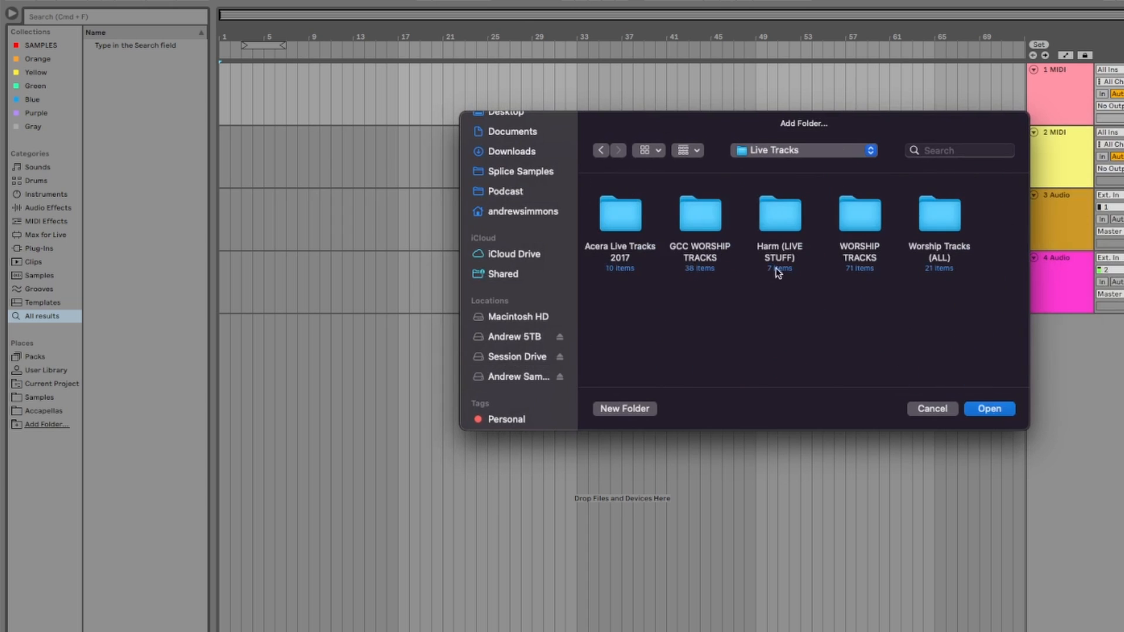
# Step: Add the GCC WORSHIP TRACKS folder to Places and select the HOLY SPIRIT 144BPM project in it
pyautogui.doubleClick(687, 215)
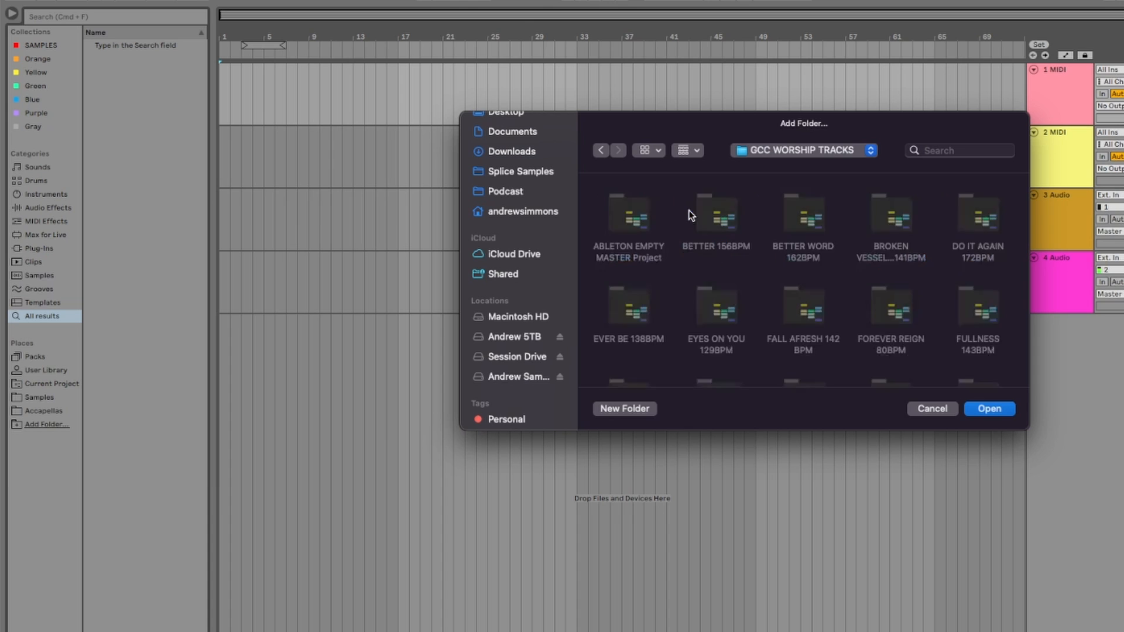
pyautogui.doubleClick(715, 208)
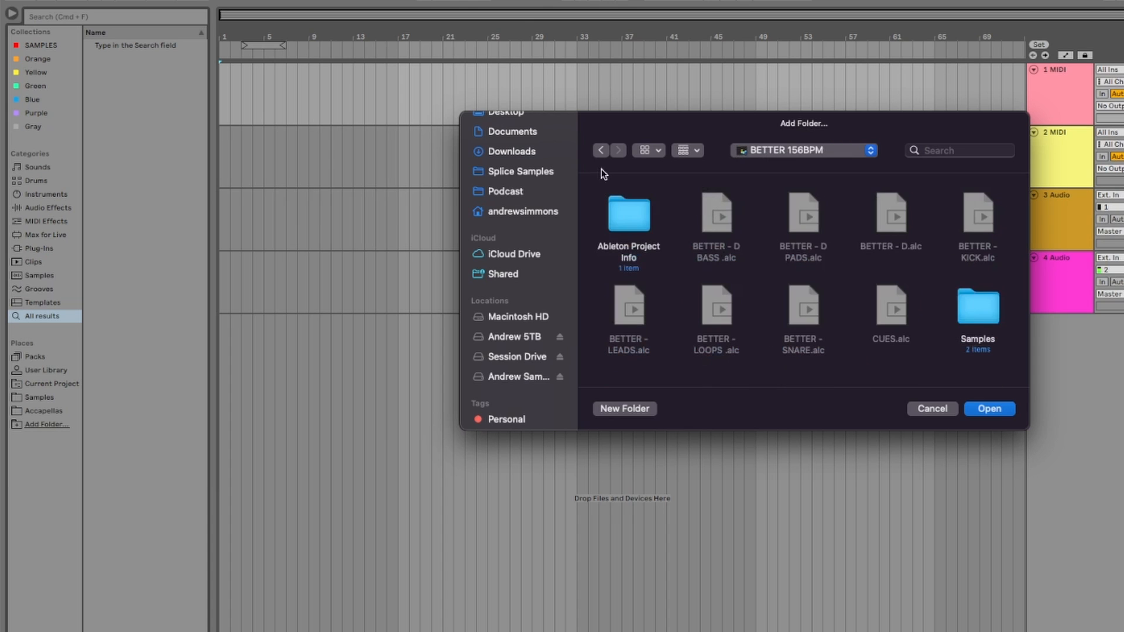
pyautogui.doubleClick(603, 150)
pyautogui.click(715, 220)
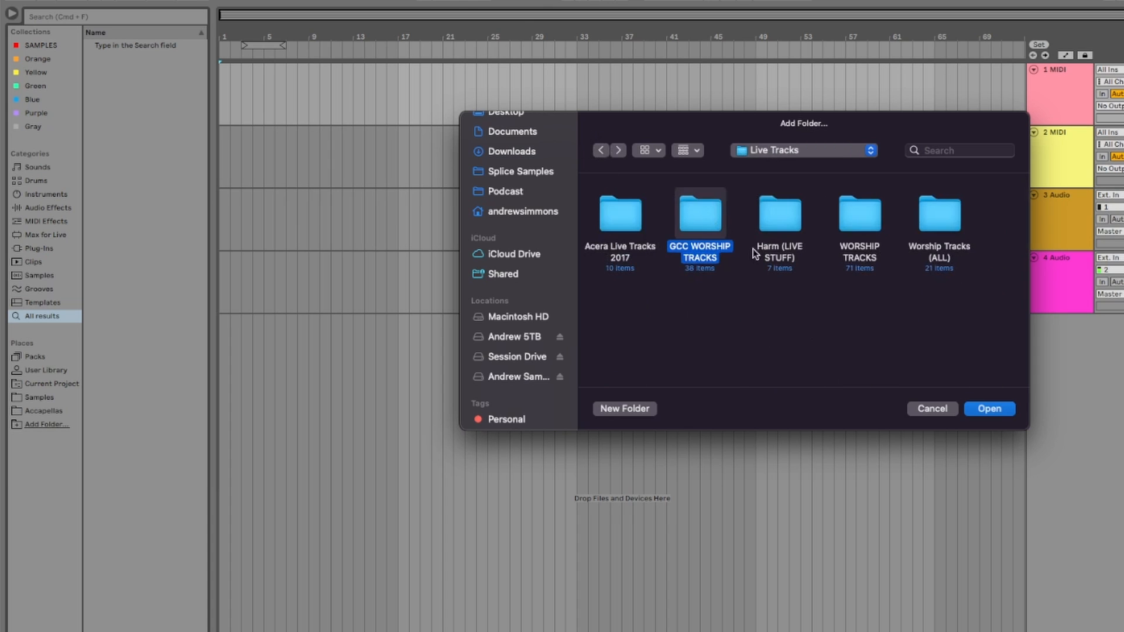
pyautogui.click(998, 407)
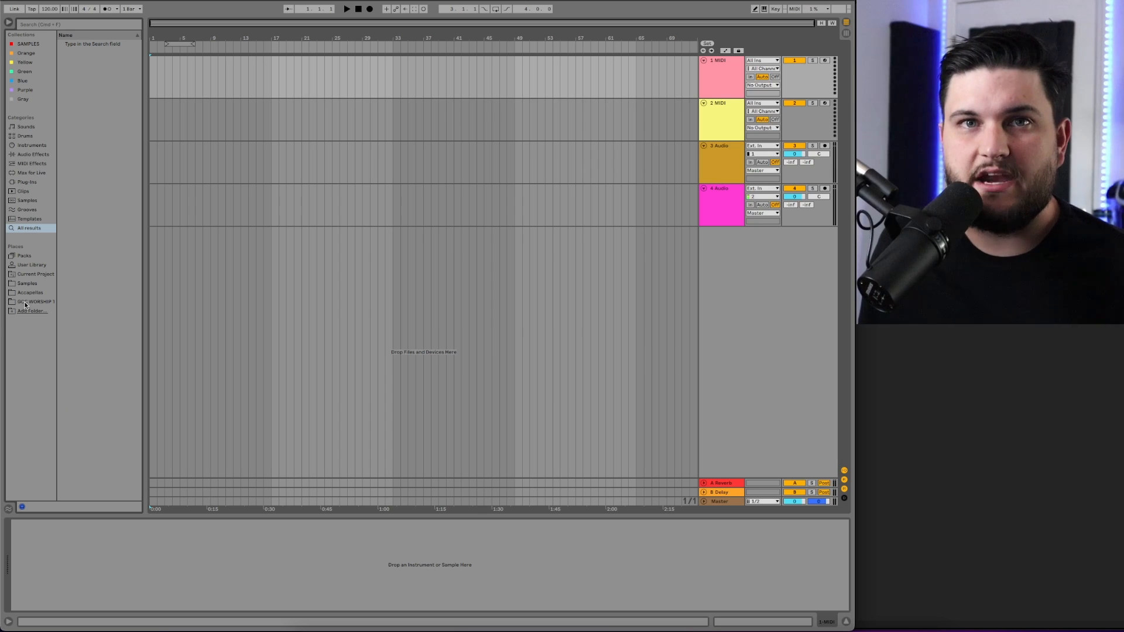
pyautogui.click(35, 301)
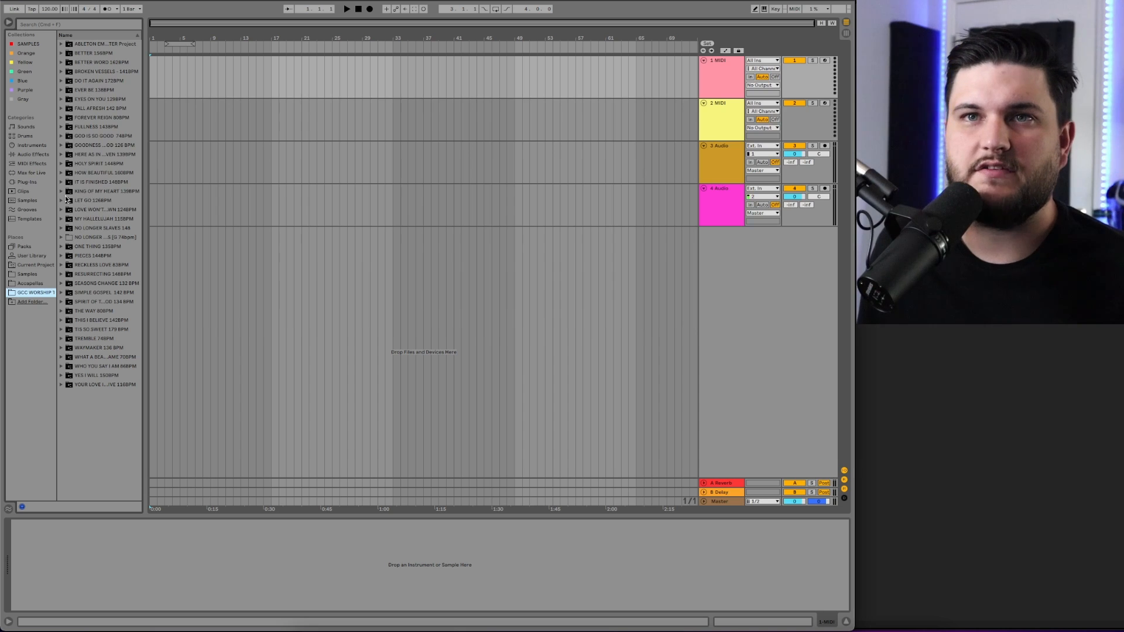
pyautogui.click(68, 163)
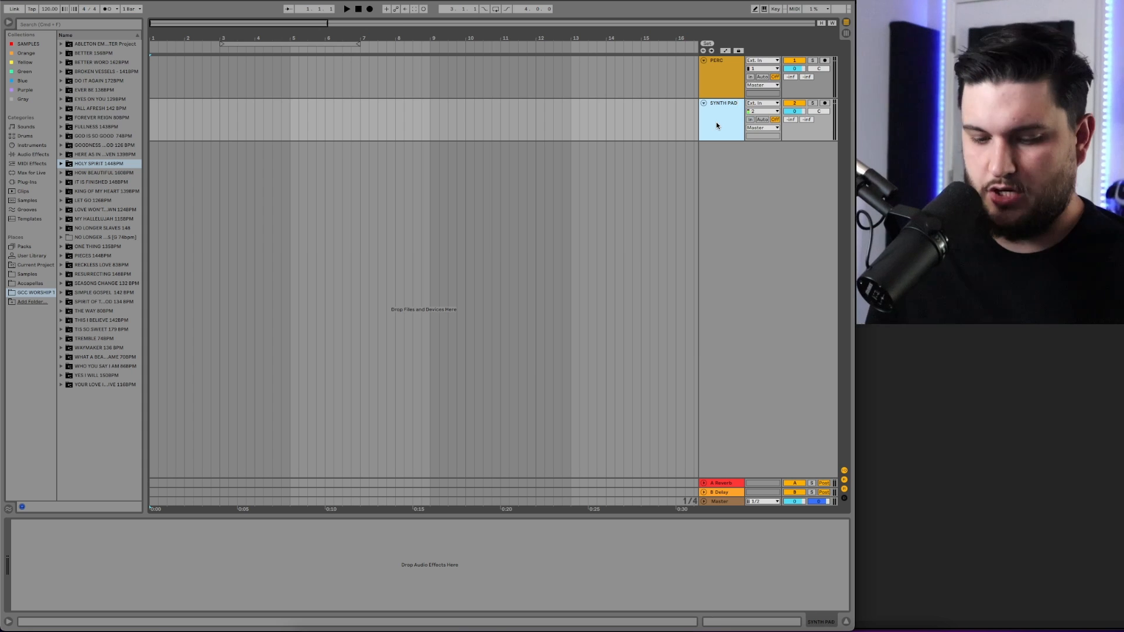
# Step: Add two audio tracks named SYNTH LEAD and BASS, and move BASS directly below PERC
pyautogui.press('super+t')
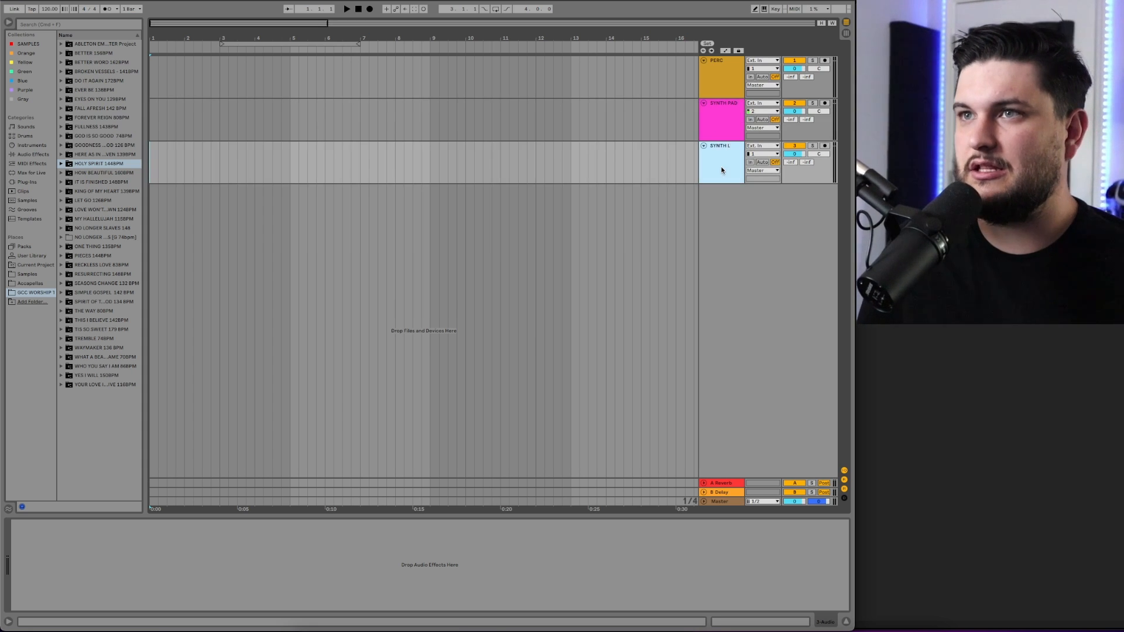
pyautogui.press('Return')
pyautogui.press('super+t')
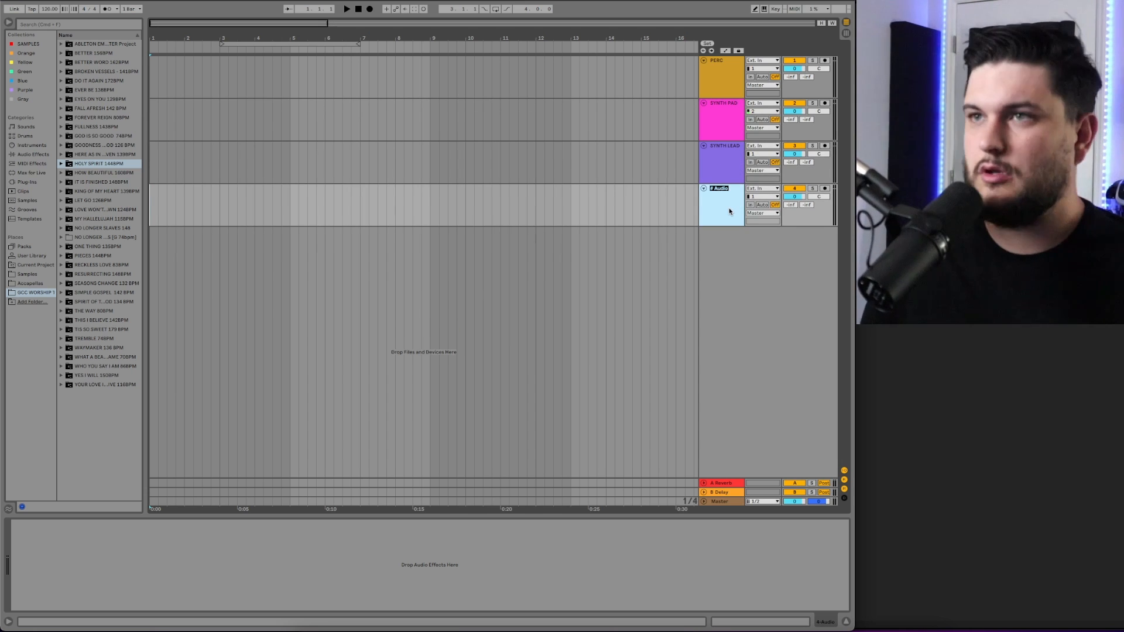
pyautogui.write('BASS')
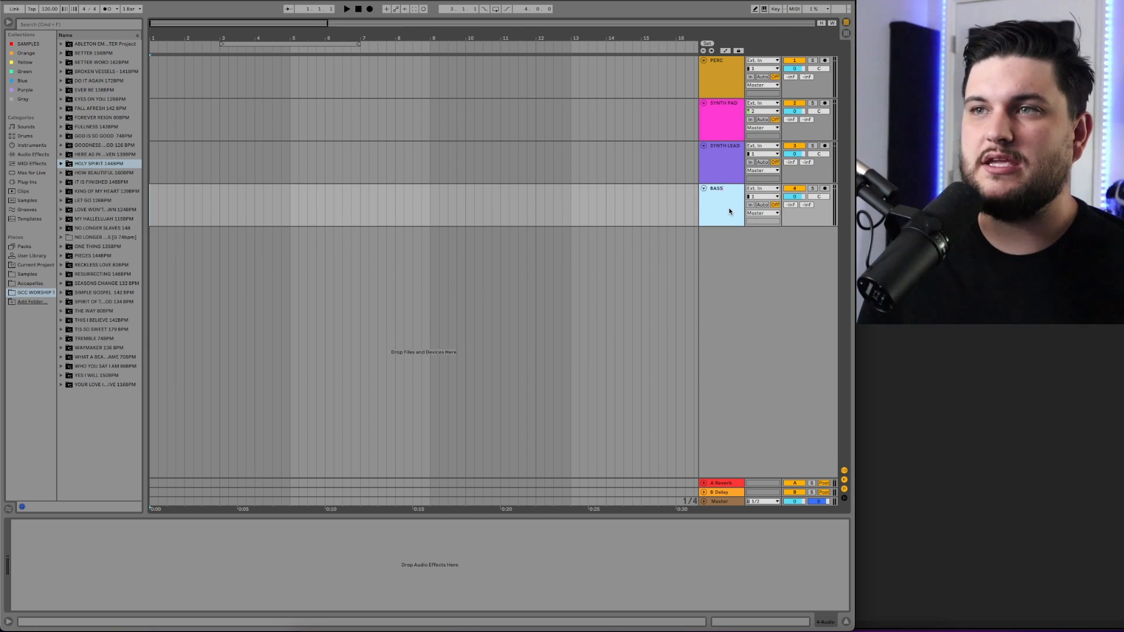
pyautogui.press('Return')
pyautogui.moveTo(729, 211); pyautogui.dragTo(726, 98)
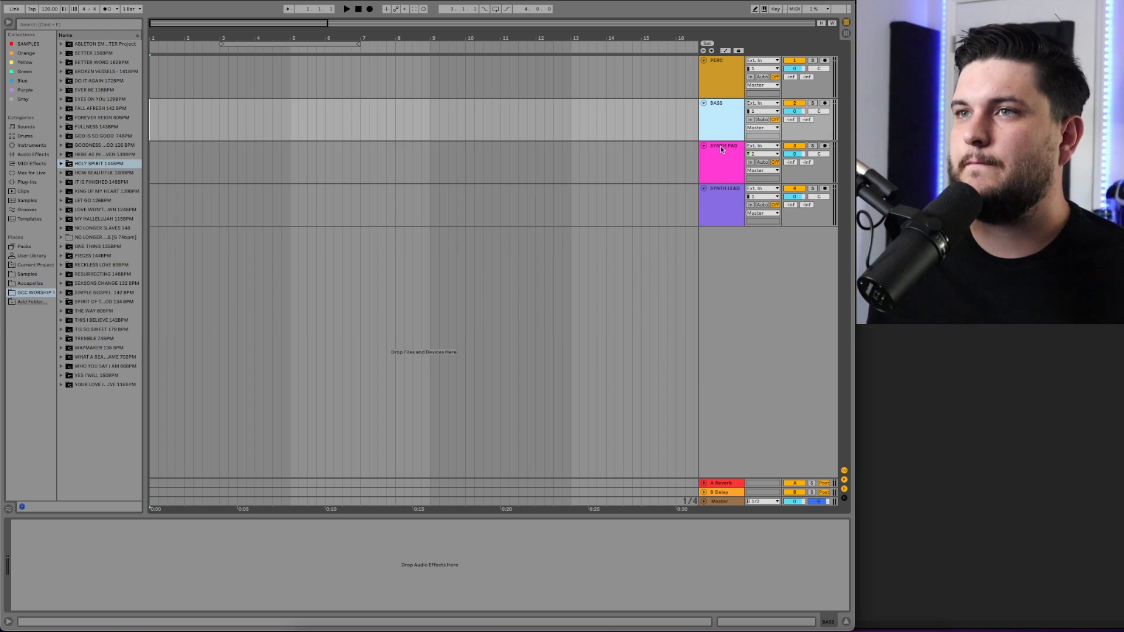
# Step: Add an audio track, move it above PERC, and name it CUES
pyautogui.click(718, 69)
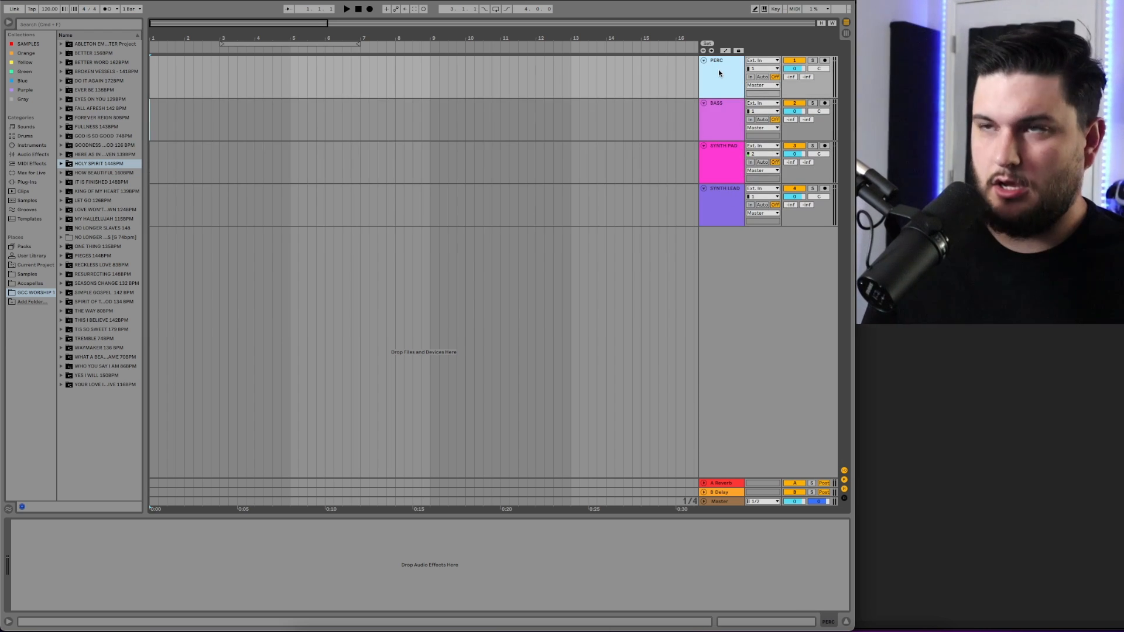
pyautogui.press('super+t')
pyautogui.moveTo(723, 118); pyautogui.dragTo(724, 68)
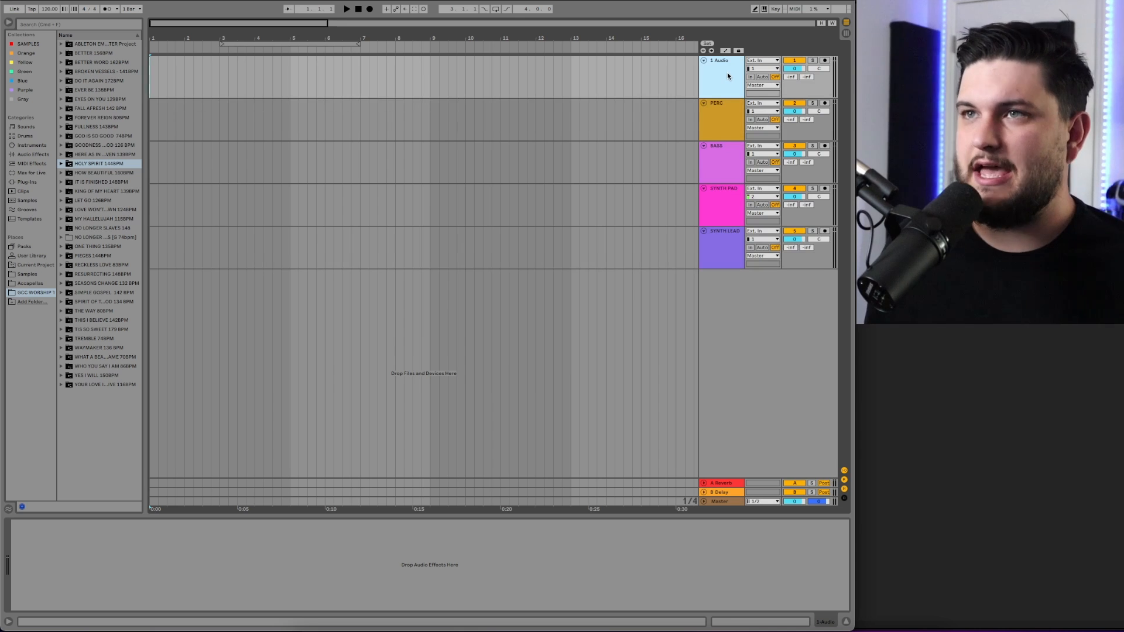
pyautogui.press('super+r')
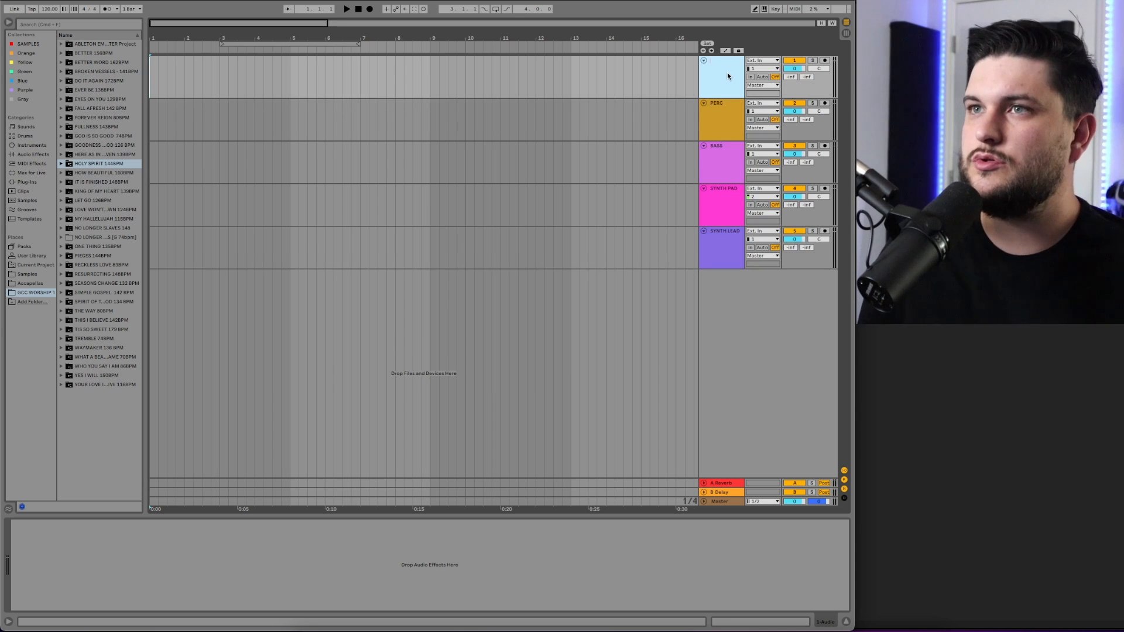
pyautogui.write('CUES')
pyautogui.press('Return')
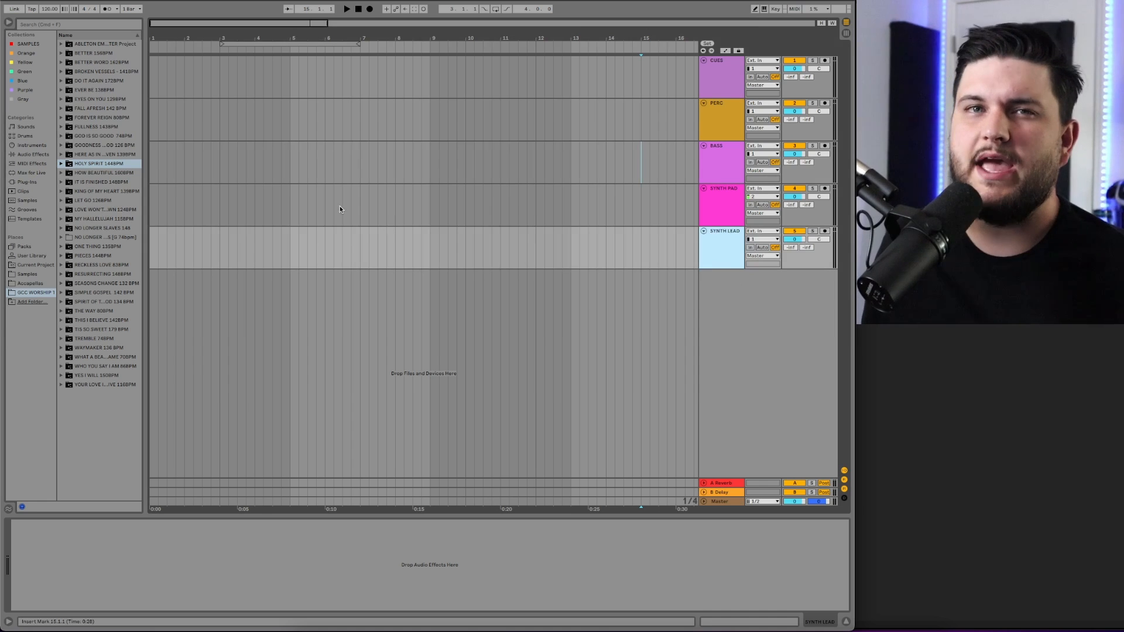
# Step: Widen the browser, expand the SEASONS CHANGE project, and place its CUES clip on the CUES track at bar 2
pyautogui.moveTo(170, 25); pyautogui.dragTo(170, 56)
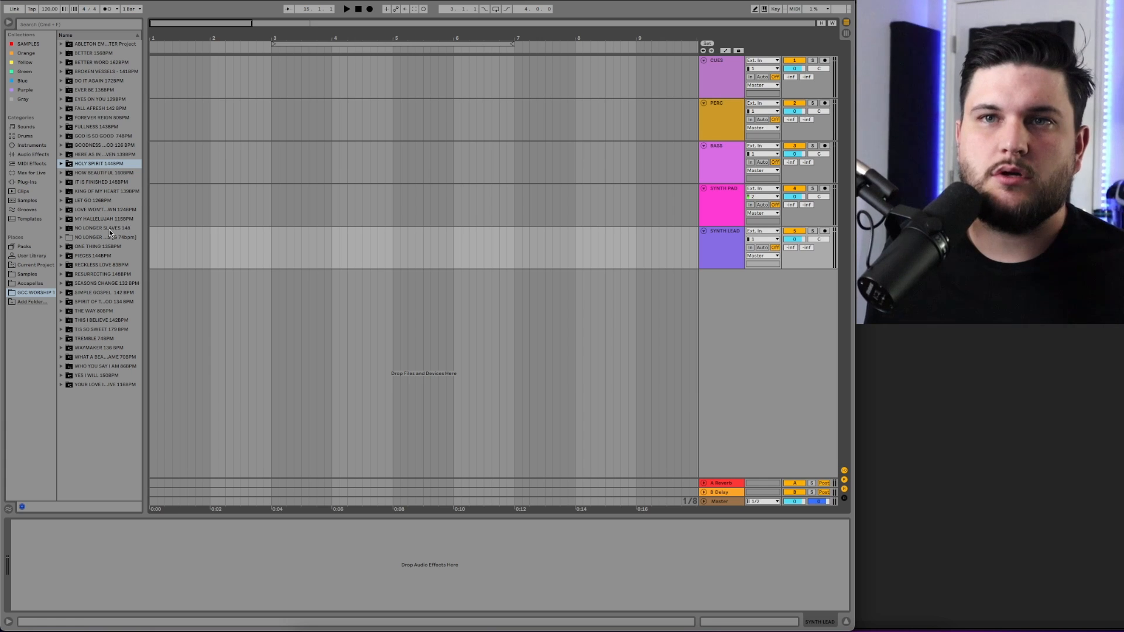
pyautogui.moveTo(142, 197); pyautogui.dragTo(171, 193)
pyautogui.click(61, 283)
pyautogui.moveTo(84, 304); pyautogui.dragTo(245, 87)
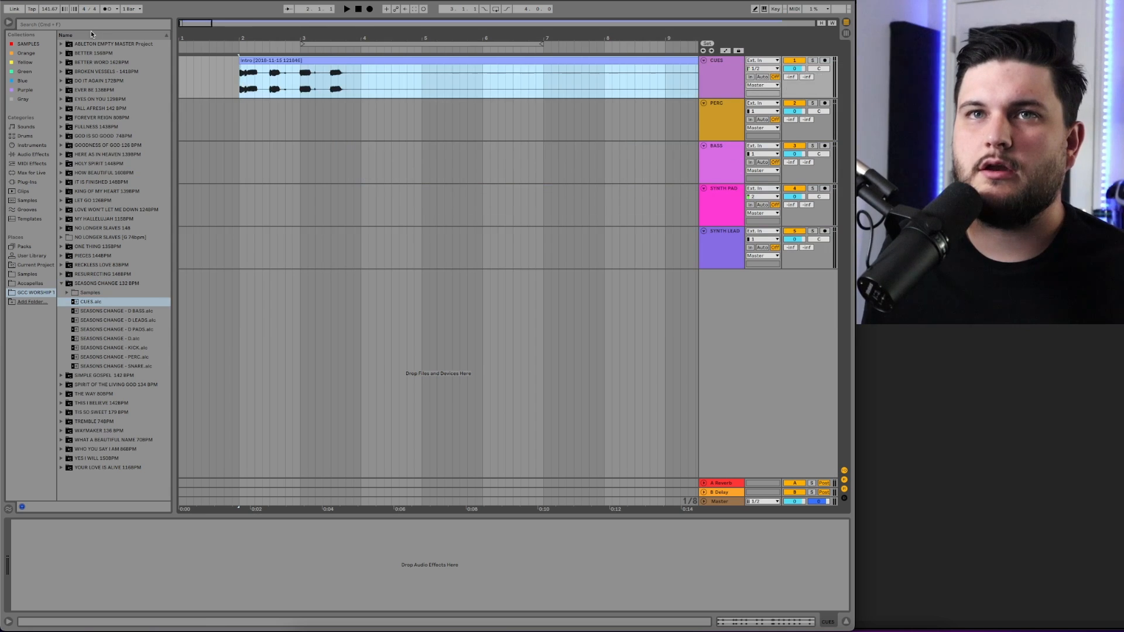
# Step: Set the set's tempo to 132 BPM
pyautogui.click(49, 9)
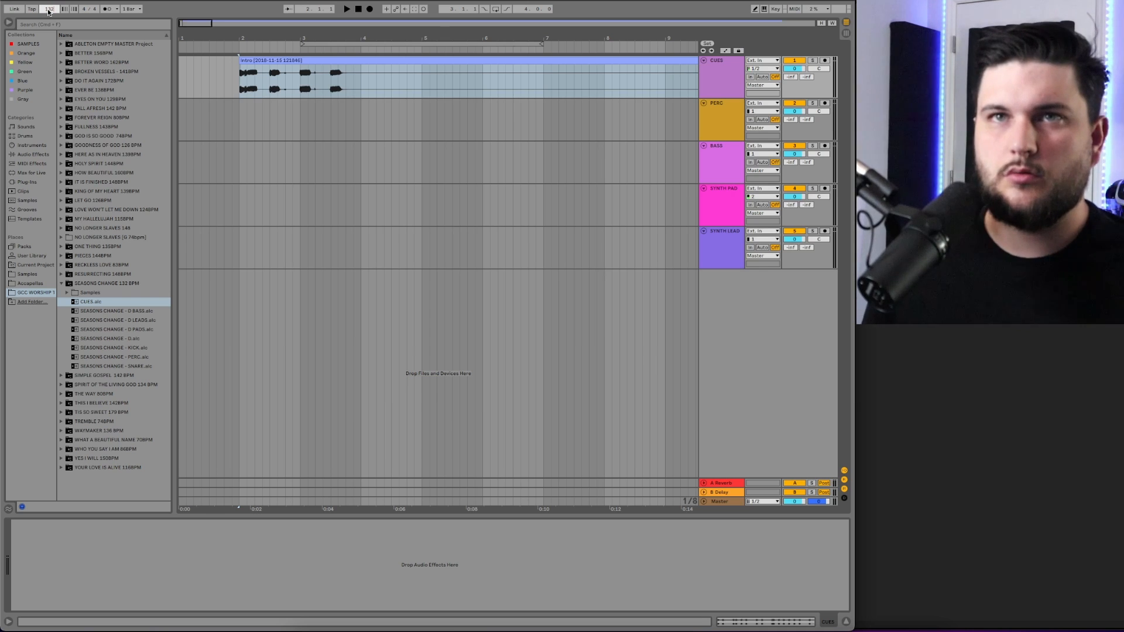
pyautogui.write('132')
pyautogui.press('Return')
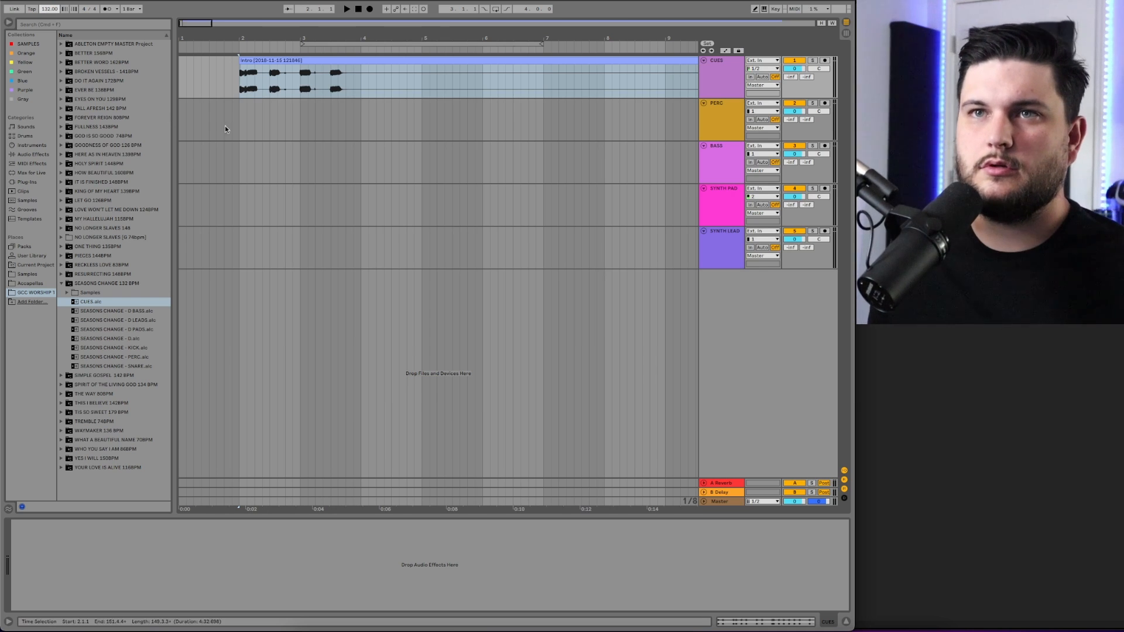
# Step: Open the intro clip on the CUES track, turn off its warping, and hide the clip details
pyautogui.click(240, 121)
pyautogui.doubleClick(255, 72)
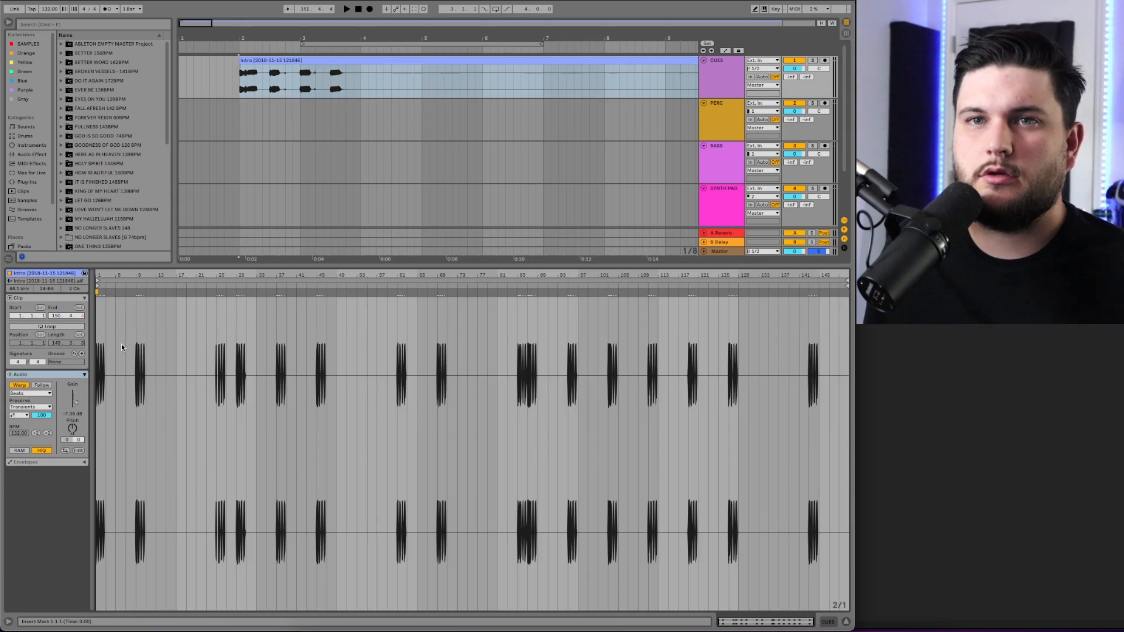
pyautogui.click(25, 387)
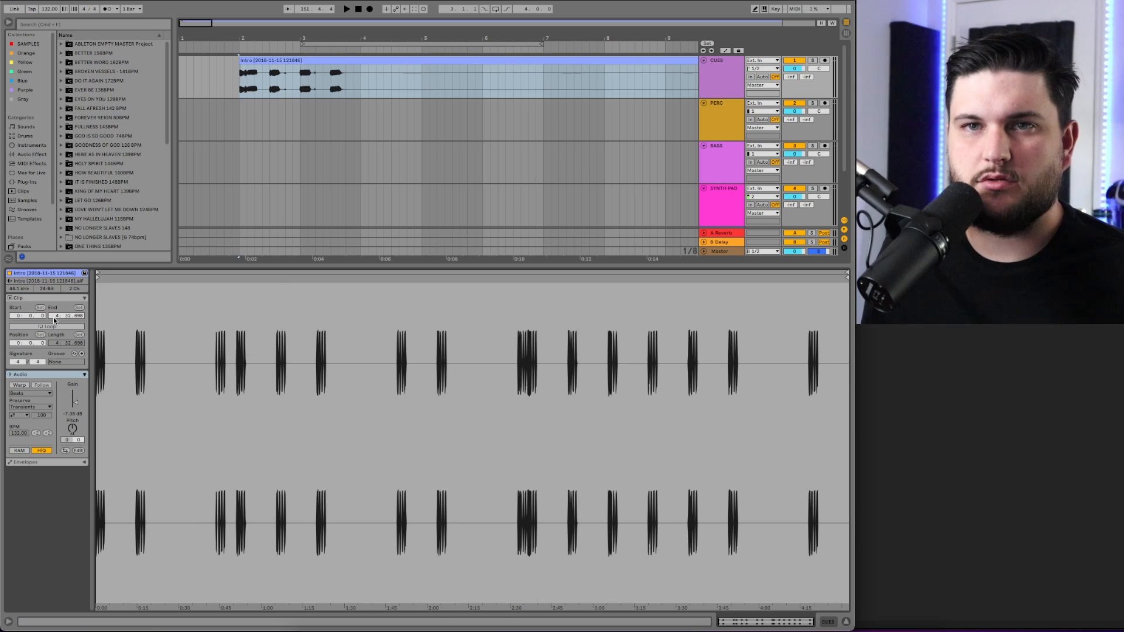
pyautogui.click(846, 621)
# Step: Turn off warping on the SEASONS CHANGE PERC clip and check the clip settings of BASS, PADS and LEADS
pyautogui.click(391, 202)
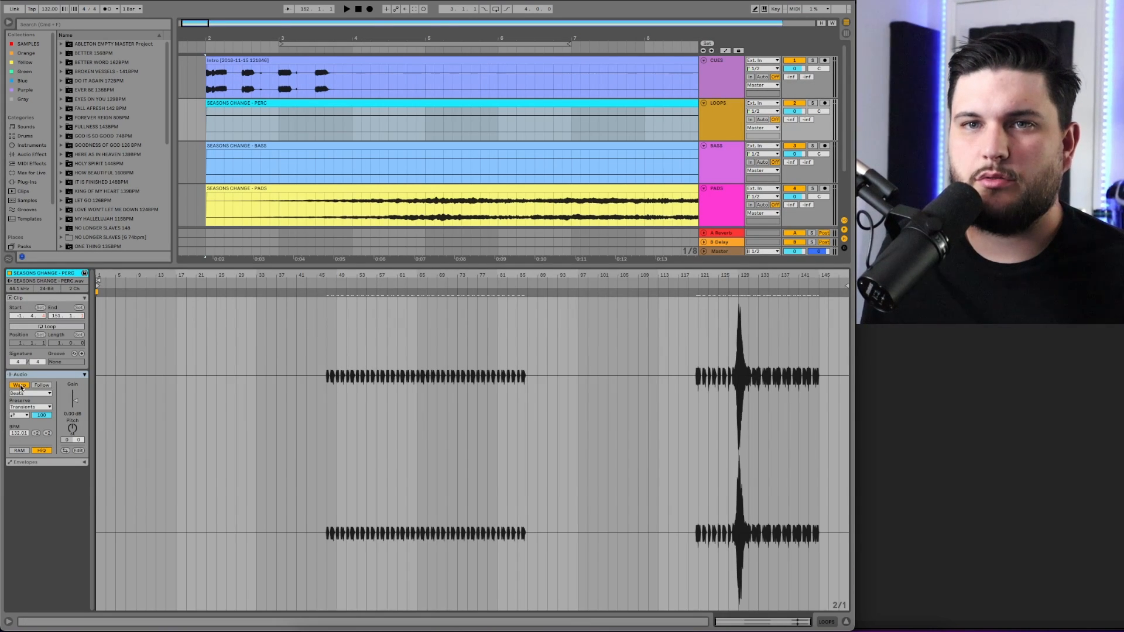
pyautogui.click(20, 386)
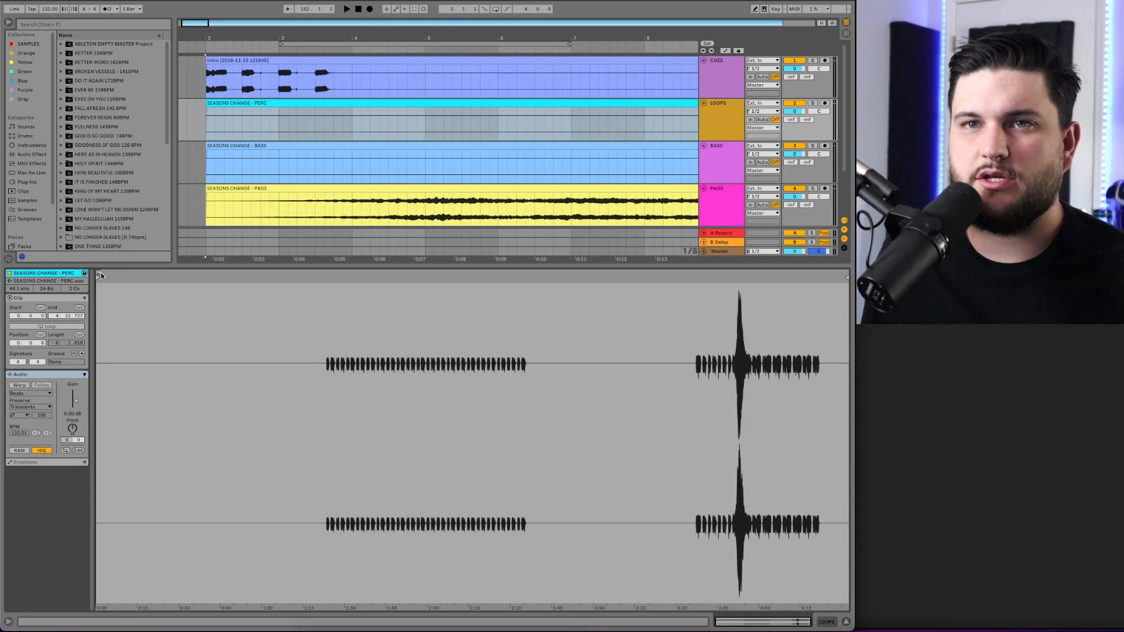
pyautogui.click(221, 145)
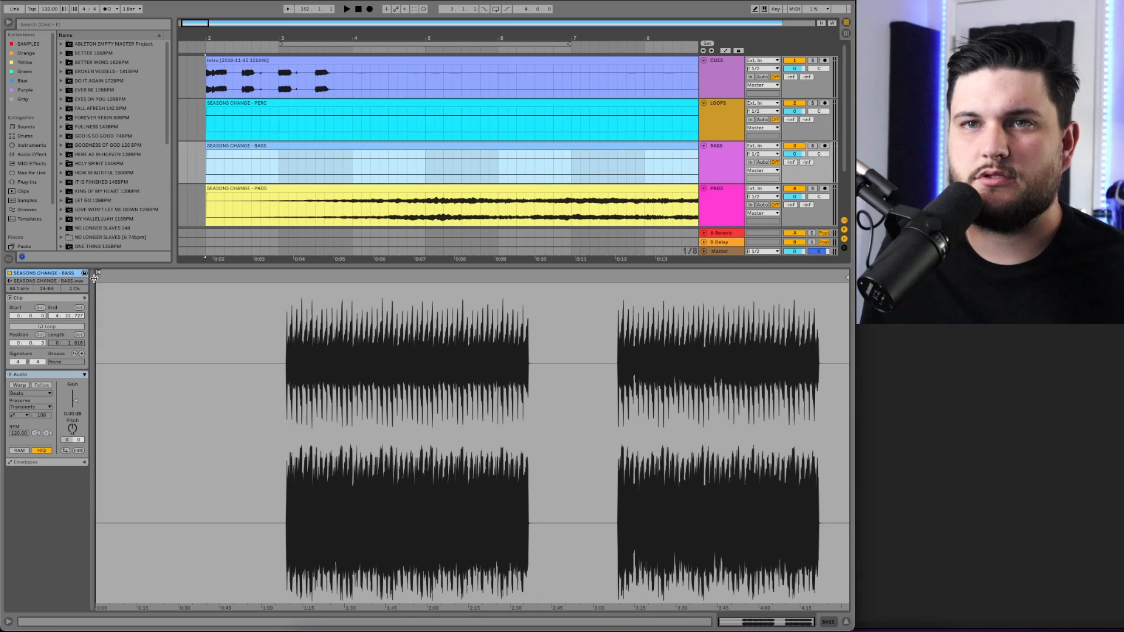
pyautogui.scroll(-2, 228, 151)
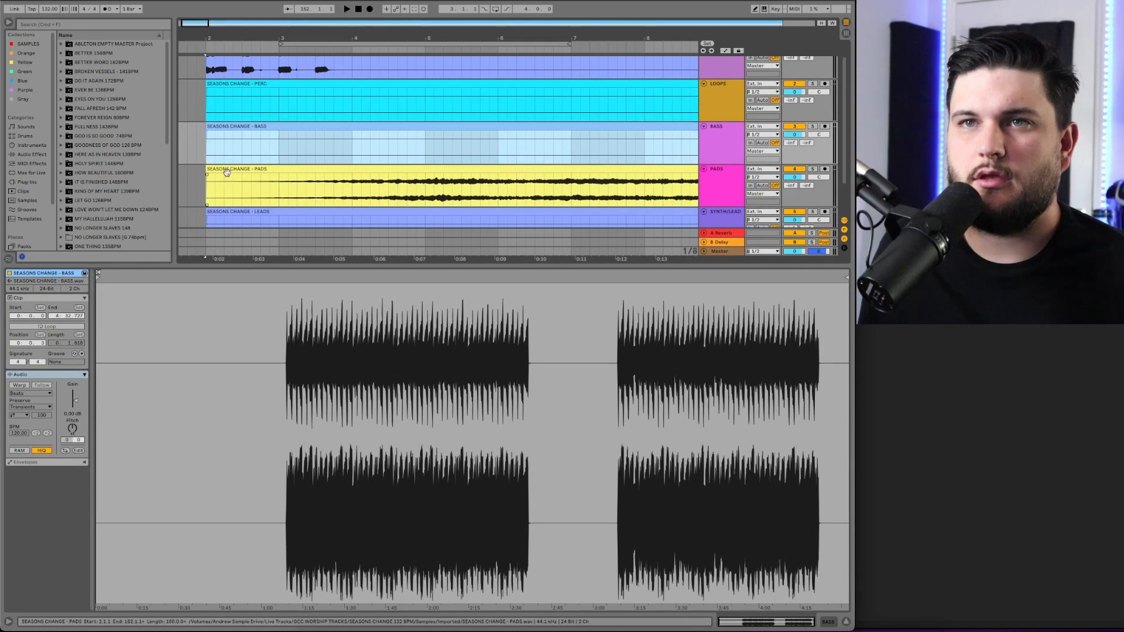
pyautogui.click(211, 190)
pyautogui.click(97, 281)
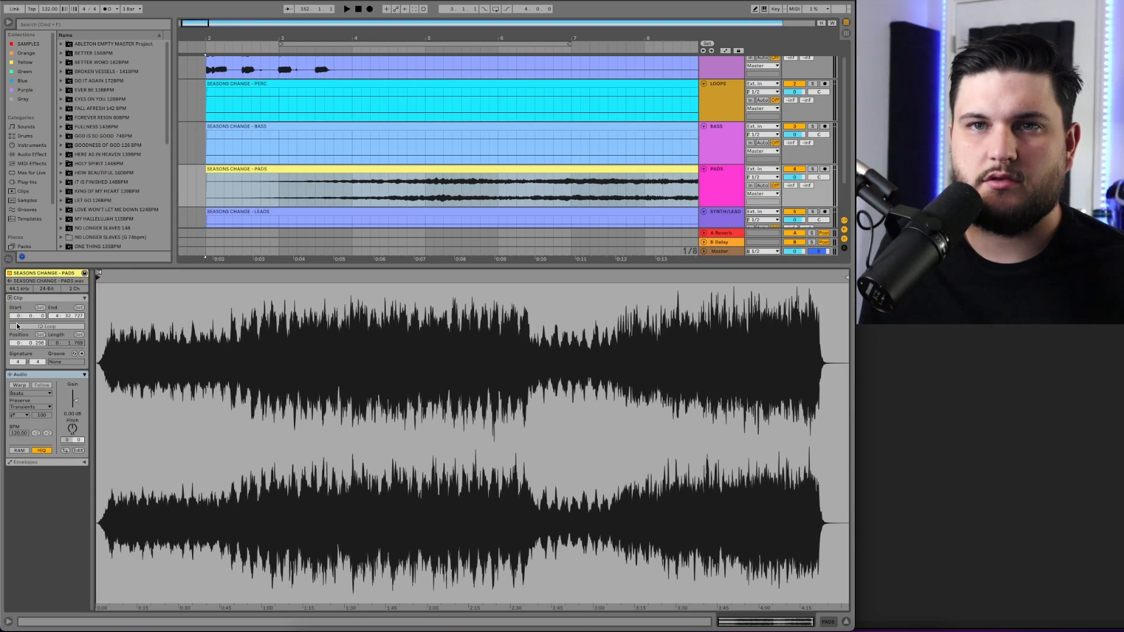
pyautogui.click(241, 219)
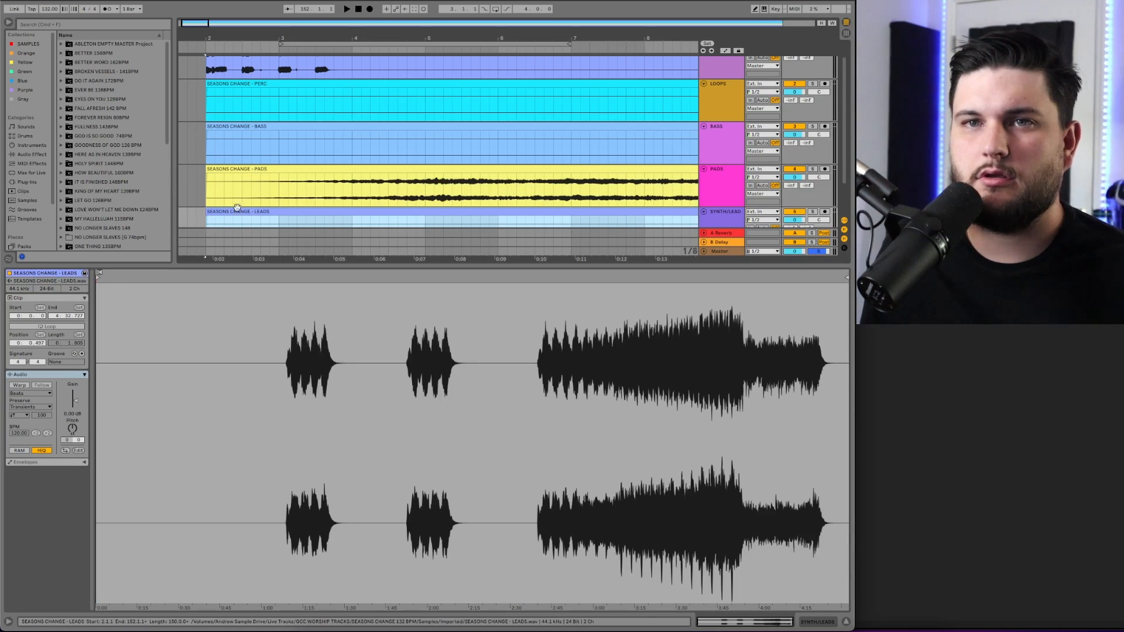
pyautogui.scroll(-2, 292, 110)
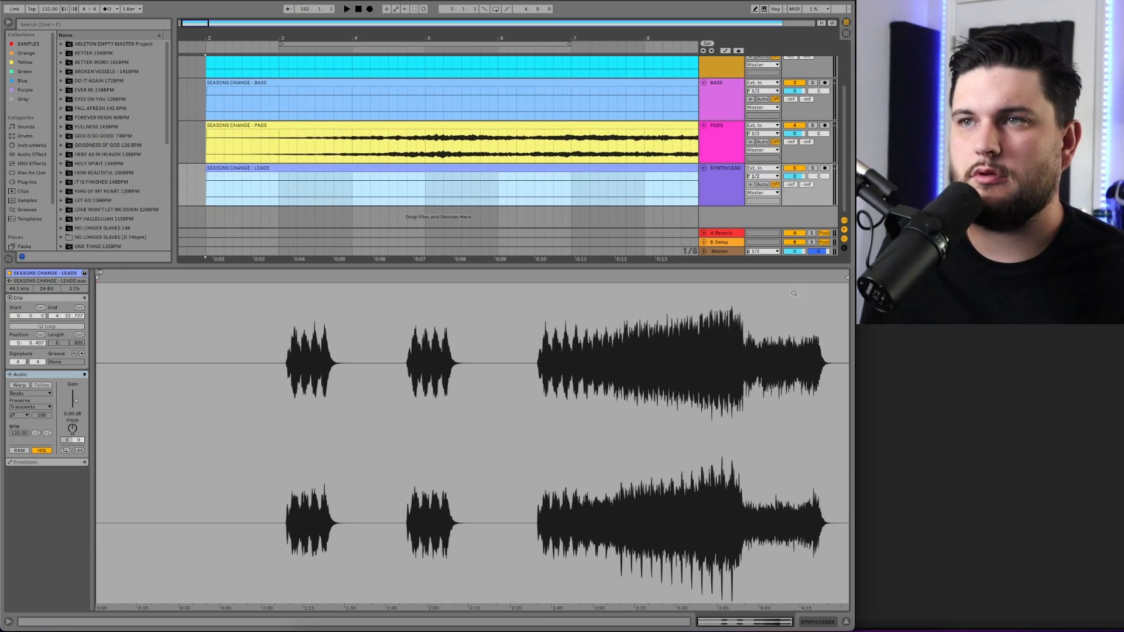
pyautogui.click(844, 622)
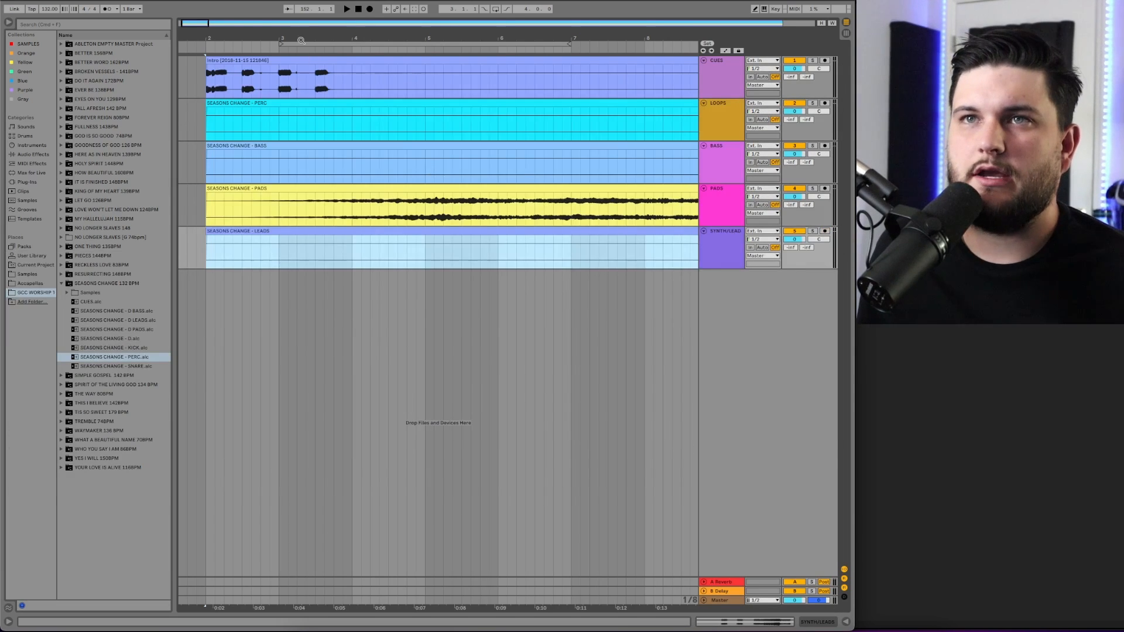
# Step: Turn on the metronome and play the song against it from bar 2 and again from bar 37
pyautogui.moveTo(191, 26); pyautogui.dragTo(215, 30)
pyautogui.click(103, 10)
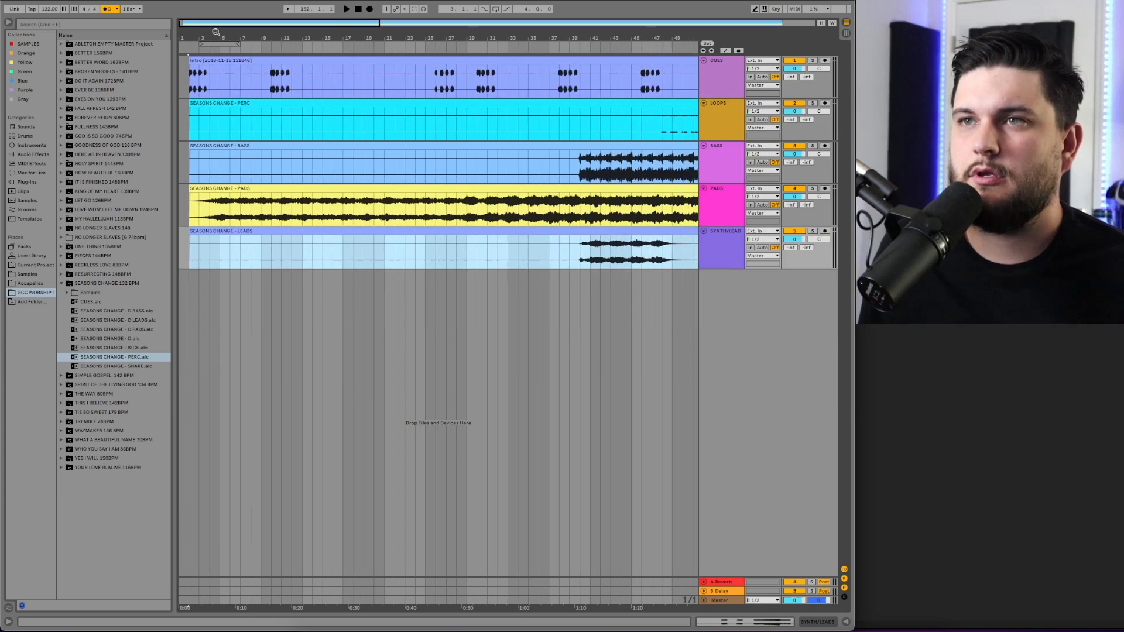
pyautogui.click(189, 82)
pyautogui.press('space')
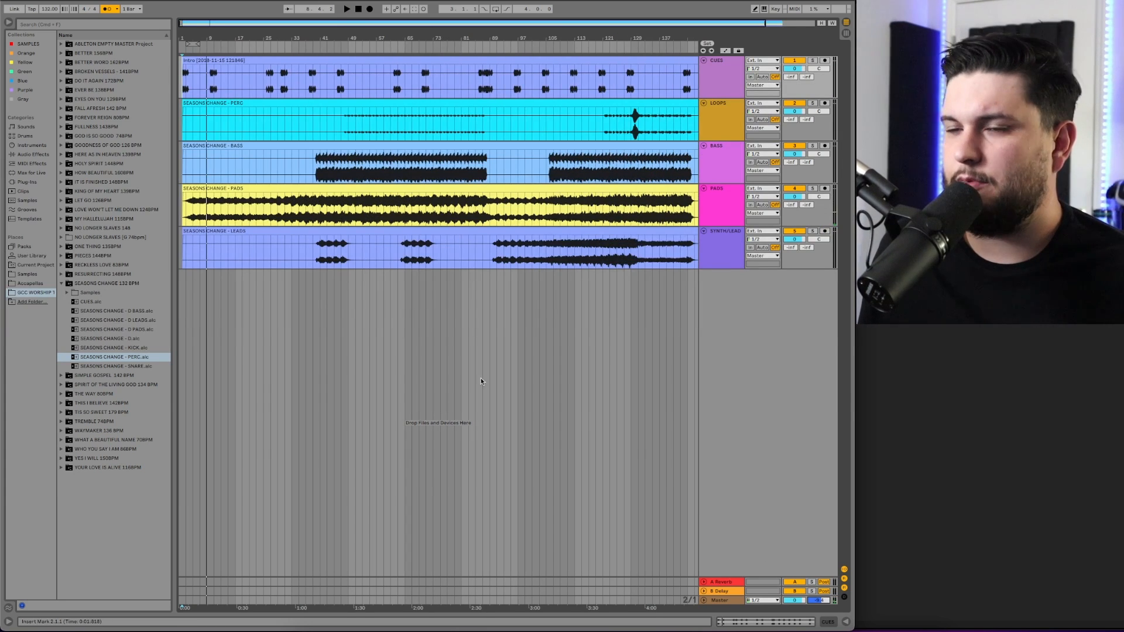
pyautogui.click(308, 174)
pyautogui.press('space')
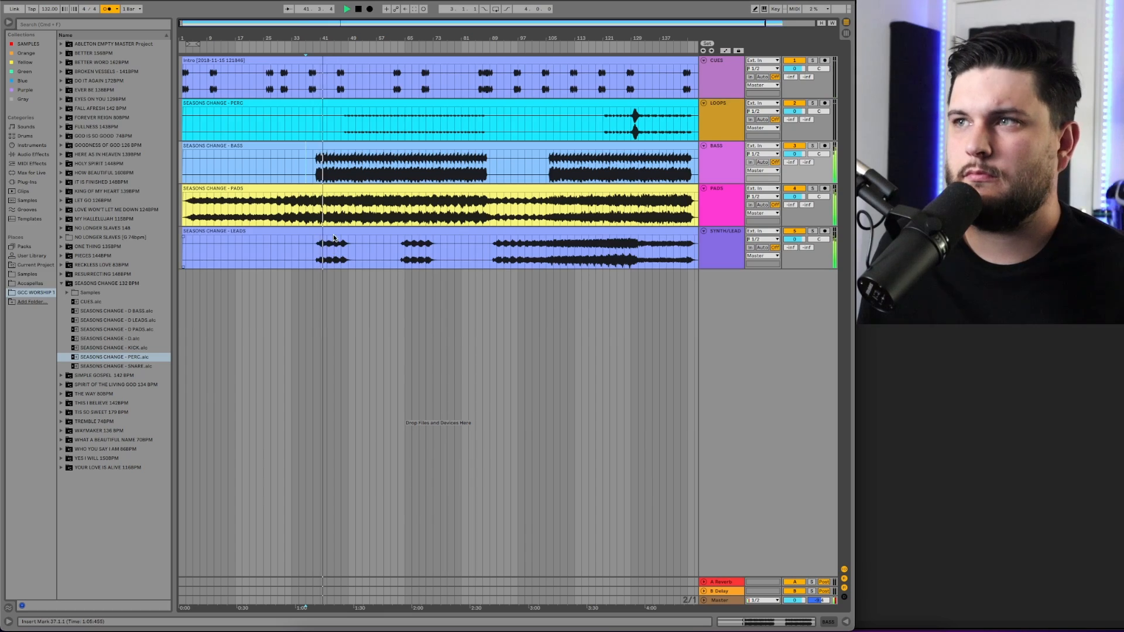
pyautogui.press('space')
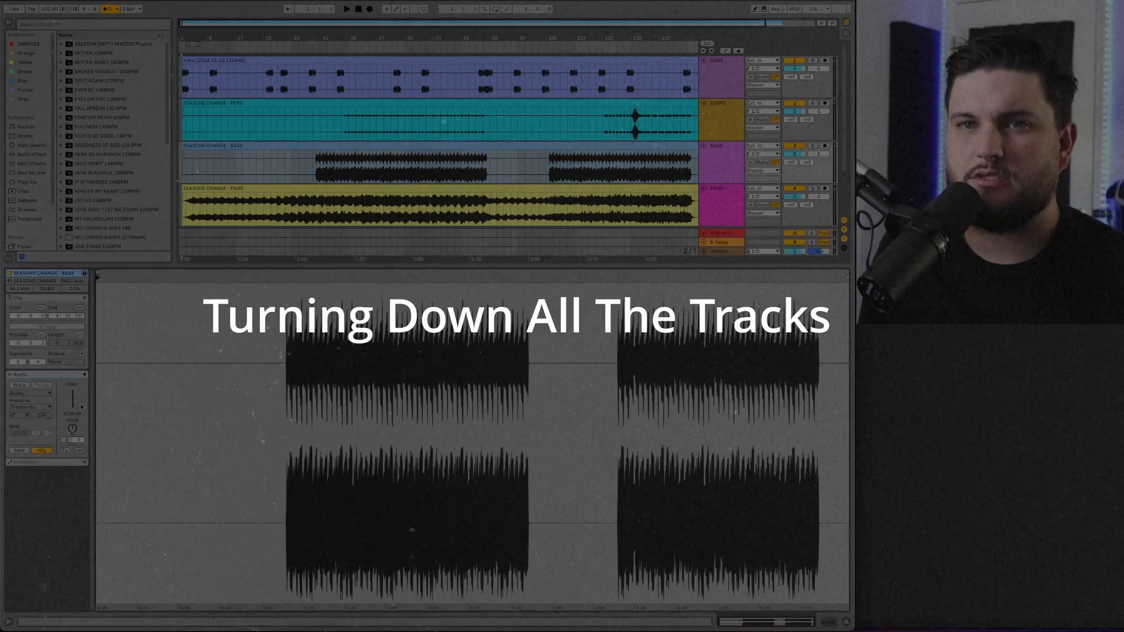
# Step: Turn down the clip gain of the SEASONS CHANGE BASS, PADS, LEADS and PERC clips
pyautogui.moveTo(77, 403); pyautogui.dragTo(77, 411)
pyautogui.click(252, 188)
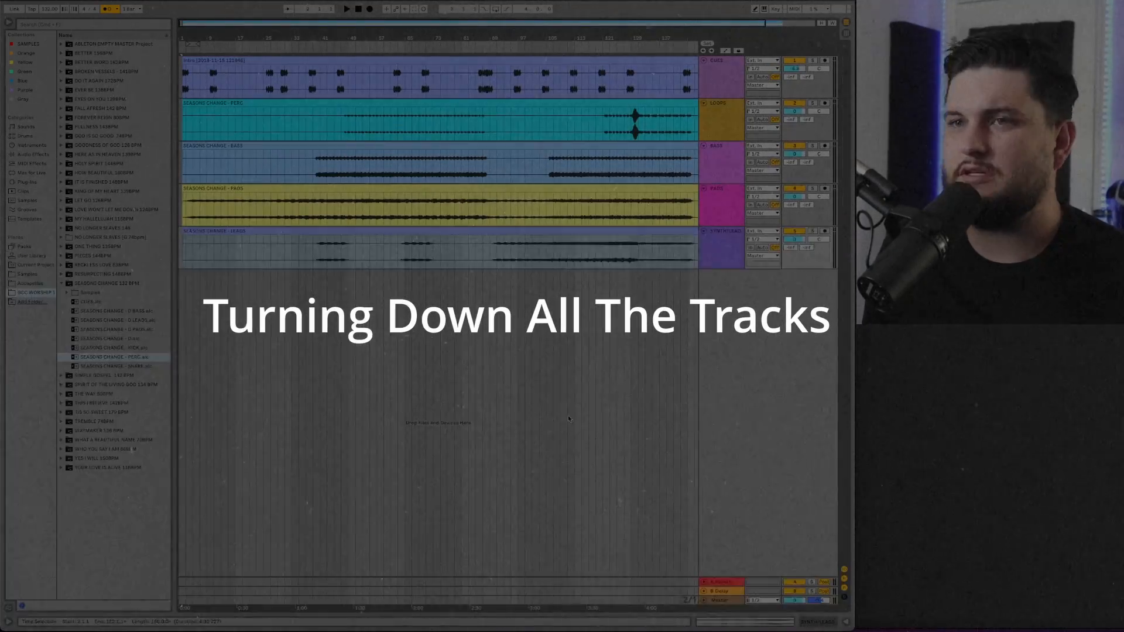
pyautogui.doubleClick(356, 105)
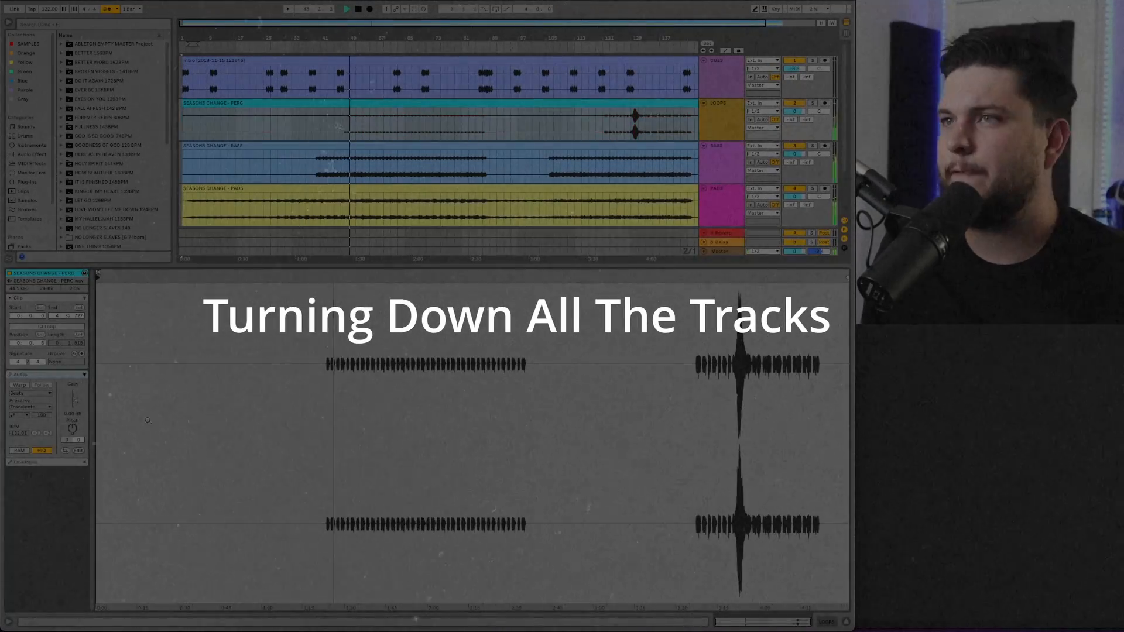
pyautogui.moveTo(75, 402); pyautogui.dragTo(75, 410)
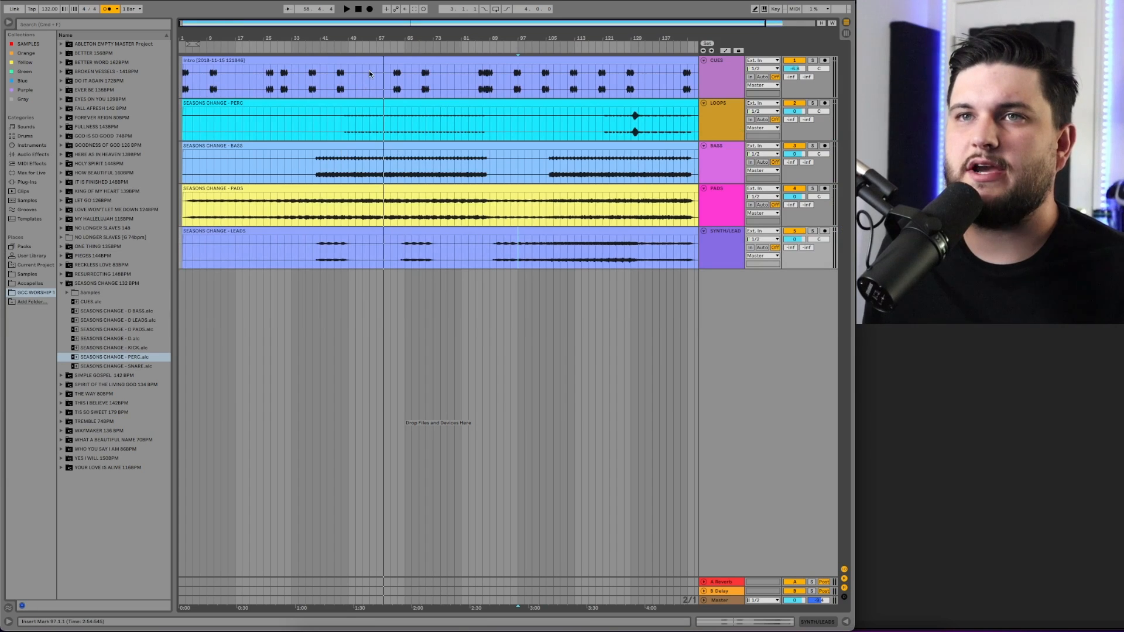
# Step: Play the song from bar 61 to hear the cues with the lowered tracks
pyautogui.hscroll(2, 366, 76)
pyautogui.click(363, 79)
pyautogui.press('space')
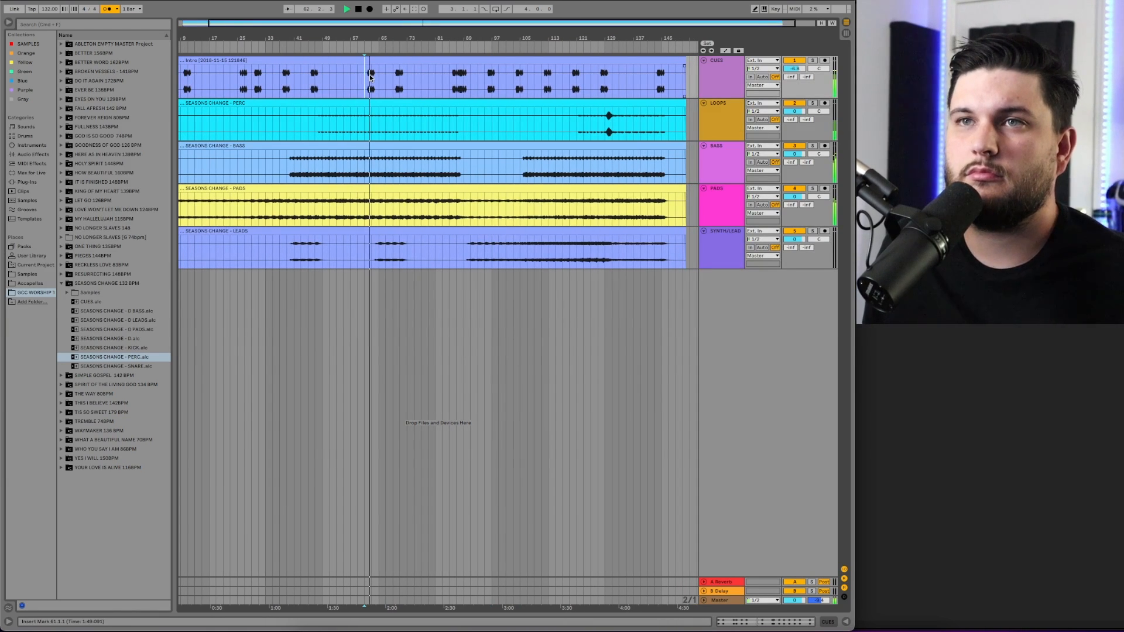
pyautogui.hscroll(1, 369, 78)
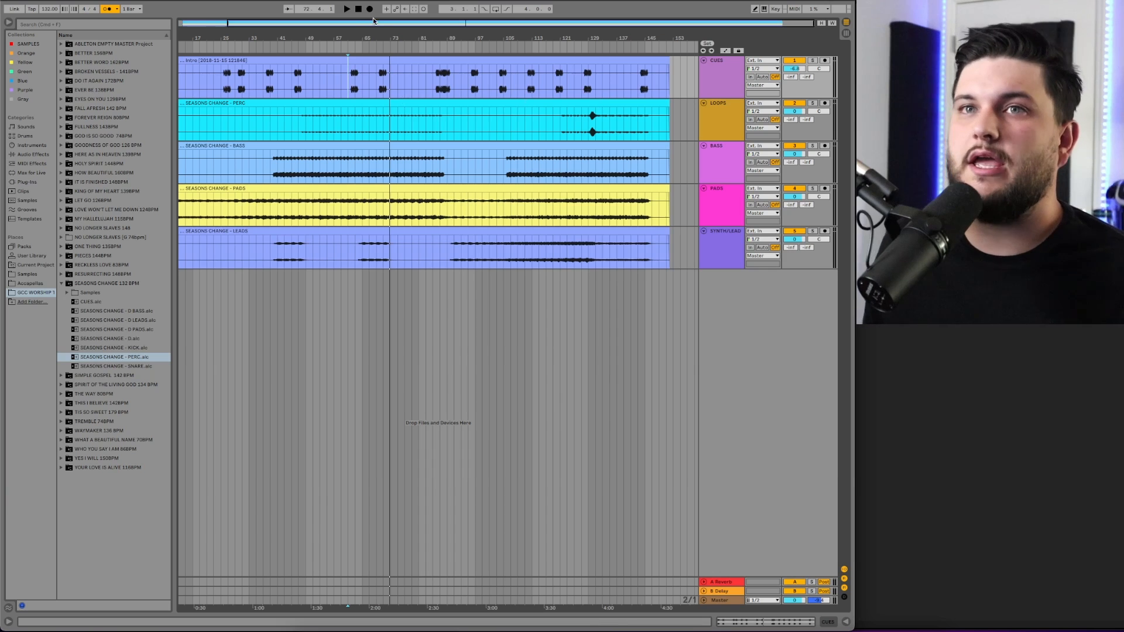
# Step: Add a locator named SONG 1 at bar 2, where the first song starts
pyautogui.moveTo(263, 27); pyautogui.dragTo(205, 49)
pyautogui.rightClick(205, 49)
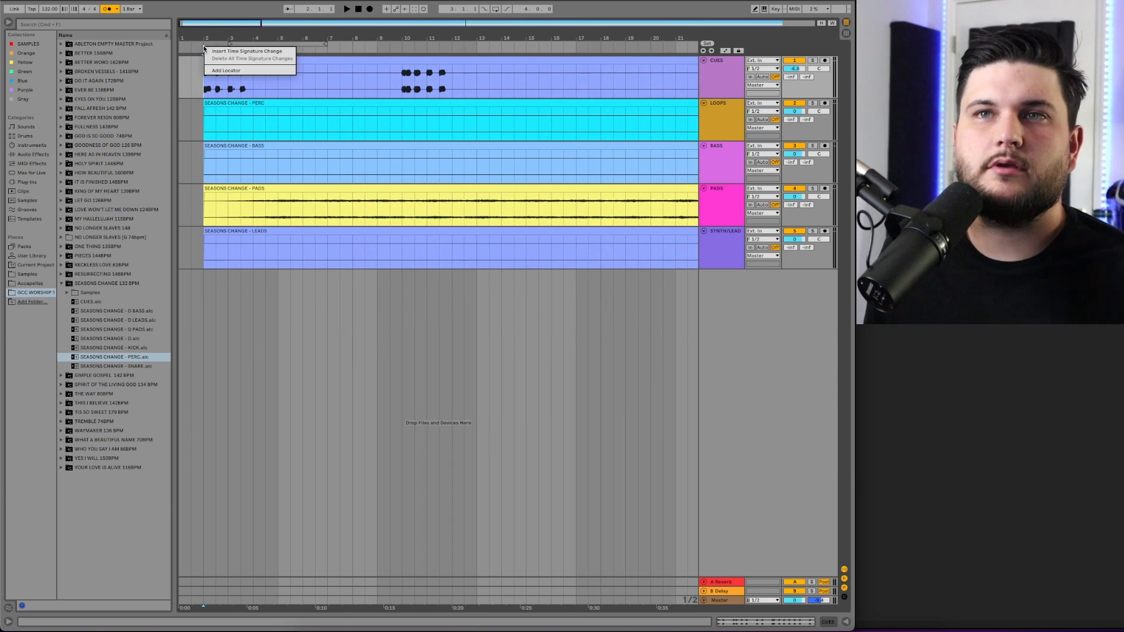
pyautogui.click(232, 71)
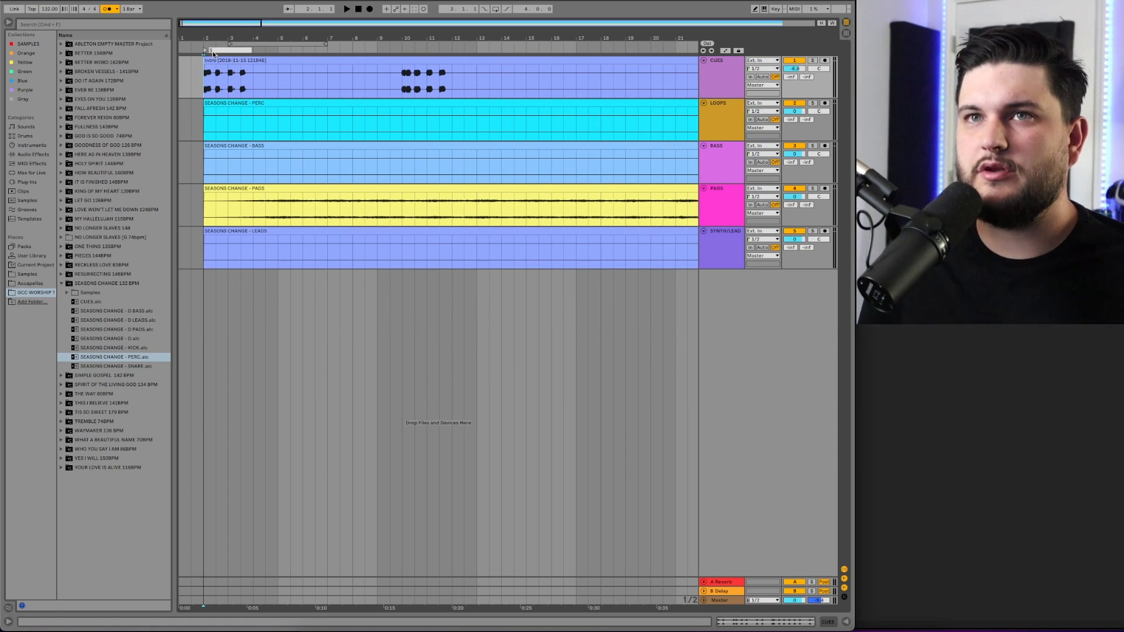
pyautogui.write('1')
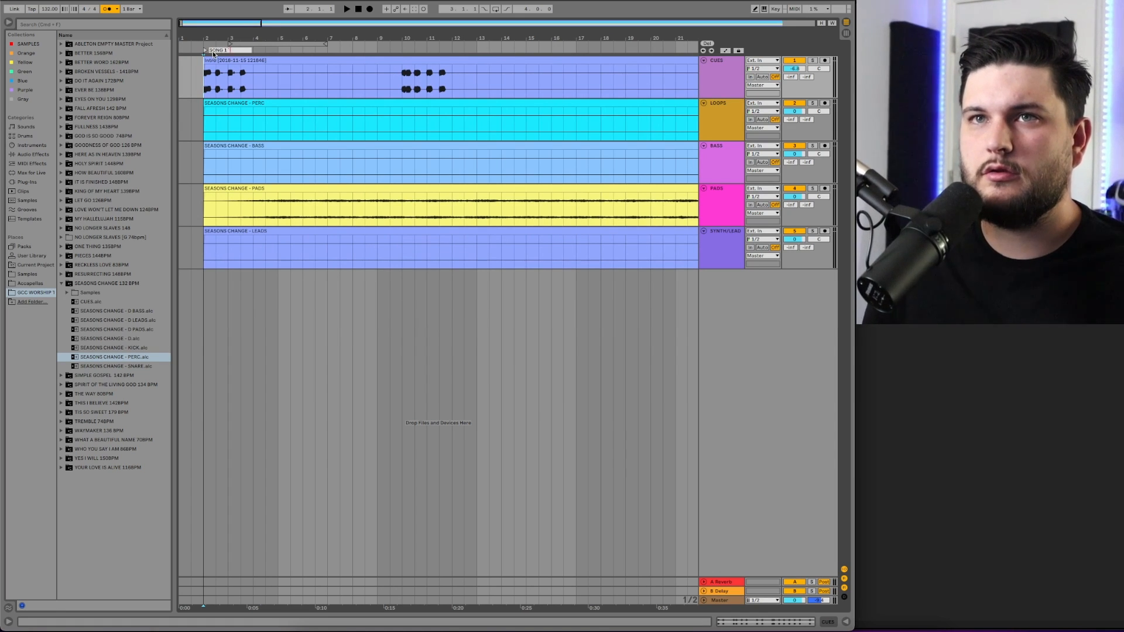
pyautogui.press('Return')
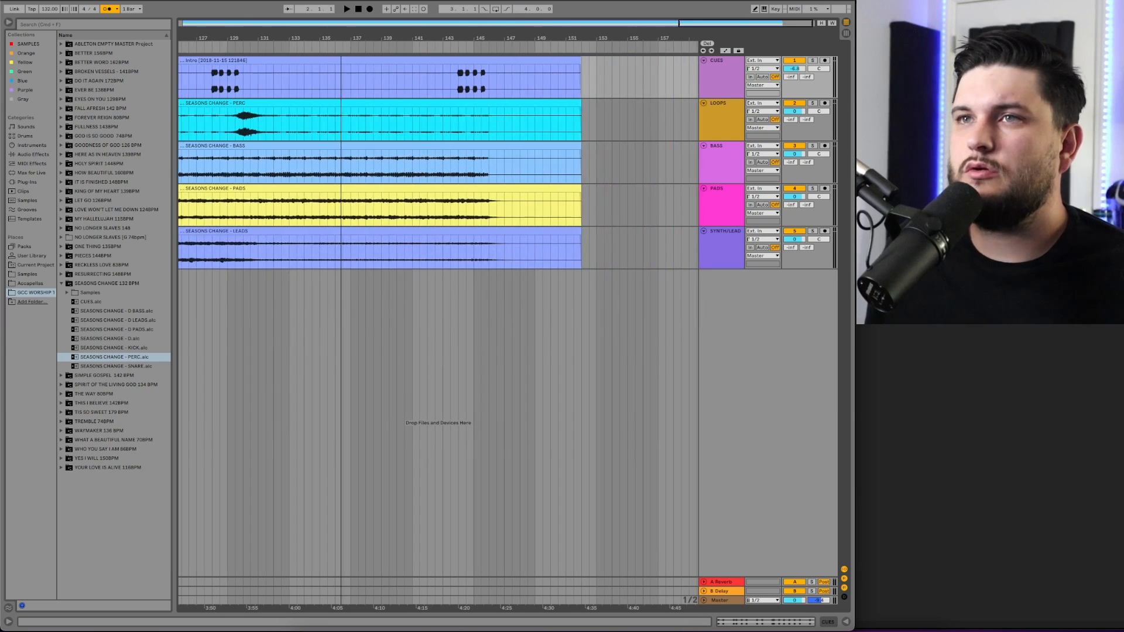
# Step: Play the end of the first song and add a locator named SONG 2 at bar 148
pyautogui.moveTo(341, 39); pyautogui.dragTo(308, 50)
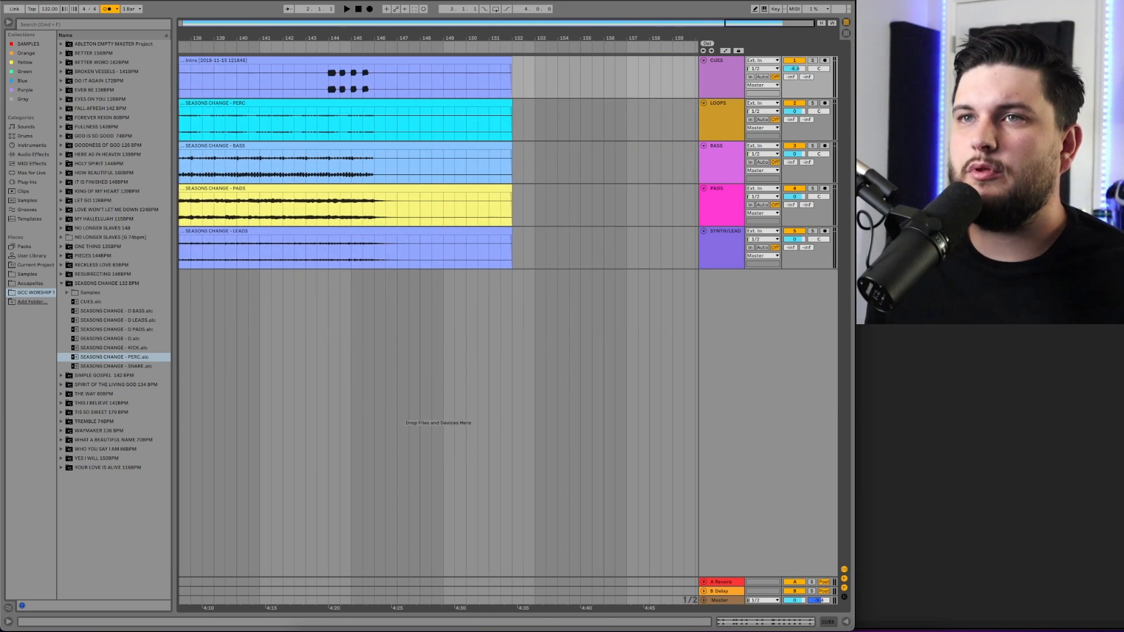
pyautogui.click(324, 45)
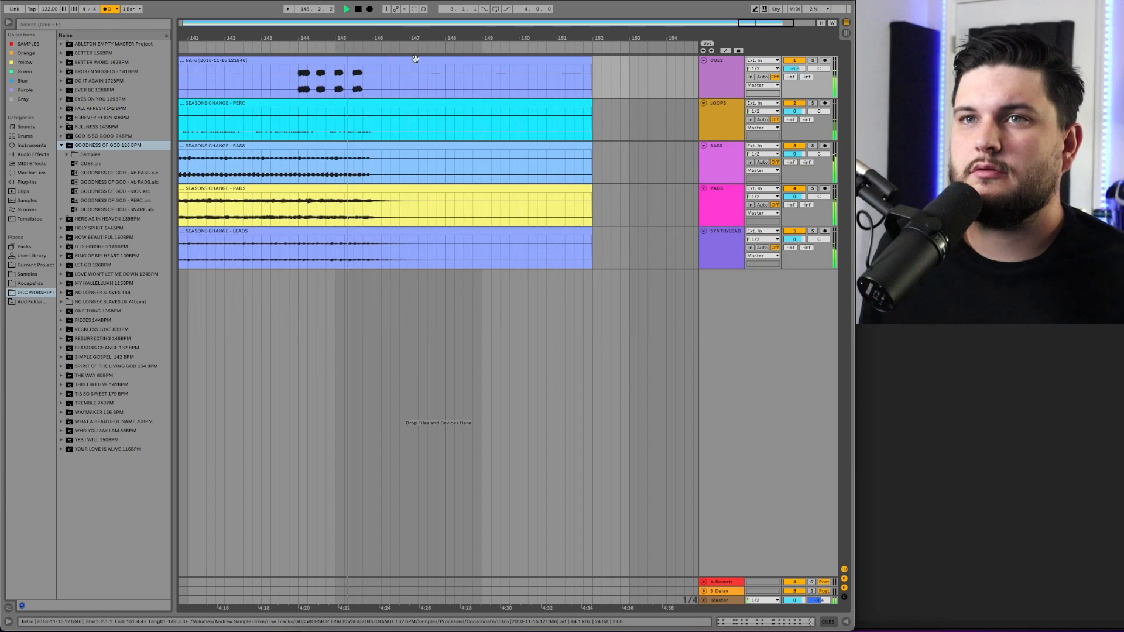
pyautogui.press('space')
pyautogui.rightClick(445, 46)
pyautogui.click(462, 71)
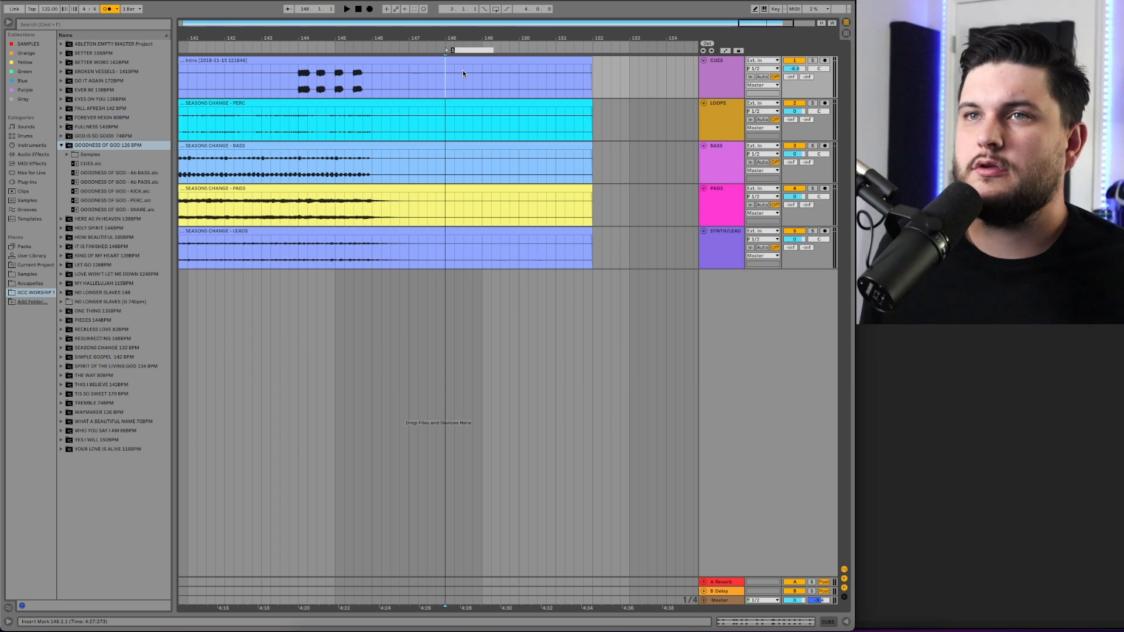
pyautogui.write('GOO')
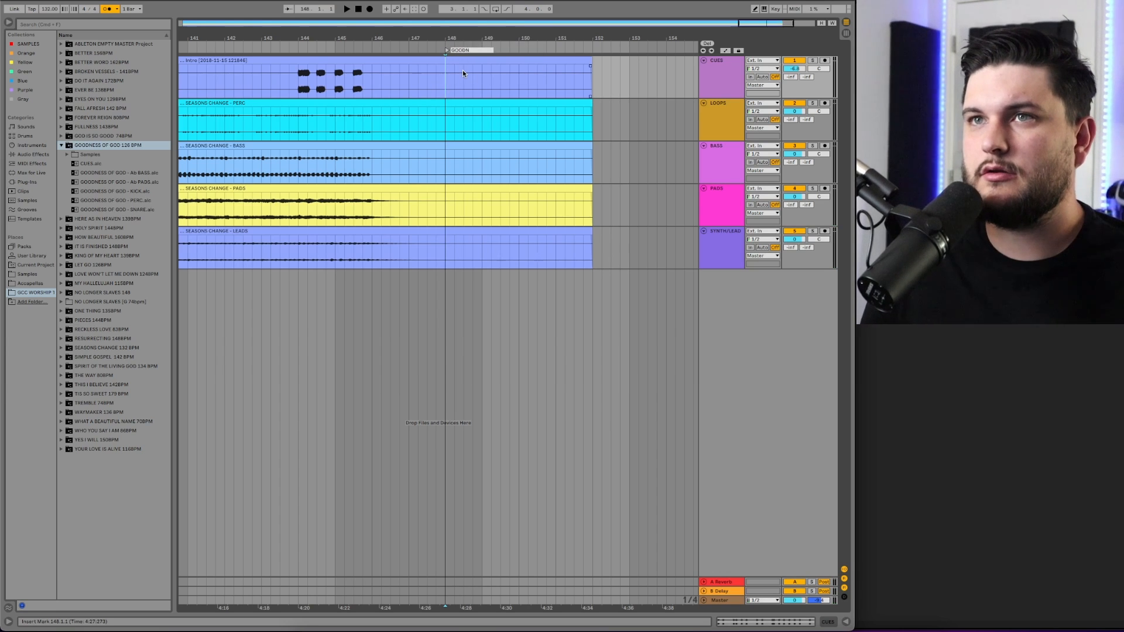
pyautogui.press('BackSpace')
pyautogui.write('SONG 2')
pyautogui.press('Return')
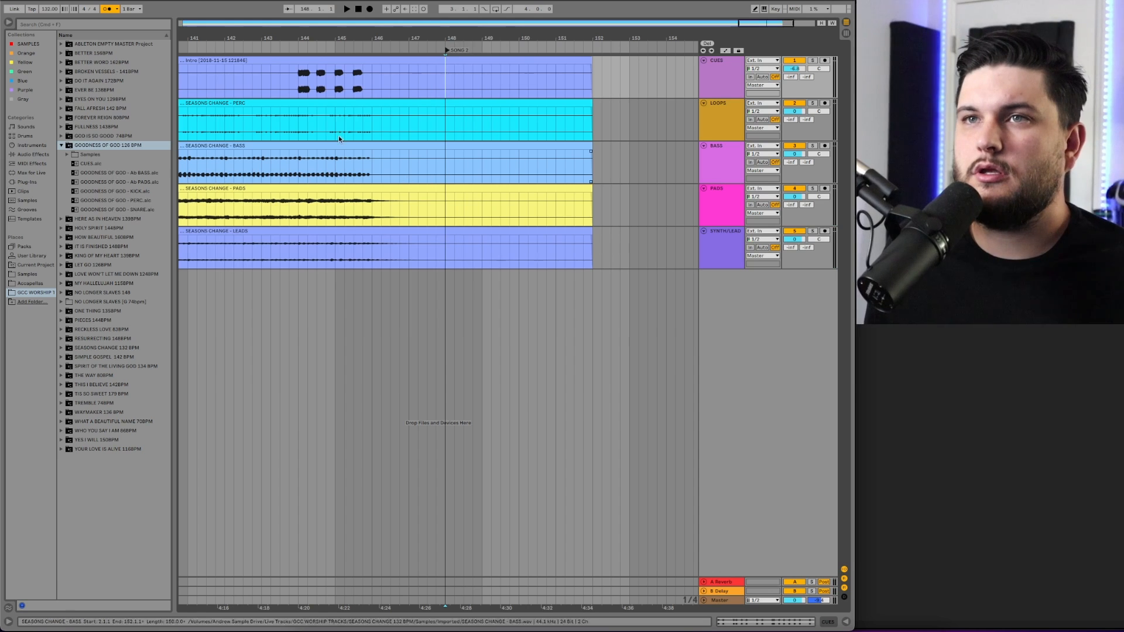
# Step: Delete the leftover ends of the clips on all five tracks from bar 148 onward
pyautogui.moveTo(620, 246); pyautogui.dragTo(449, 75)
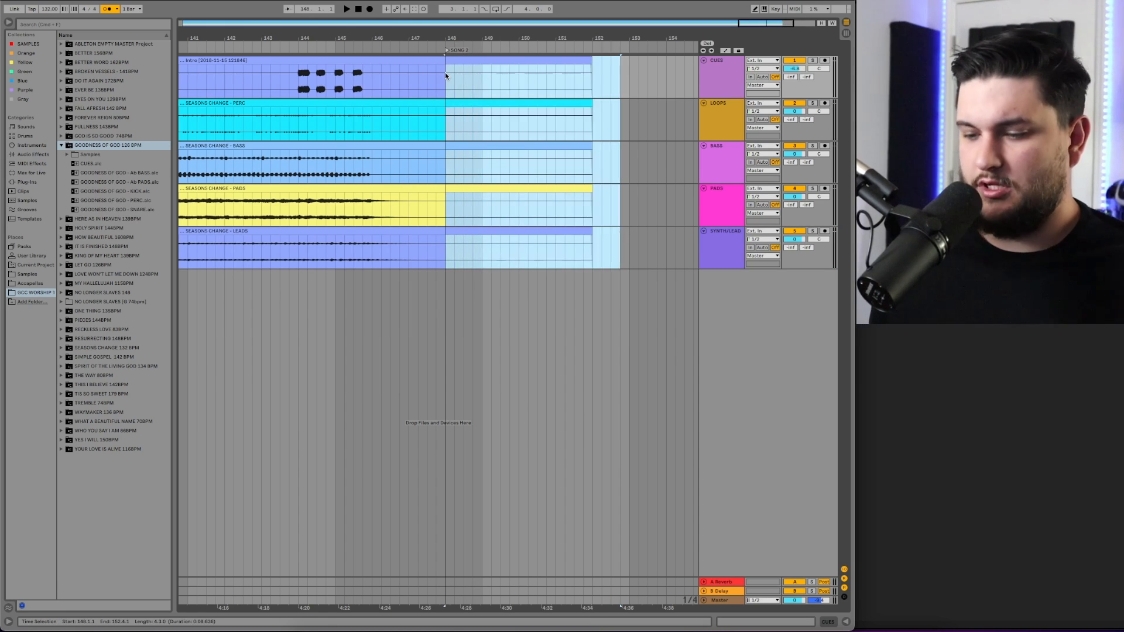
pyautogui.press('Delete')
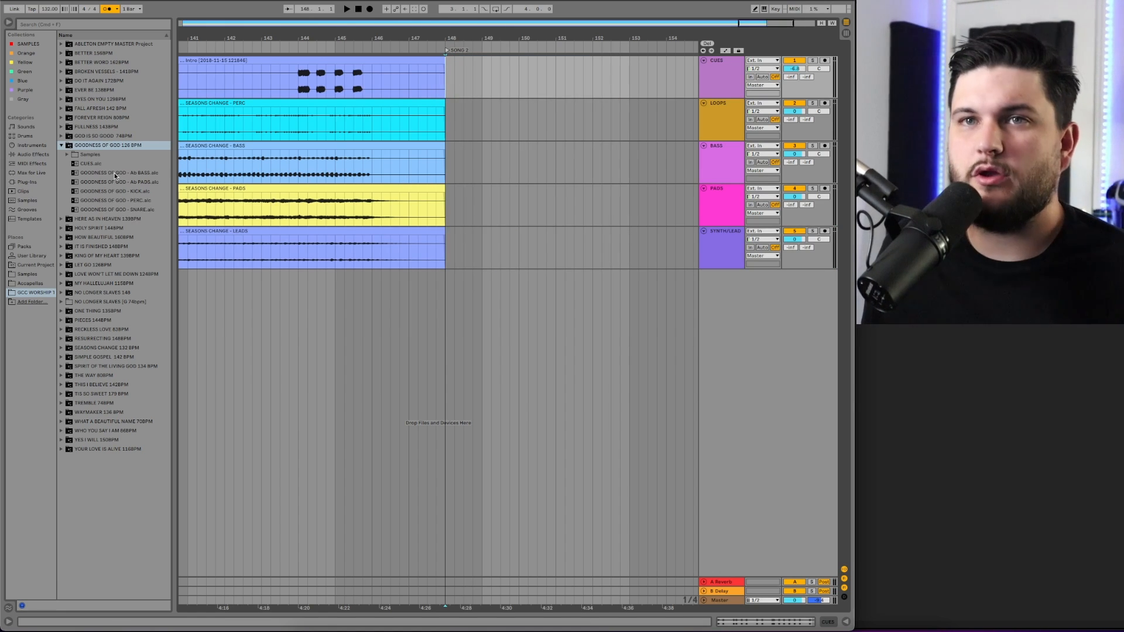
# Step: Place the GOODNESS OF GOD bass, pads, percussion and cues stems on their matching tracks at bar 148
pyautogui.moveTo(120, 174); pyautogui.dragTo(454, 205)
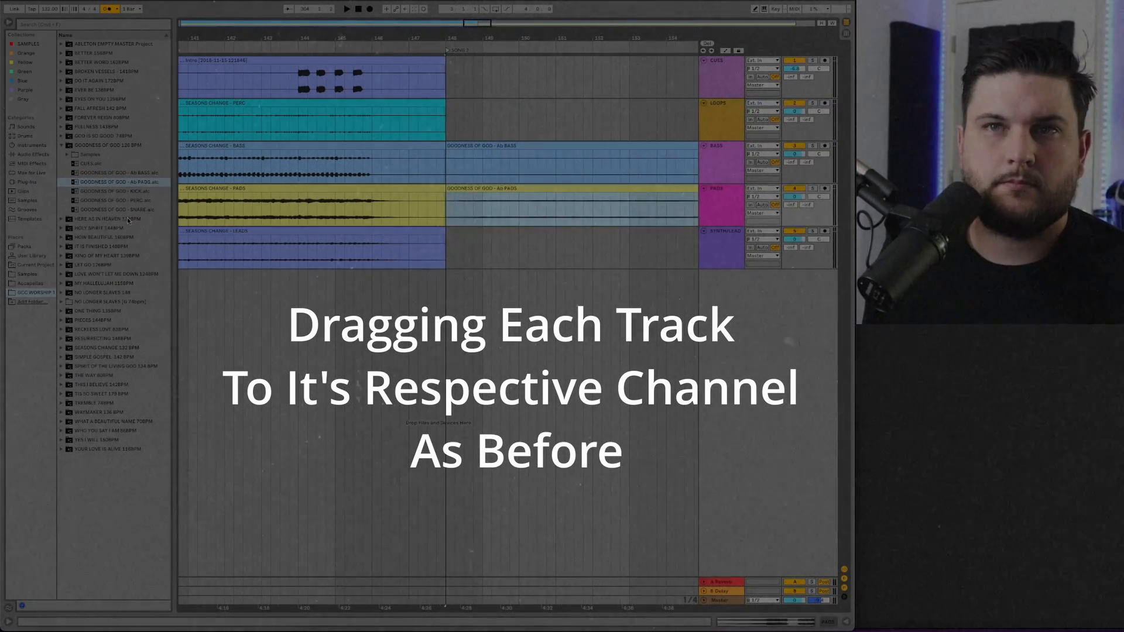
pyautogui.moveTo(119, 200); pyautogui.dragTo(454, 120)
pyautogui.moveTo(92, 164); pyautogui.dragTo(453, 78)
# Step: Turn off warping for the newly placed GOODNESS OF GOD clips, starting with the cues clip
pyautogui.doubleClick(462, 60)
pyautogui.click(19, 386)
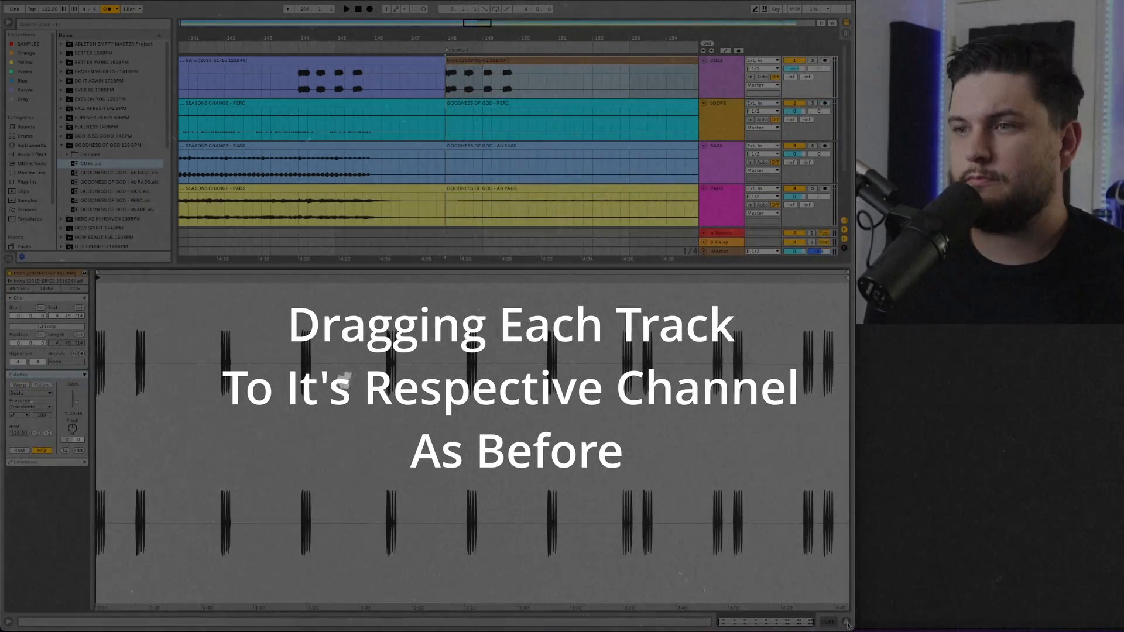
pyautogui.click(508, 103)
pyautogui.doubleClick(508, 146)
pyautogui.doubleClick(508, 146)
pyautogui.doubleClick(380, 107)
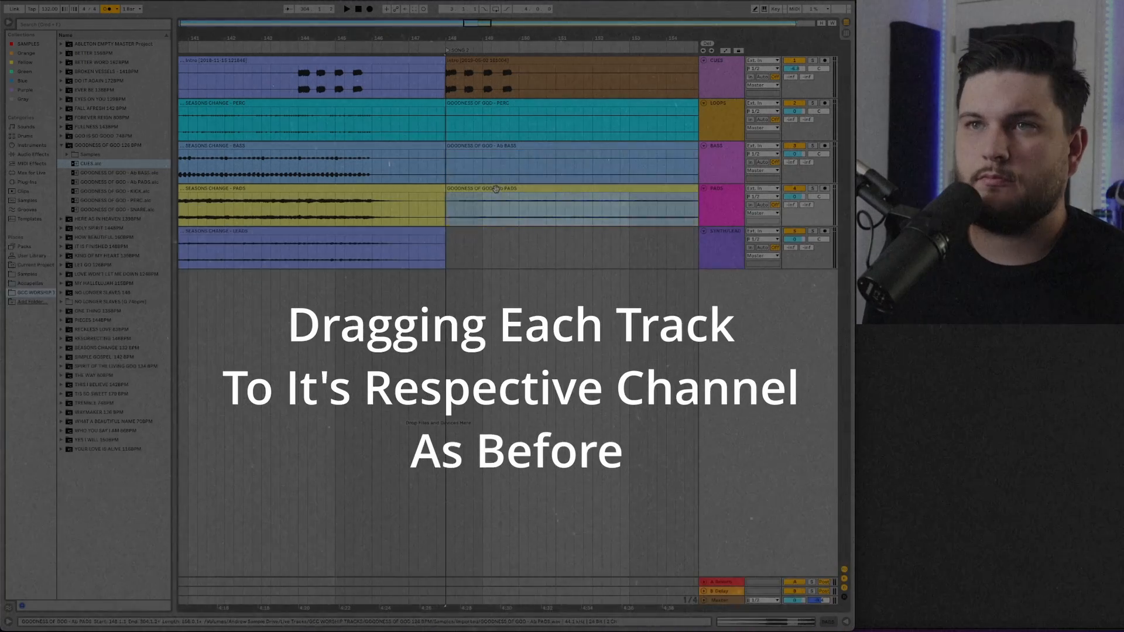
pyautogui.doubleClick(380, 107)
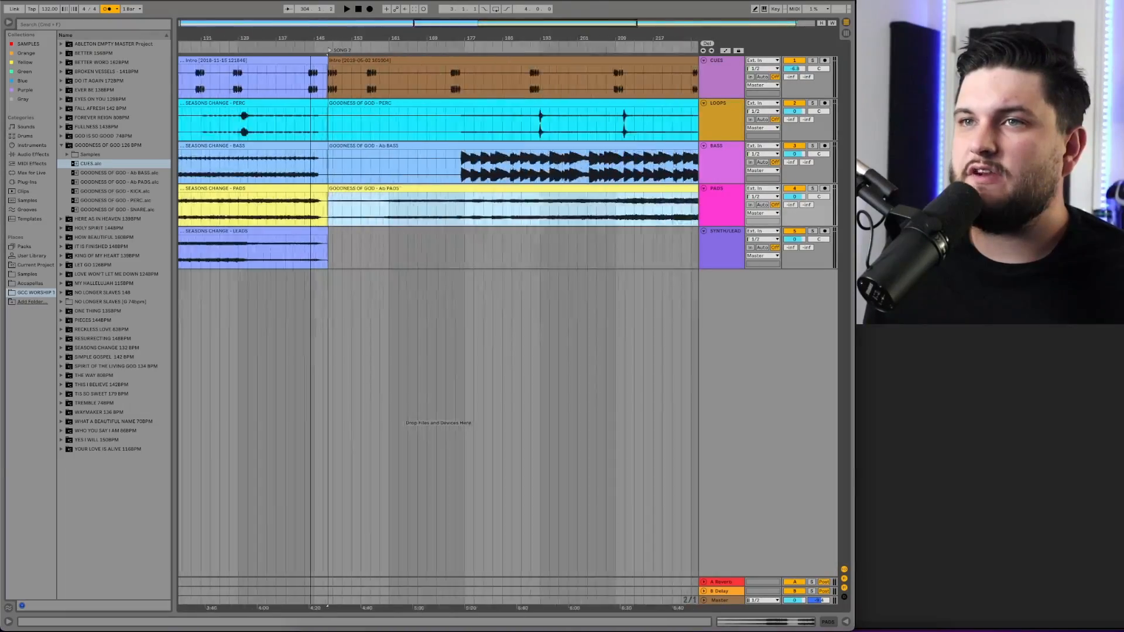
# Step: Lower the clip gain of the GOODNESS OF GOD pads to about -9.8 dB and the bass to about -10.2 dB
pyautogui.moveTo(450, 39); pyautogui.dragTo(395, 18)
pyautogui.hscroll(-3, 450, 90)
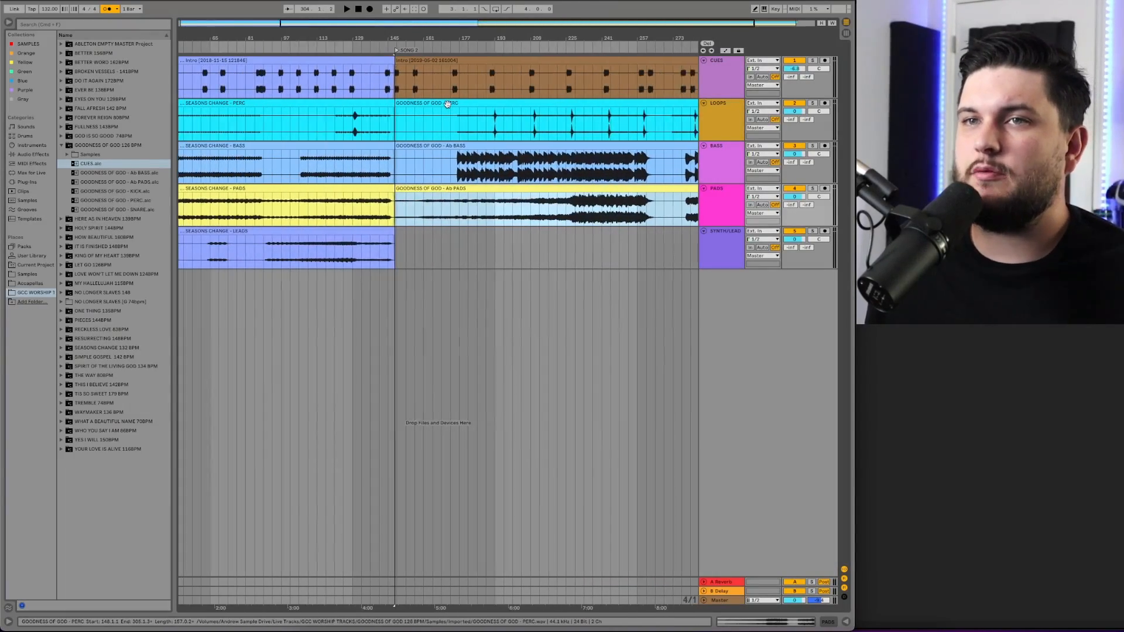
pyautogui.doubleClick(520, 190)
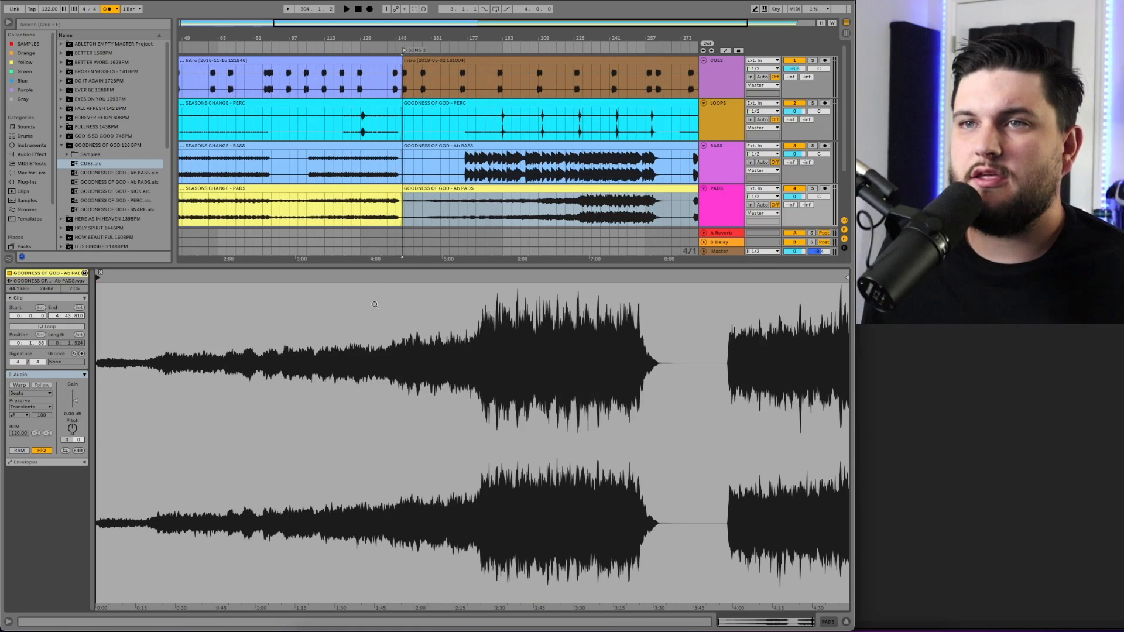
pyautogui.moveTo(75, 401); pyautogui.dragTo(76, 426)
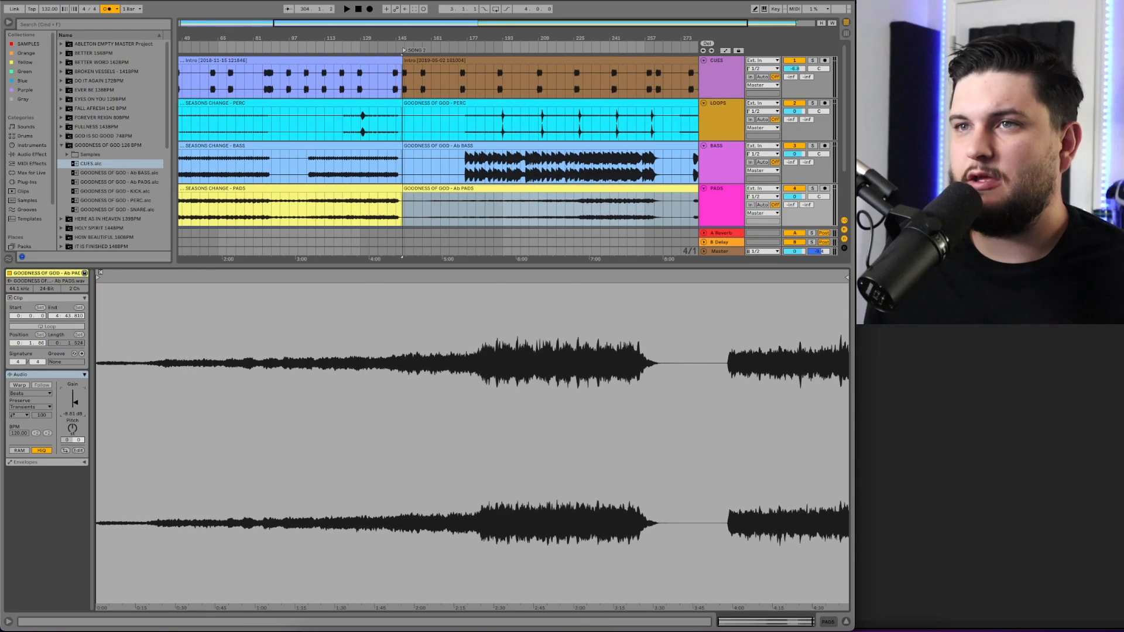
pyautogui.click(455, 143)
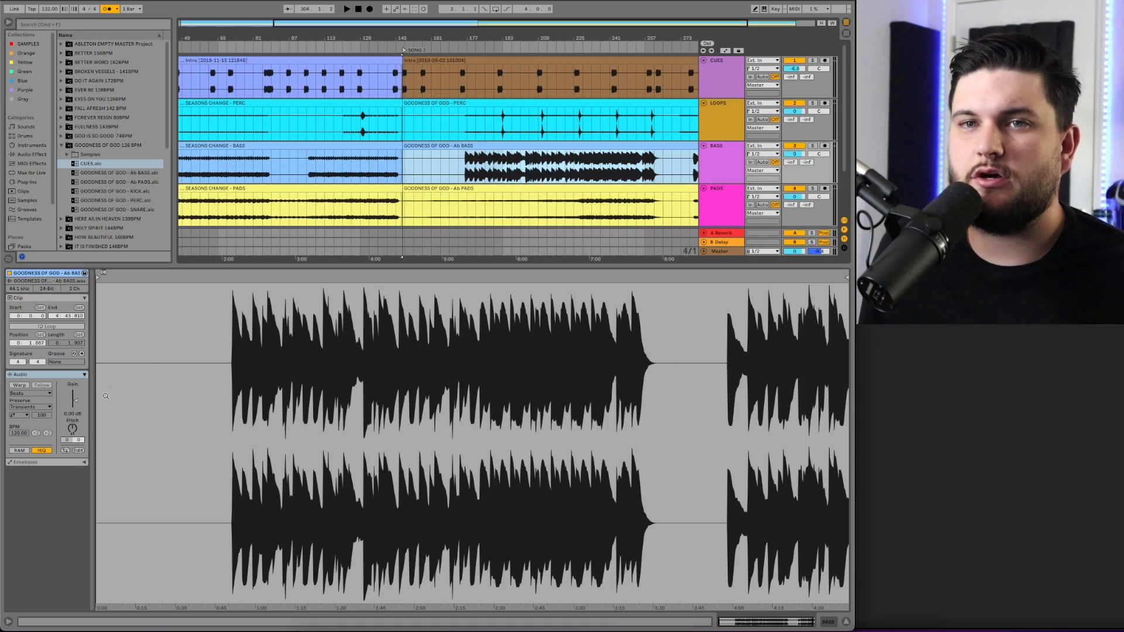
pyautogui.moveTo(75, 400); pyautogui.dragTo(76, 428)
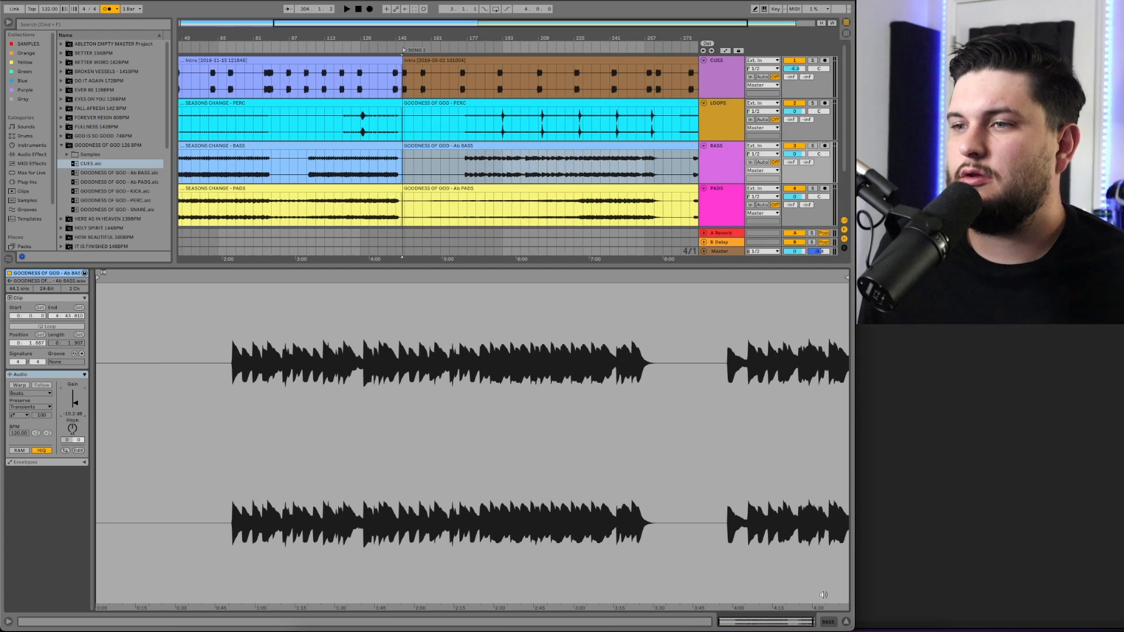
pyautogui.click(846, 623)
# Step: Examine the percussion clip and the second song's arrangement across all tracks through its end
pyautogui.click(483, 102)
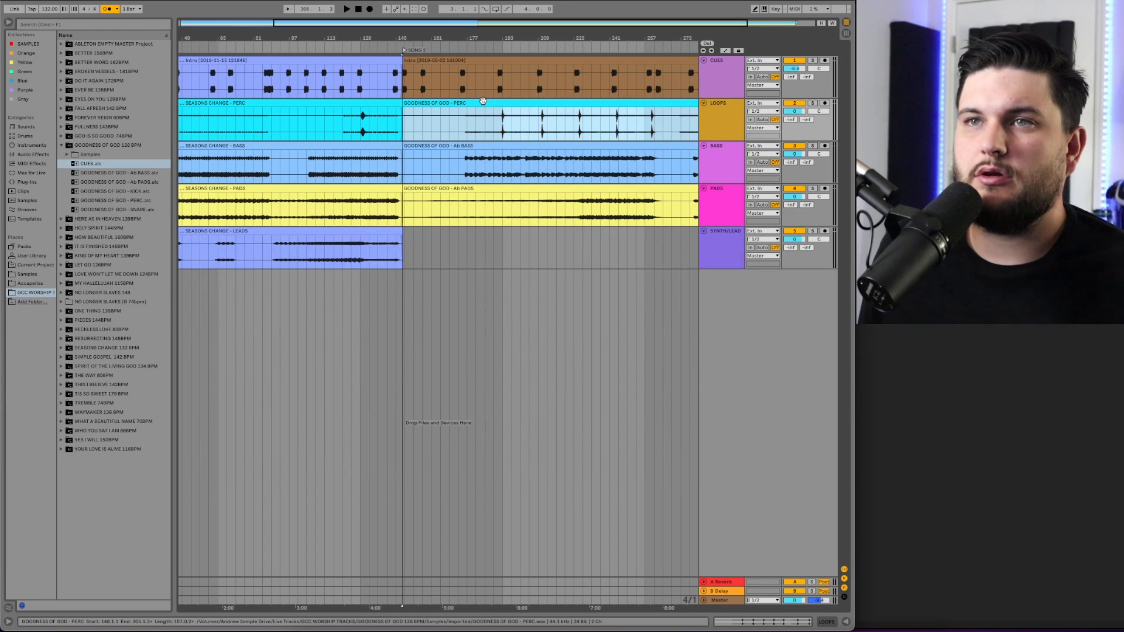
pyautogui.doubleClick(497, 104)
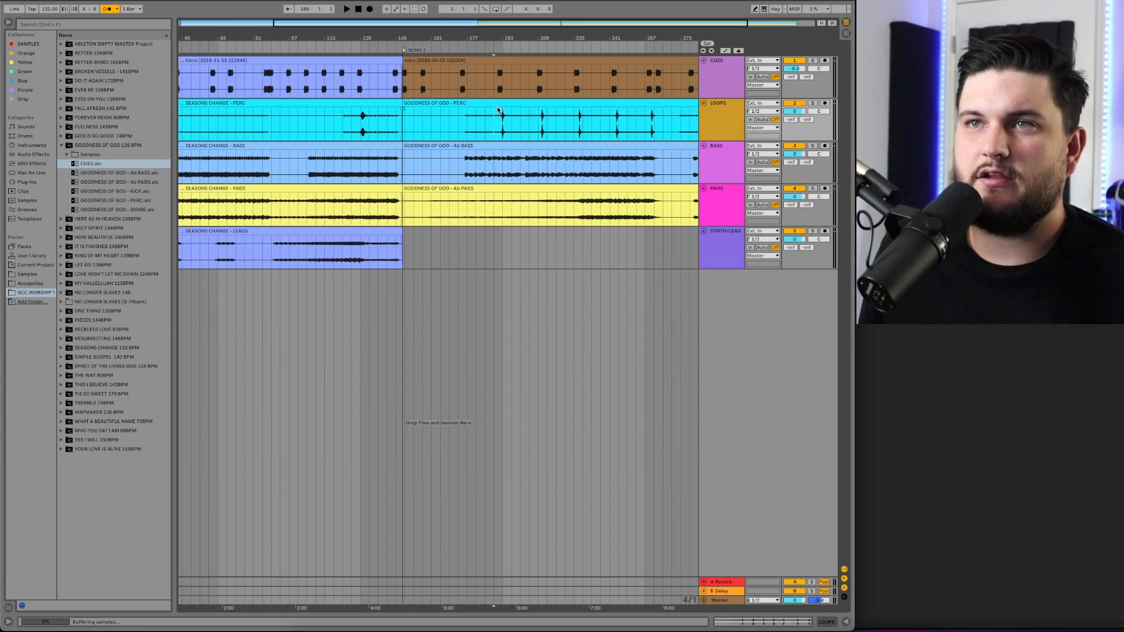
pyautogui.doubleClick(497, 103)
pyautogui.moveTo(501, 248); pyautogui.dragTo(593, 259)
pyautogui.hscroll(3, 594, 260)
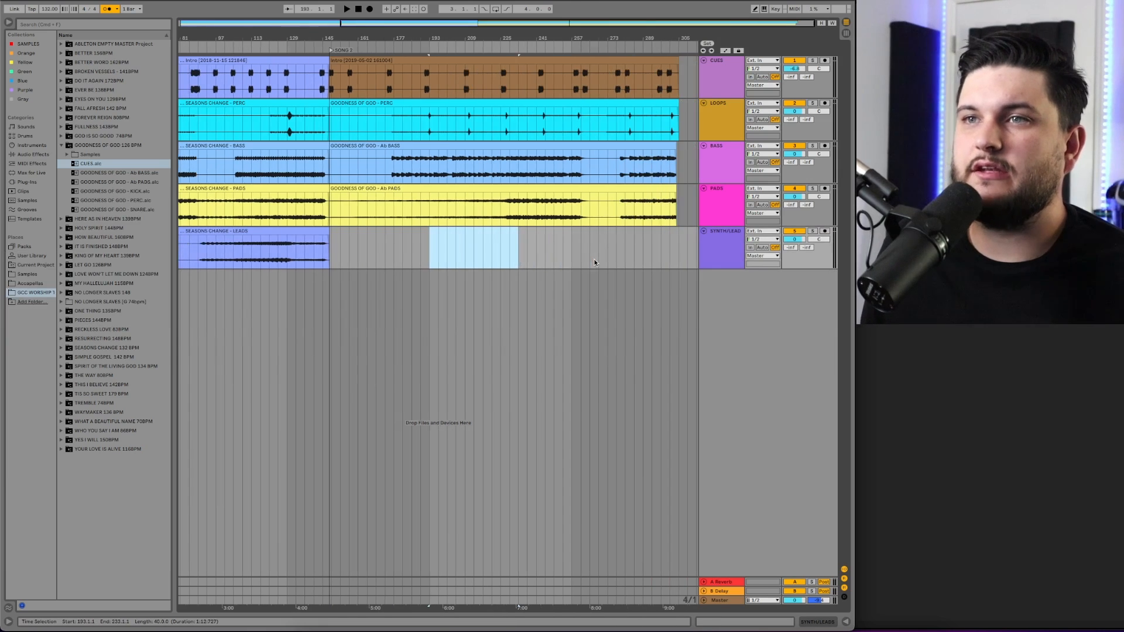
pyautogui.click(473, 200)
pyautogui.click(448, 164)
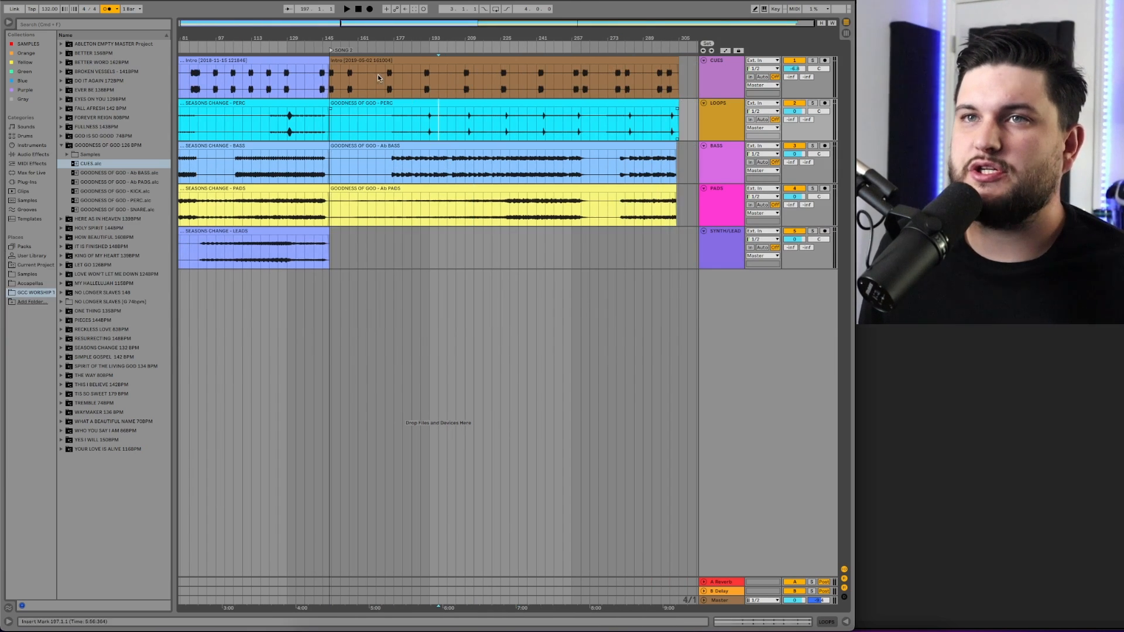
pyautogui.moveTo(378, 78); pyautogui.dragTo(455, 73)
pyautogui.click(455, 73)
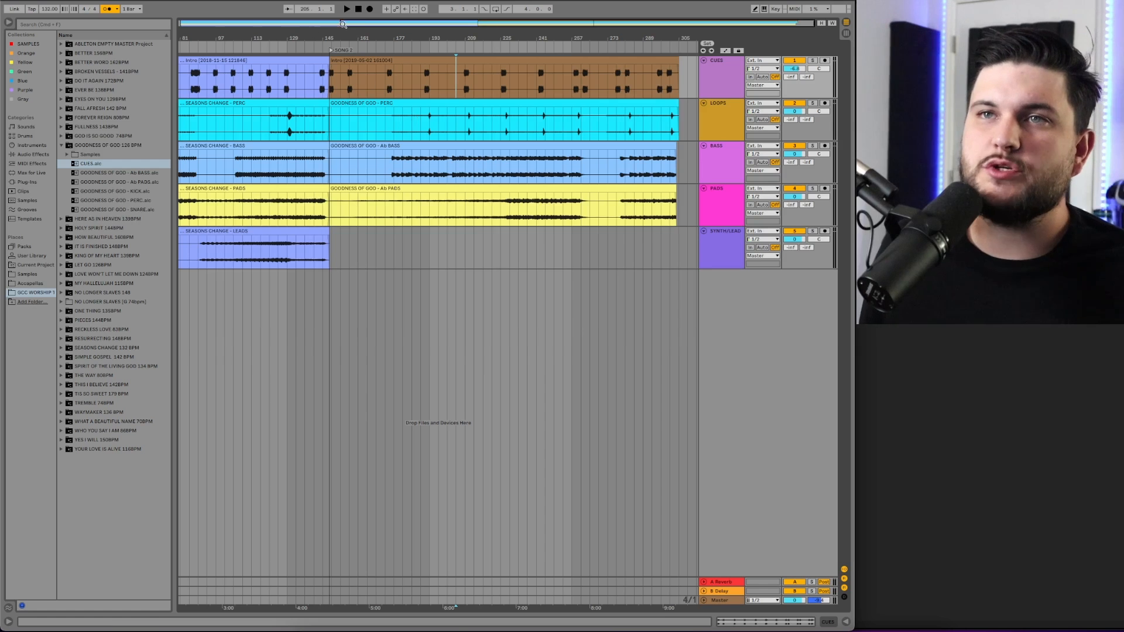
# Step: Play the transition into the second song from bar 144 and a passage of that song around bar 216
pyautogui.moveTo(357, 23); pyautogui.dragTo(394, 99)
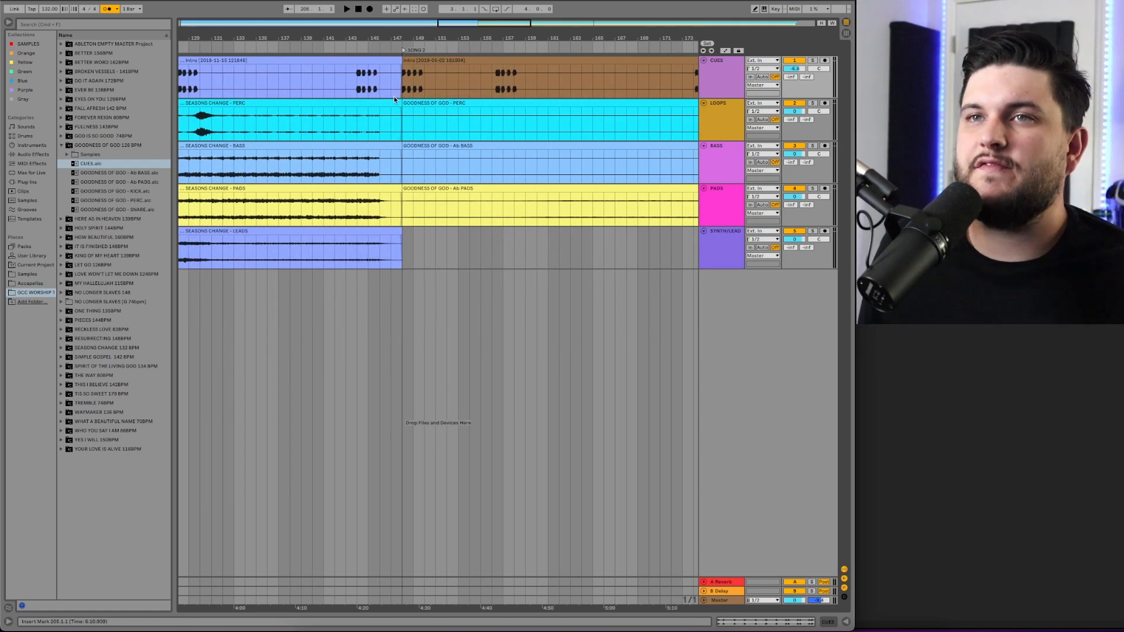
pyautogui.press('space')
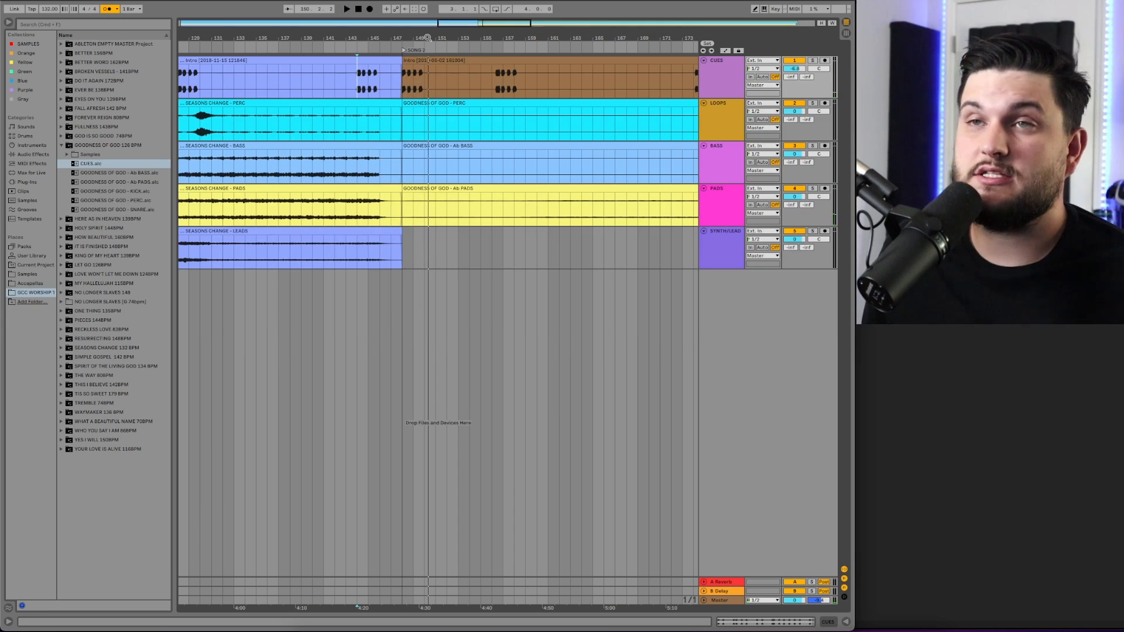
pyautogui.moveTo(444, 27); pyautogui.dragTo(515, 16)
pyautogui.click(527, 79)
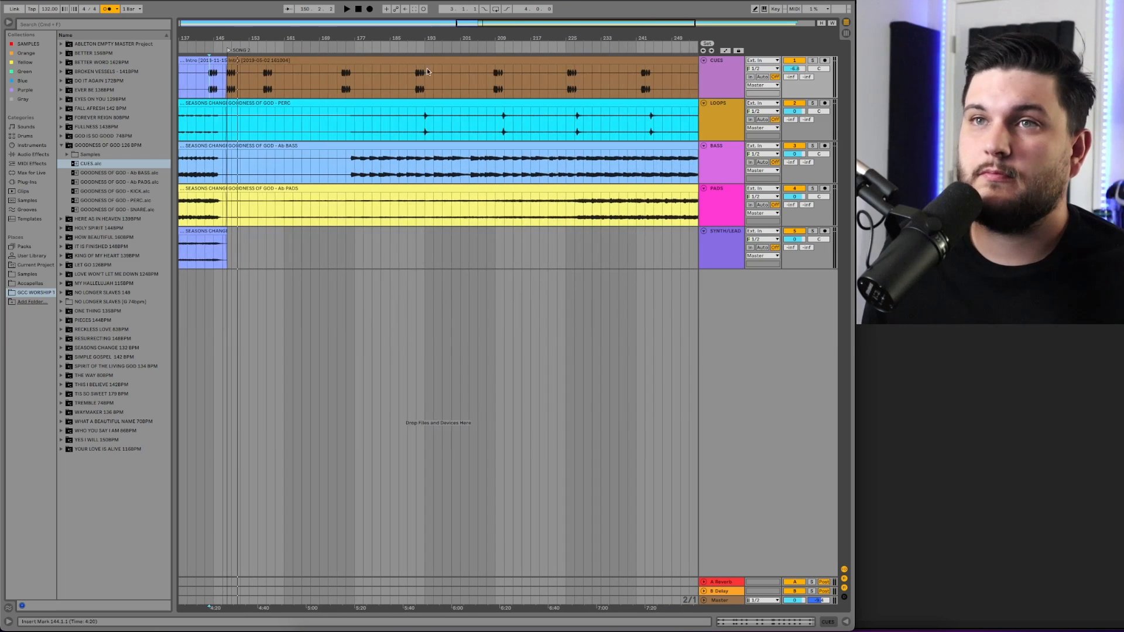
pyautogui.press('space')
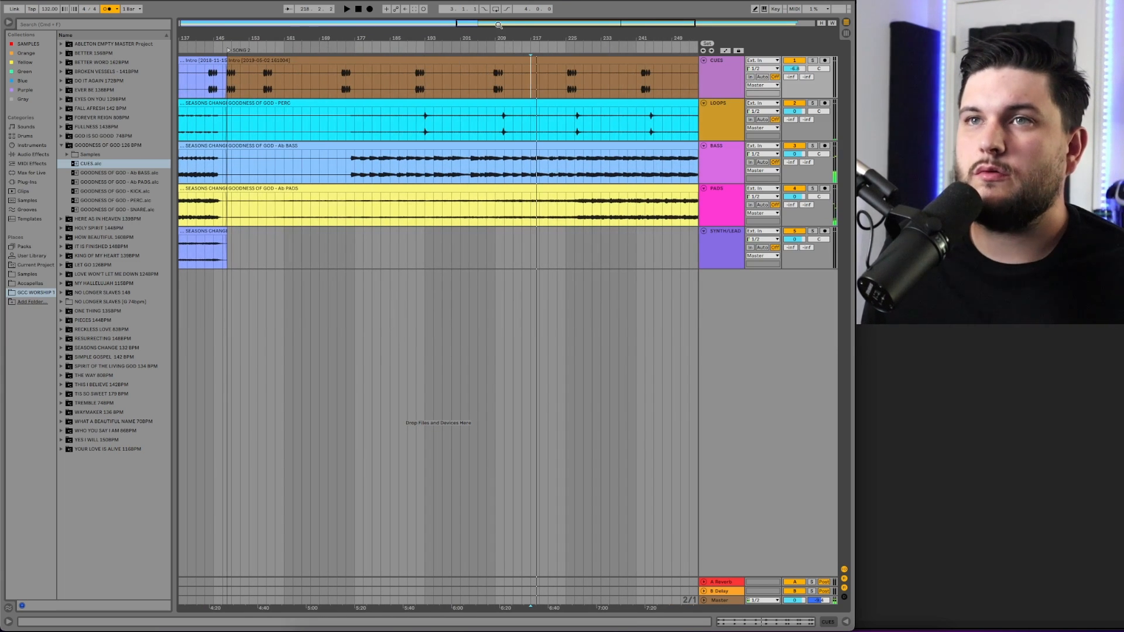
# Step: Unfold the Master track and show its Song Tempo automation around the start of SONG 2
pyautogui.moveTo(498, 25); pyautogui.dragTo(472, 22)
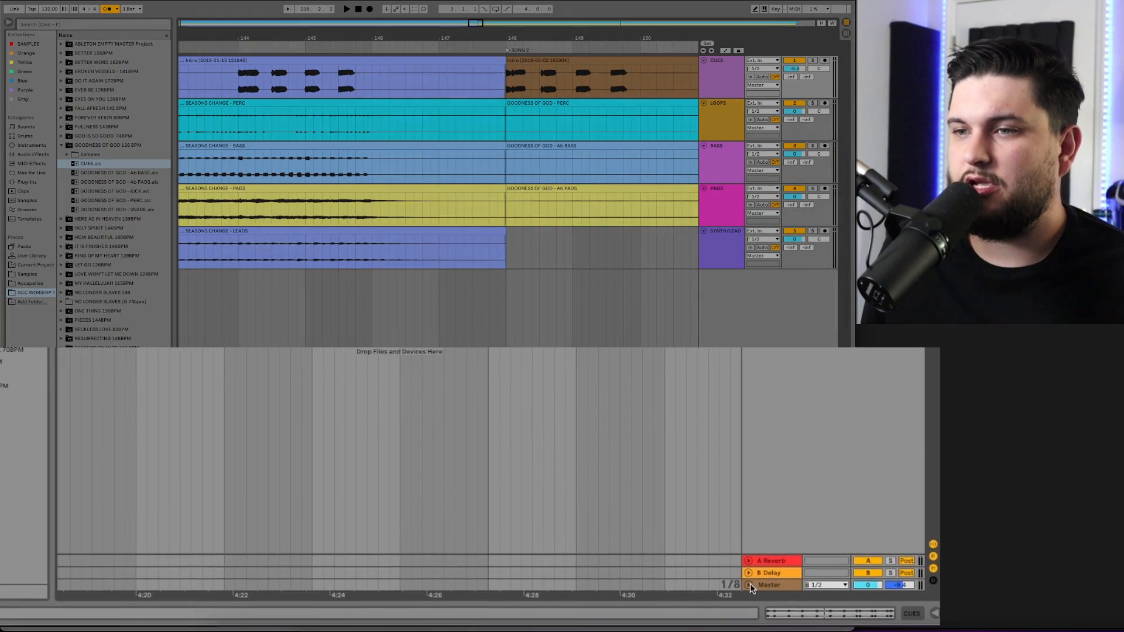
pyautogui.click(749, 585)
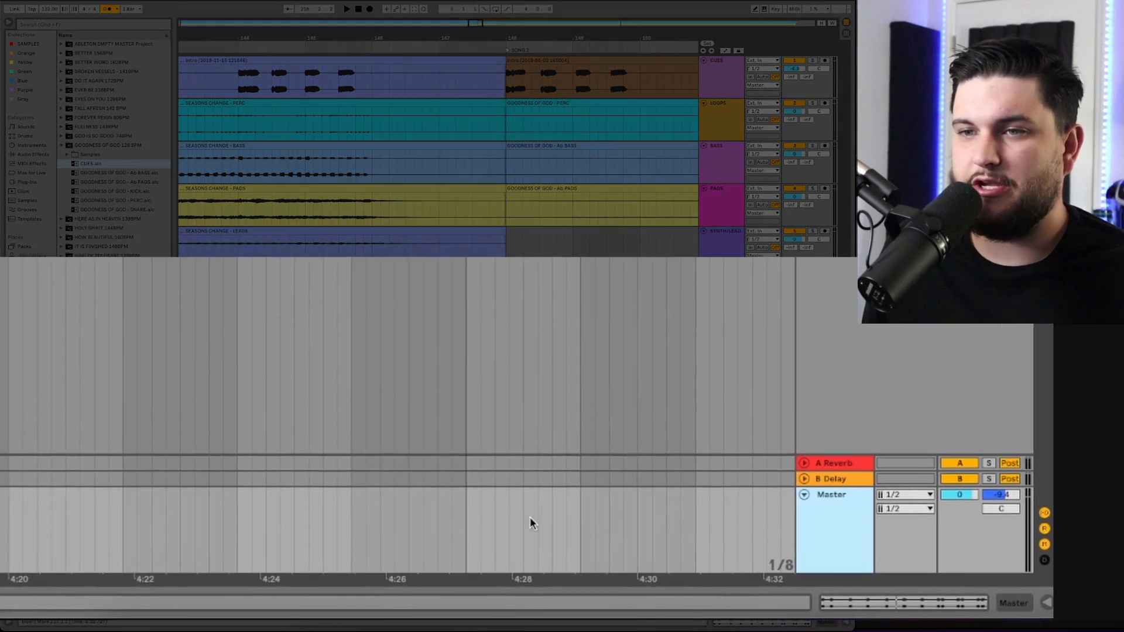
pyautogui.click(456, 511)
pyautogui.press('a')
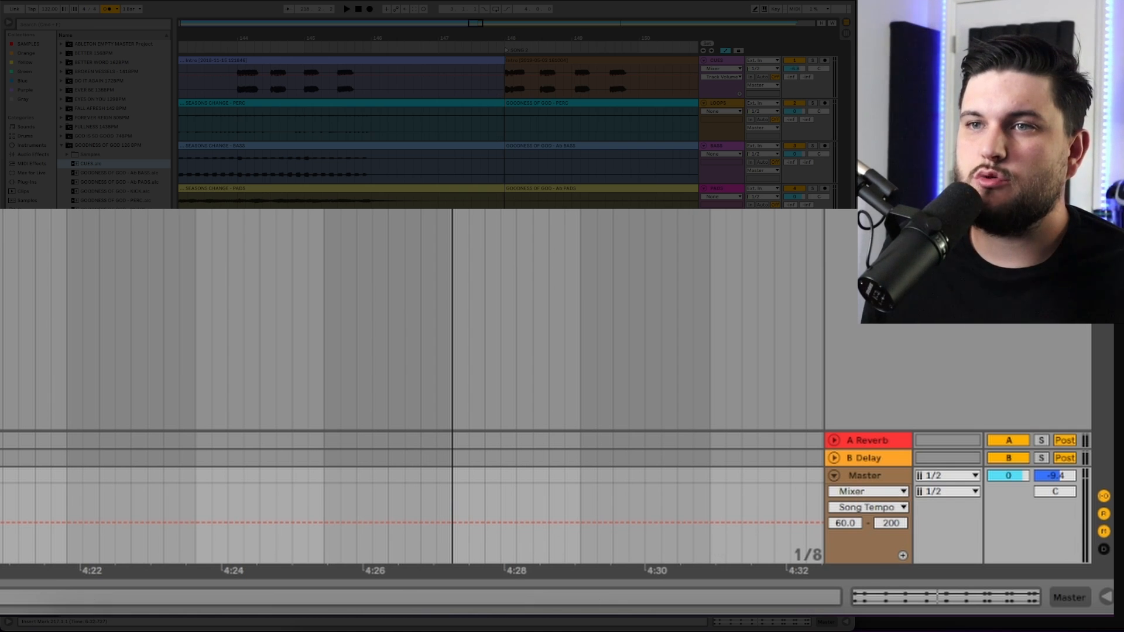
# Step: Add tempo automation points at bar 148 so the song tempo steps instantly to 126 BPM for SONG 2
pyautogui.click(451, 522)
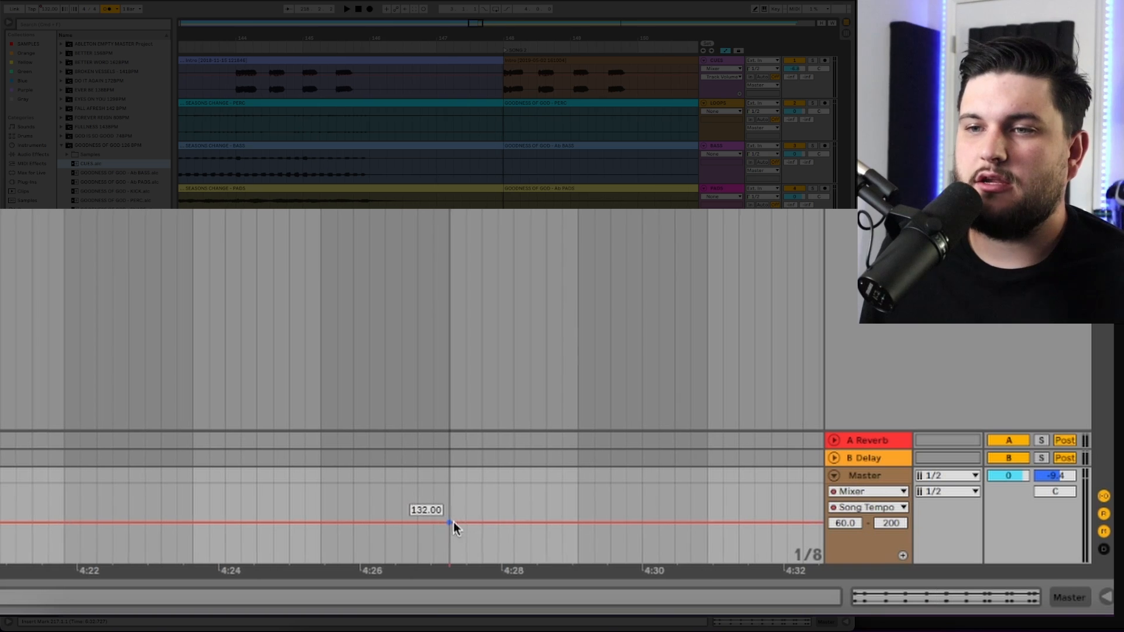
pyautogui.moveTo(475, 523); pyautogui.dragTo(443, 549)
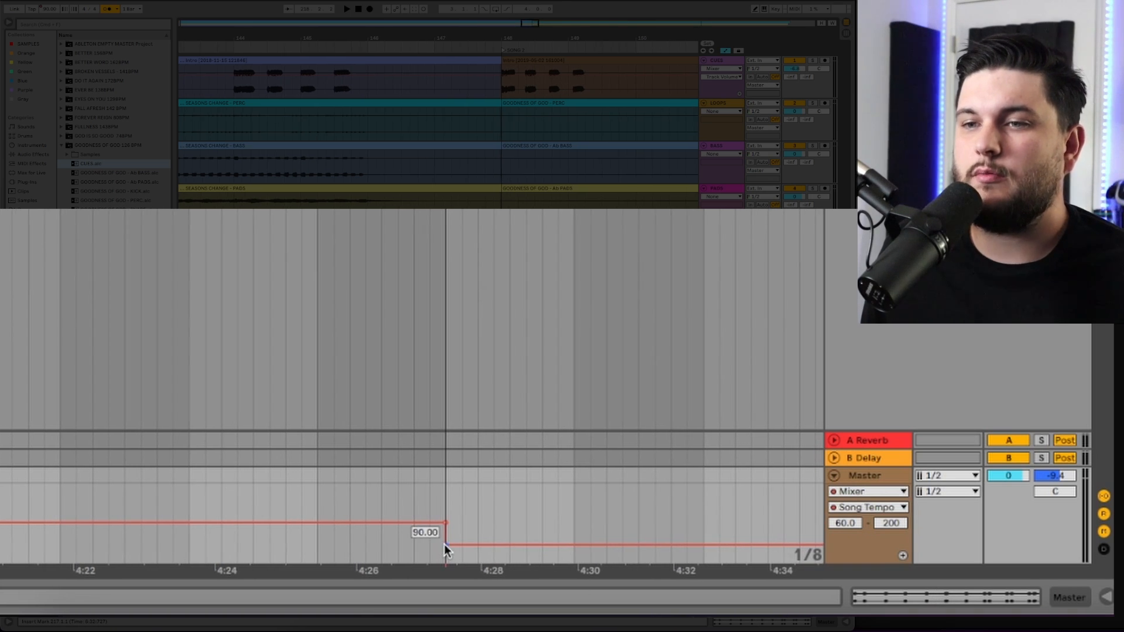
pyautogui.rightClick(444, 544)
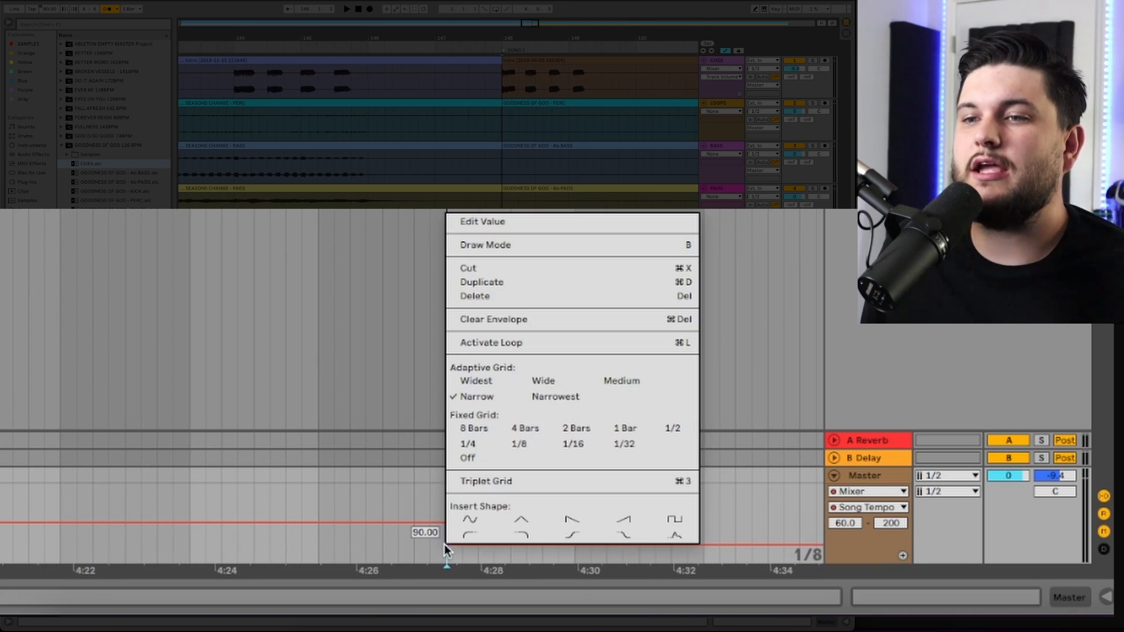
pyautogui.click(479, 222)
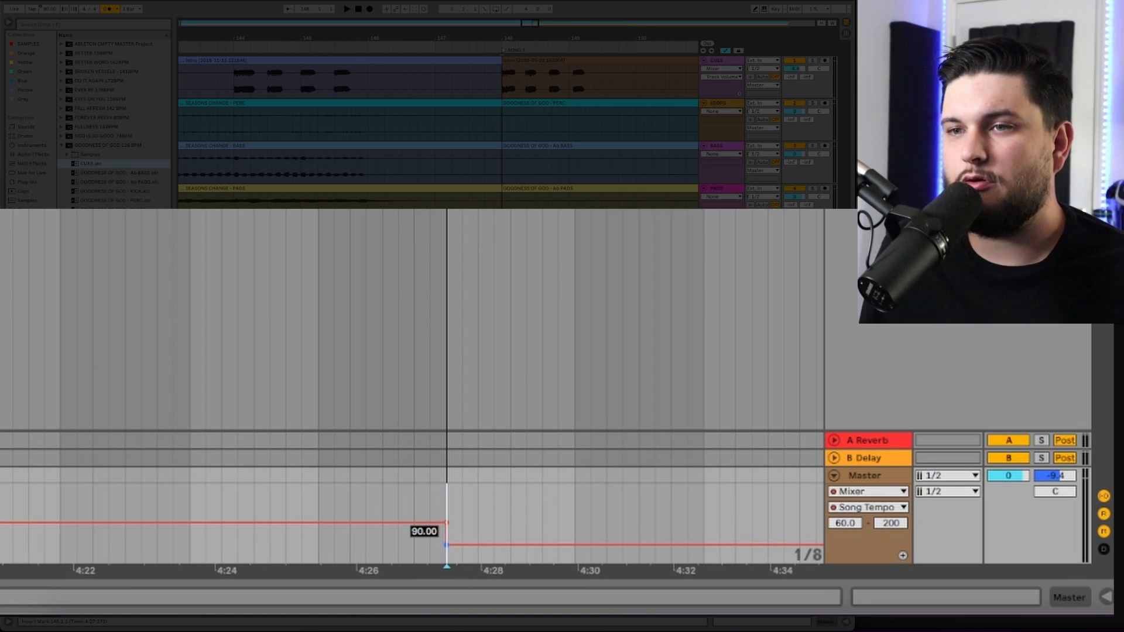
pyautogui.write('1')
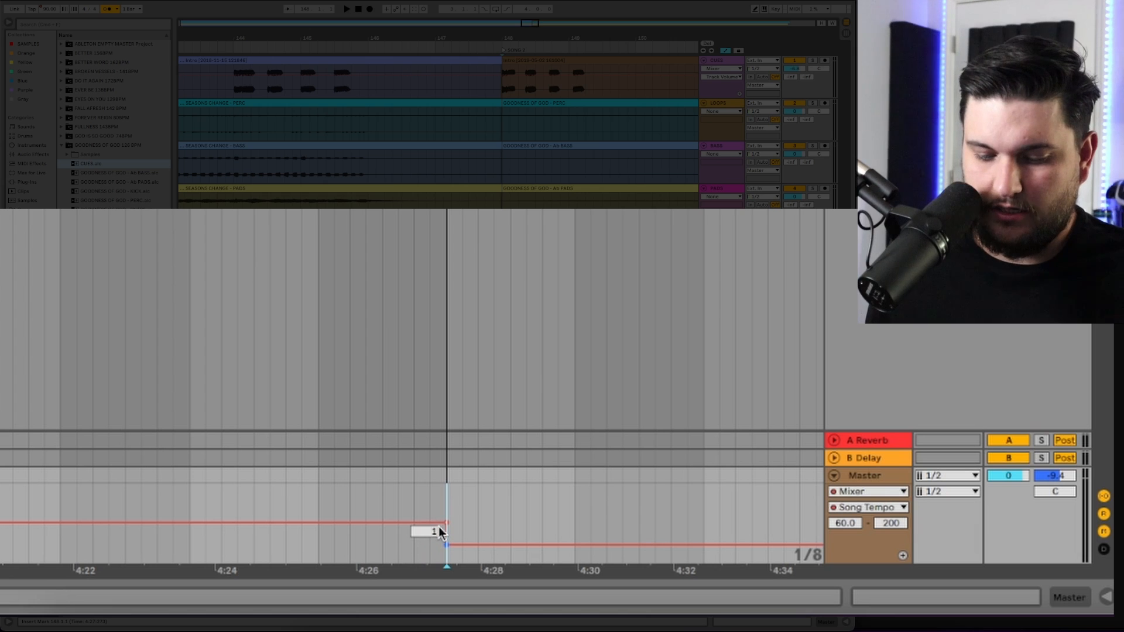
pyautogui.write('26')
pyautogui.press('Return')
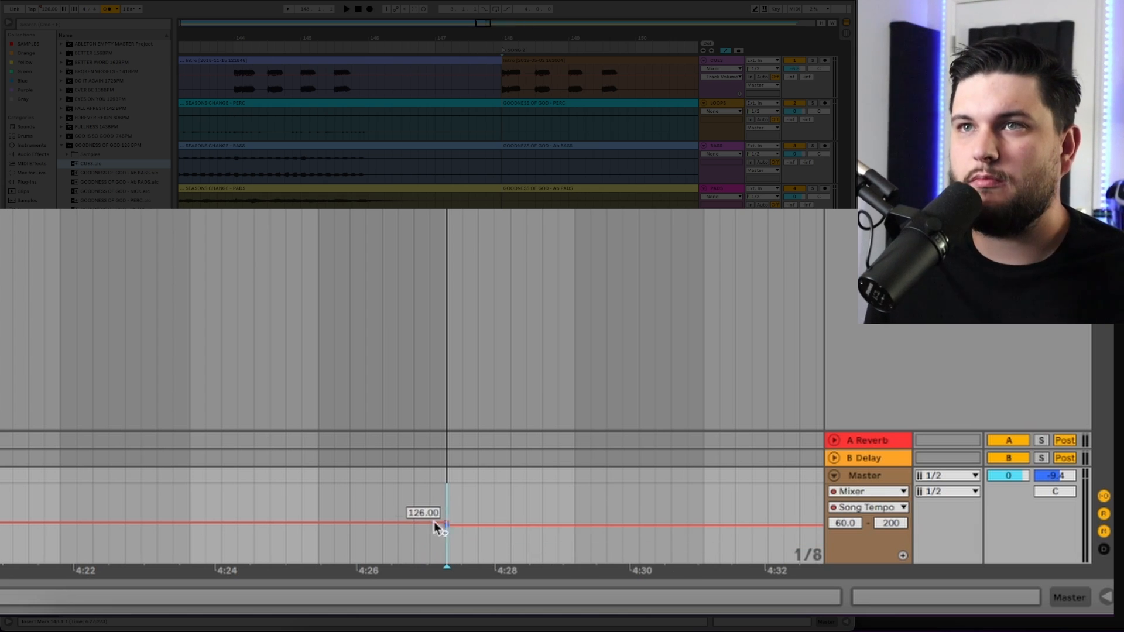
# Step: Play from about bar 145 across the start of SONG 2 to check the tempo change
pyautogui.click(447, 375)
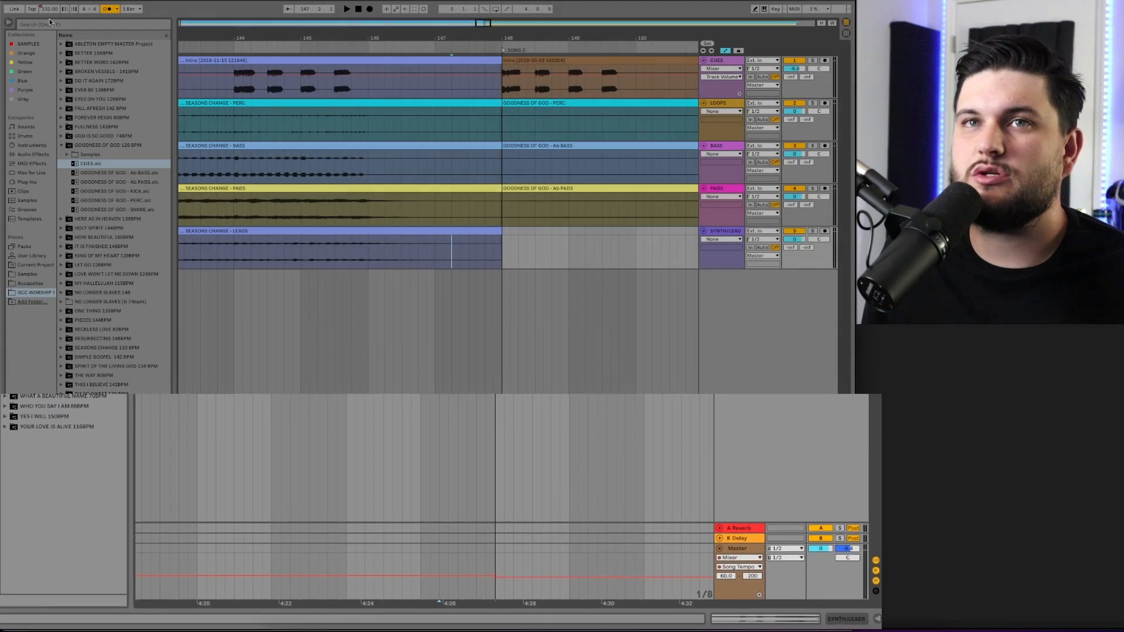
pyautogui.moveTo(482, 23); pyautogui.dragTo(491, 15)
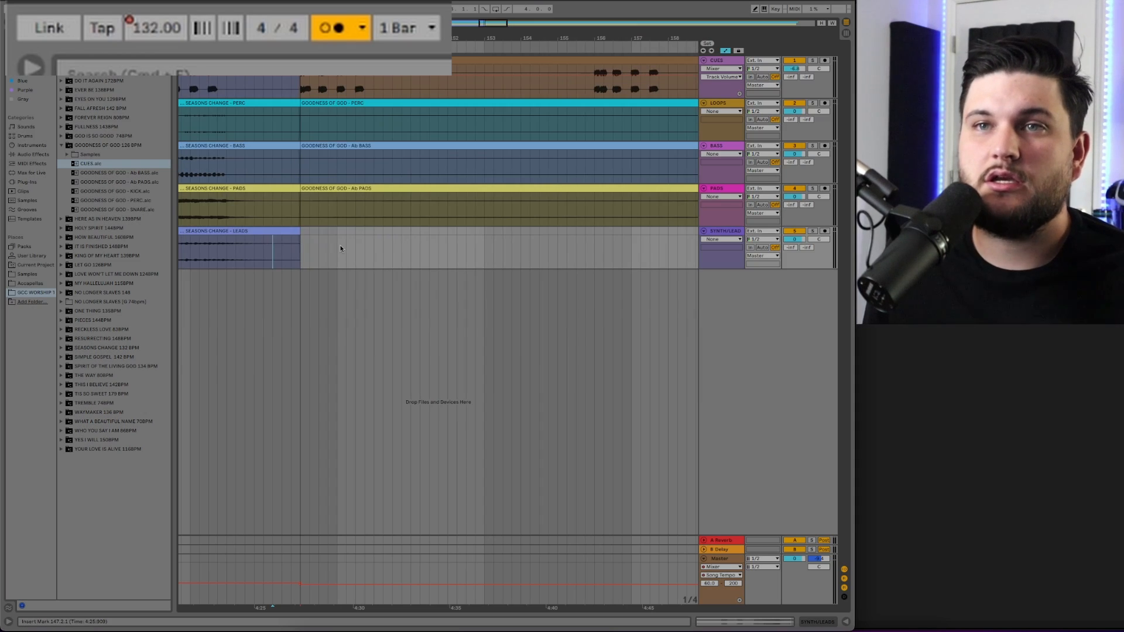
pyautogui.click(346, 252)
pyautogui.click(365, 253)
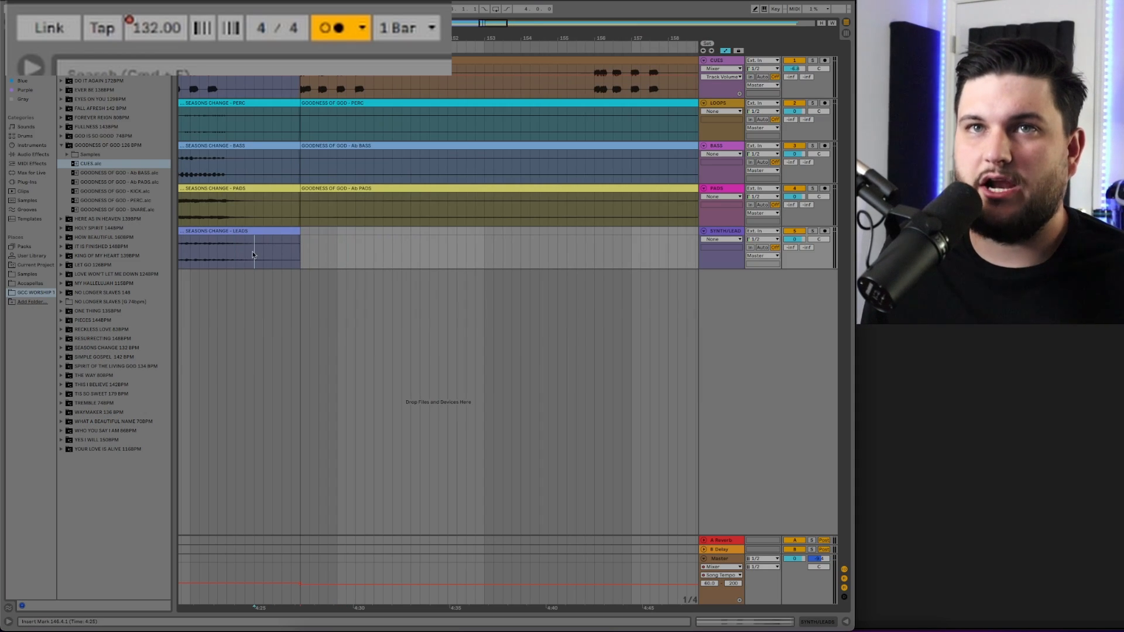
pyautogui.click(264, 252)
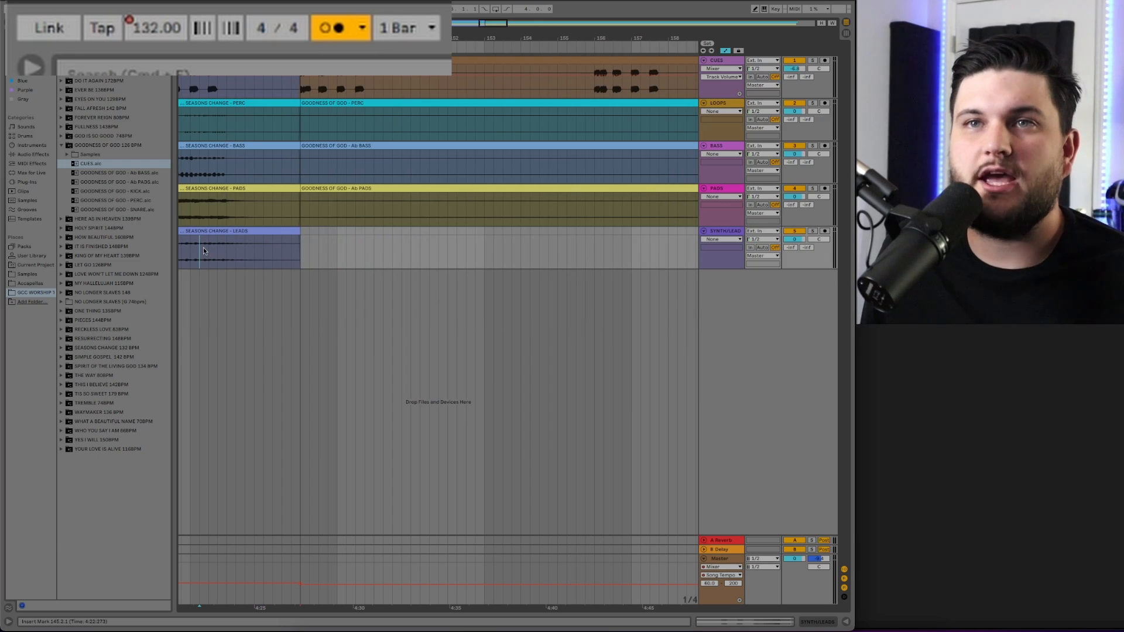
pyautogui.press('space')
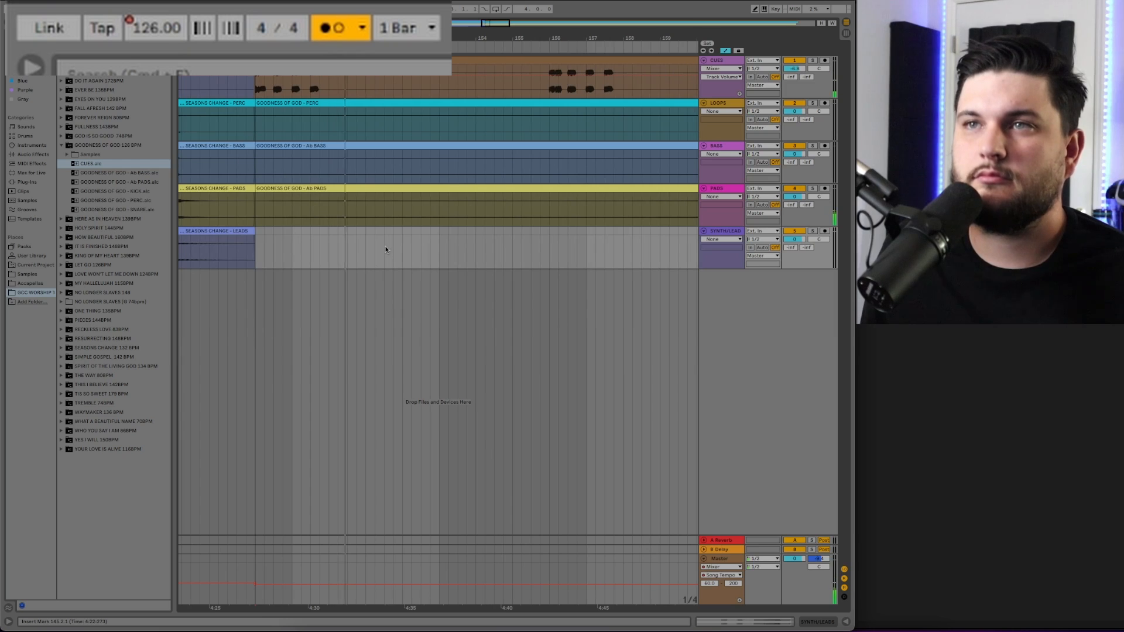
pyautogui.press('space')
pyautogui.moveTo(428, 38); pyautogui.dragTo(428, 8)
pyautogui.hscroll(-3, 300, 124)
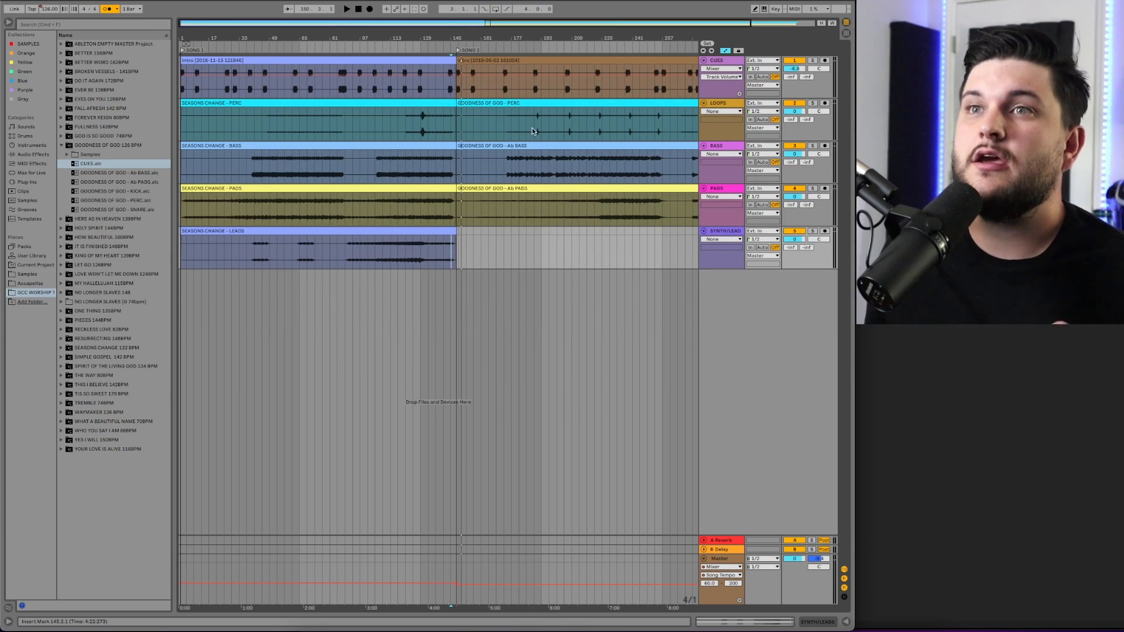
pyautogui.moveTo(420, 39); pyautogui.dragTo(418, 117)
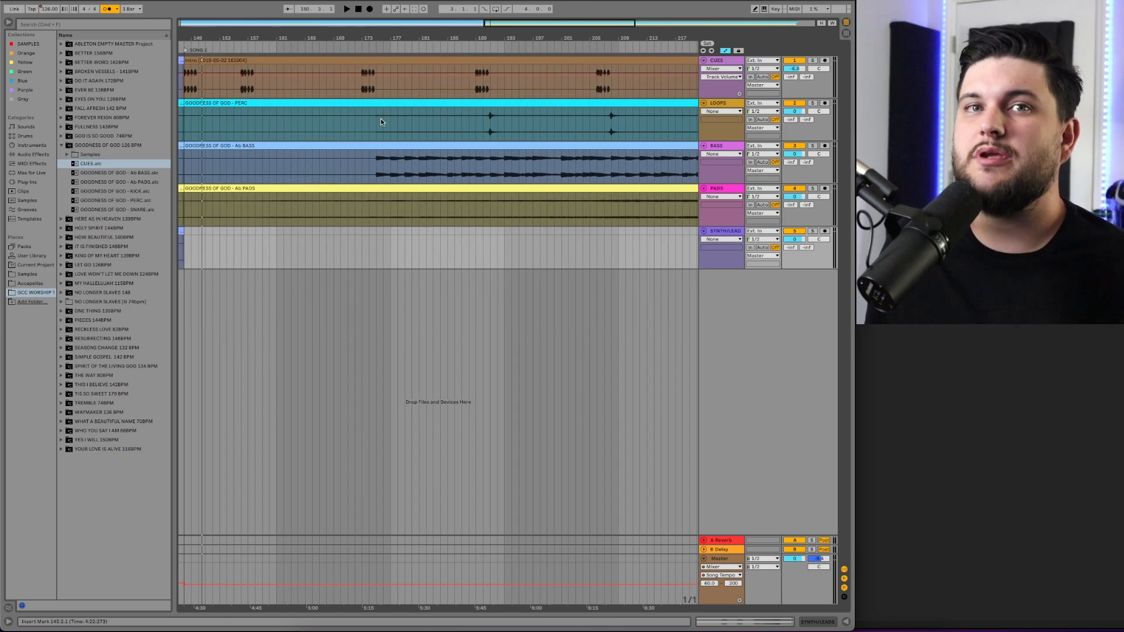
pyautogui.hscroll(-3, 381, 118)
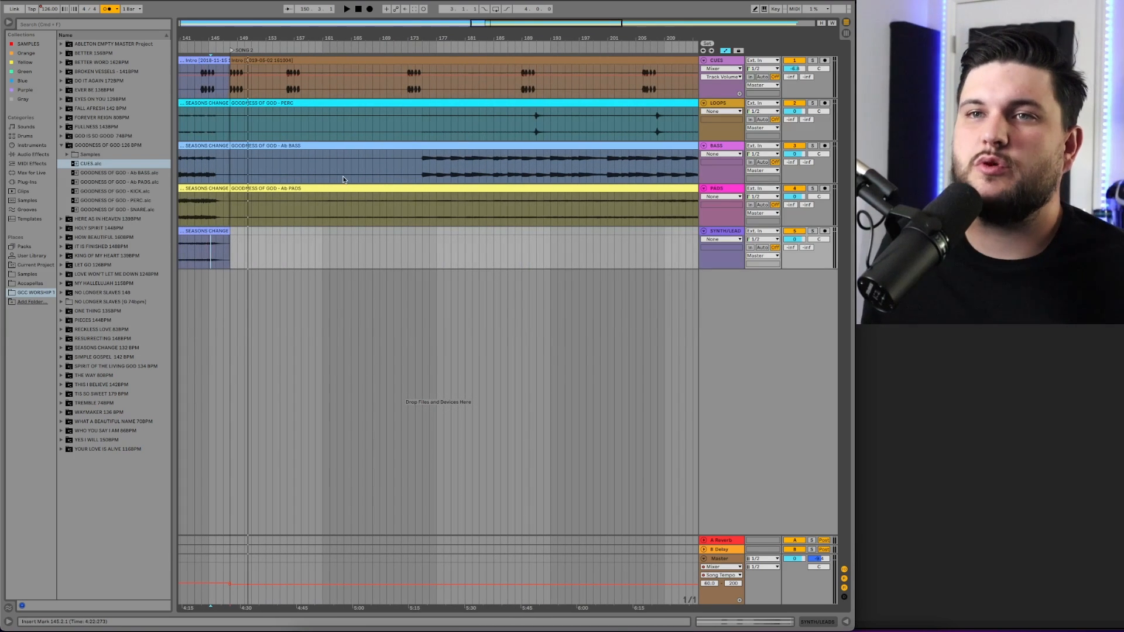
# Step: Warp the GOODNESS OF GOD Ab BASS and Ab PADS clips in Complex mode and transpose them up 1 semitone
pyautogui.click(304, 189)
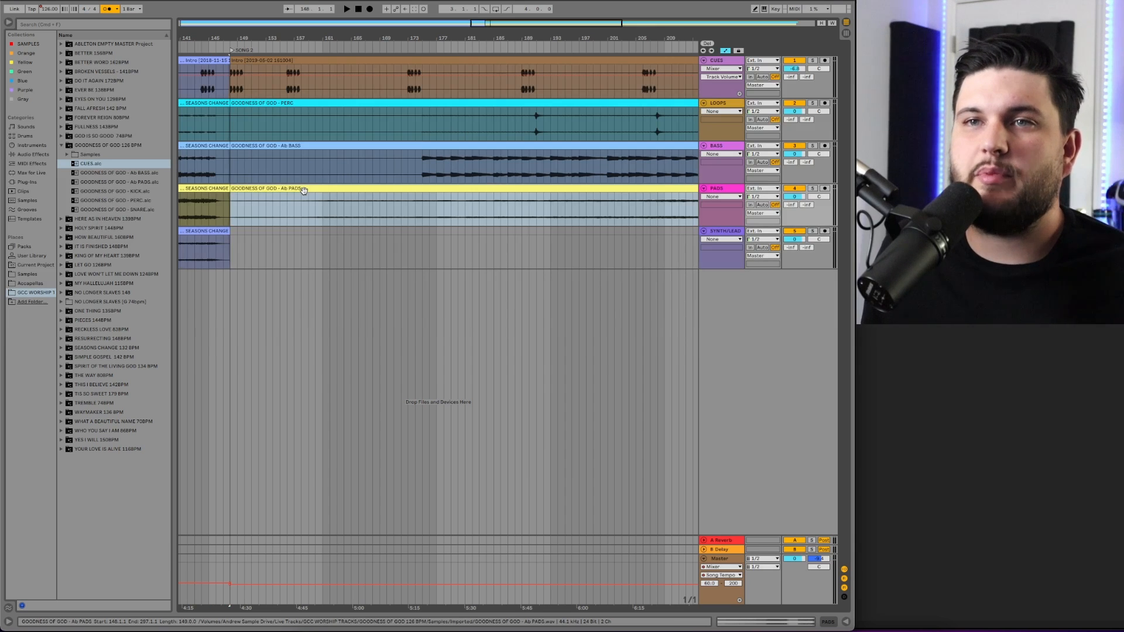
pyautogui.click(376, 146)
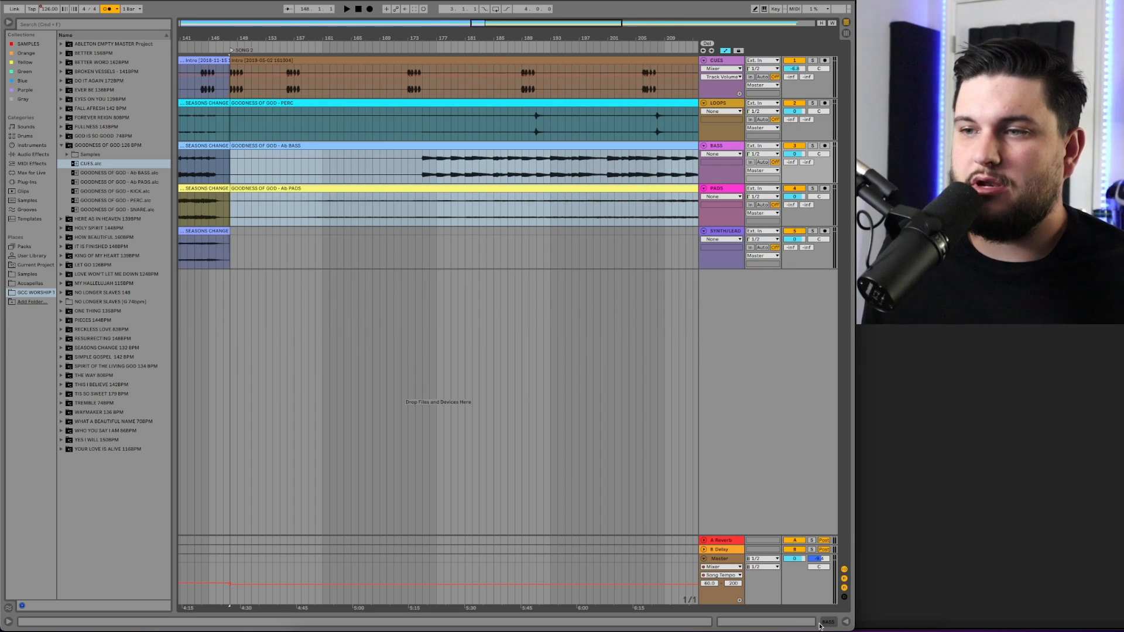
pyautogui.click(847, 623)
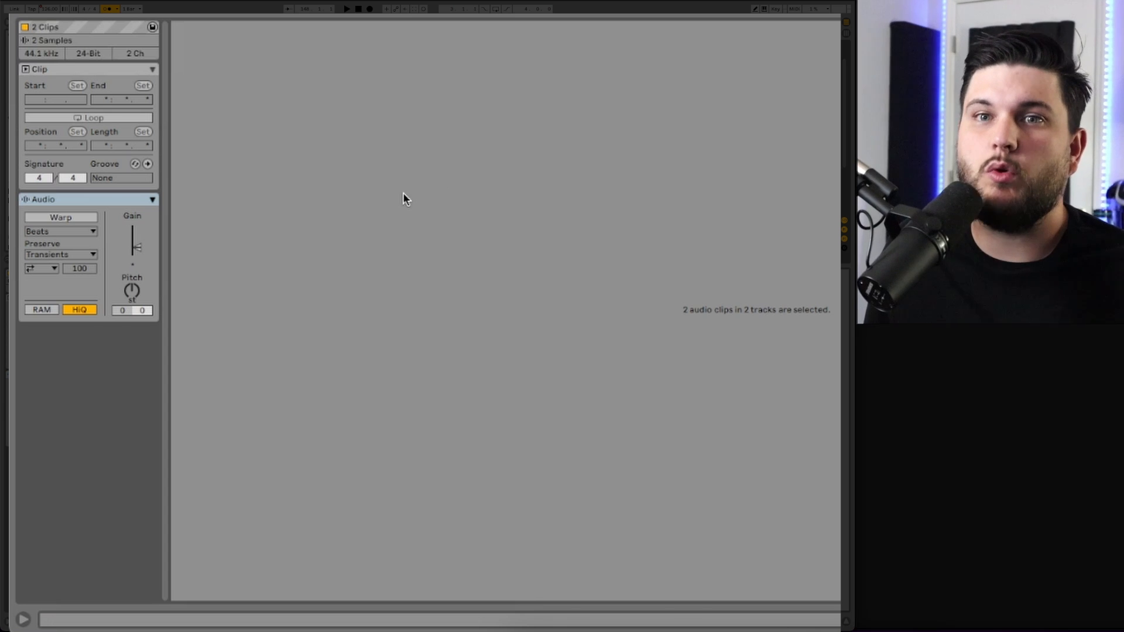
pyautogui.click(82, 216)
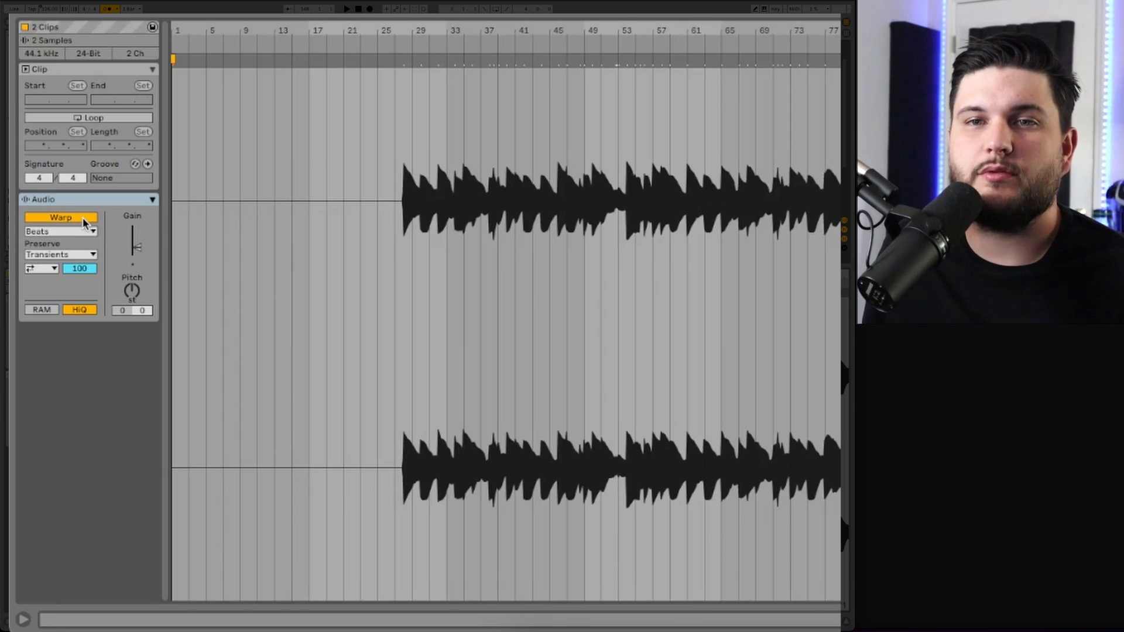
pyautogui.click(87, 230)
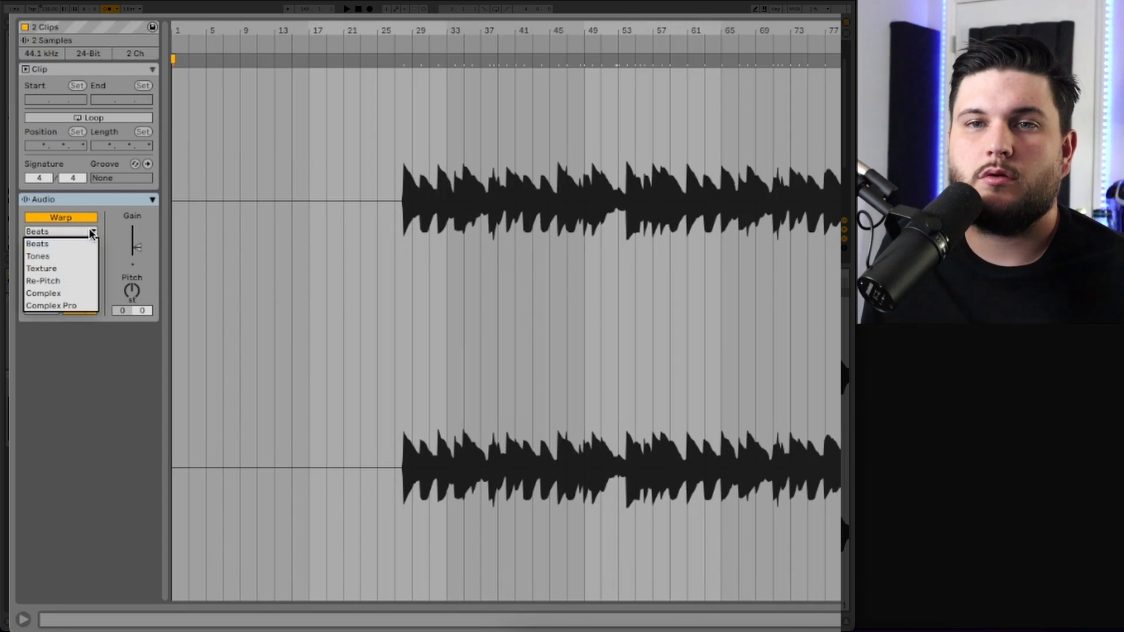
pyautogui.click(69, 289)
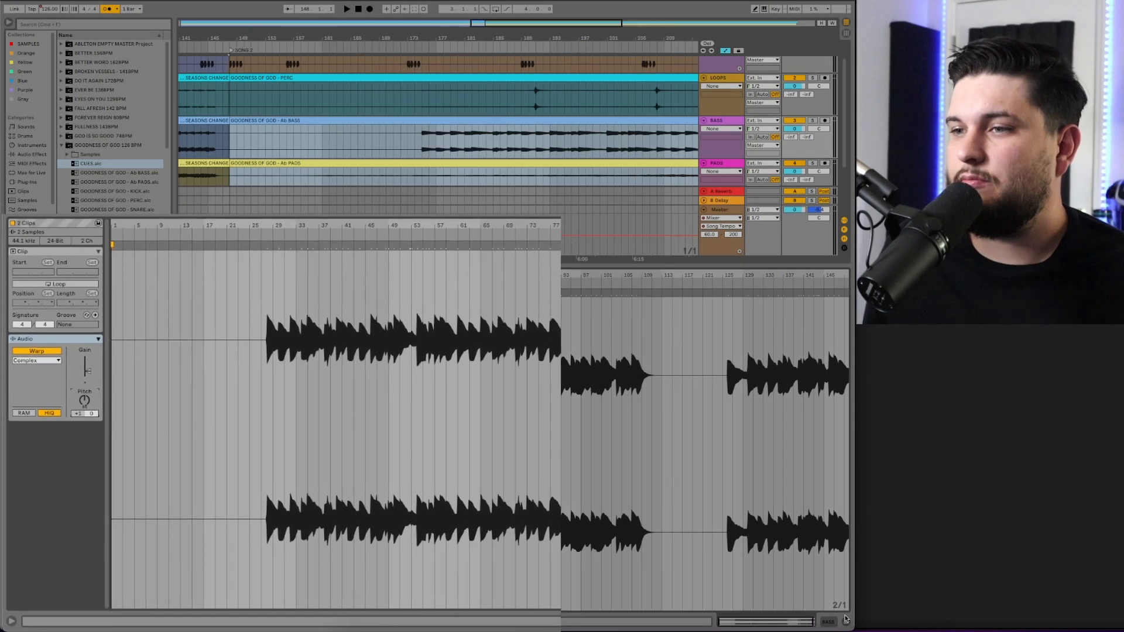
pyautogui.click(846, 621)
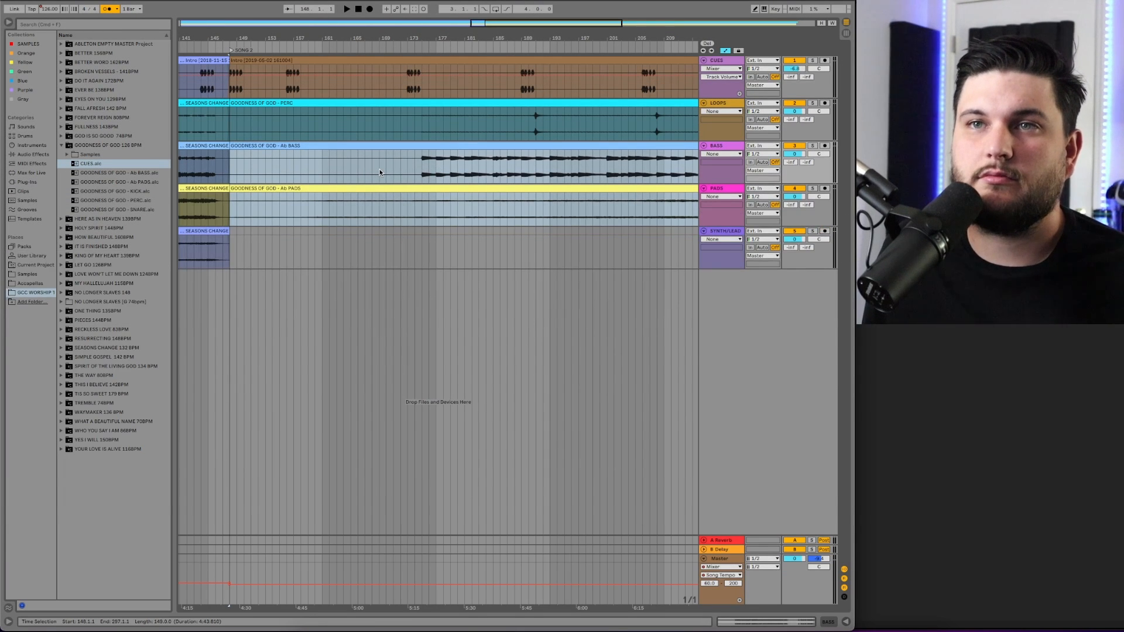
# Step: Play the transposed GOODNESS OF GOD clips from bar 148 and from the bass entry at bar 174
pyautogui.press('space')
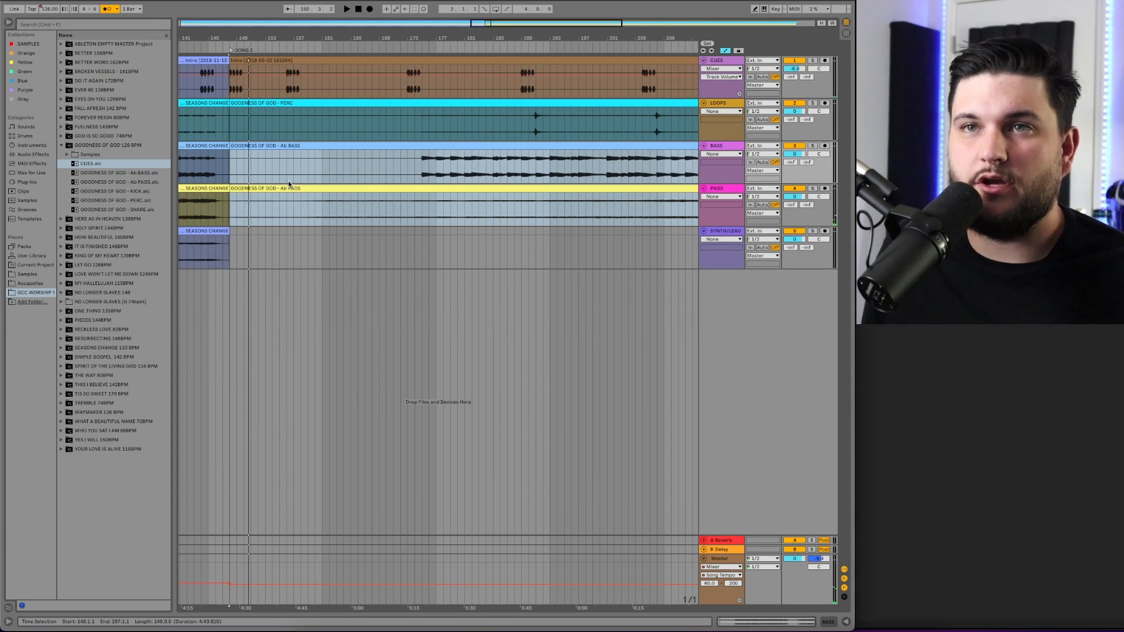
pyautogui.press('space')
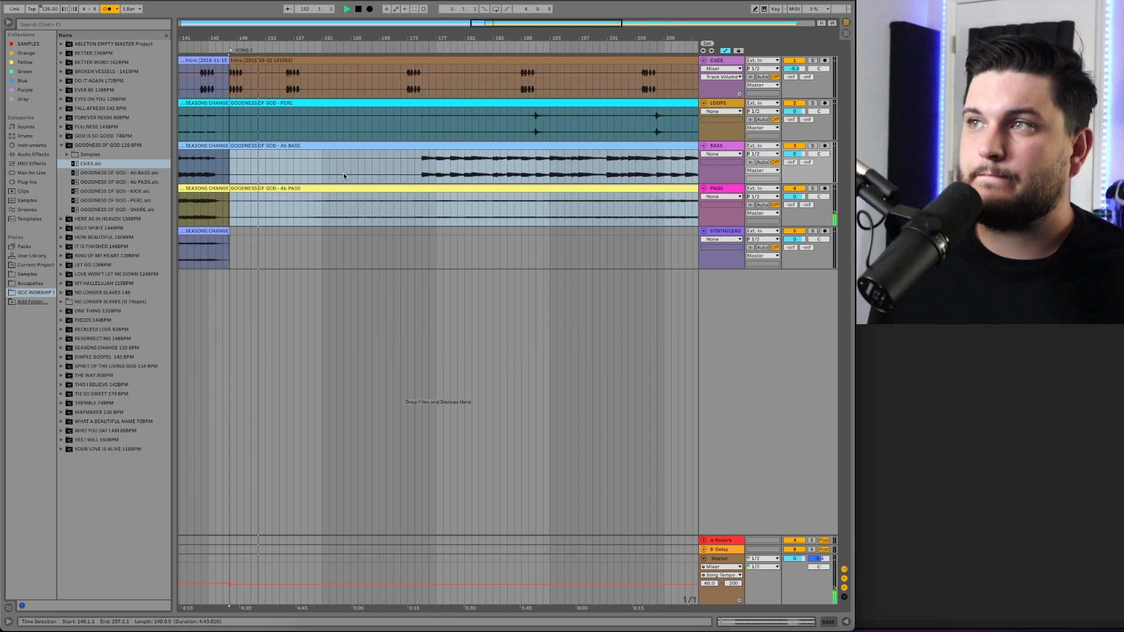
pyautogui.press('space')
pyautogui.click(415, 159)
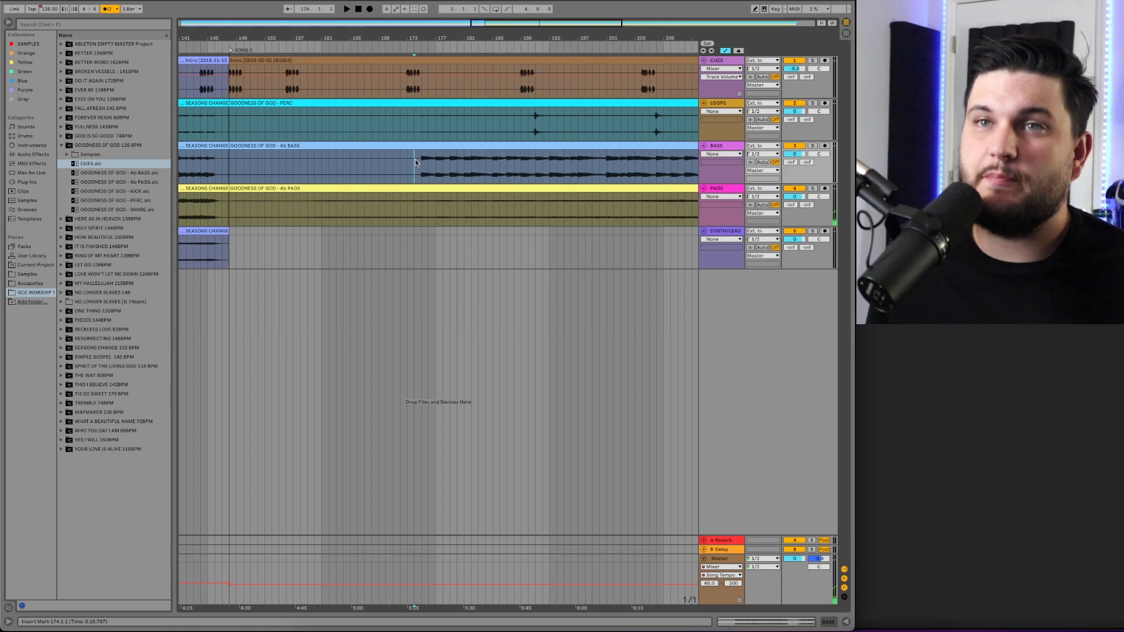
pyautogui.press('space')
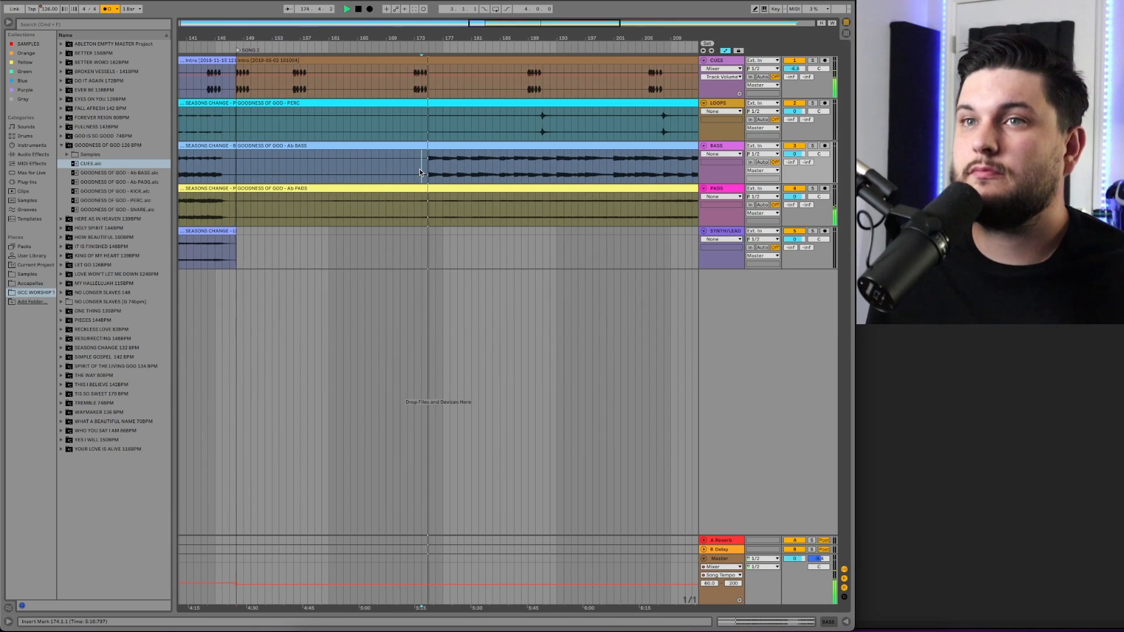
pyautogui.hscroll(-6, 419, 169)
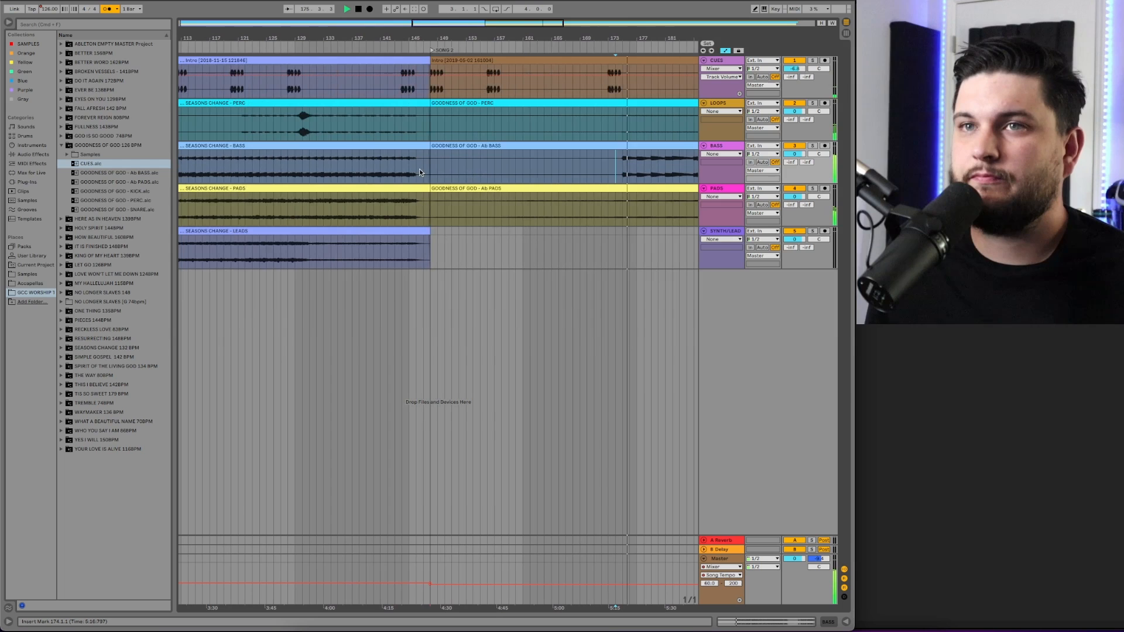
pyautogui.press('space')
# Step: Play from bar 142 through the end of SEASONS CHANGE into SONG 2 to check the key transition
pyautogui.click(388, 167)
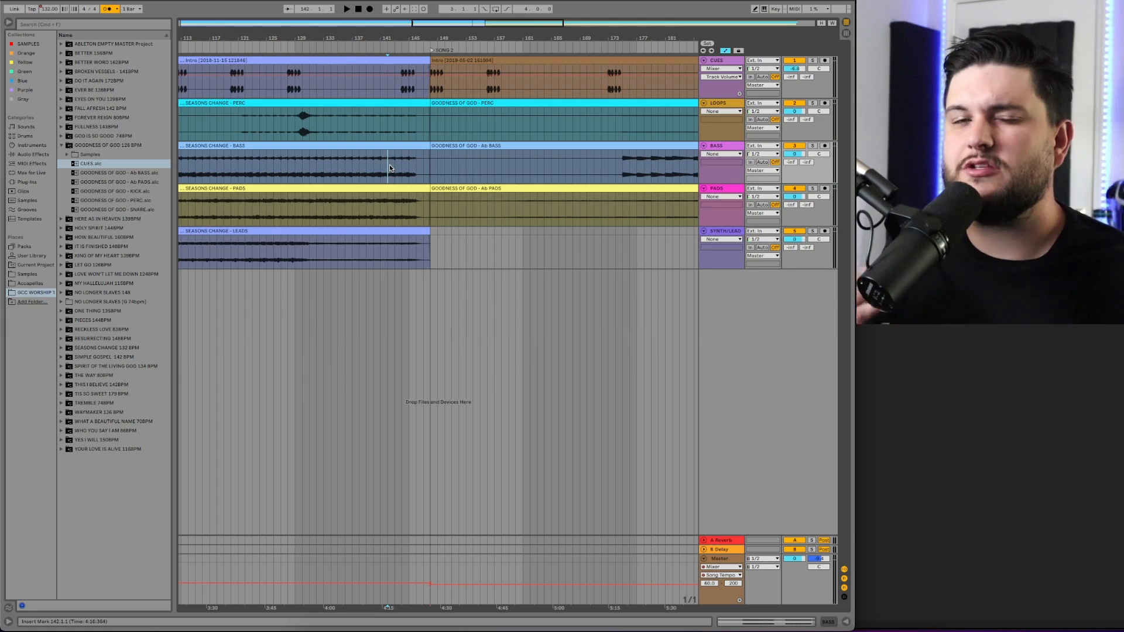
pyautogui.press('space')
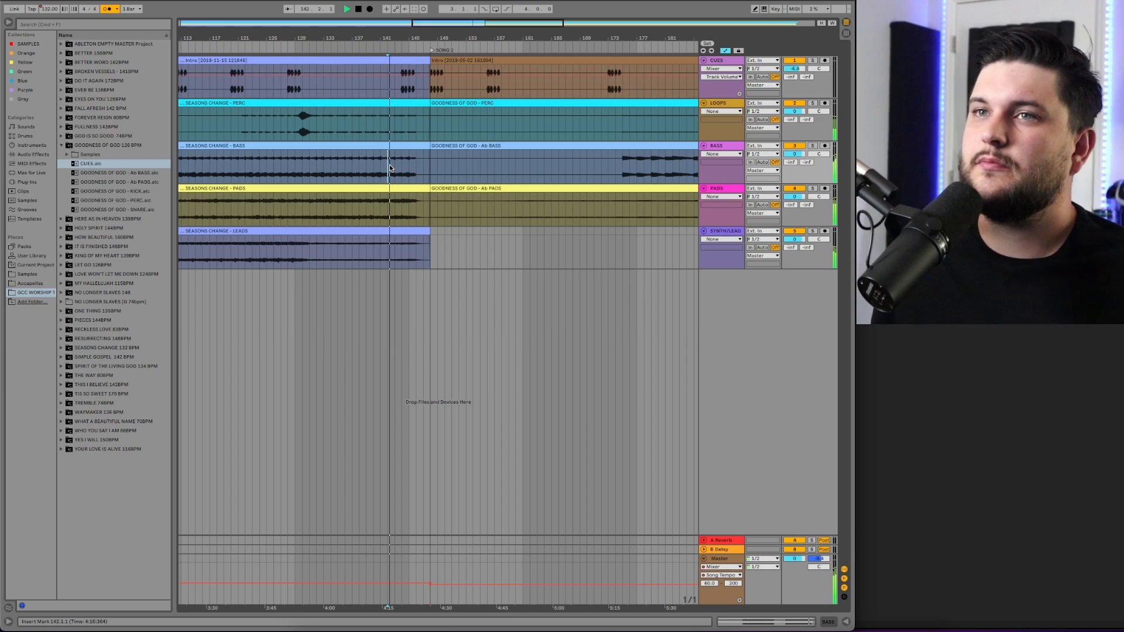
pyautogui.hscroll(-5, 533, 227)
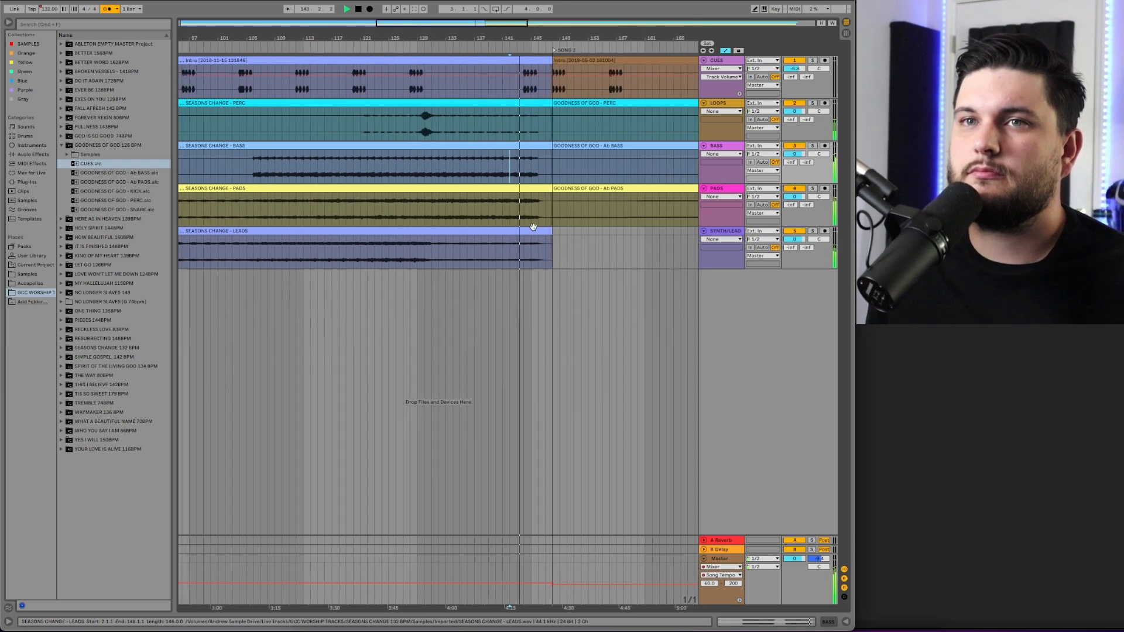
pyautogui.hscroll(5, 533, 227)
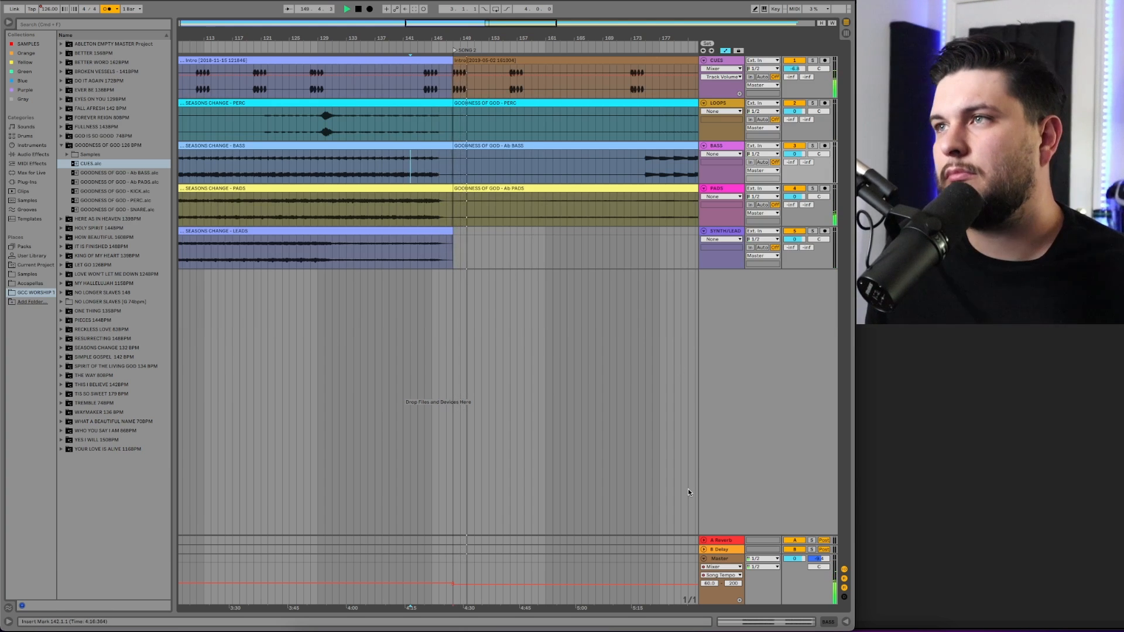
pyautogui.press('space')
# Step: Add a locator named SONG 3 at bar 385, in the empty space beyond the end of SONG 2
pyautogui.hscroll(15, 467, 405)
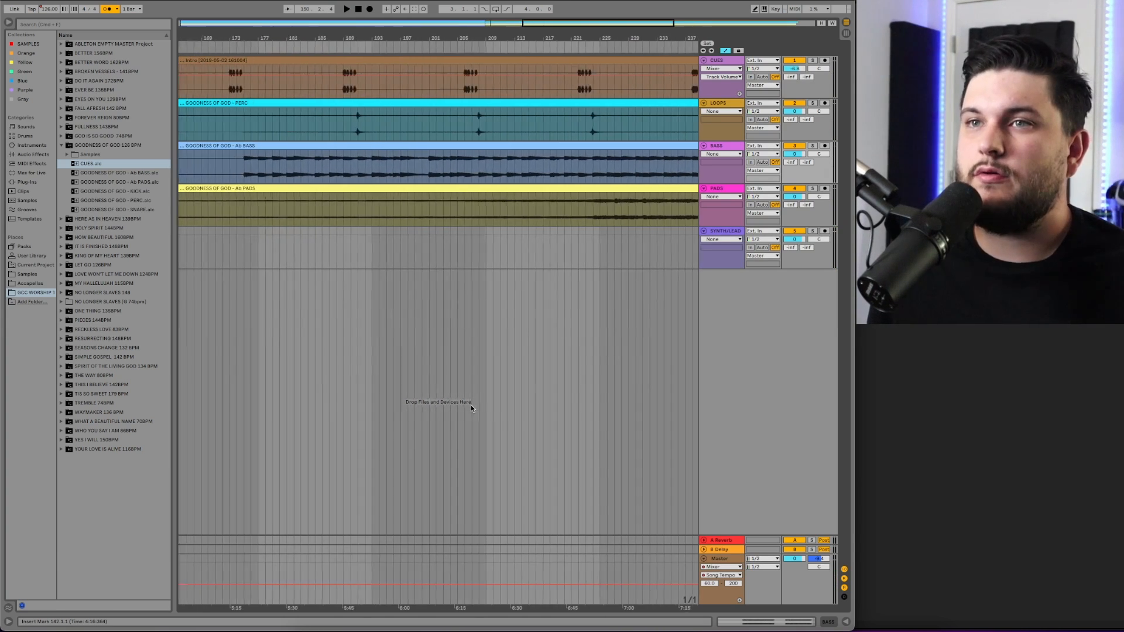
pyautogui.hscroll(-12, 434, 319)
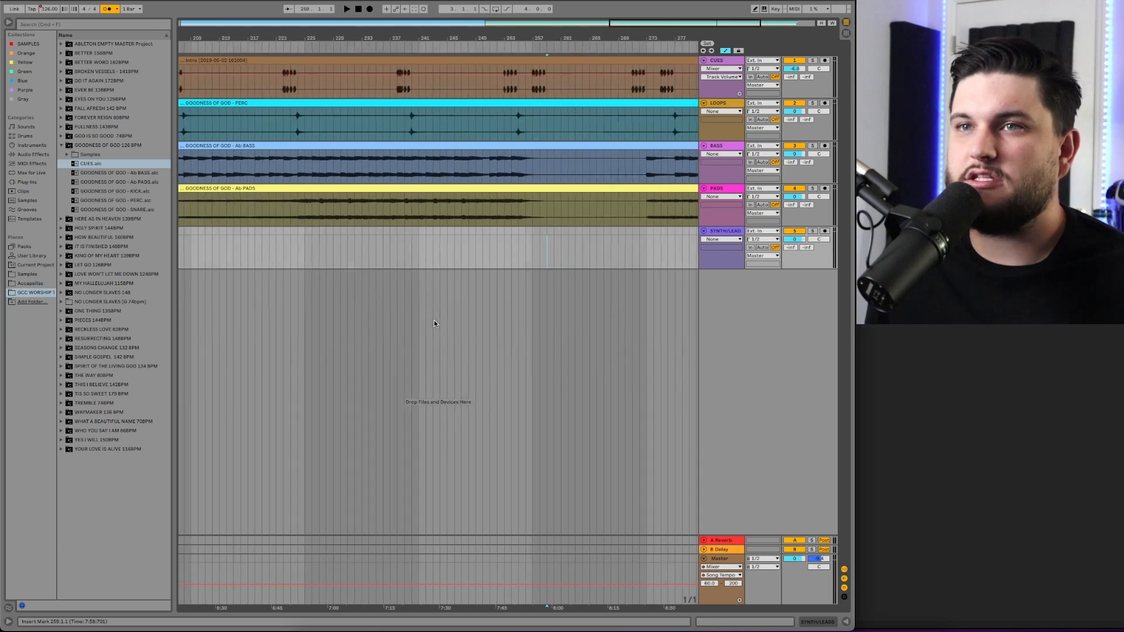
pyautogui.hscroll(12, 433, 323)
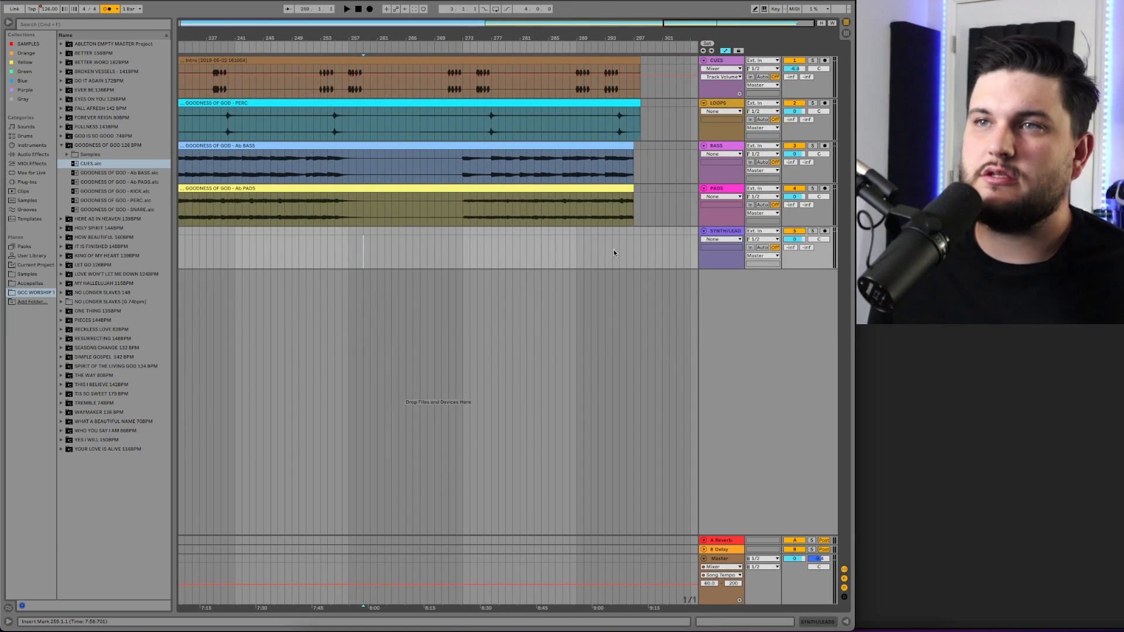
pyautogui.moveTo(697, 220); pyautogui.dragTo(633, 82)
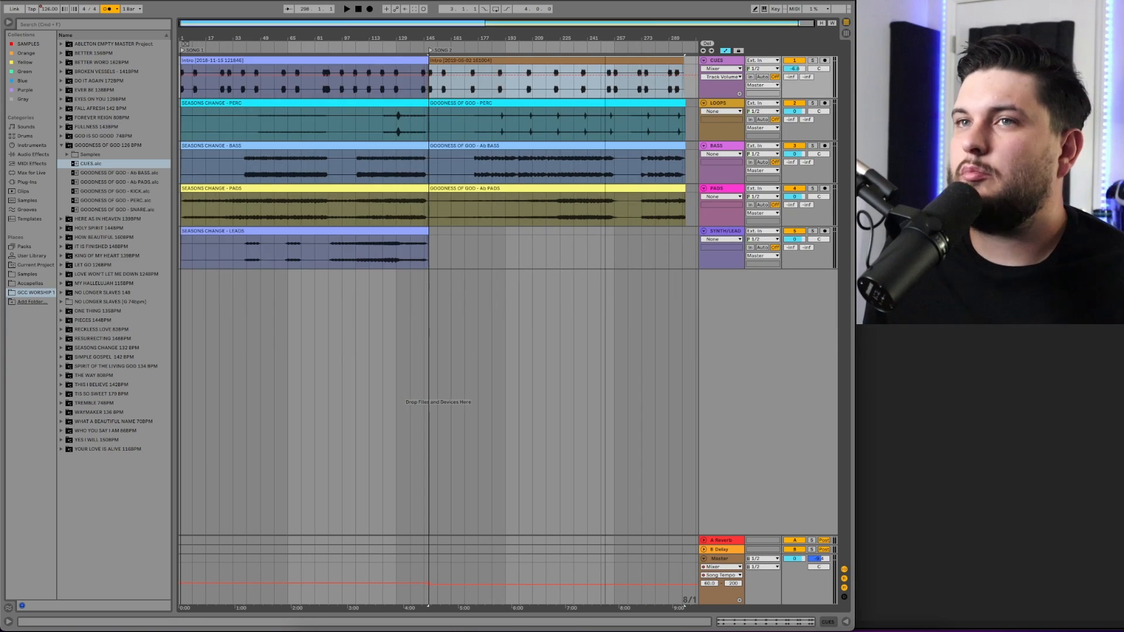
pyautogui.moveTo(626, 253); pyautogui.dragTo(755, 257)
pyautogui.click(605, 253)
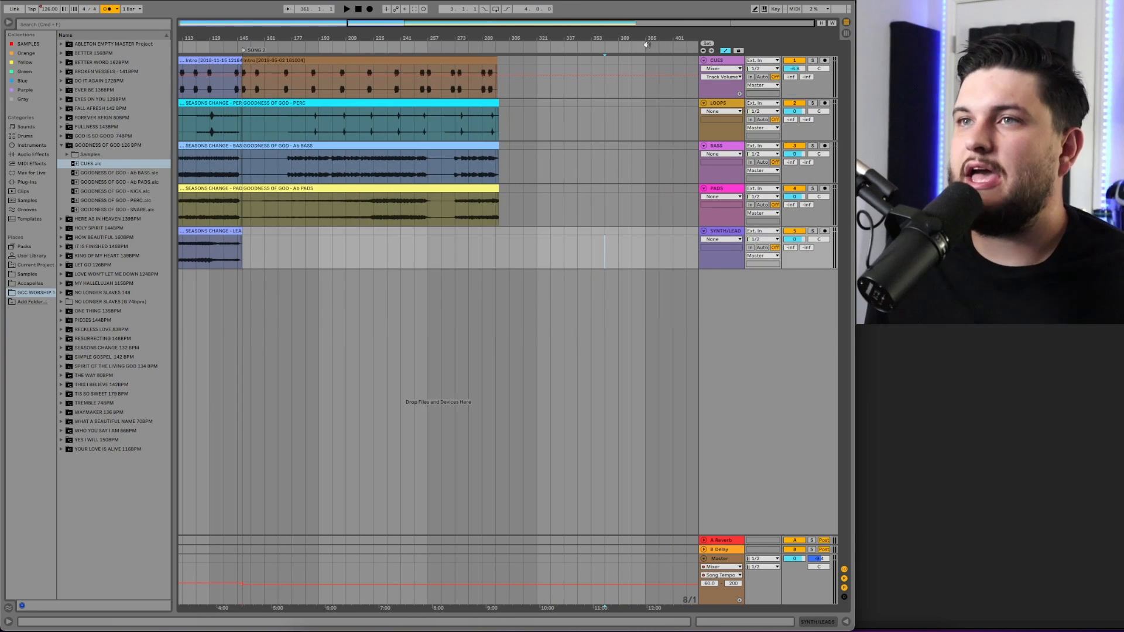
pyautogui.rightClick(648, 47)
pyautogui.click(668, 70)
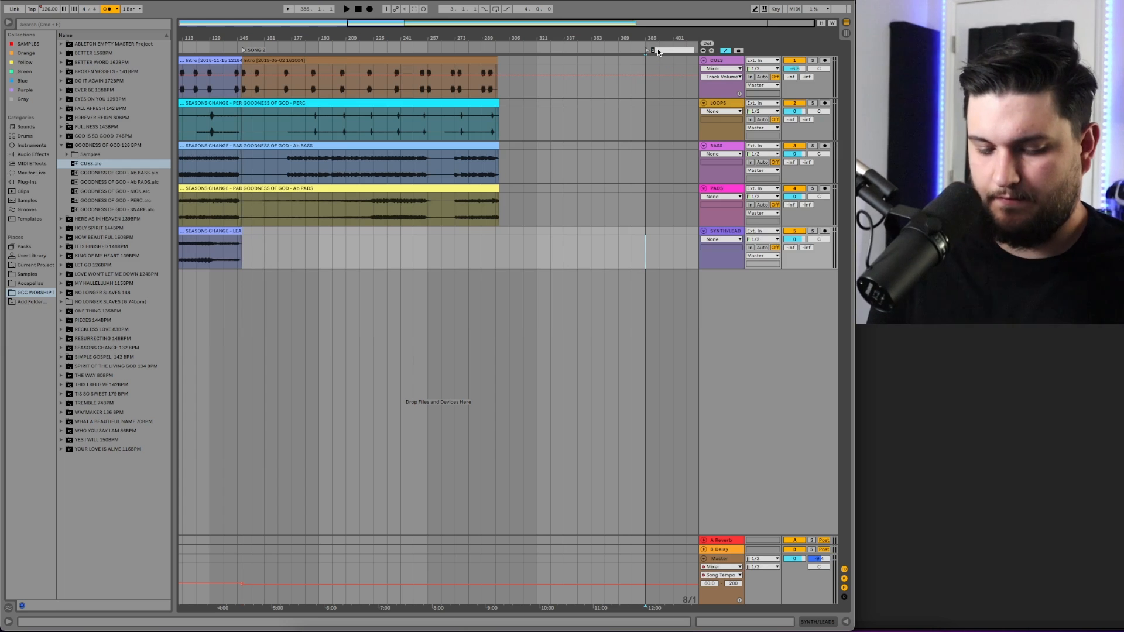
pyautogui.write('SONG 3')
pyautogui.press('Return')
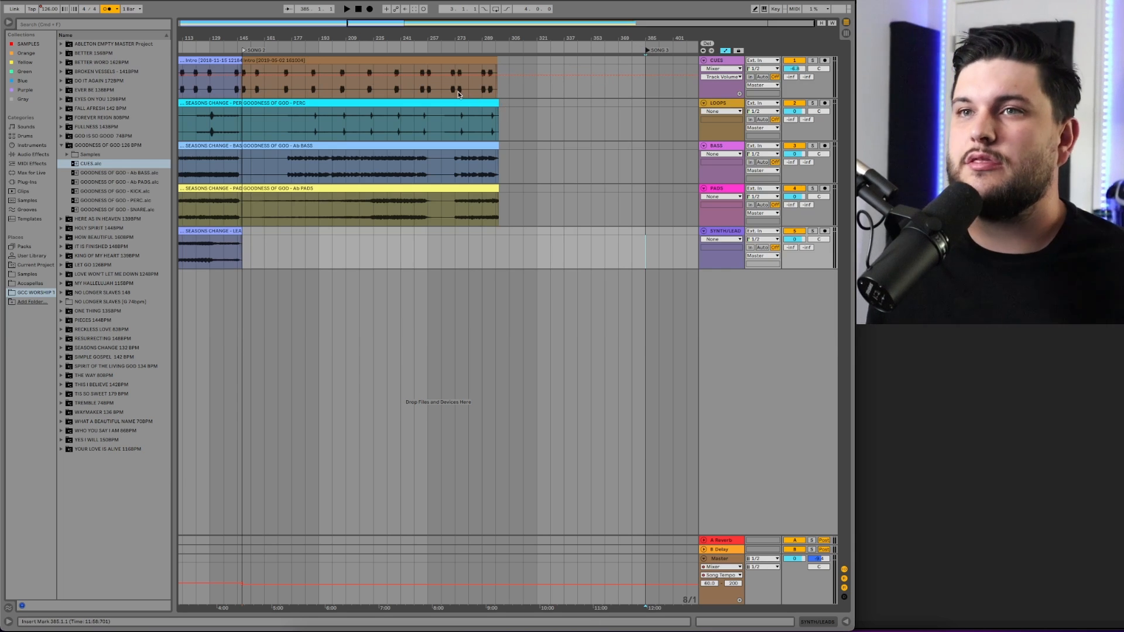
# Step: Try placing the EVER BE - C LEADS stem on the SYNTH/LEAD track at the SONG 3 locator
pyautogui.moveTo(480, 38)
pyautogui.mouseDown()
pyautogui.moveTo(527, 56)
pyautogui.moveTo(498, 87)
pyautogui.moveTo(398, 97)
pyautogui.mouseUp()
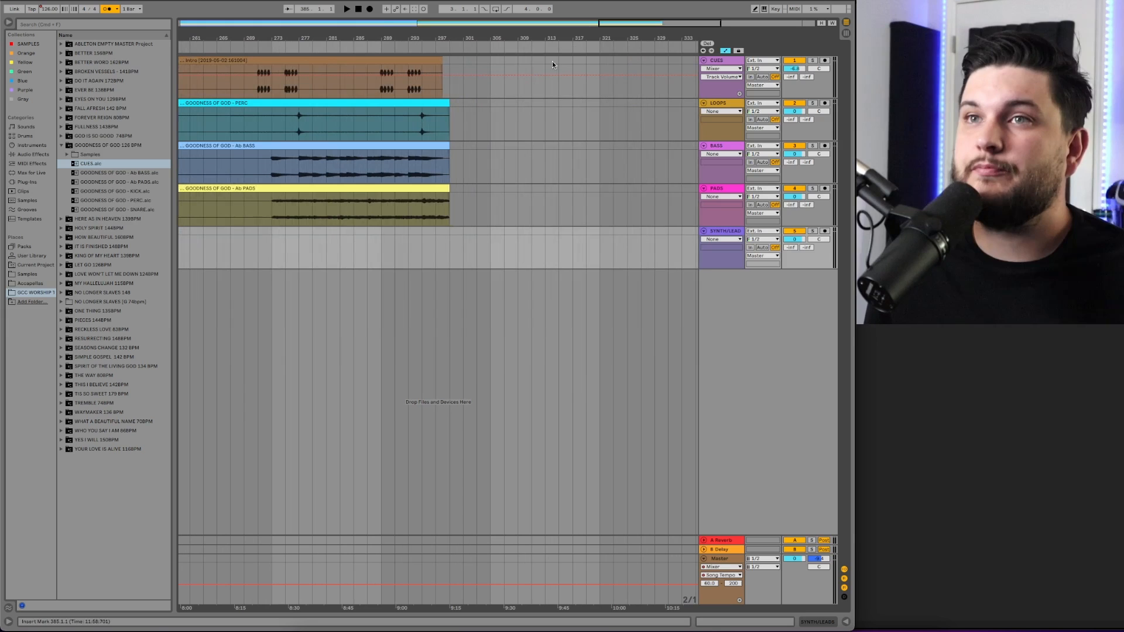
pyautogui.click(441, 60)
pyautogui.moveTo(635, 22); pyautogui.dragTo(773, 21)
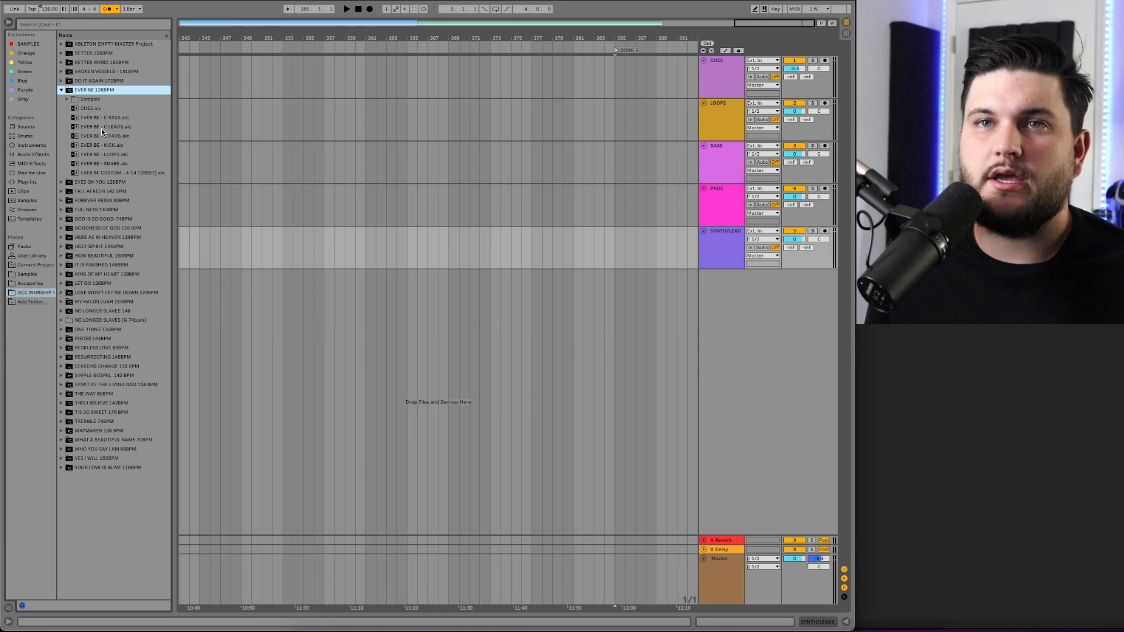
pyautogui.moveTo(100, 127); pyautogui.dragTo(609, 233)
pyautogui.hscroll(5, 588, 204)
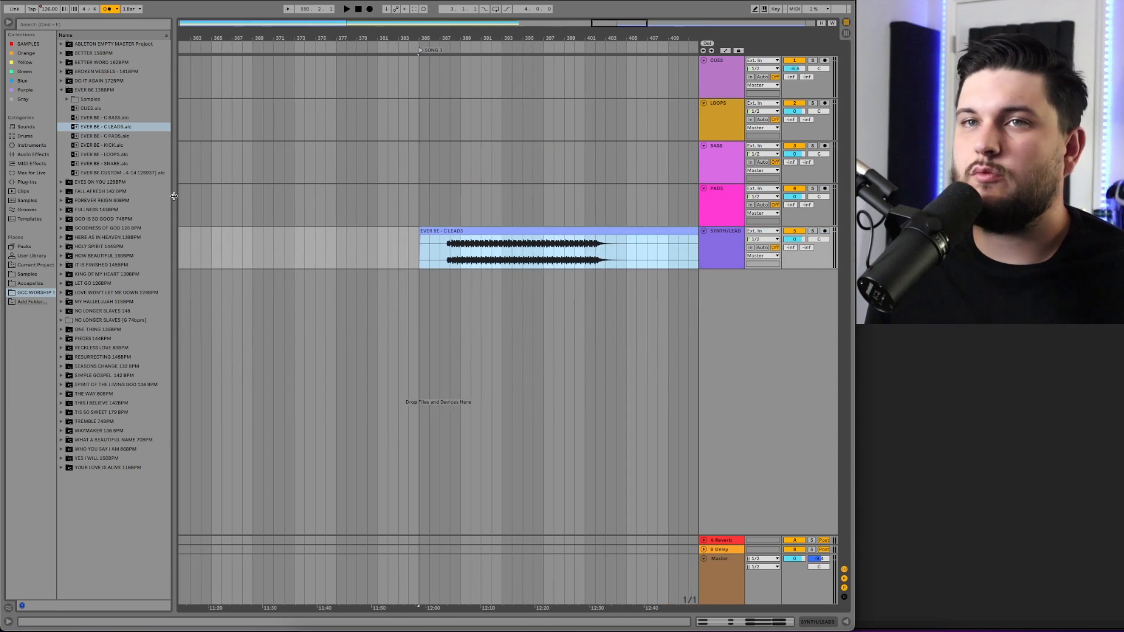
pyautogui.click(460, 231)
pyautogui.press('Delete')
# Step: Show the automation and add Song Tempo points at bar 385 that step the tempo instantly to 138 BPM for SONG 3
pyautogui.press('a')
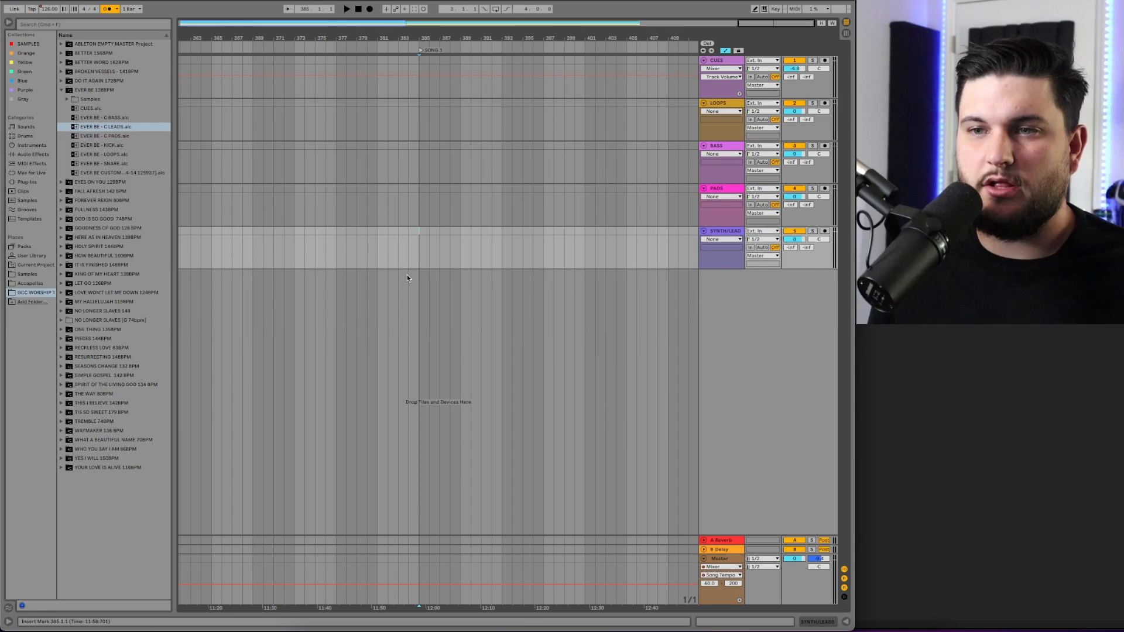
pyautogui.click(419, 585)
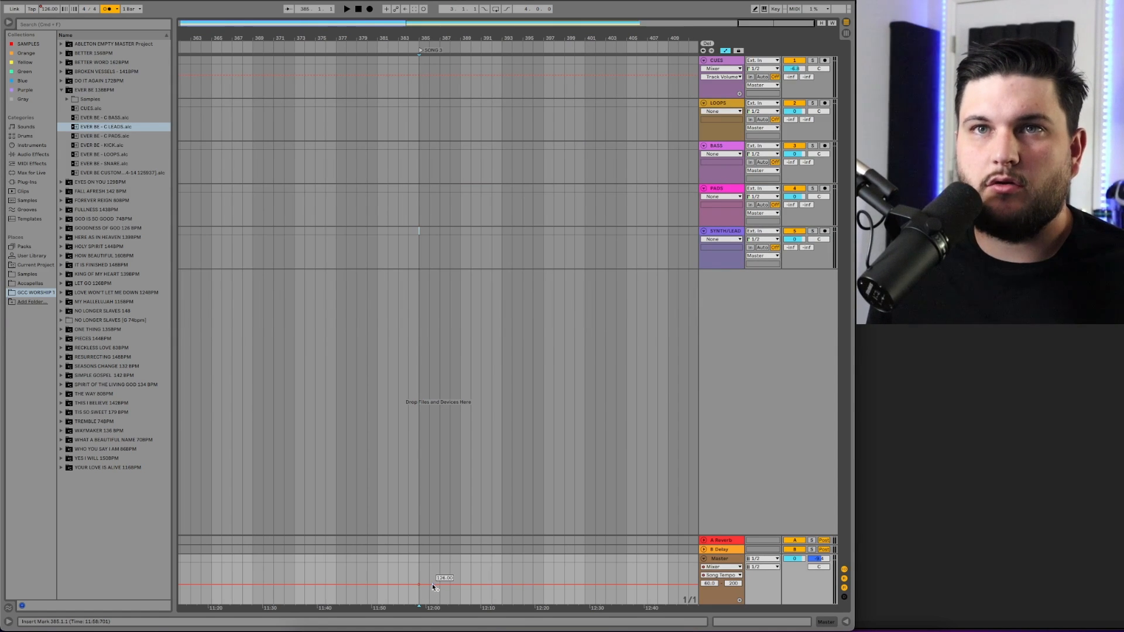
pyautogui.moveTo(432, 584); pyautogui.dragTo(432, 578)
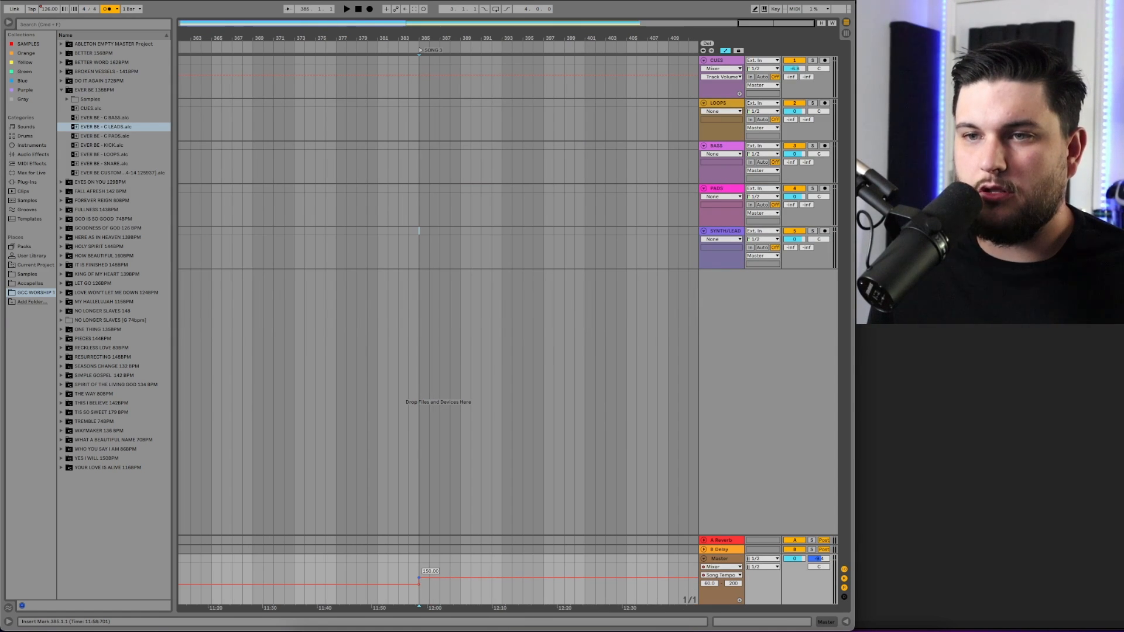
pyautogui.rightClick(419, 580)
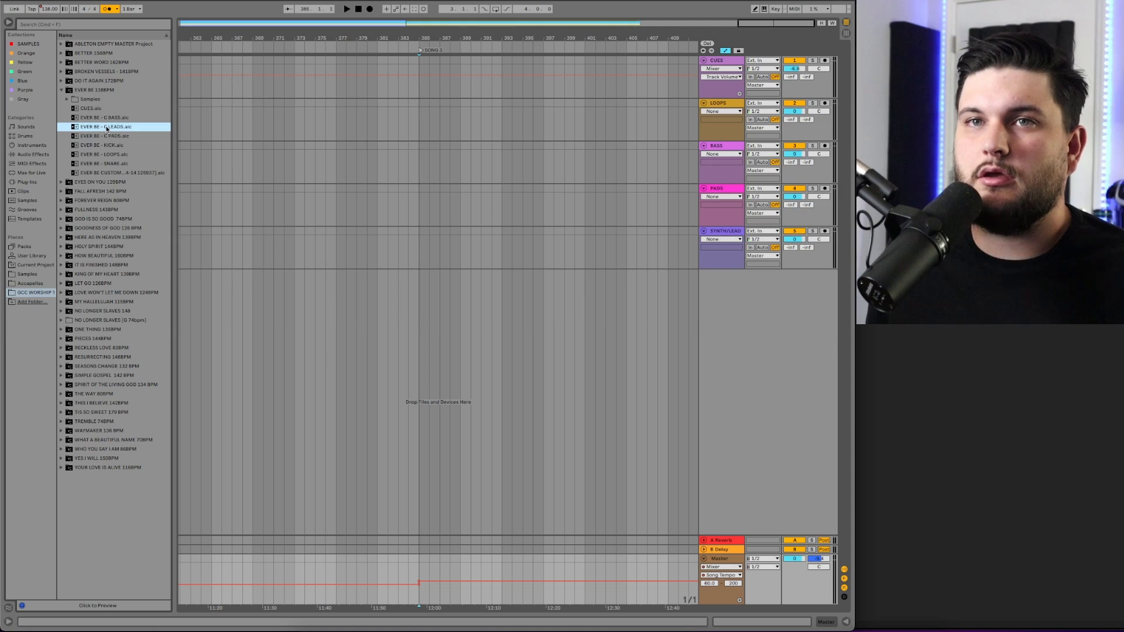
# Step: Place the EVER BE leads, pads, bass, cues and loops stems on their matching tracks at the SONG 3 locator
pyautogui.moveTo(107, 129); pyautogui.dragTo(422, 246)
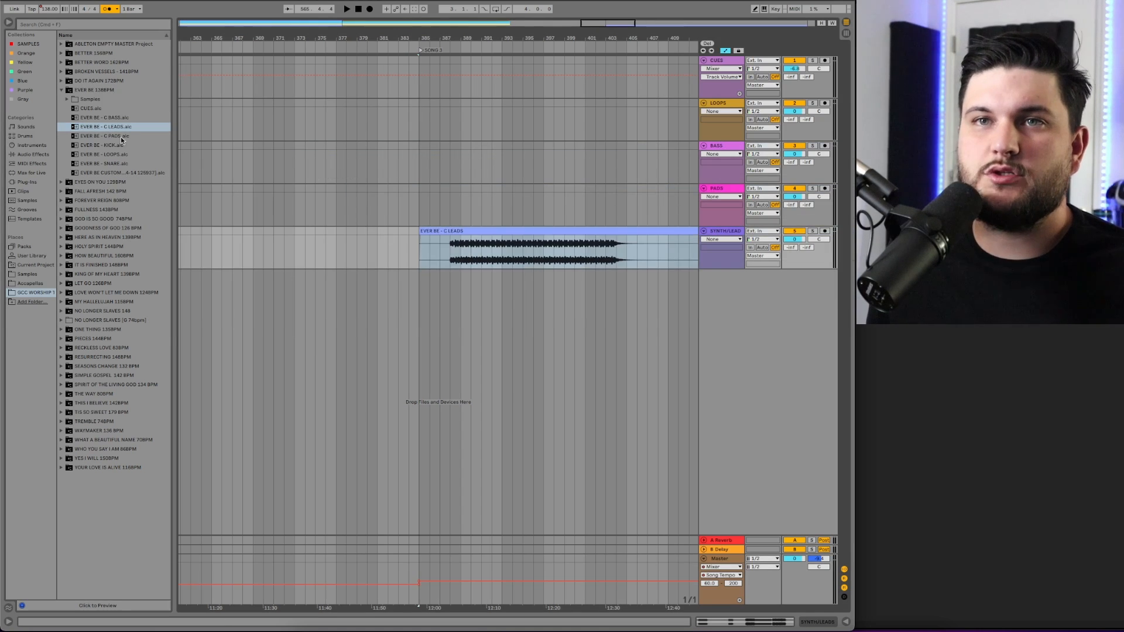
pyautogui.moveTo(107, 136); pyautogui.dragTo(425, 210)
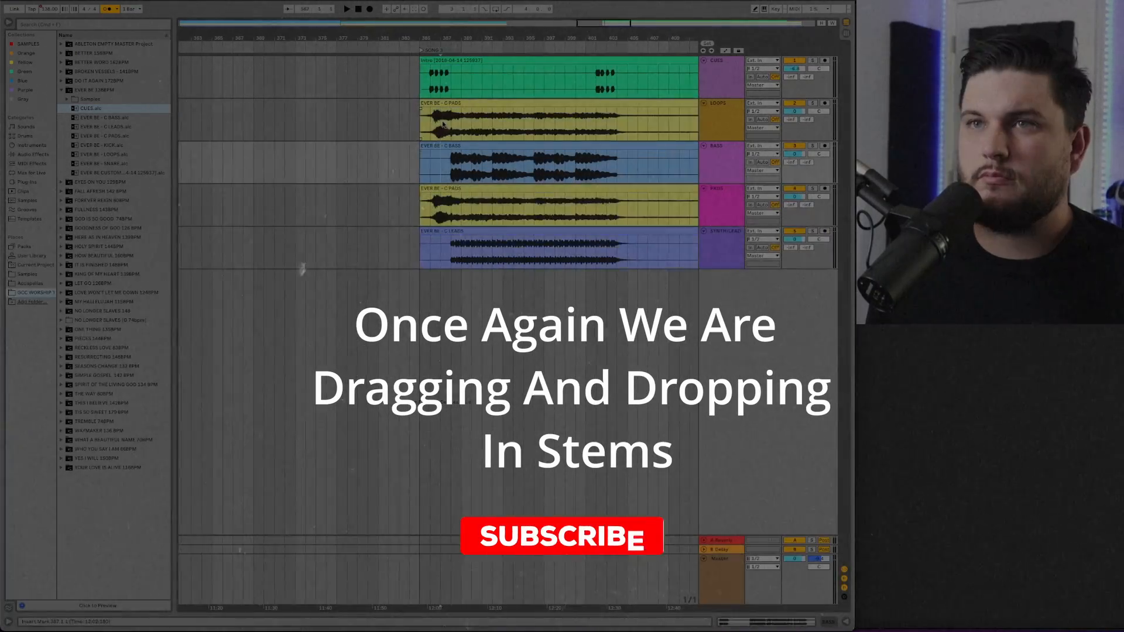
pyautogui.moveTo(106, 154); pyautogui.dragTo(451, 98)
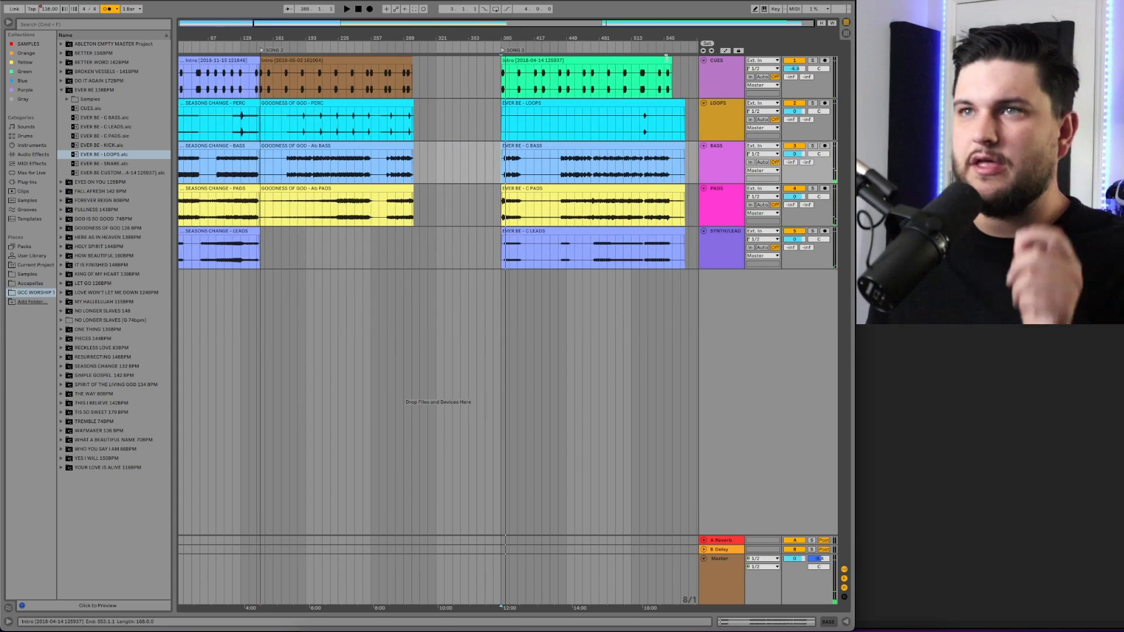
pyautogui.click(666, 57)
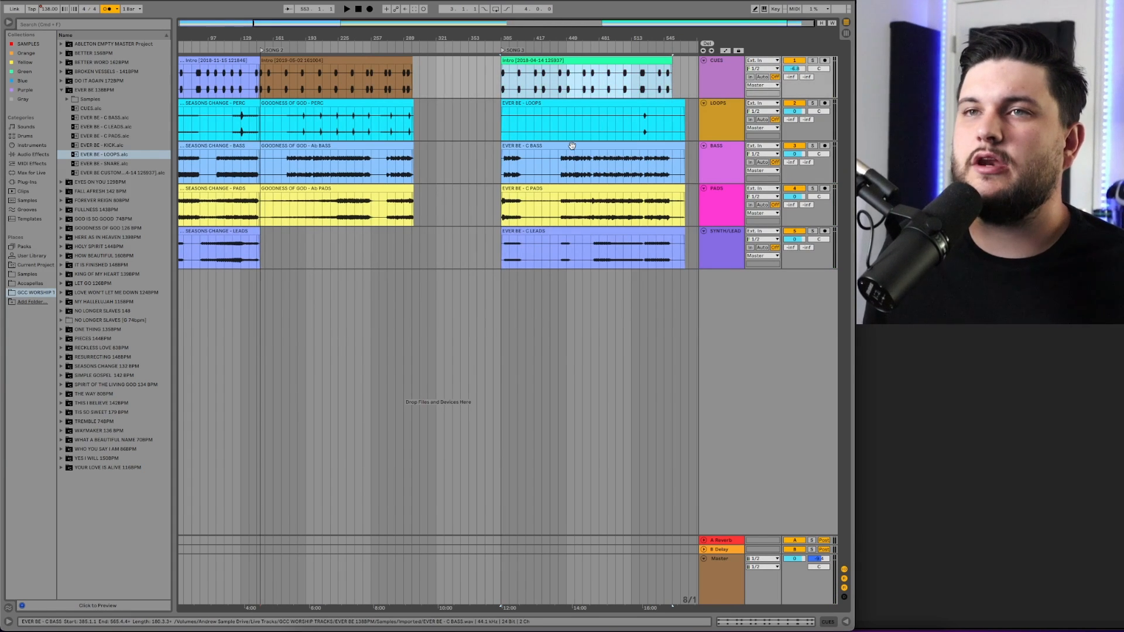
pyautogui.hscroll(-3, 493, 115)
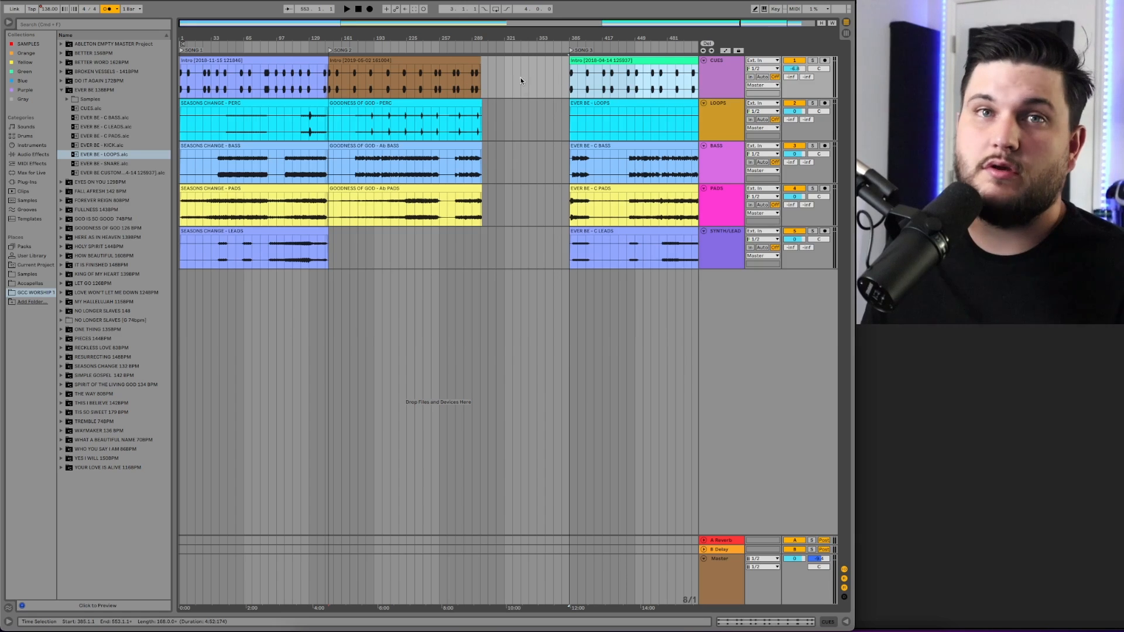
# Step: Select the empty stretch on the CUES track between the end of SONG 2 and the SONG 3 locator
pyautogui.moveTo(481, 83); pyautogui.dragTo(571, 87)
pyautogui.moveTo(482, 82); pyautogui.dragTo(568, 77)
pyautogui.moveTo(496, 78); pyautogui.dragTo(567, 80)
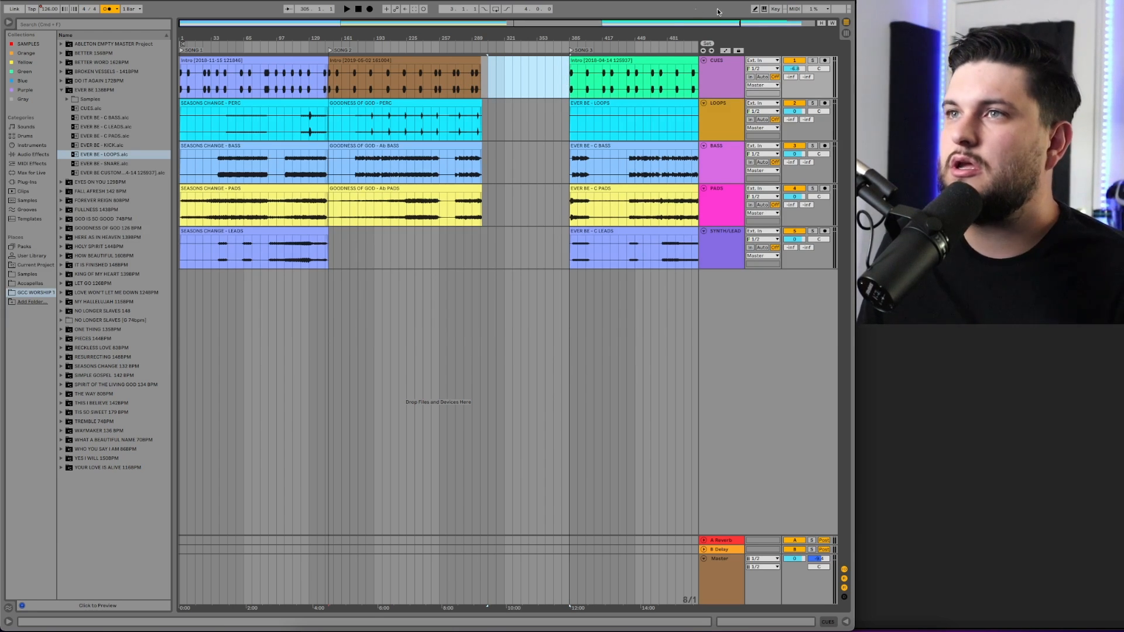
# Step: Map computer keys 1, 2 and 3 to the SONG 1, SONG 2 and SONG 3 locators respectively, and leave key mapping
pyautogui.click(776, 12)
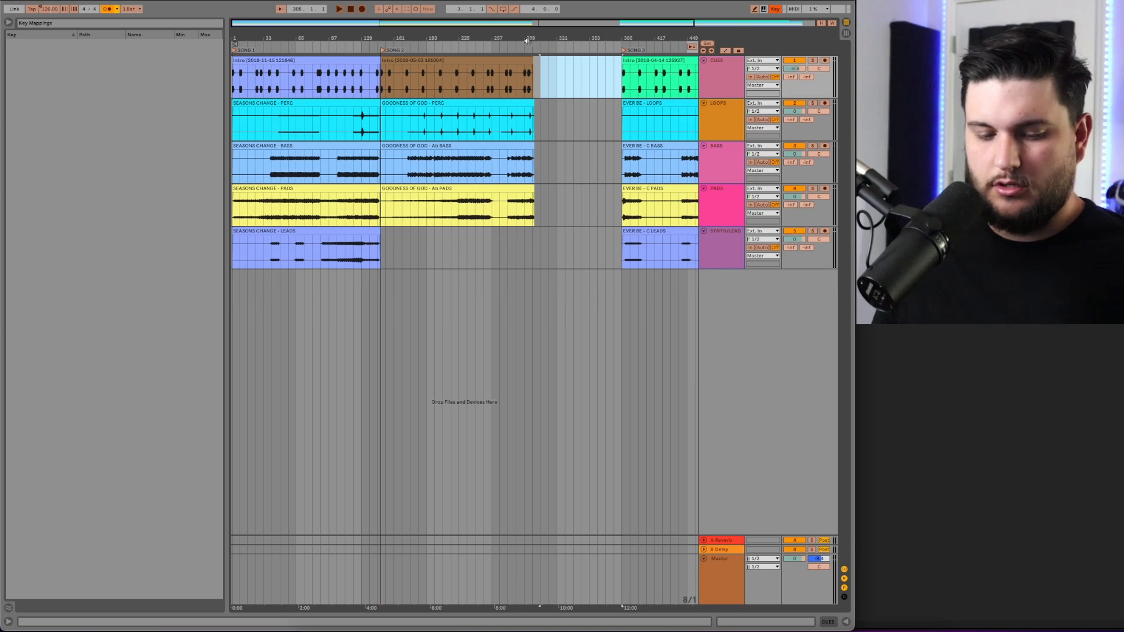
pyautogui.click(234, 51)
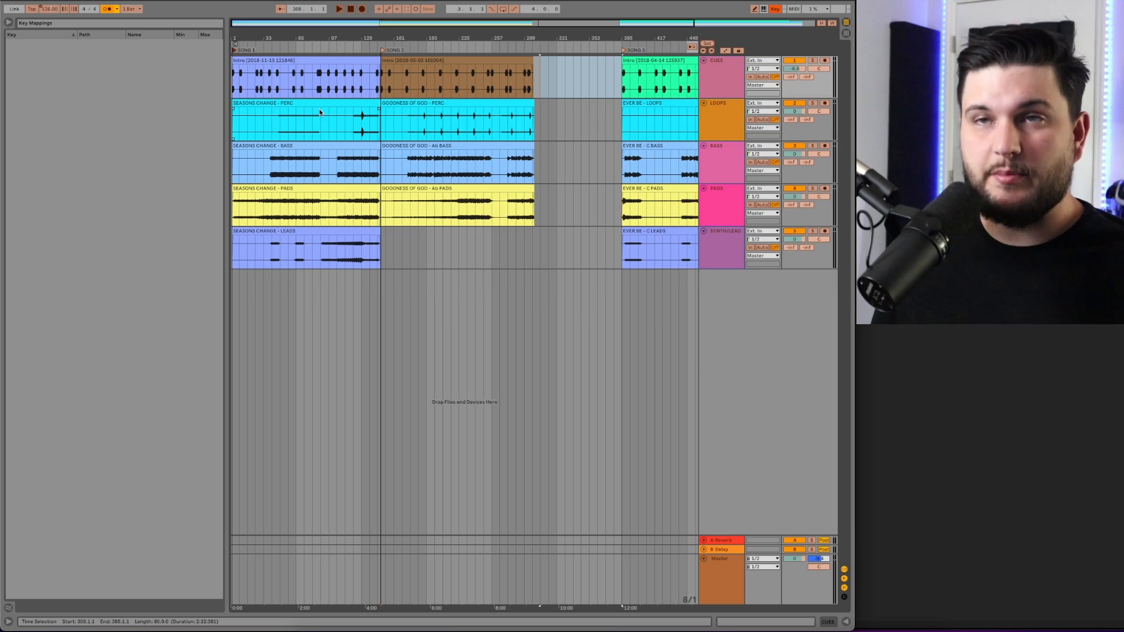
pyautogui.press('1')
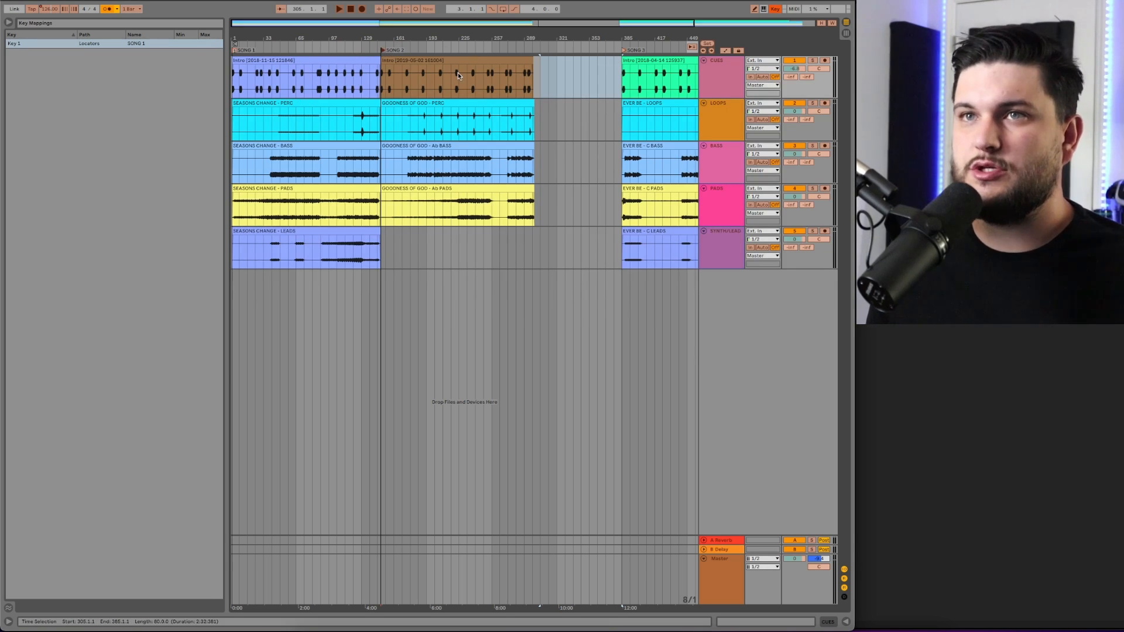
pyautogui.press('2')
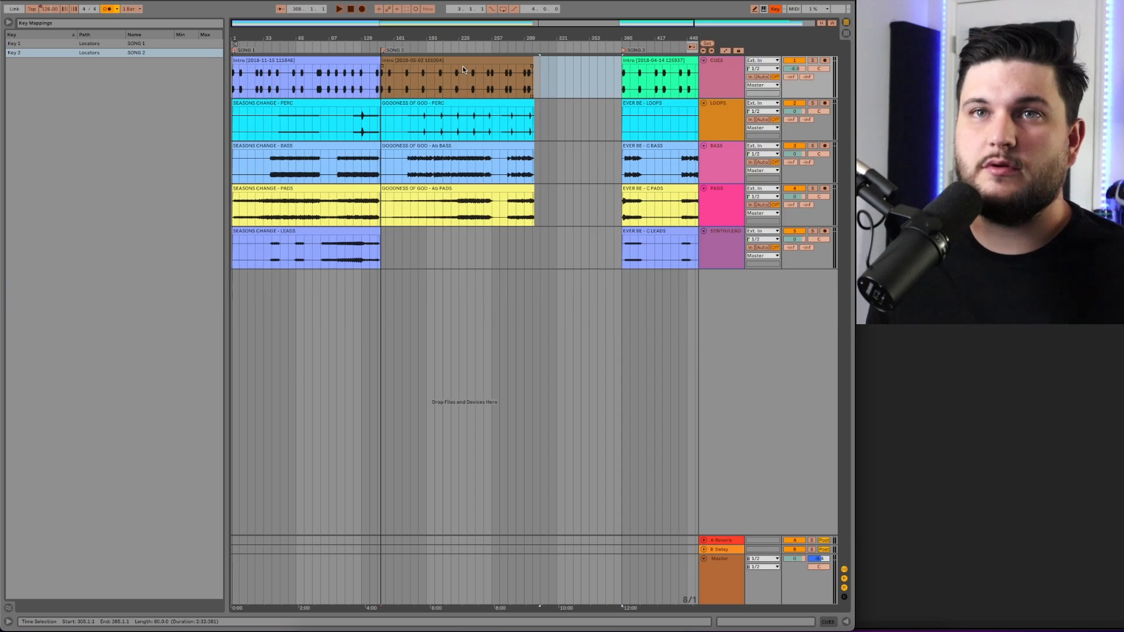
pyautogui.click(623, 50)
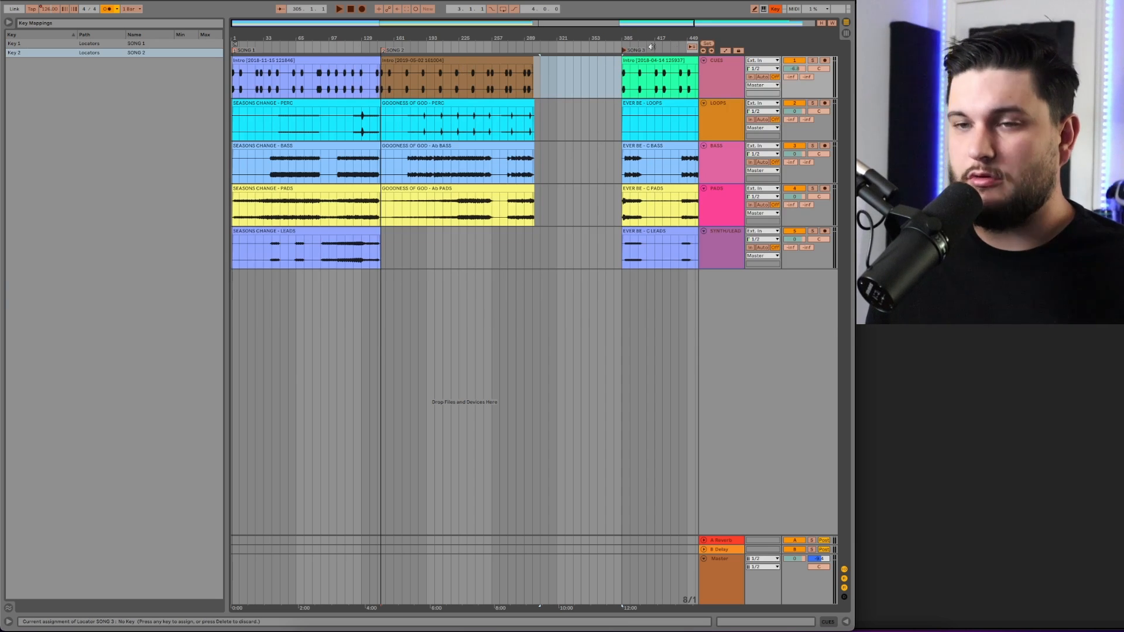
pyautogui.press('3')
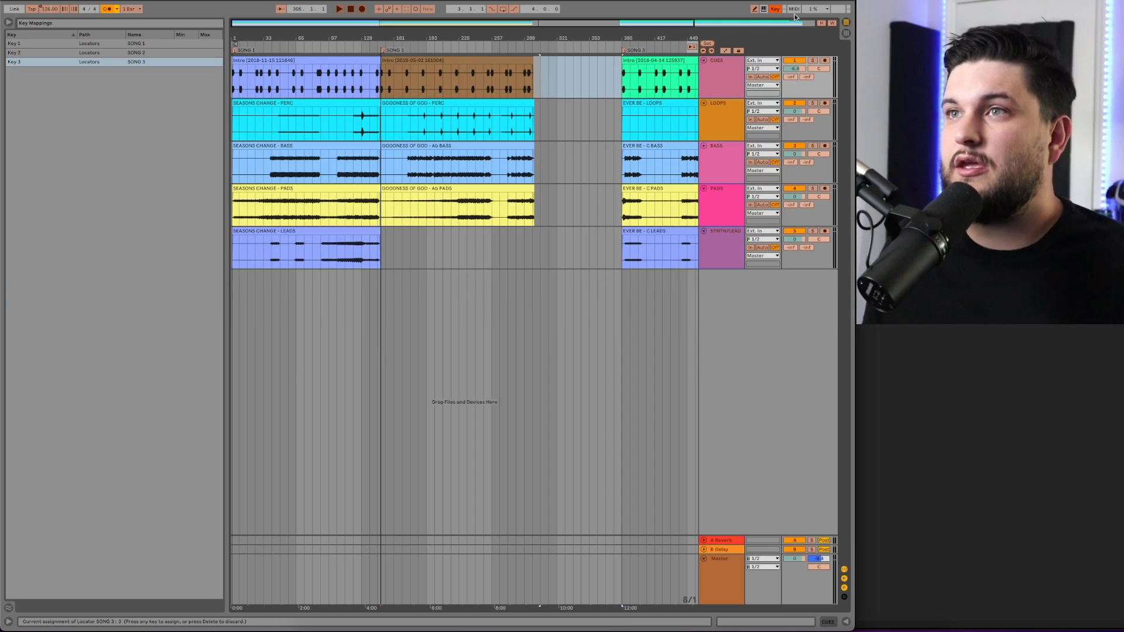
pyautogui.click(777, 10)
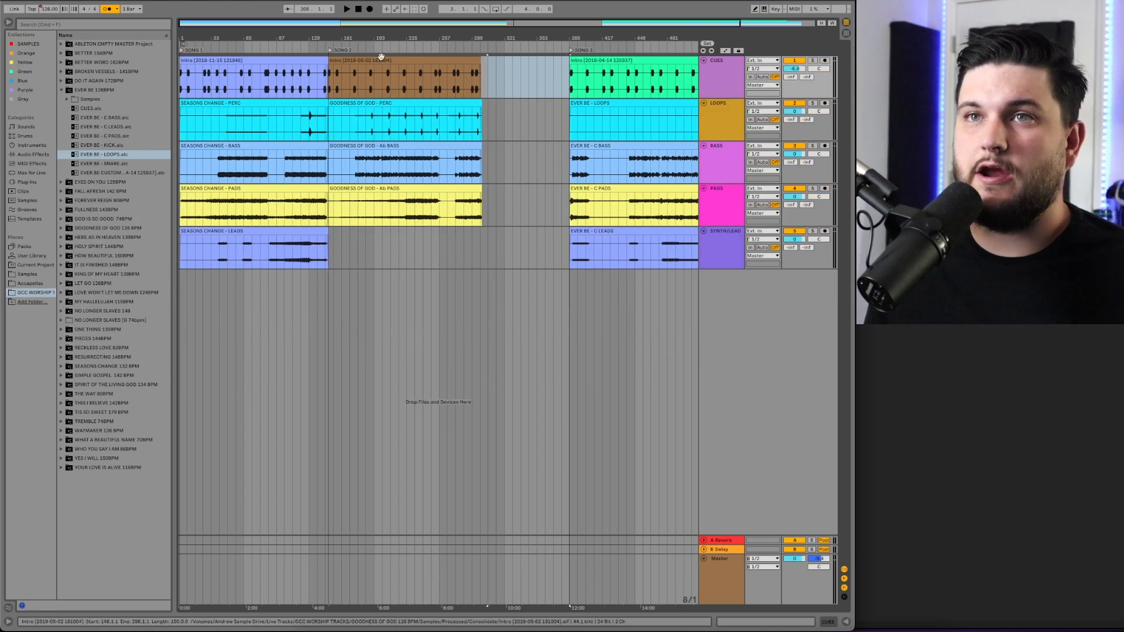
# Step: Hide the browser and test the locator key mappings by jumping to SONG 2 and SONG 3
pyautogui.click(10, 24)
pyautogui.moveTo(107, 23); pyautogui.dragTo(152, 126)
pyautogui.press('Home')
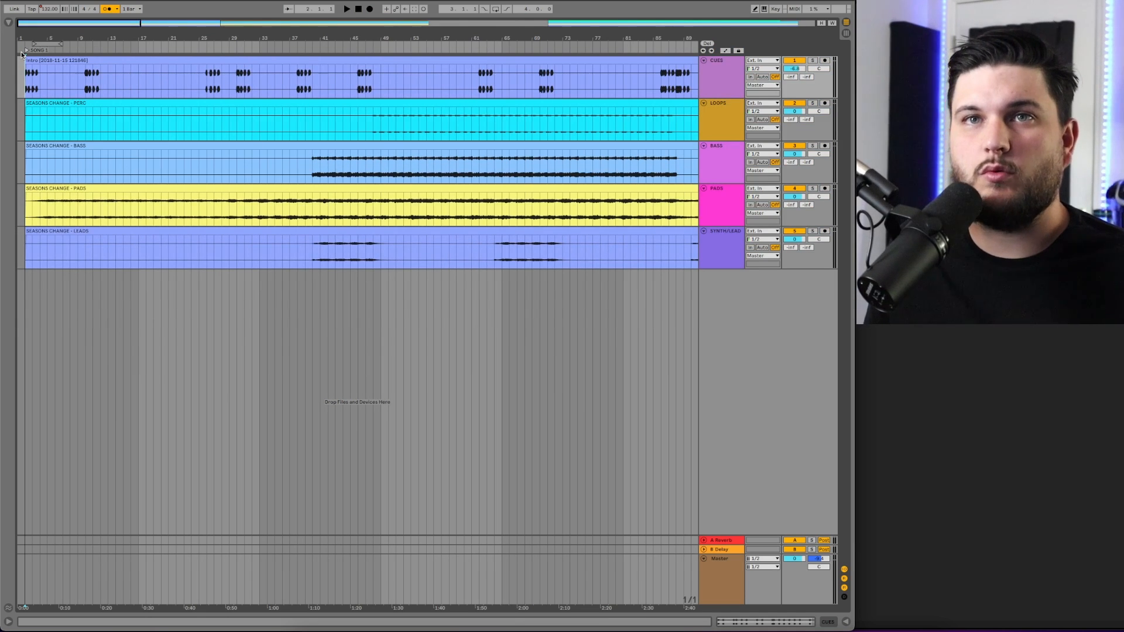
pyautogui.press('2')
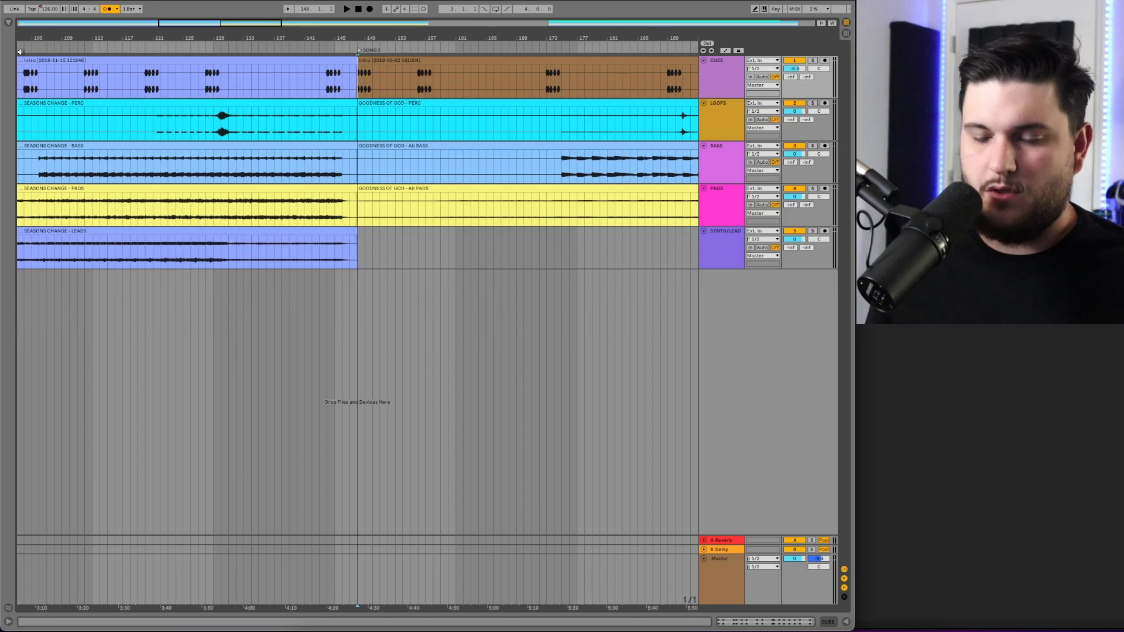
pyautogui.press('3')
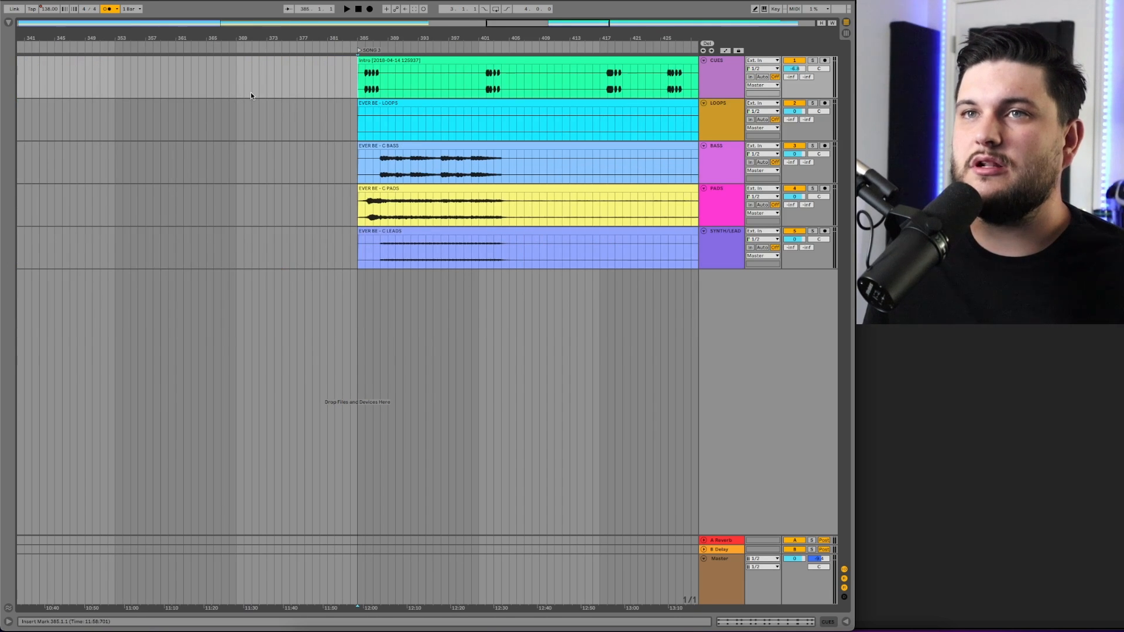
# Step: Play the ending of SONG 2 and add a short fade-out at the end of the GOODNESS OF GOD - Ab PADS clip
pyautogui.hscroll(-10, 251, 92)
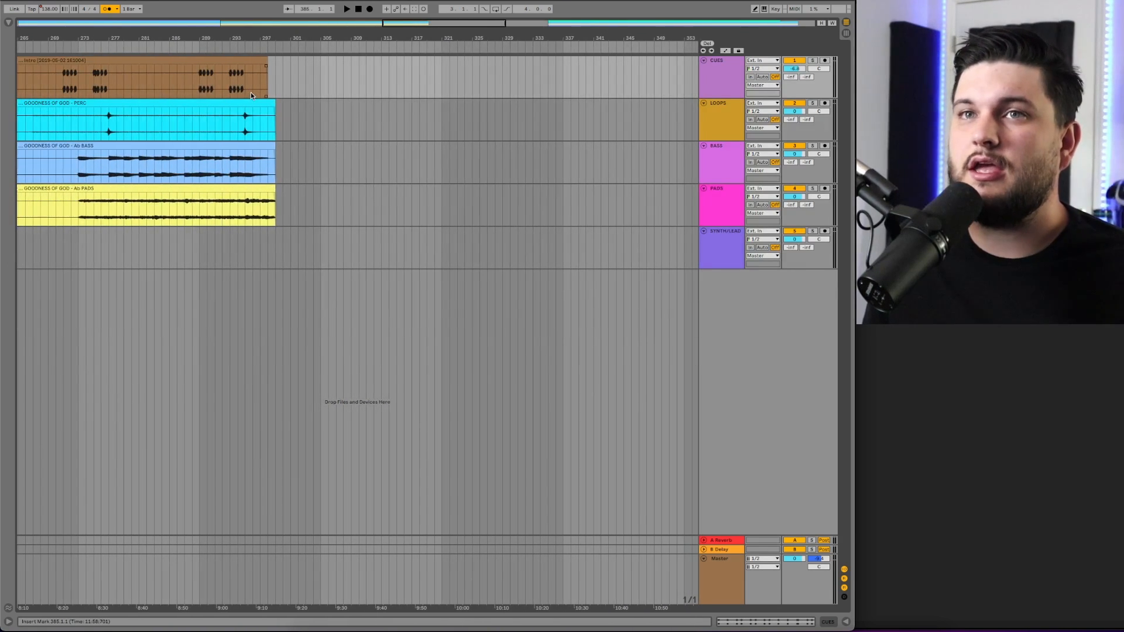
pyautogui.click(231, 47)
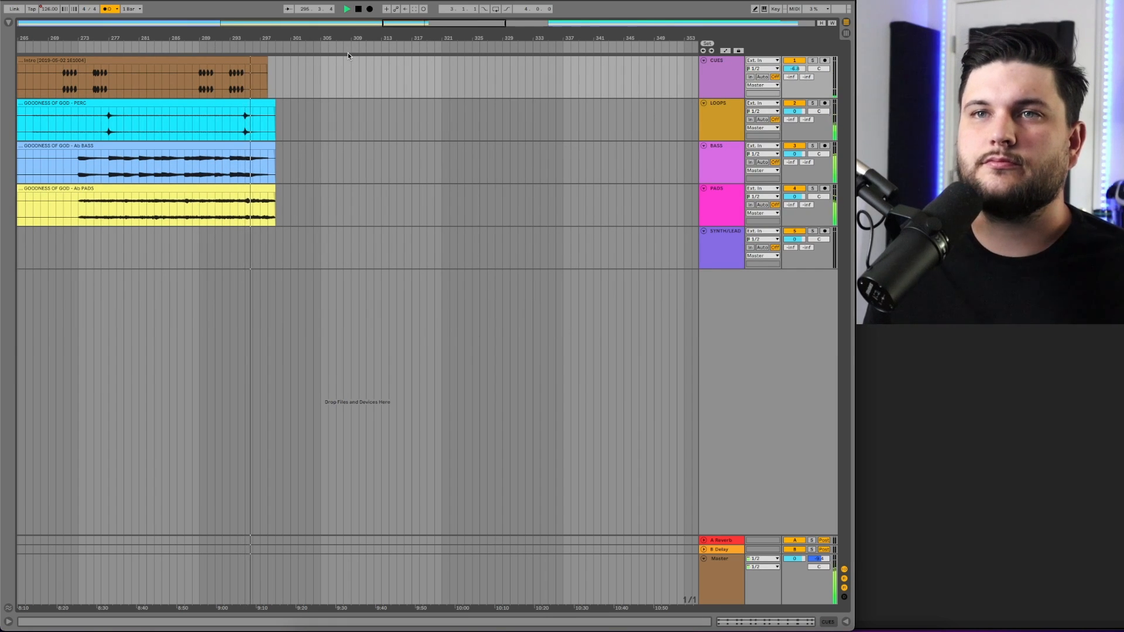
pyautogui.click(285, 191)
pyautogui.click(273, 195)
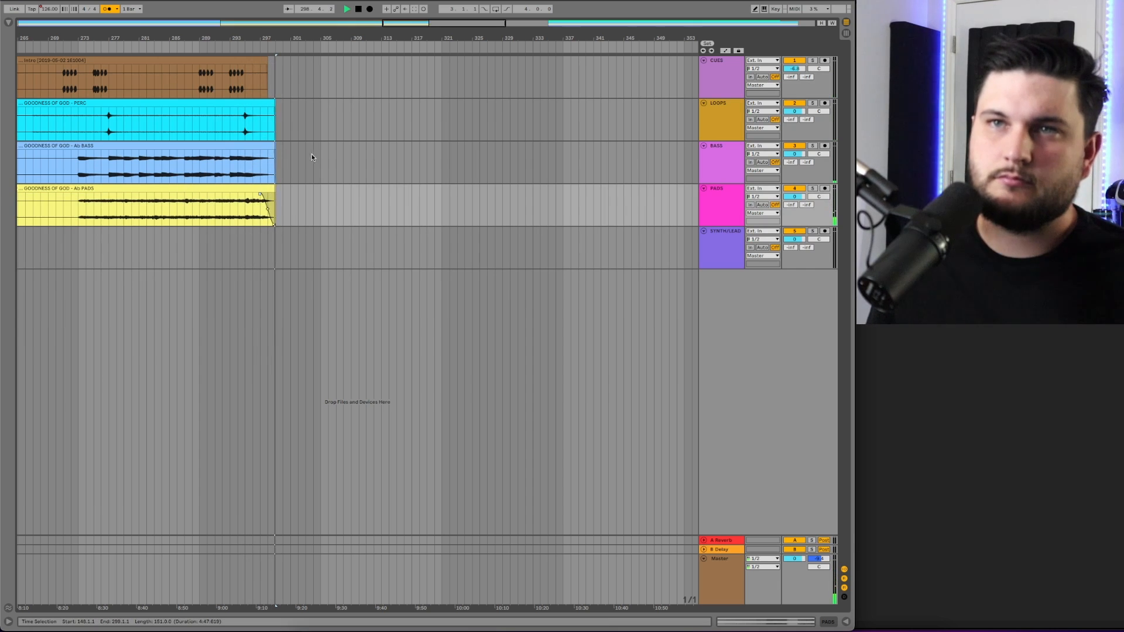
pyautogui.press('space')
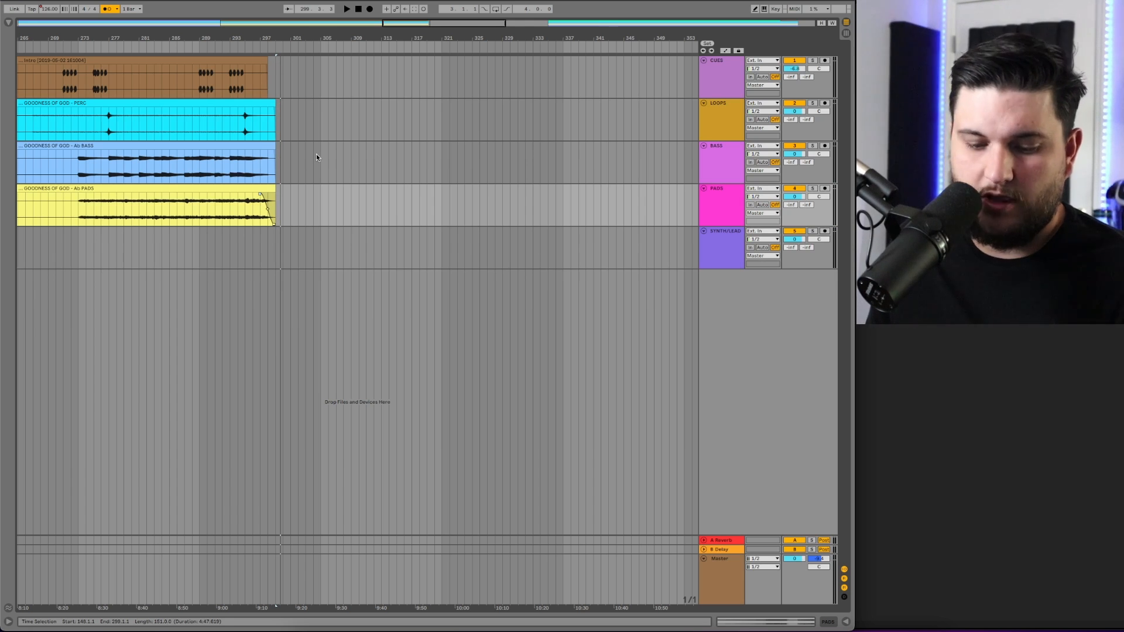
# Step: Jump to the SONG 3 locator and play its opening bars
pyautogui.press('3')
pyautogui.press('space')
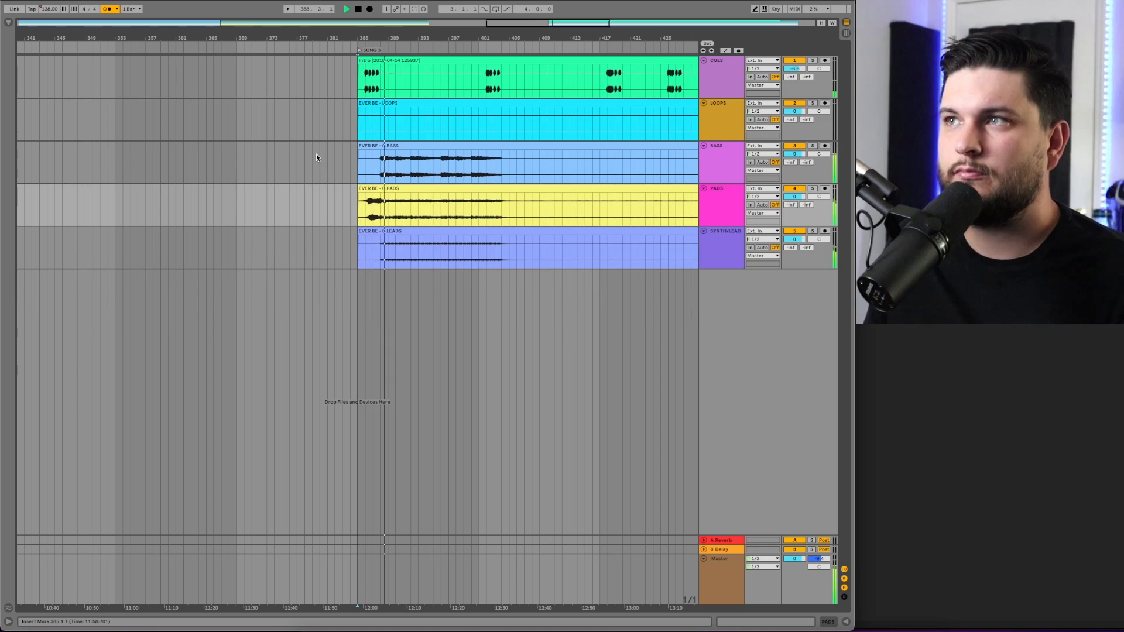
pyautogui.press('space')
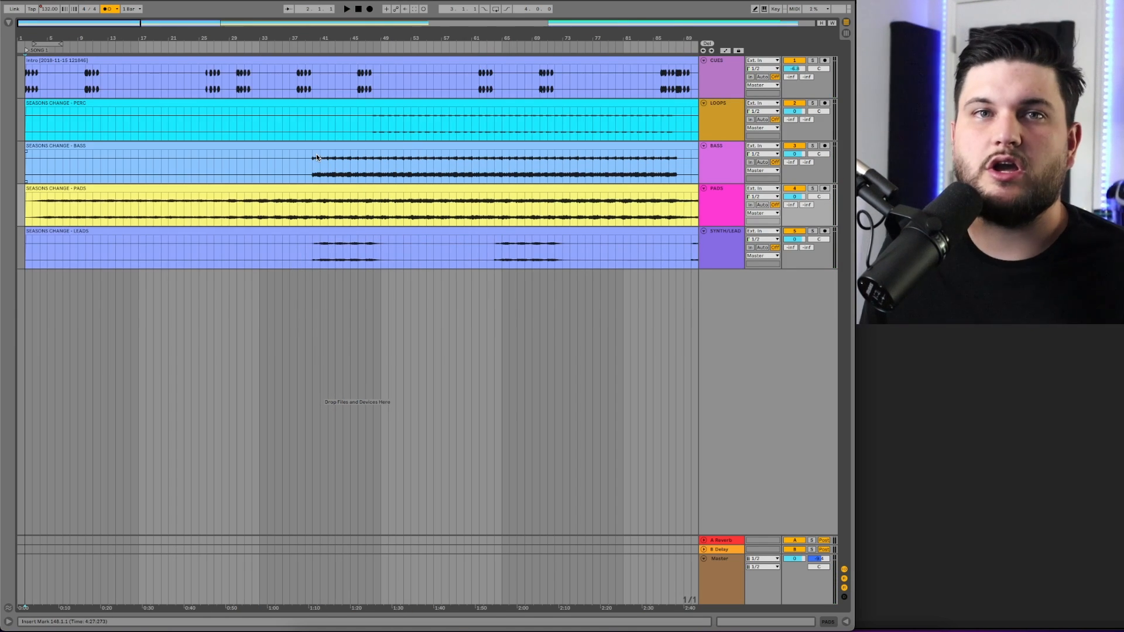
# Step: Play the ending of SONG 1 and look over the whole three-song arrangement
pyautogui.hscroll(10, 270, 118)
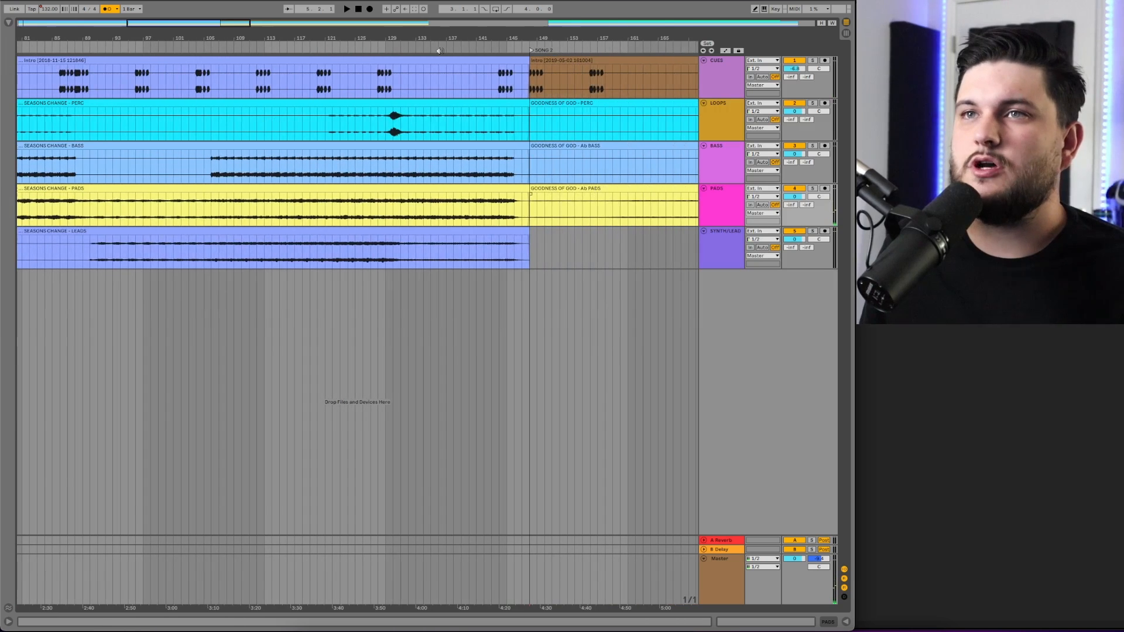
pyautogui.click(475, 46)
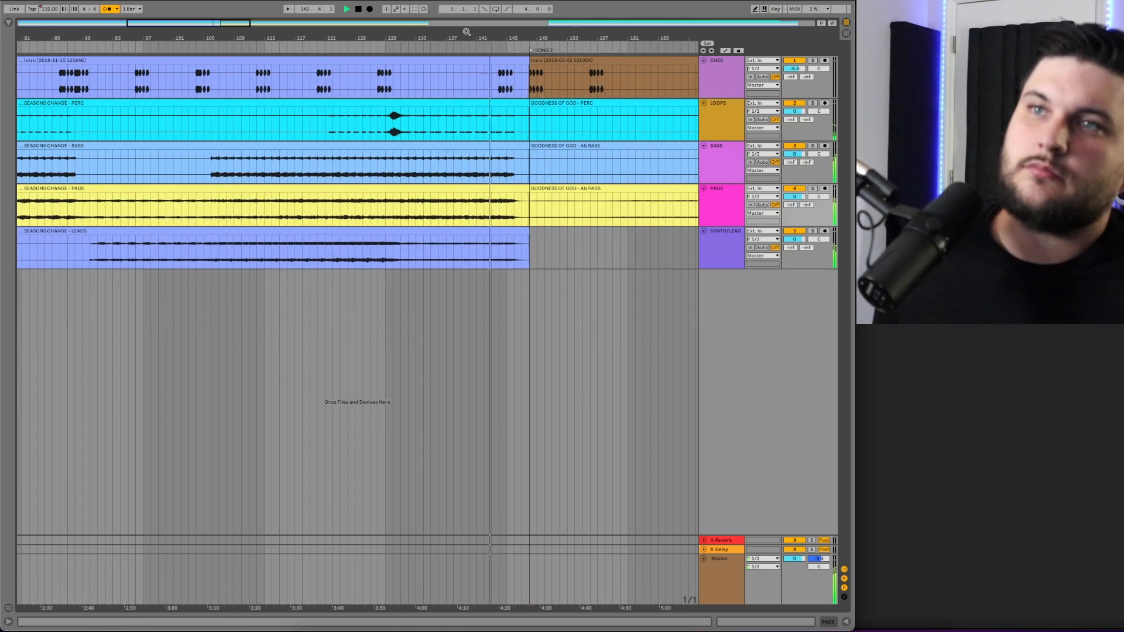
pyautogui.moveTo(220, 24); pyautogui.dragTo(220, 41)
pyautogui.hscroll(2, 613, 117)
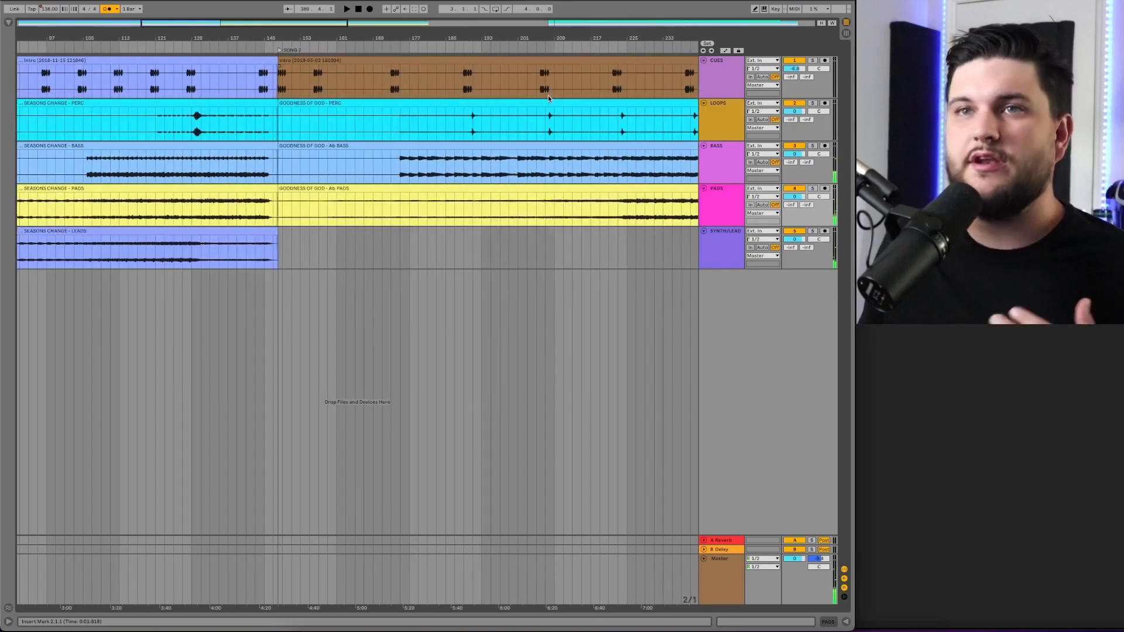
pyautogui.hscroll(1, 549, 97)
pyautogui.hscroll(10, 549, 98)
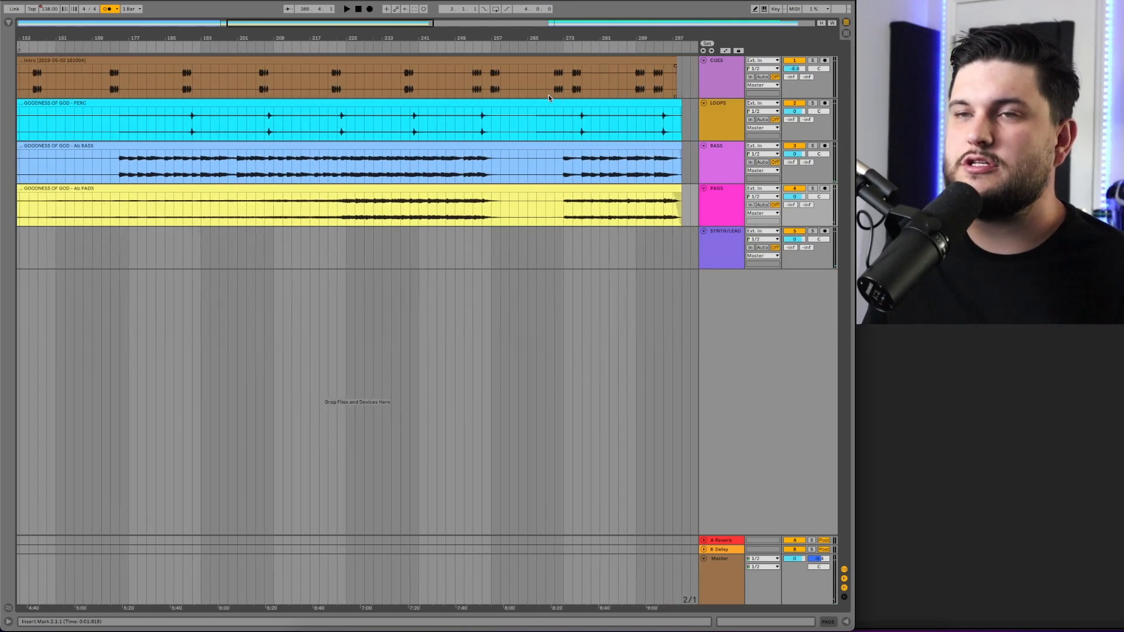
pyautogui.moveTo(430, 24); pyautogui.dragTo(728, 23)
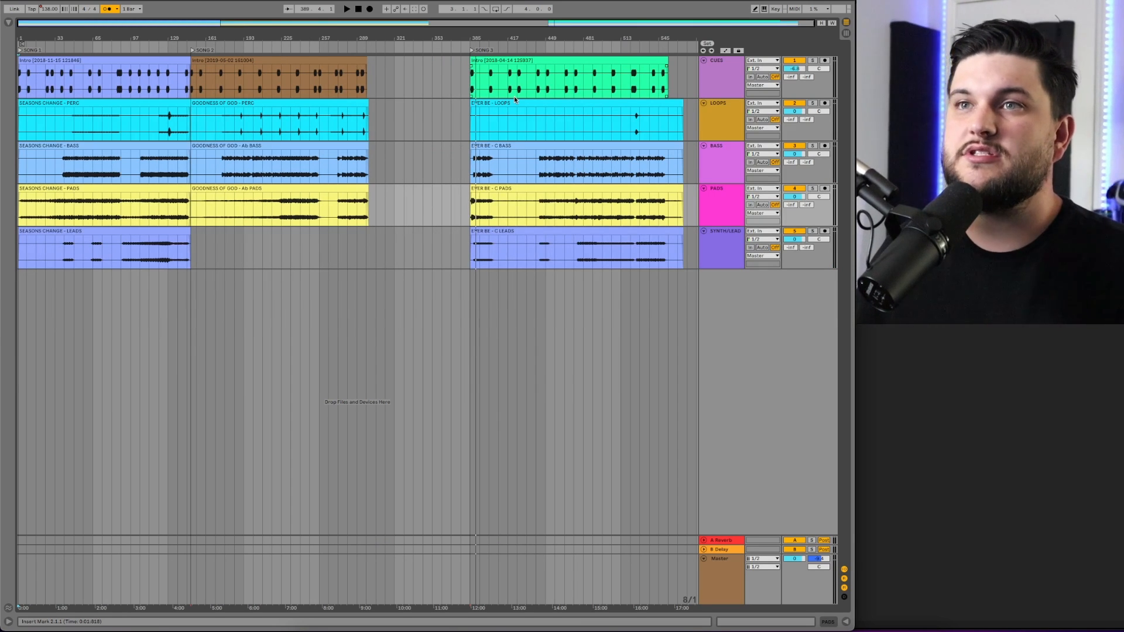
# Step: Play the transition from the last bars of SONG 1 into SONG 2 to check that it runs straight through
pyautogui.moveTo(65, 36); pyautogui.dragTo(64, 82)
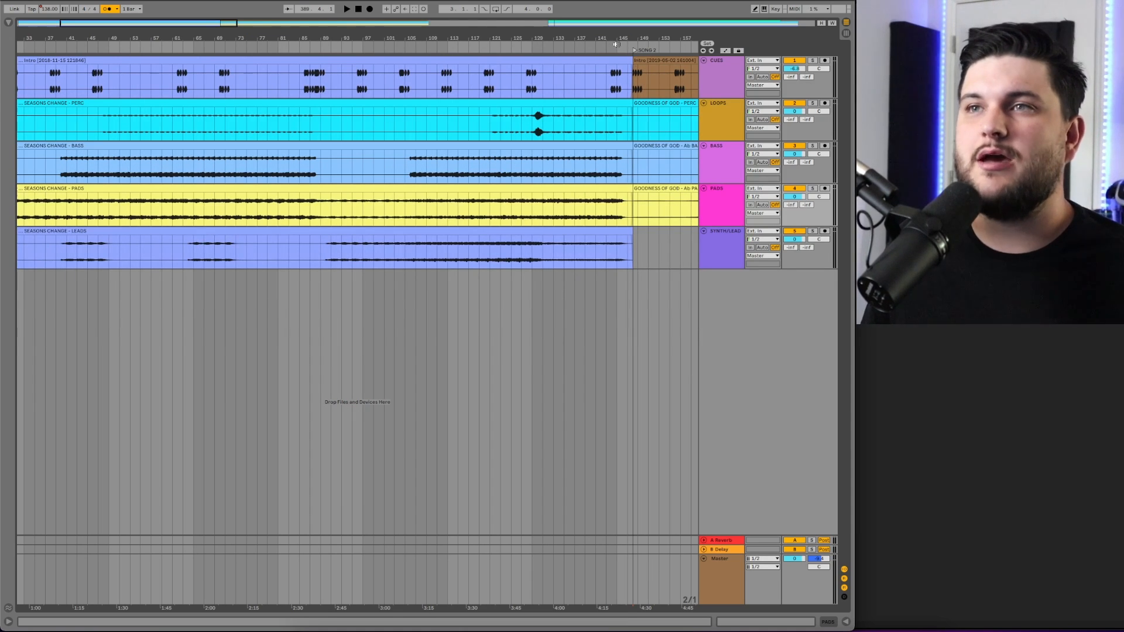
pyautogui.moveTo(226, 22); pyautogui.dragTo(227, 53)
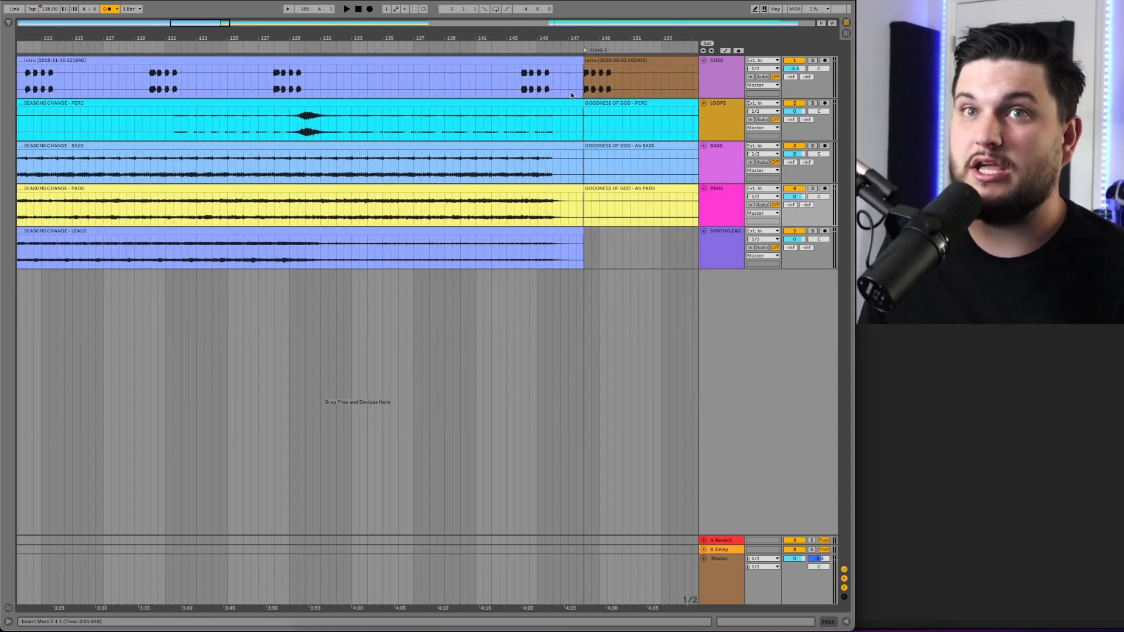
pyautogui.click(549, 54)
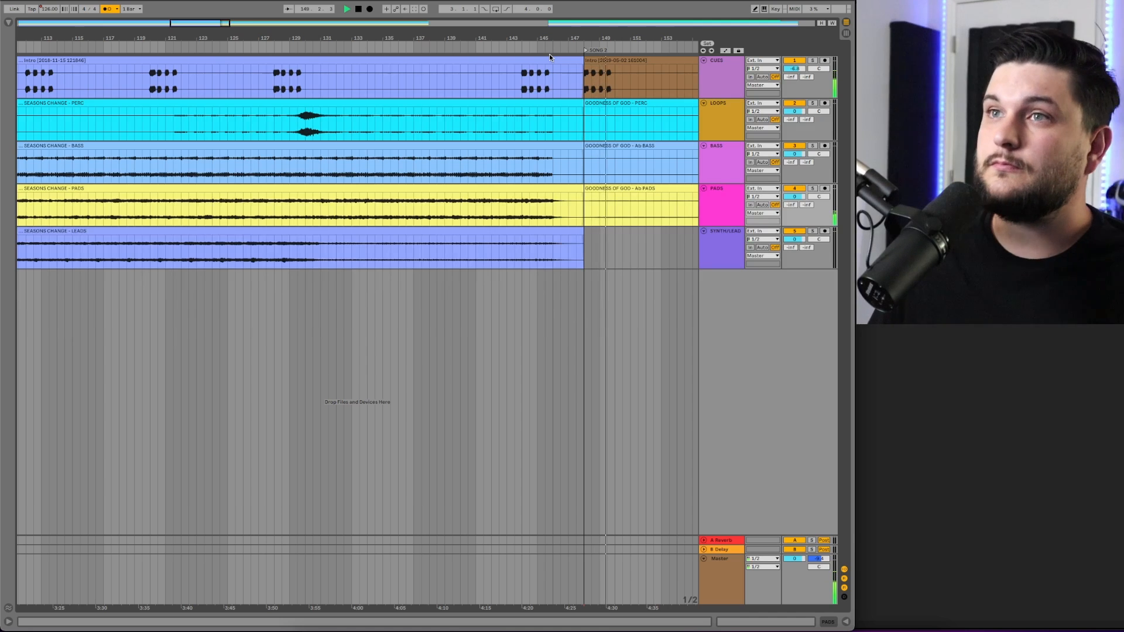
pyautogui.press('space')
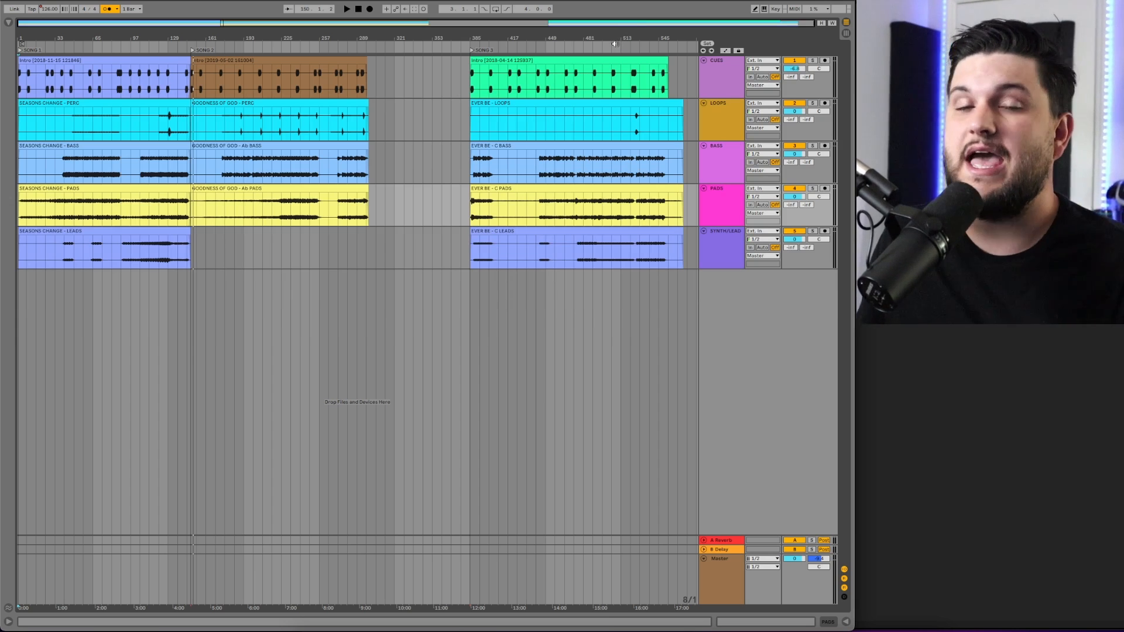
# Step: Route the CUES track's audio to Ext. Out, mono output 1
pyautogui.click(767, 85)
pyautogui.click(757, 92)
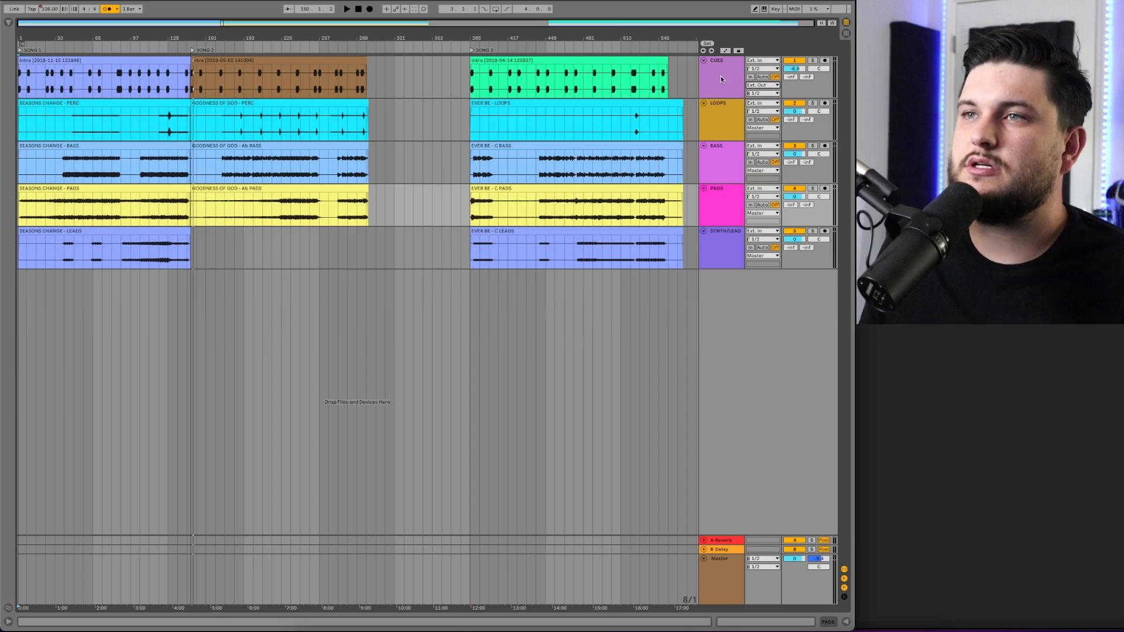
pyautogui.click(764, 94)
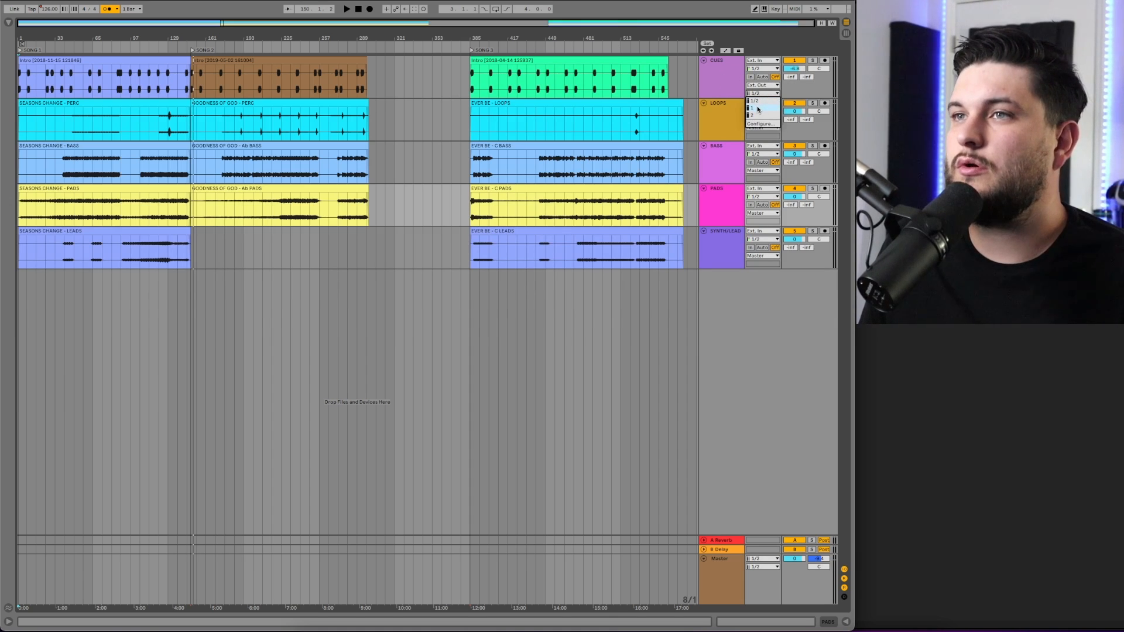
pyautogui.click(758, 108)
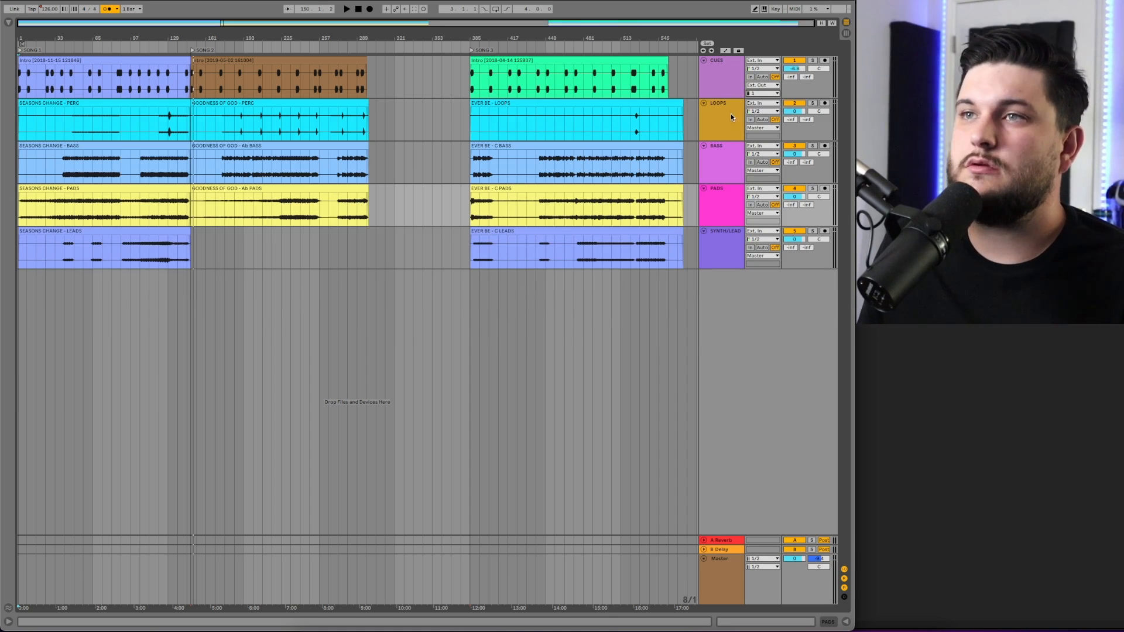
# Step: Route the LOOPS, BASS, PADS and SYNTH/LEAD tracks together to Ext. Out, mono output 2
pyautogui.click(730, 116)
pyautogui.keyDown('shift'); pyautogui.click(718, 251); pyautogui.keyUp('shift')
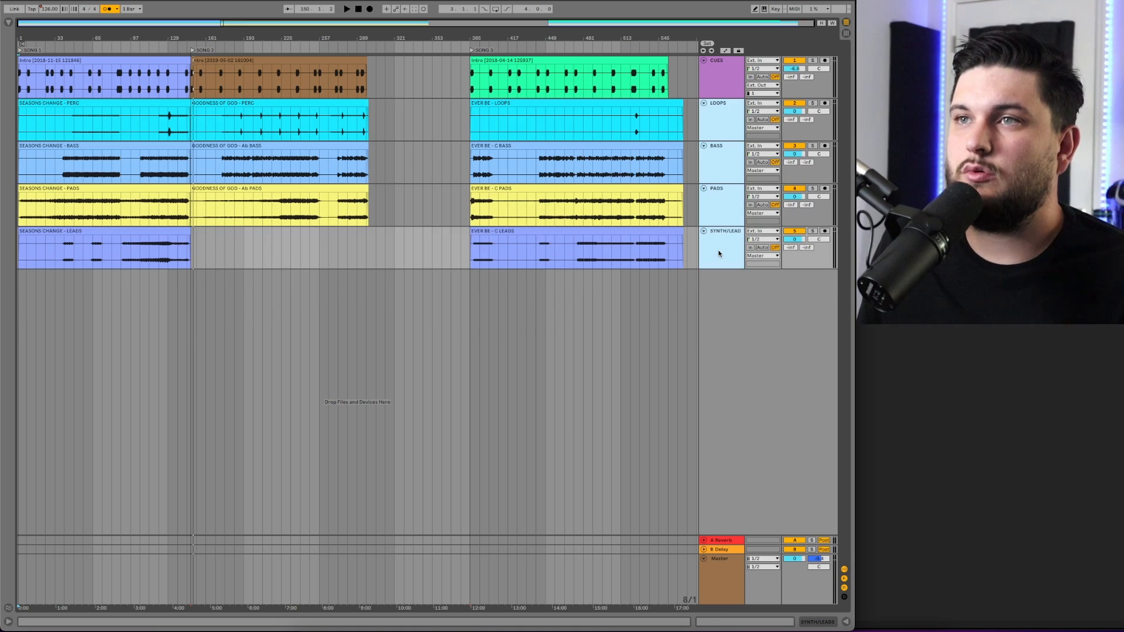
pyautogui.click(758, 255)
pyautogui.click(755, 264)
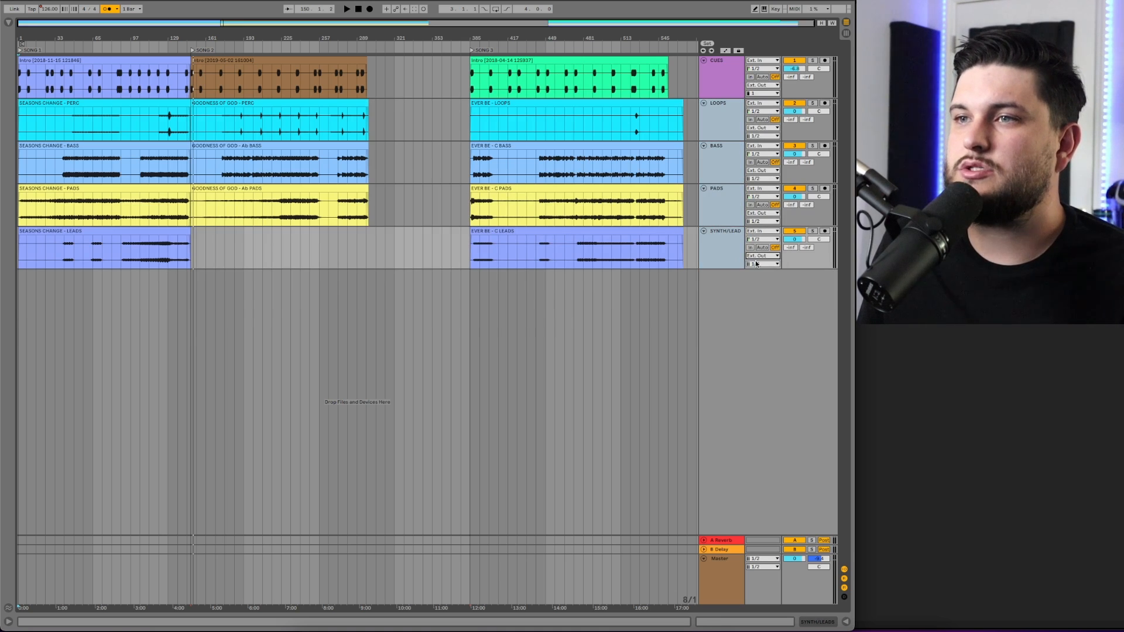
pyautogui.click(761, 264)
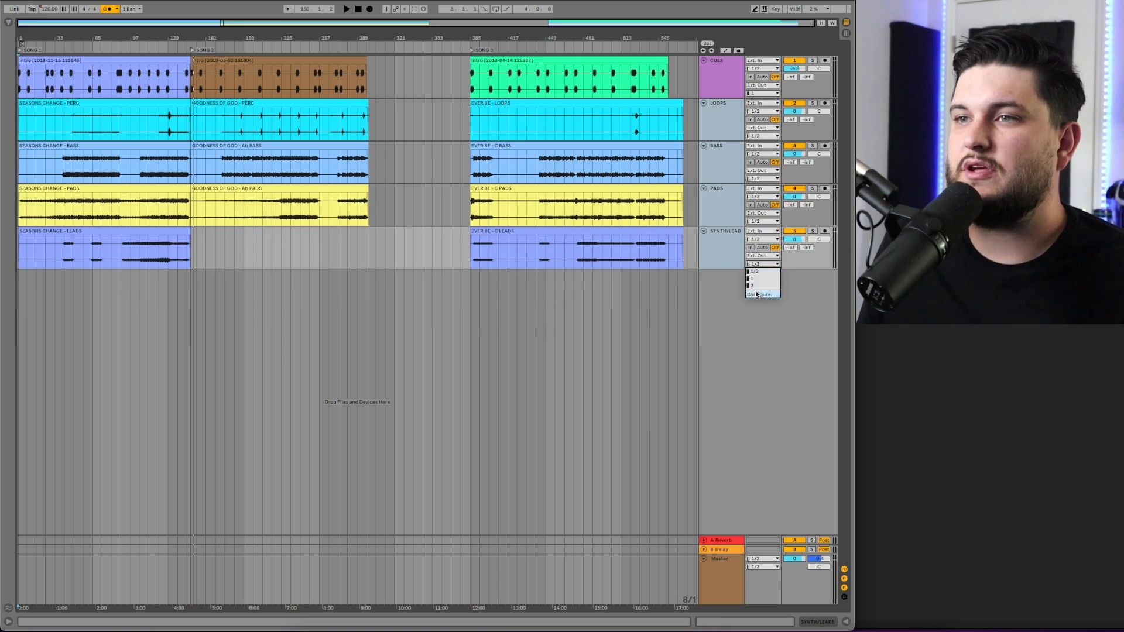
pyautogui.click(719, 259)
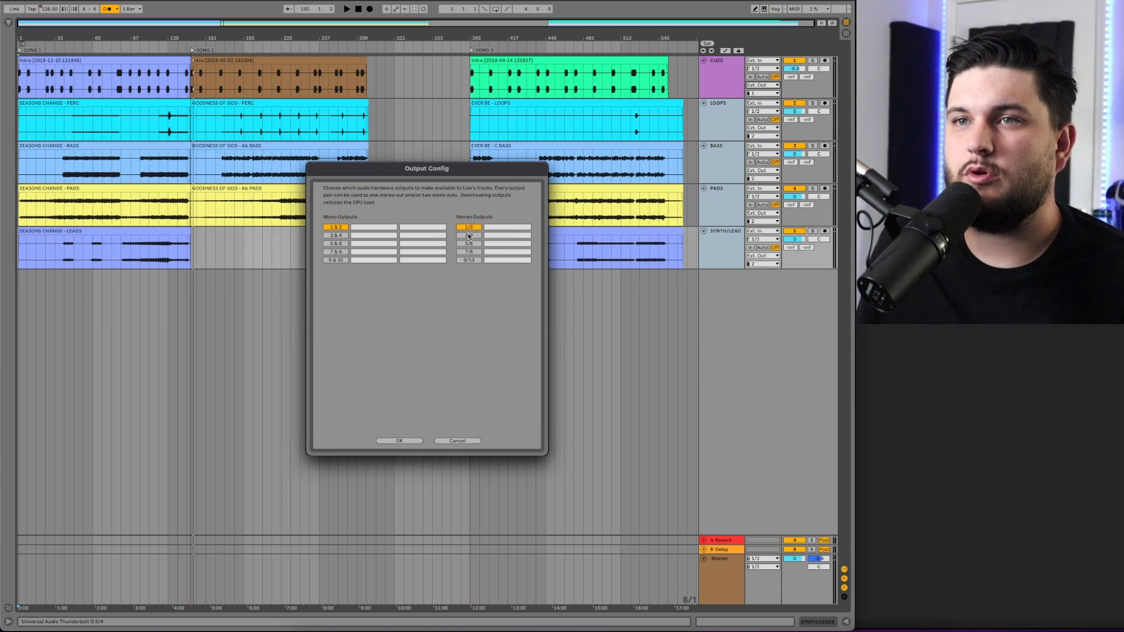
# Step: Enable all stereo output pairs from 3/4 to 9/10 and mono outputs 3 to 10 in the output configuration
pyautogui.click(469, 235)
pyautogui.click(343, 236)
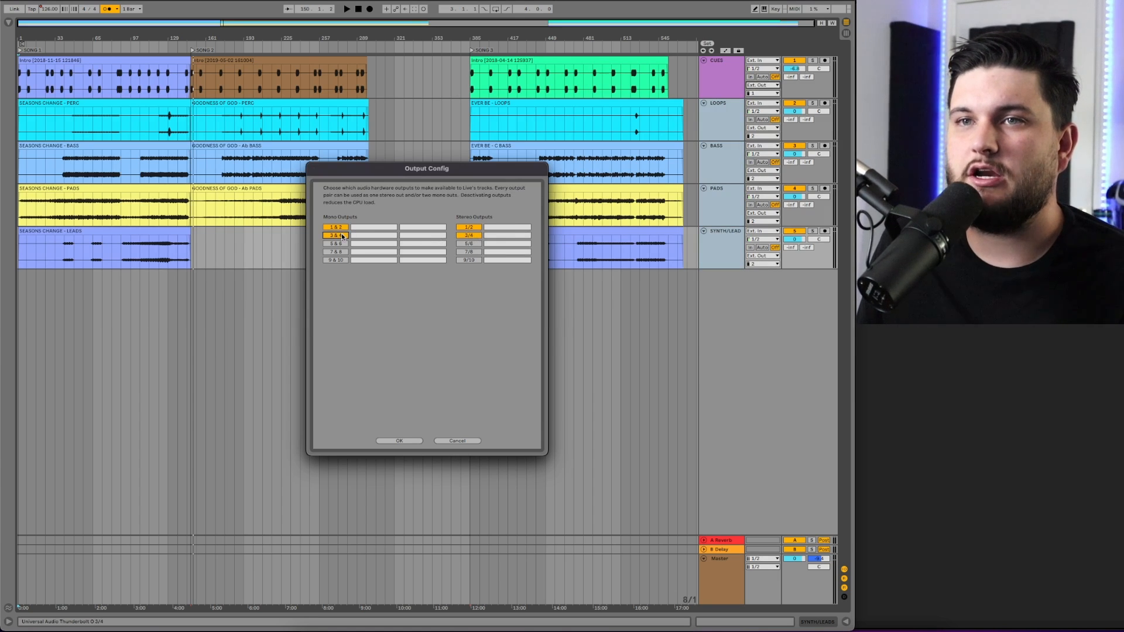
pyautogui.click(336, 244)
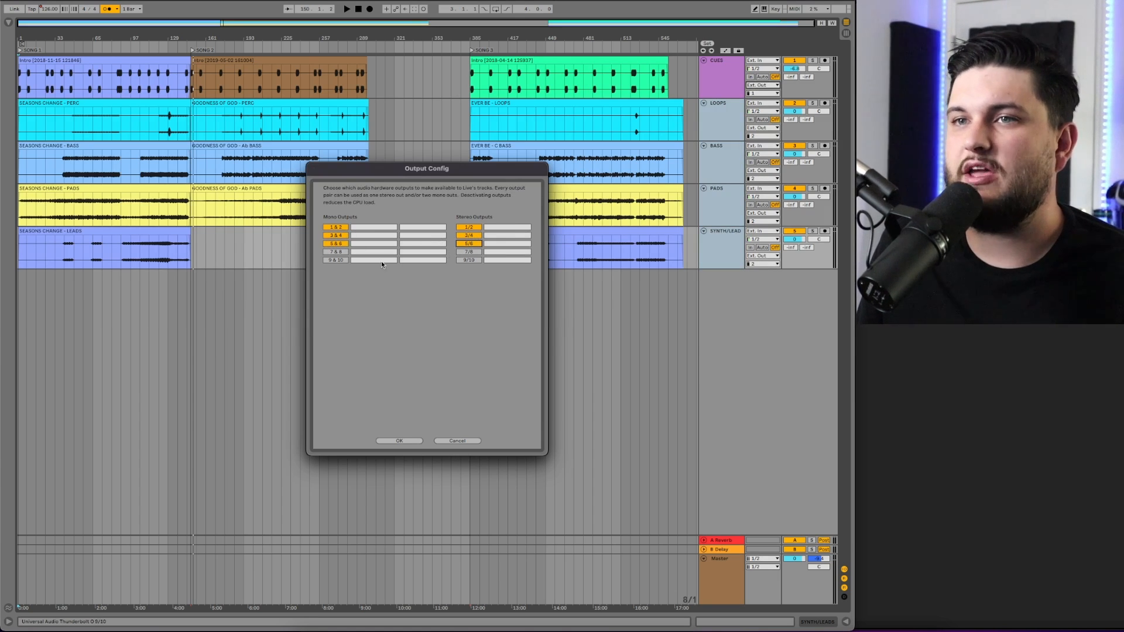
pyautogui.click(336, 253)
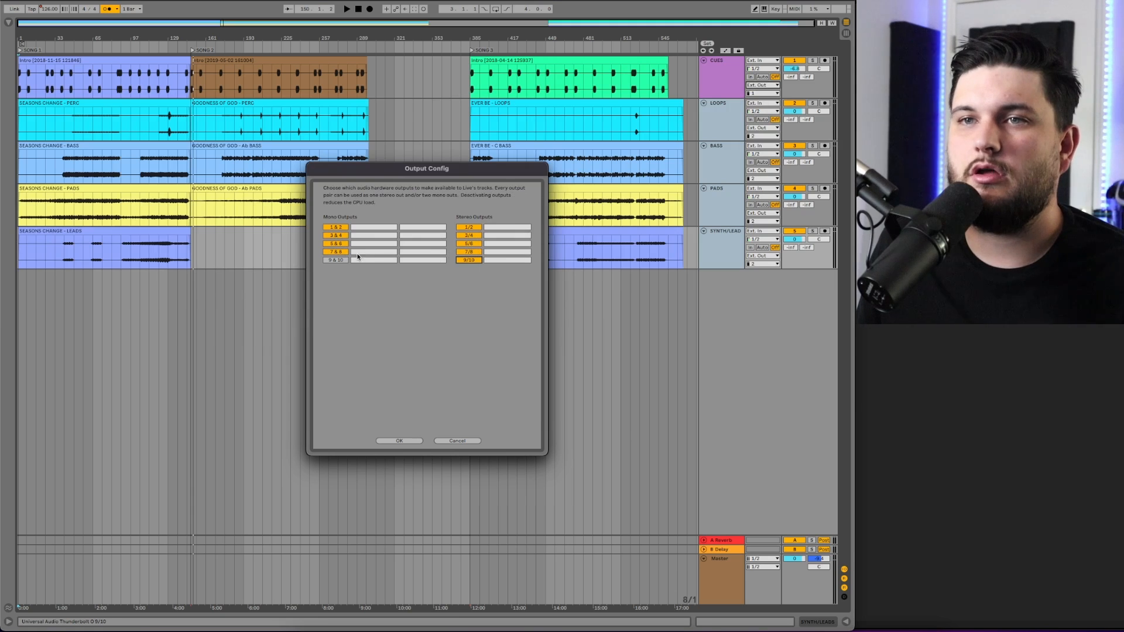
pyautogui.click(399, 440)
# Step: Route the CUES track's external output to mono output 10
pyautogui.click(767, 94)
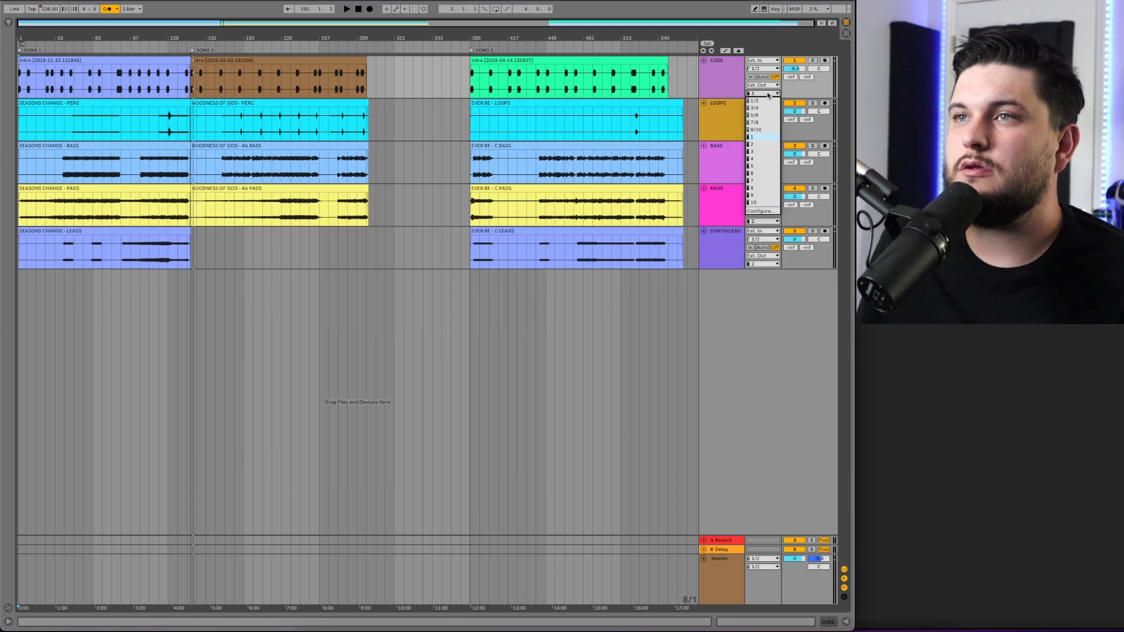
pyautogui.click(712, 70)
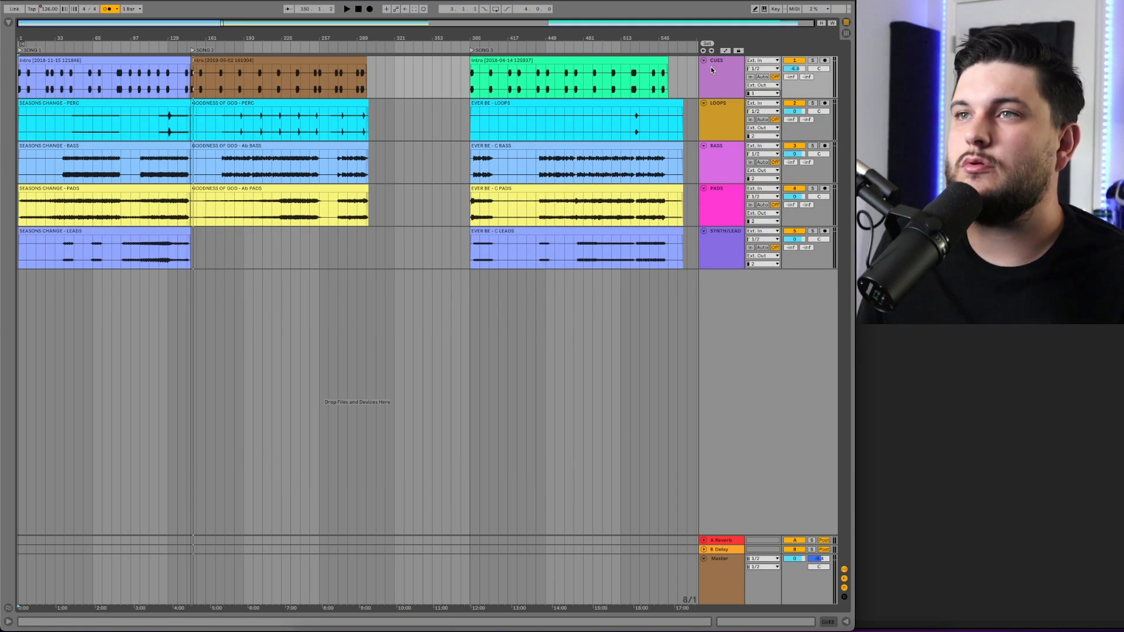
pyautogui.click(766, 94)
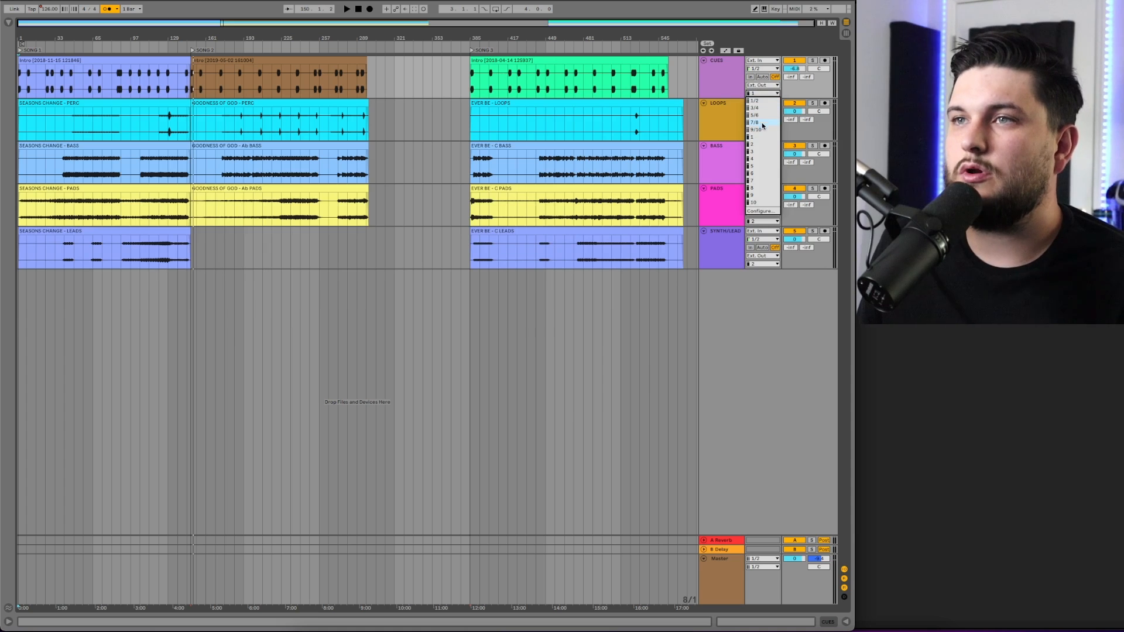
pyautogui.click(763, 202)
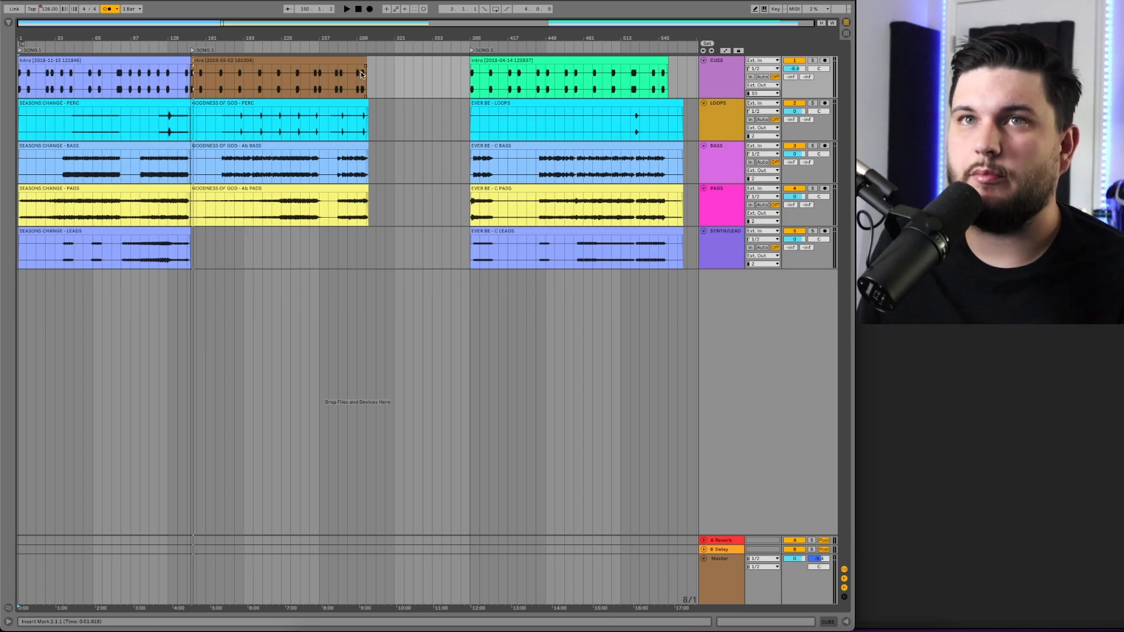
# Step: Enlarge the Master track's header area and set its Cue Out to mono output 10
pyautogui.click(719, 573)
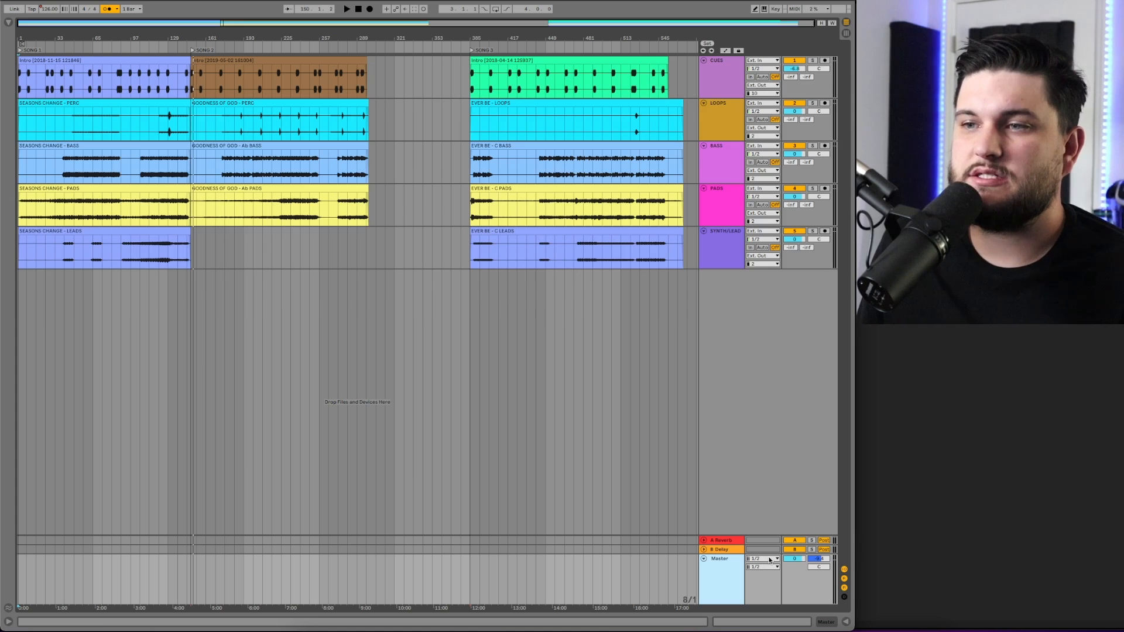
pyautogui.moveTo(781, 564); pyautogui.dragTo(774, 439)
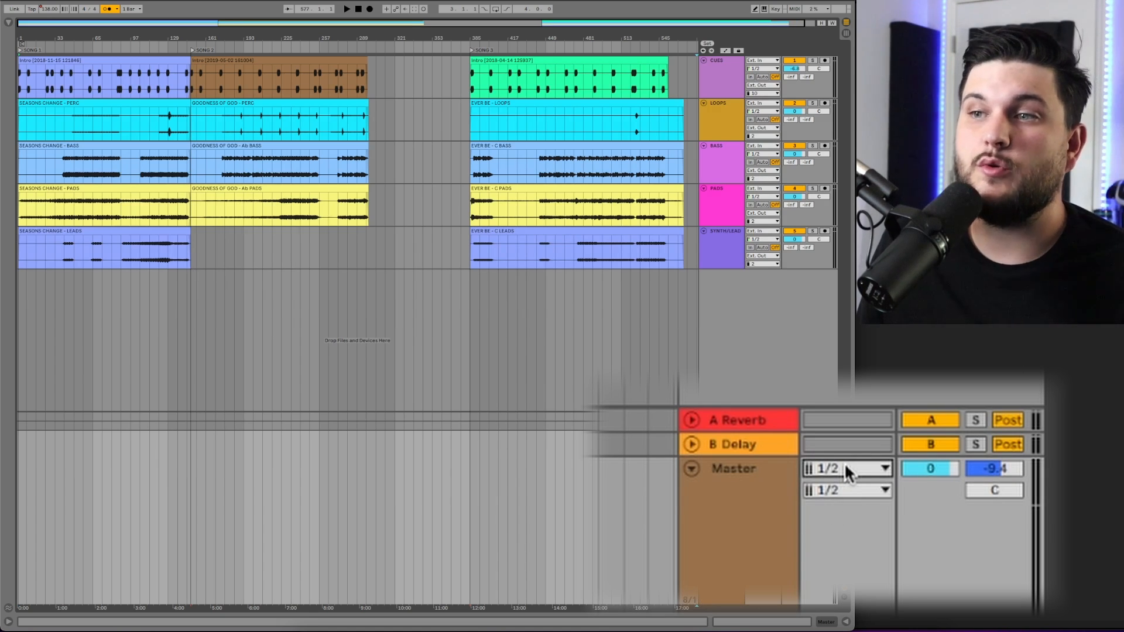
pyautogui.click(845, 467)
pyautogui.click(726, 543)
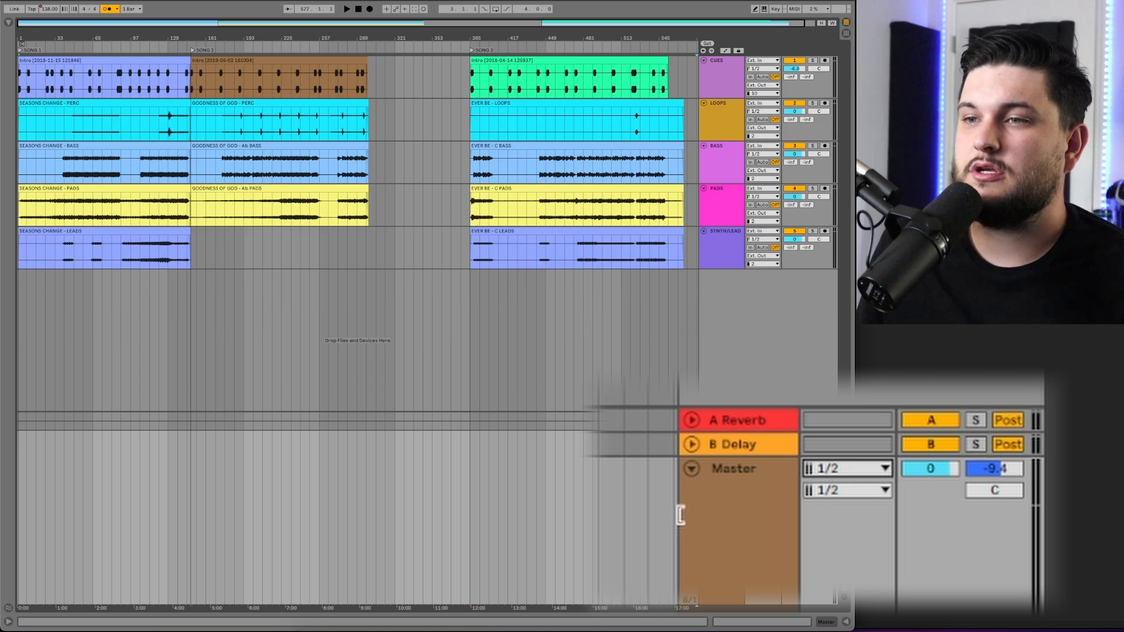
pyautogui.moveTo(678, 520); pyautogui.dragTo(602, 518)
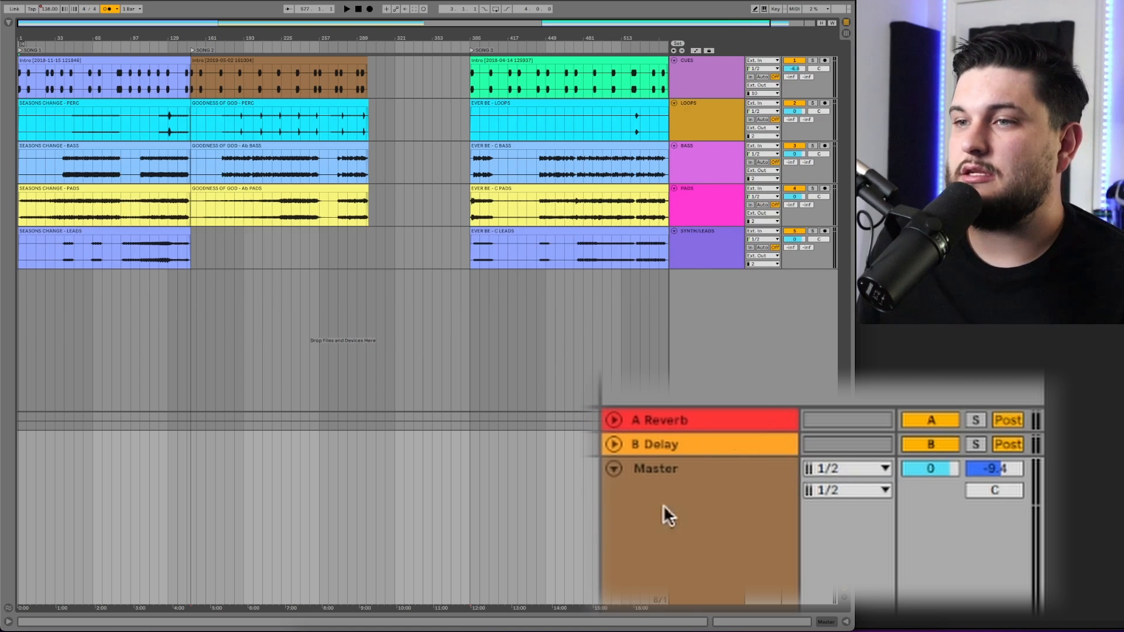
pyautogui.click(849, 466)
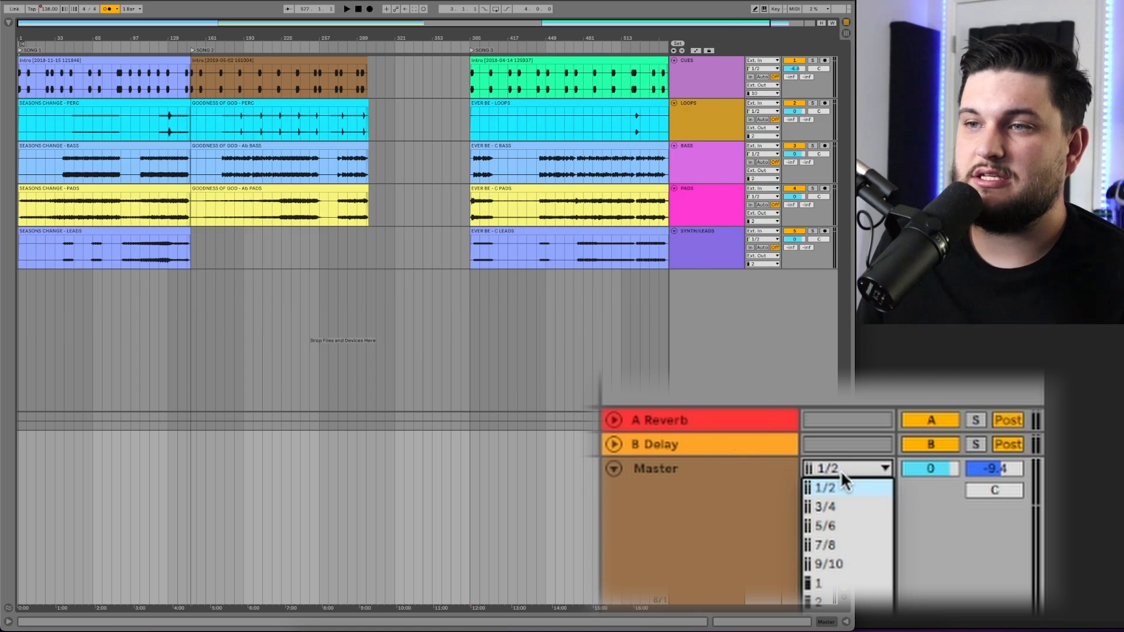
pyautogui.click(843, 612)
# Step: Play the start of SONG 1 briefly to check the output signals, and select the CUES track
pyautogui.press('space')
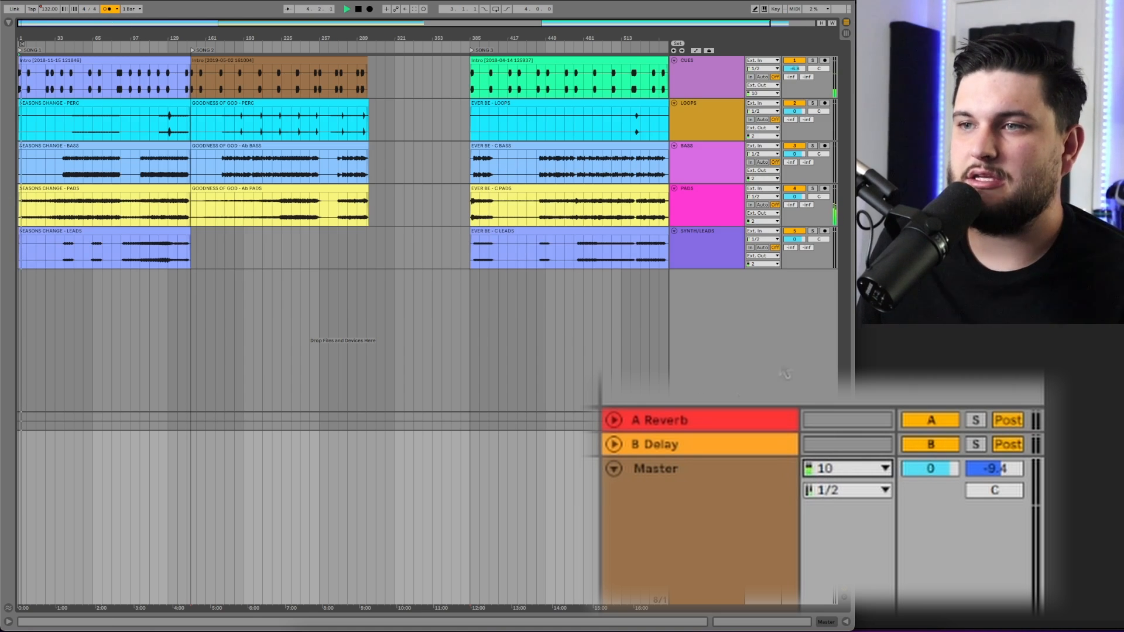
pyautogui.press('space')
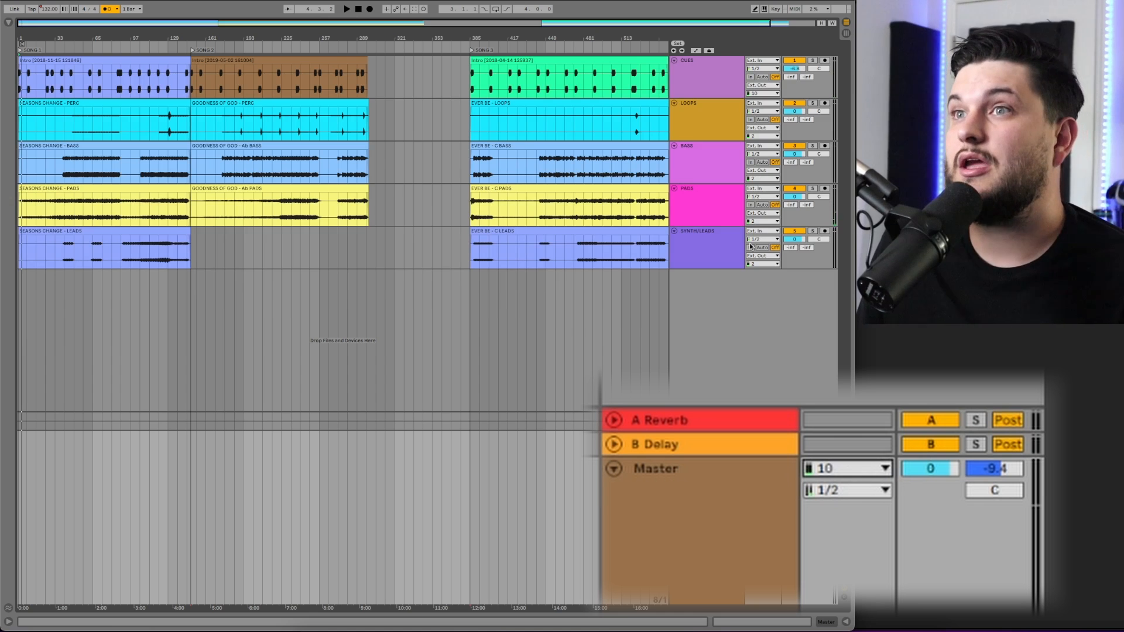
pyautogui.click(827, 77)
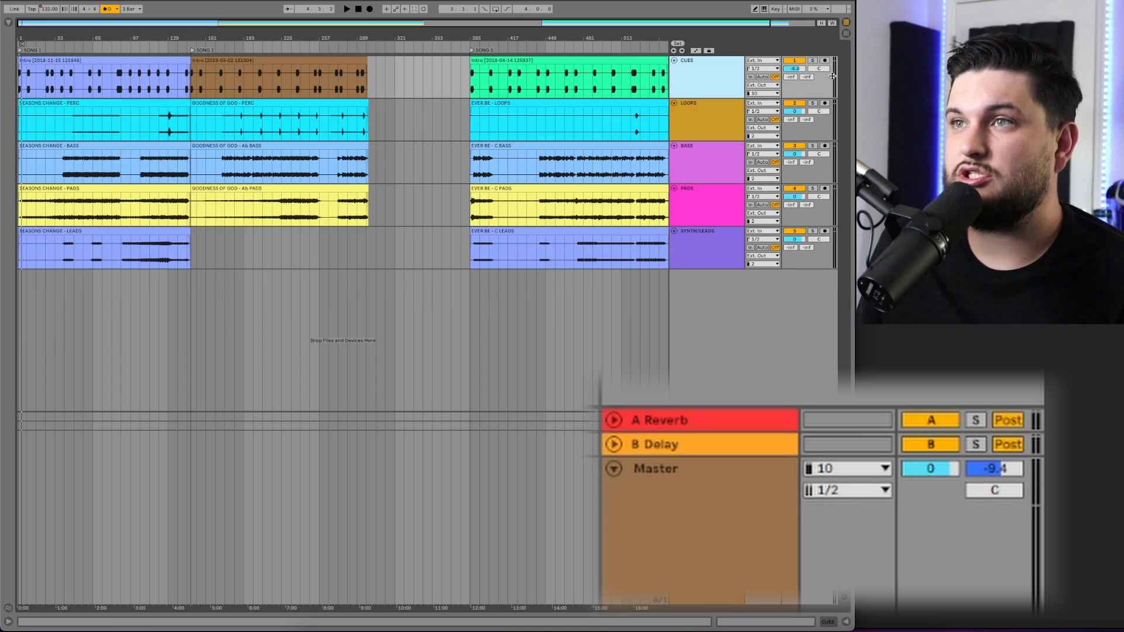
# Step: Route the LOOPS track to stereo output 3/4 and the BASS track to stereo output 5/6
pyautogui.click(700, 111)
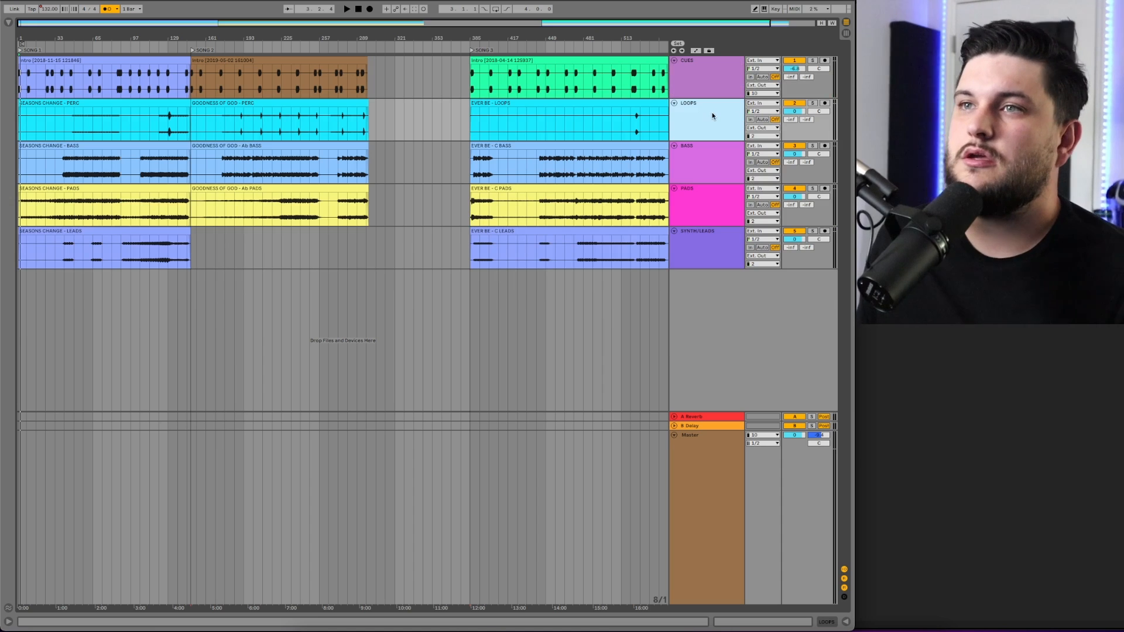
pyautogui.click(771, 136)
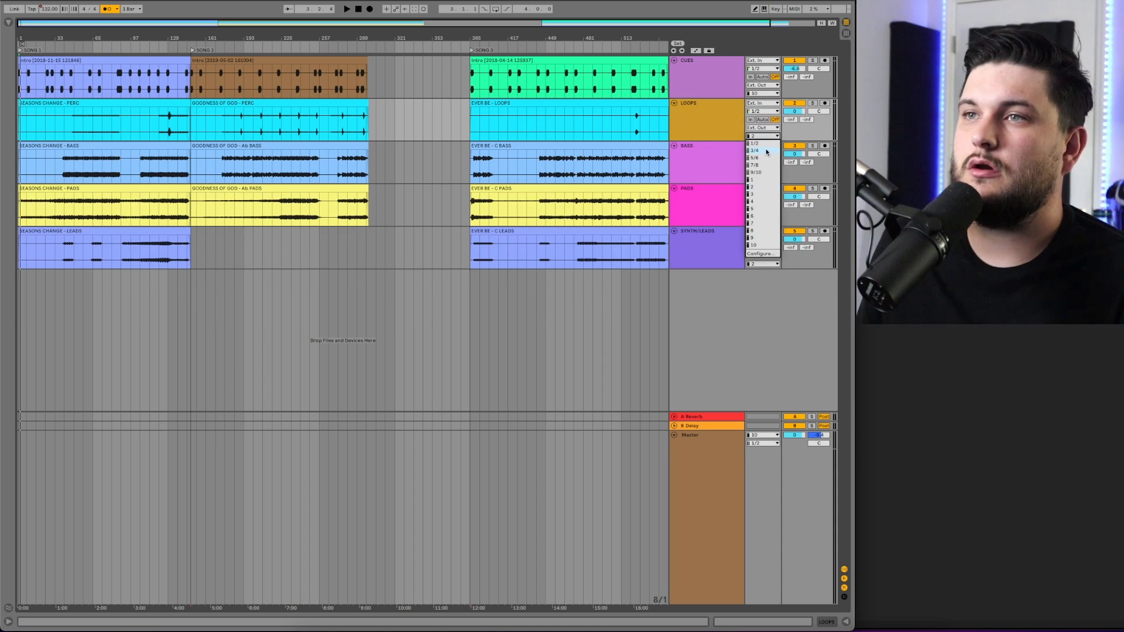
pyautogui.click(765, 151)
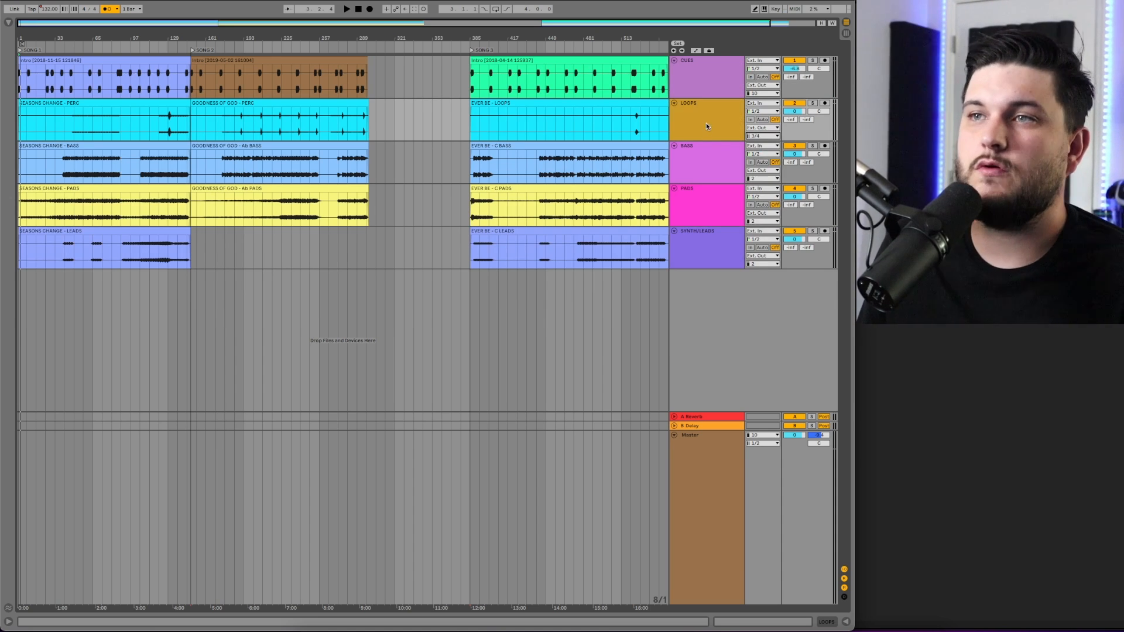
pyautogui.click(686, 158)
pyautogui.click(767, 179)
pyautogui.click(761, 201)
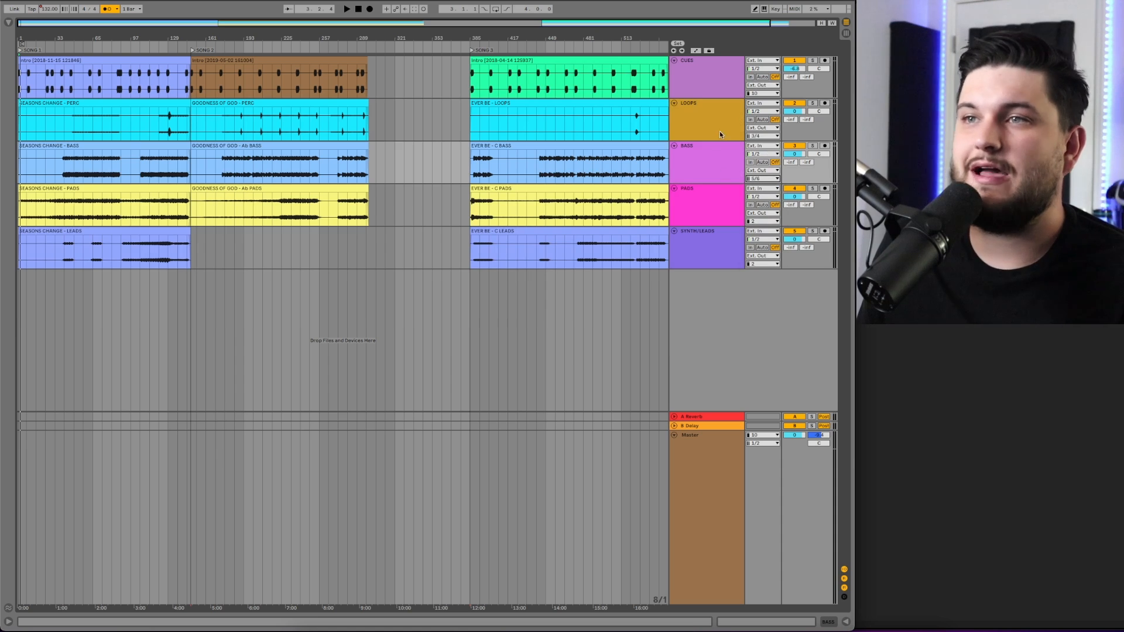
# Step: Route the PADS track to stereo output 7/8 and the SYNTH/LEADS track to stereo output 1/2
pyautogui.click(718, 195)
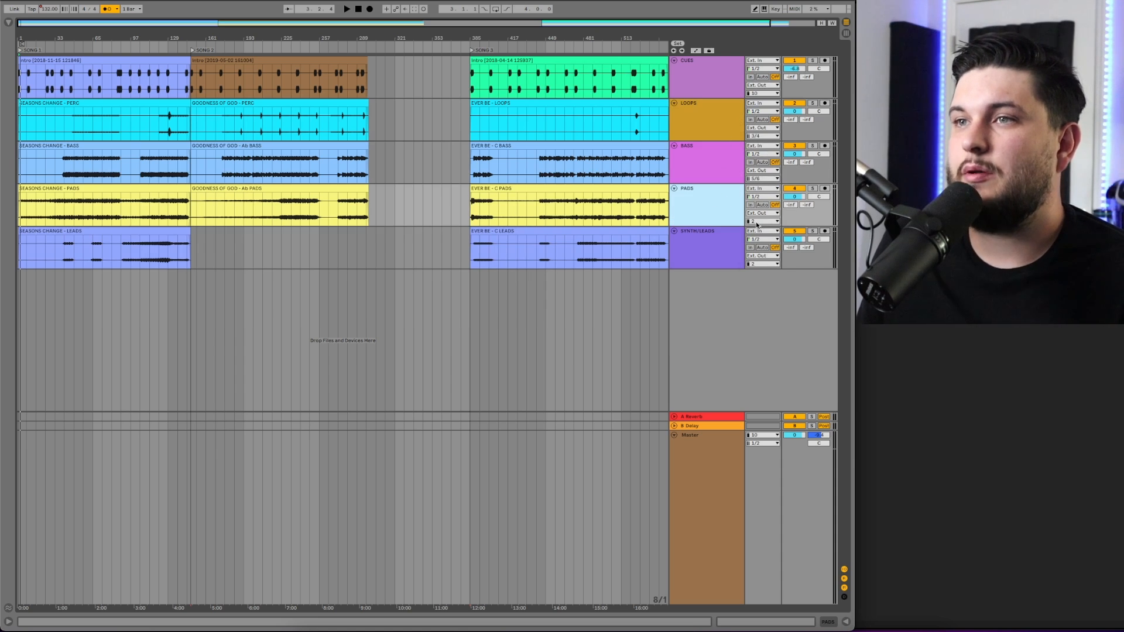
pyautogui.click(758, 221)
pyautogui.click(758, 250)
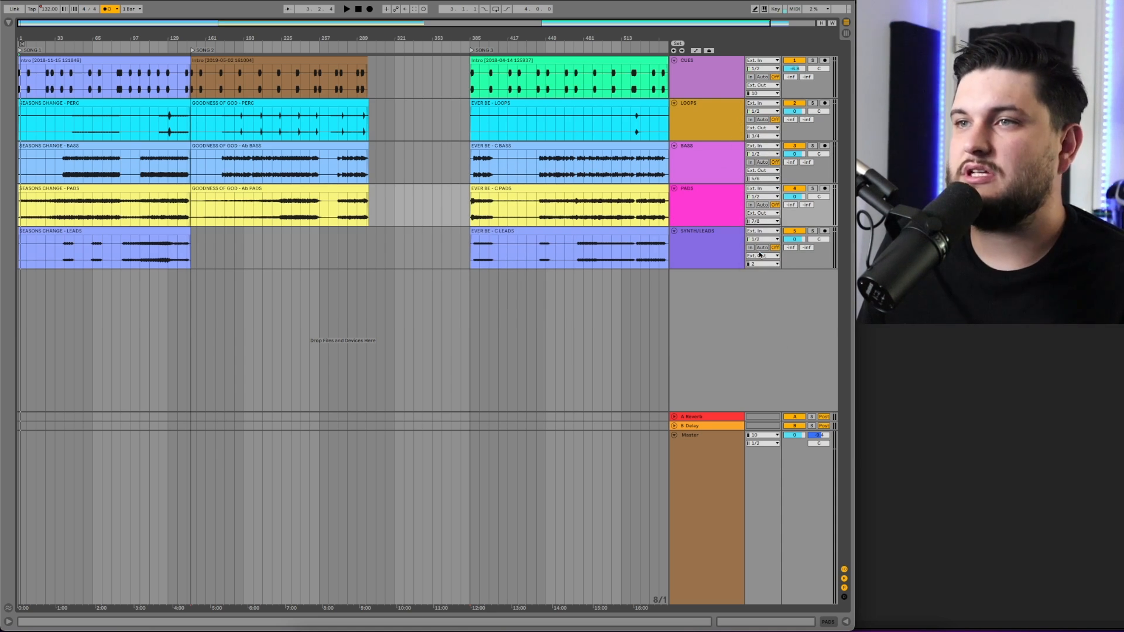
pyautogui.click(693, 257)
pyautogui.click(771, 264)
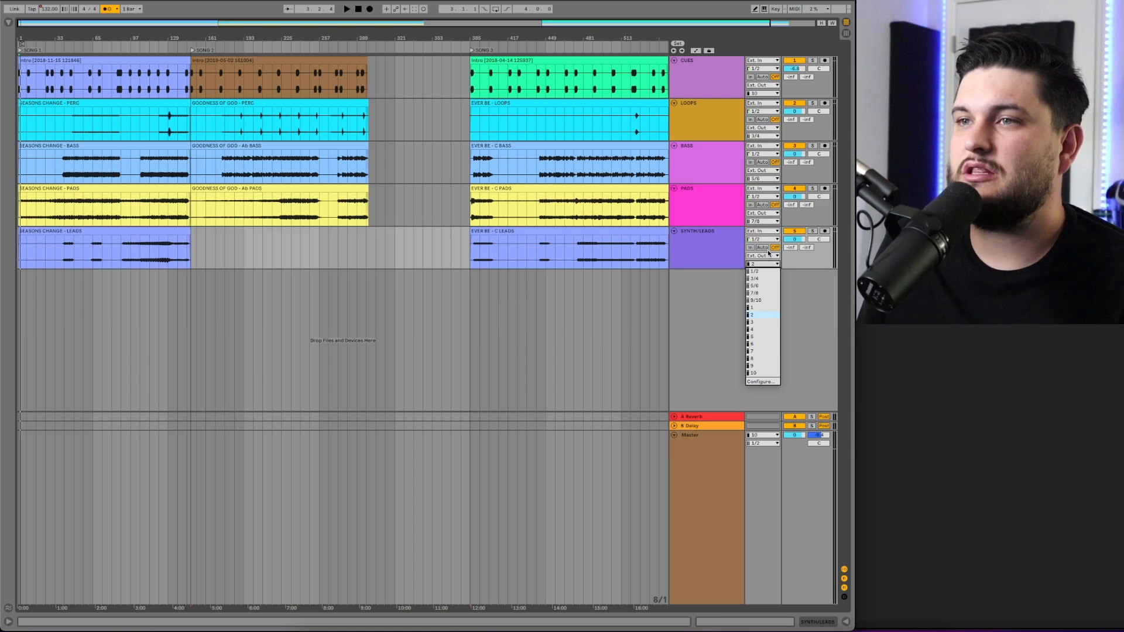
pyautogui.click(767, 273)
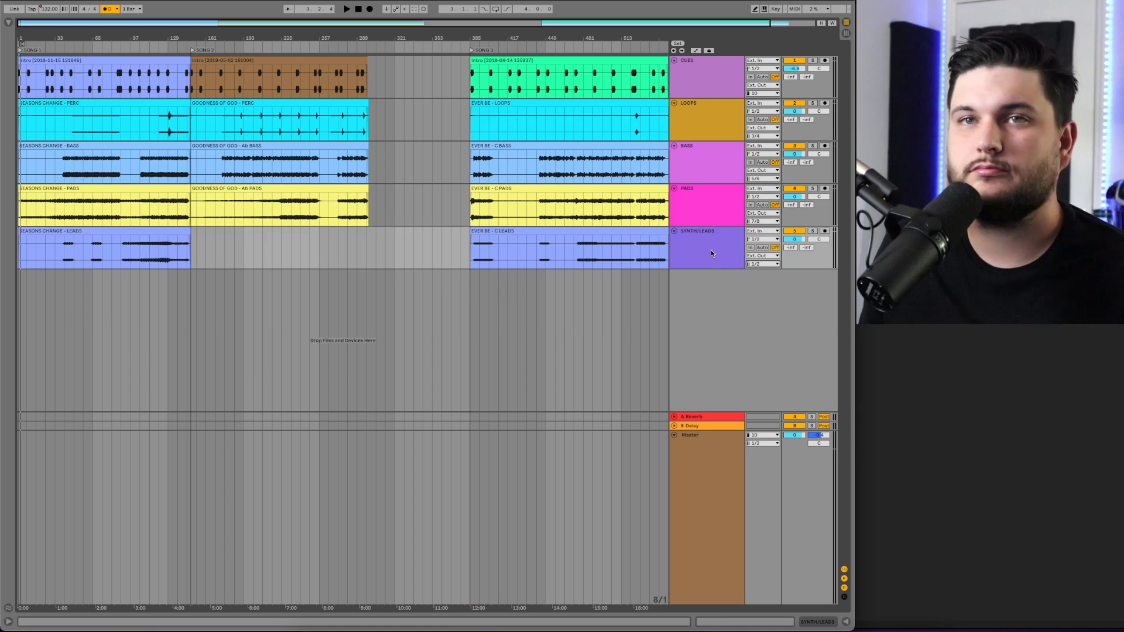
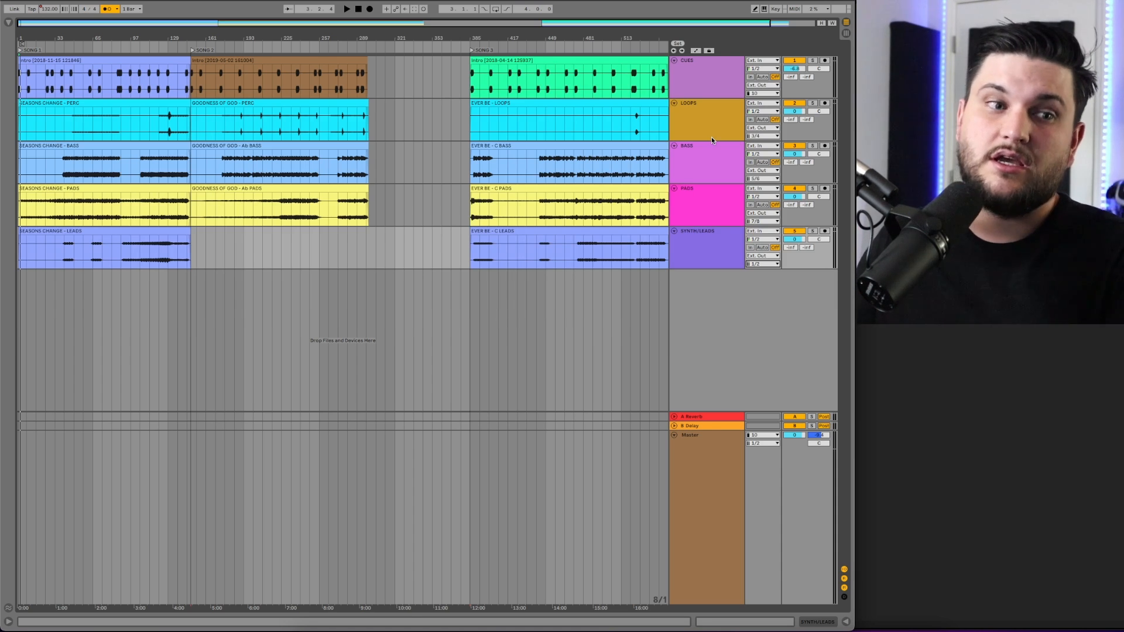
# Step: Route the CUES track to mono output 1 and the LOOPS, BASS, PADS and SYNTH/LEADS tracks together to mono output 2
pyautogui.click(715, 82)
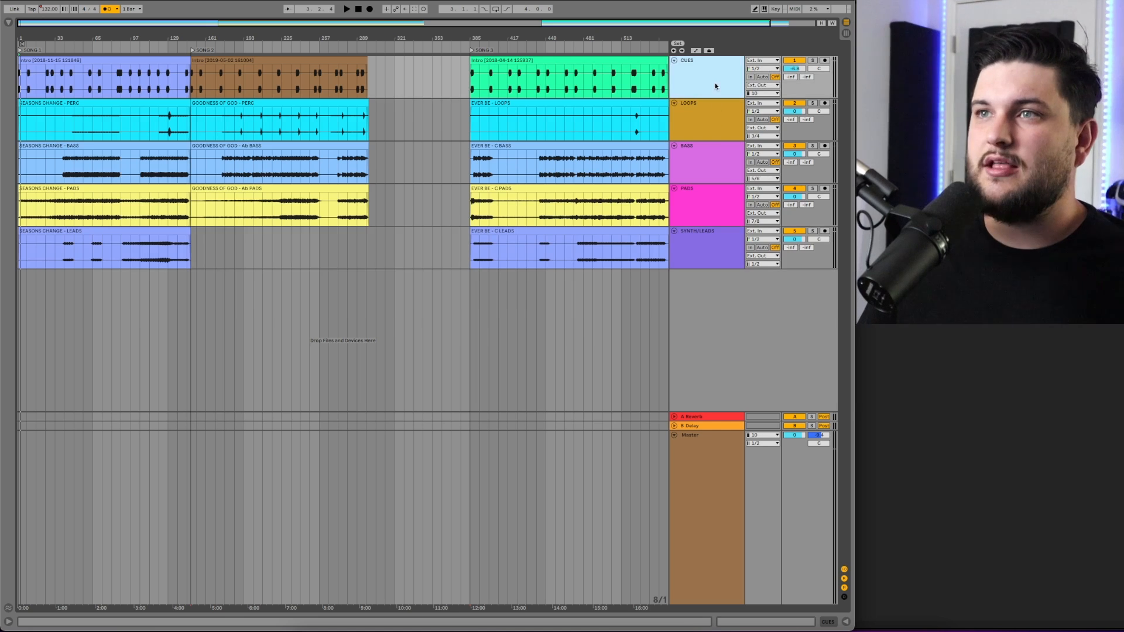
pyautogui.click(761, 94)
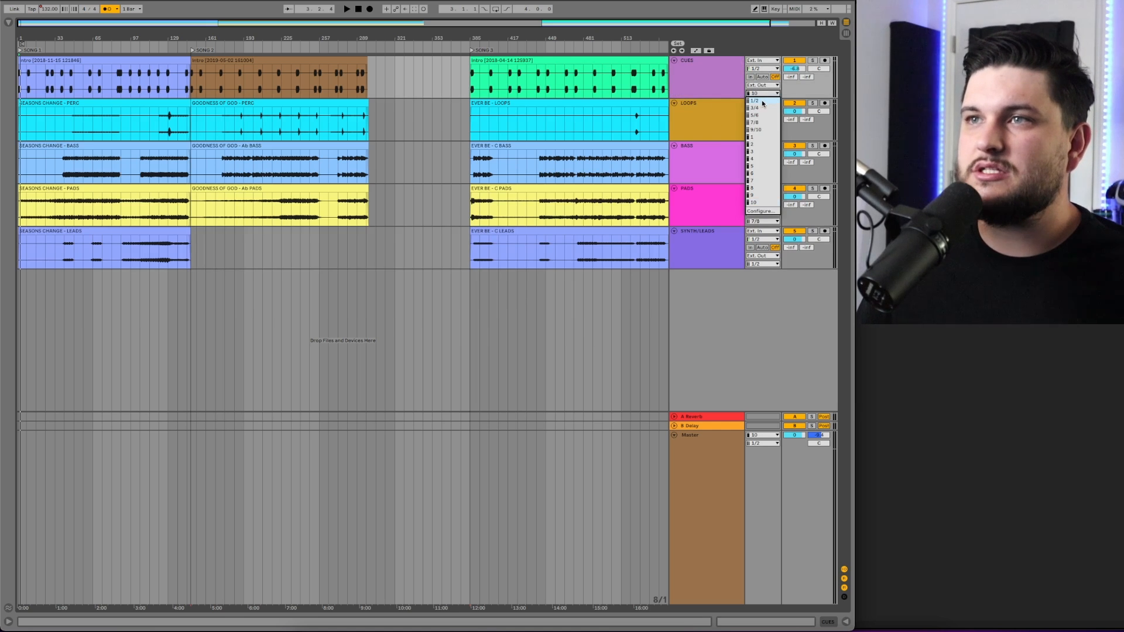
pyautogui.click(757, 137)
pyautogui.click(717, 117)
pyautogui.click(707, 242)
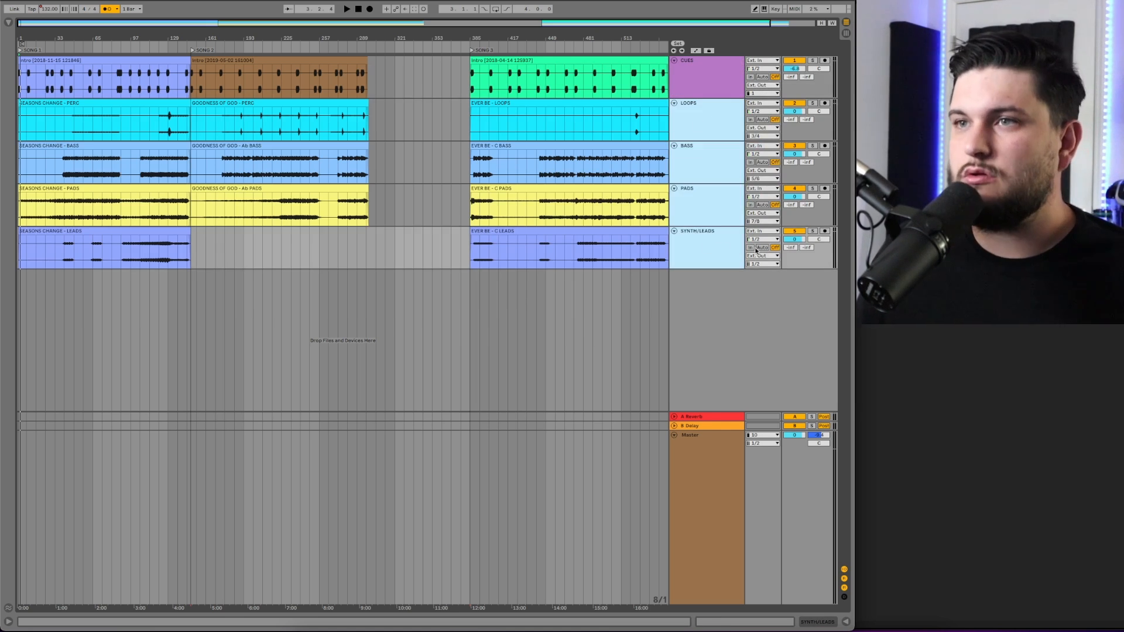
pyautogui.click(768, 264)
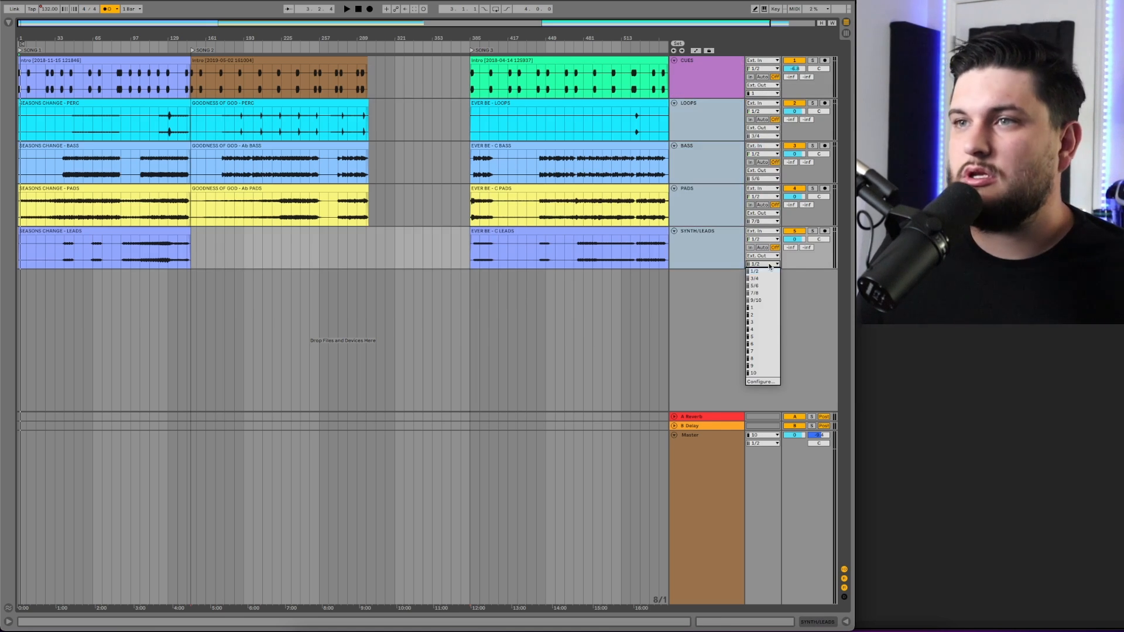
pyautogui.click(762, 317)
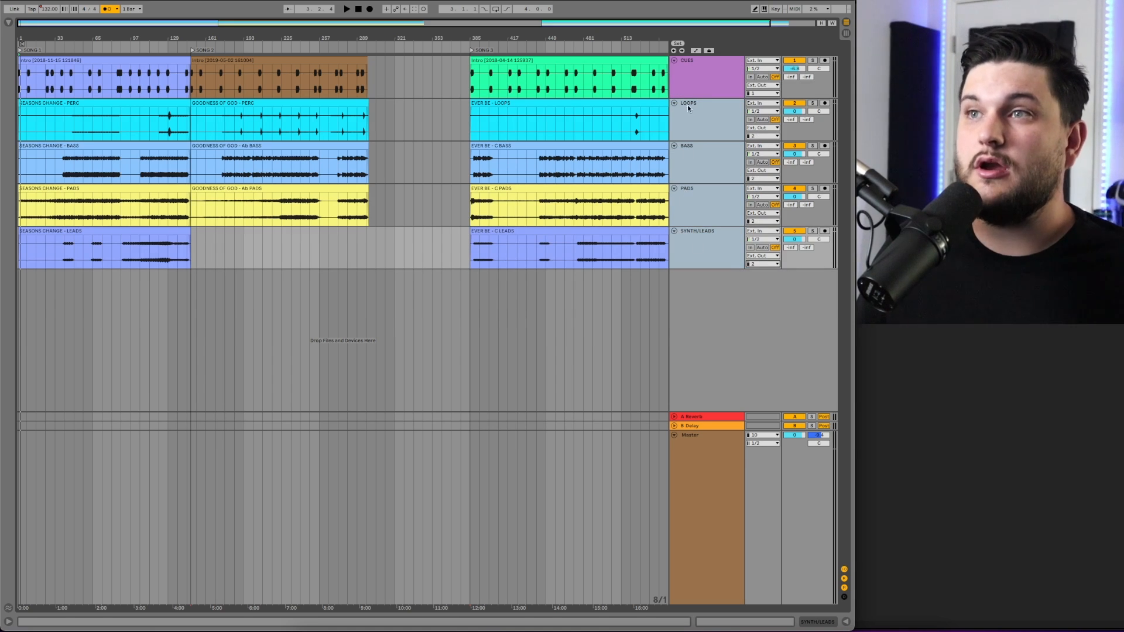
# Step: Route the LOOPS, BASS, PADS and SYNTH/LEADS tracks together to stereo output 3/4
pyautogui.click(712, 82)
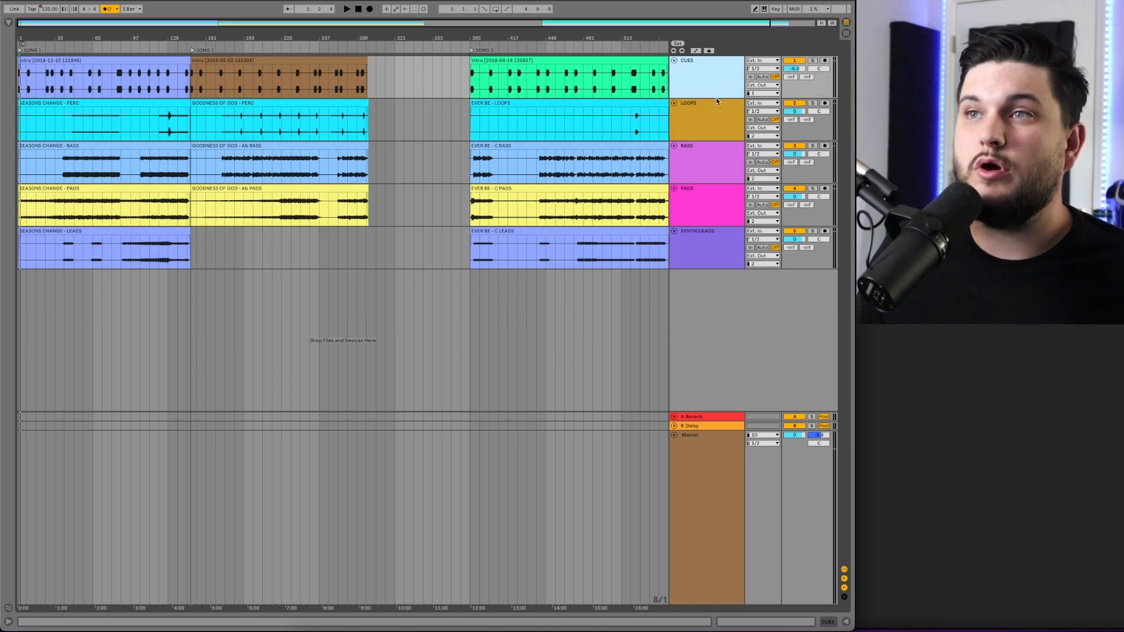
pyautogui.click(716, 117)
pyautogui.keyDown('shift'); pyautogui.click(712, 238); pyautogui.keyUp('shift')
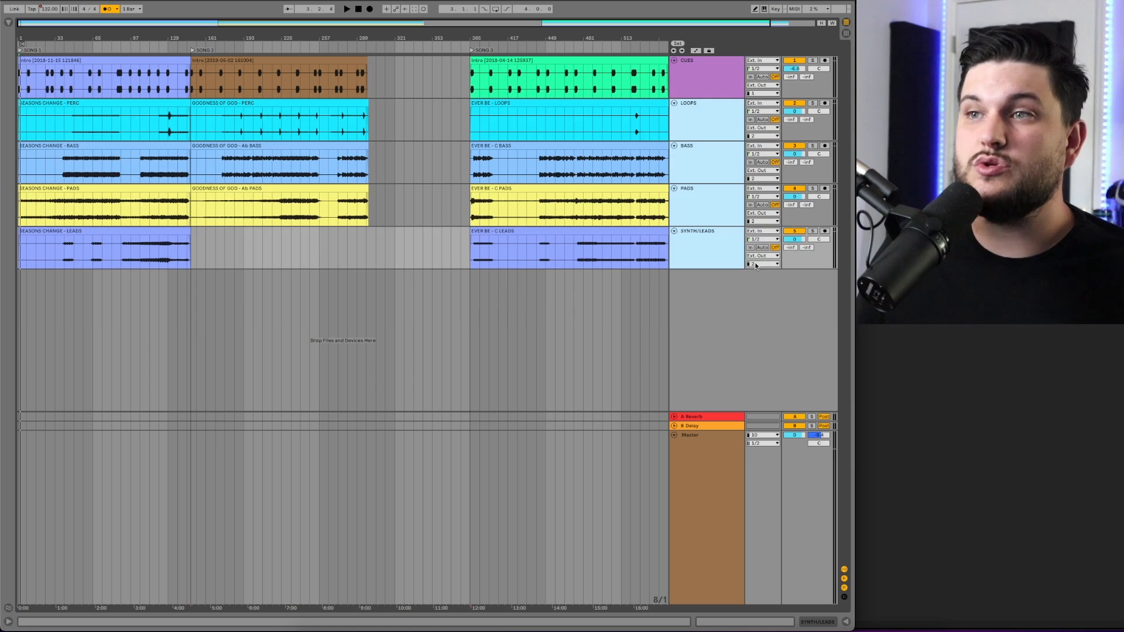
pyautogui.click(756, 266)
pyautogui.click(761, 277)
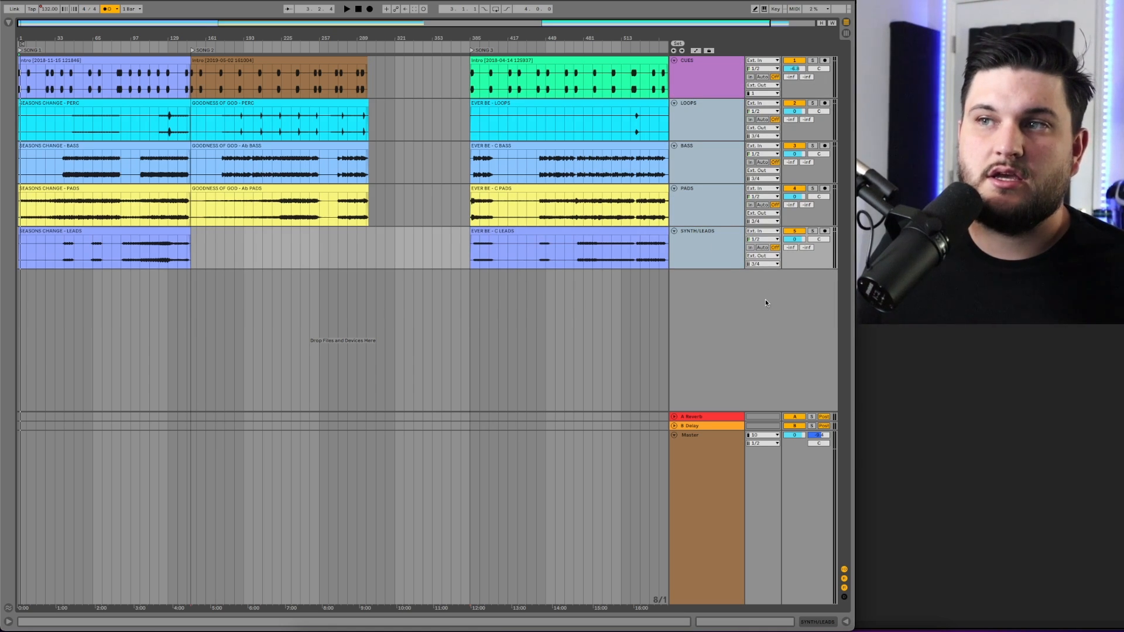
# Step: Route the CUES track to mono output 2 and the Master's cue output for the click to mono output 1
pyautogui.click(755, 94)
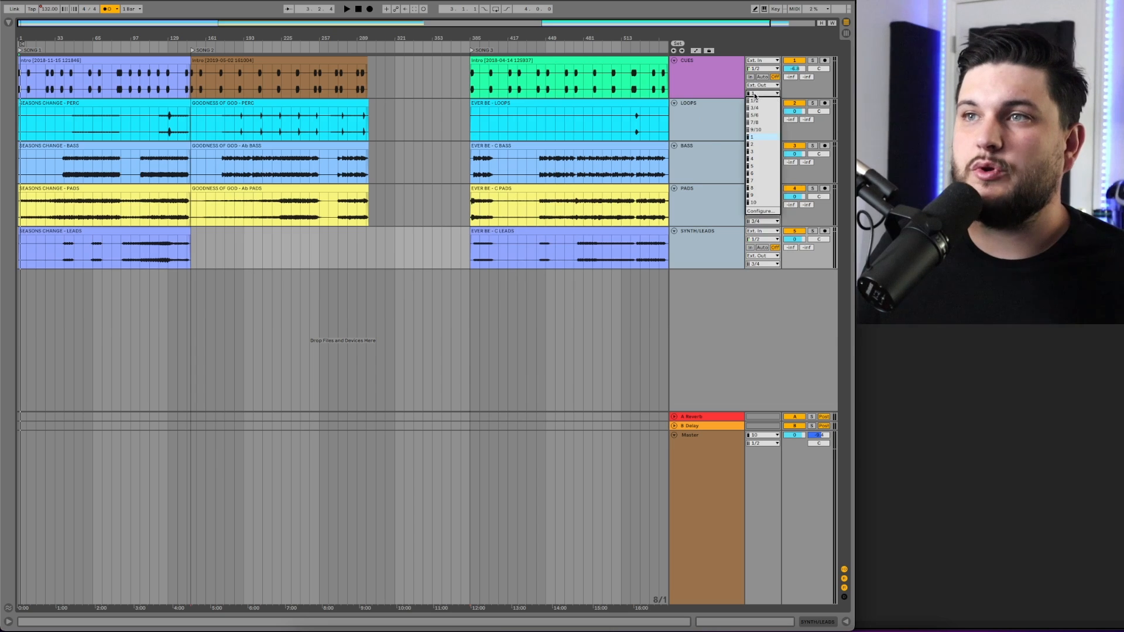
pyautogui.click(767, 144)
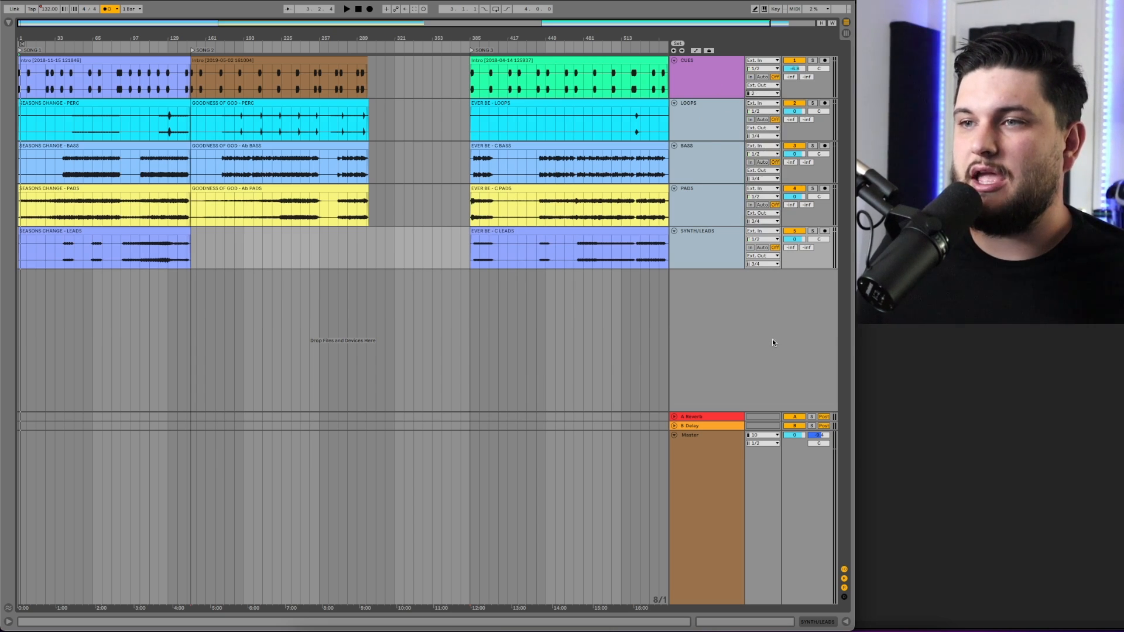
pyautogui.click(761, 435)
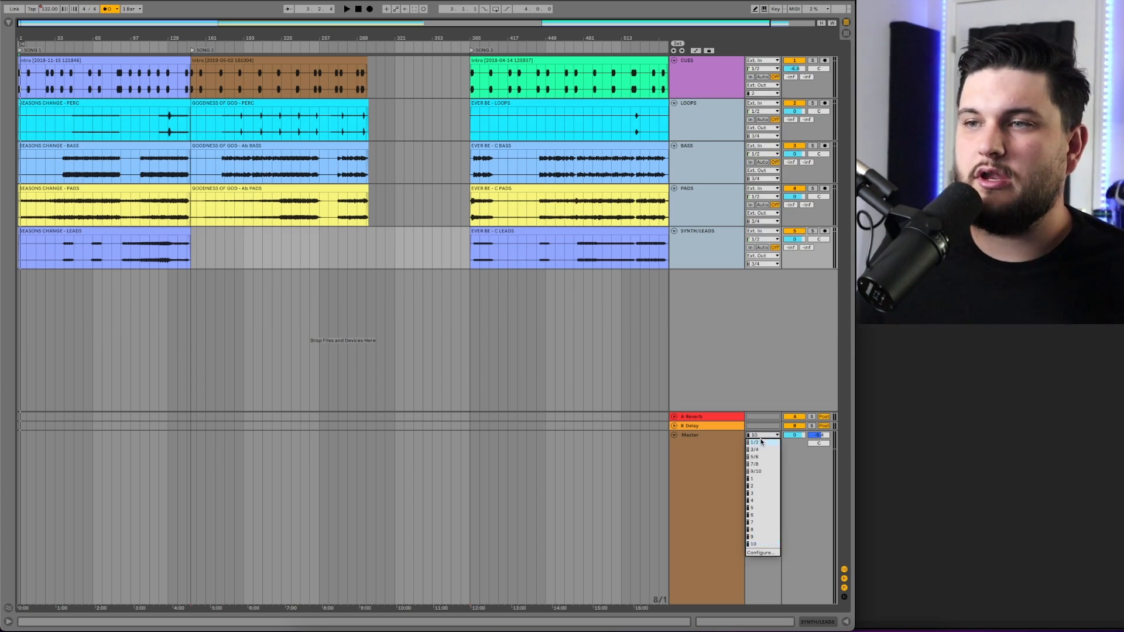
pyautogui.click(756, 479)
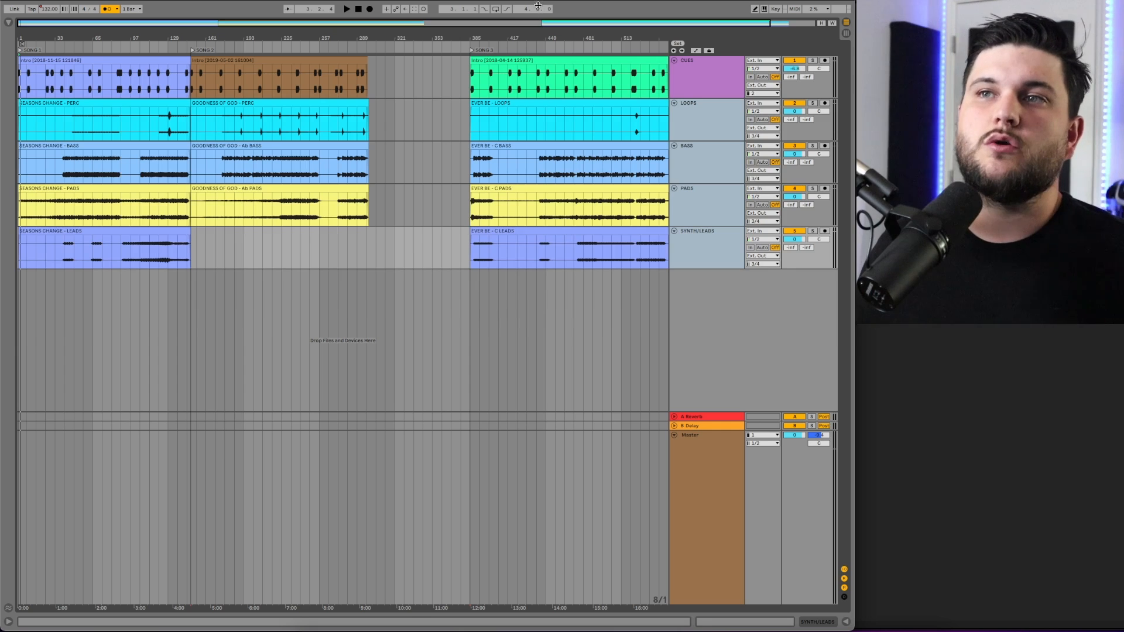
# Step: Route the CUES track and the Master's cue output for the click together to mono output 5
pyautogui.doubleClick(532, 22)
pyautogui.moveTo(658, 81); pyautogui.dragTo(651, 241)
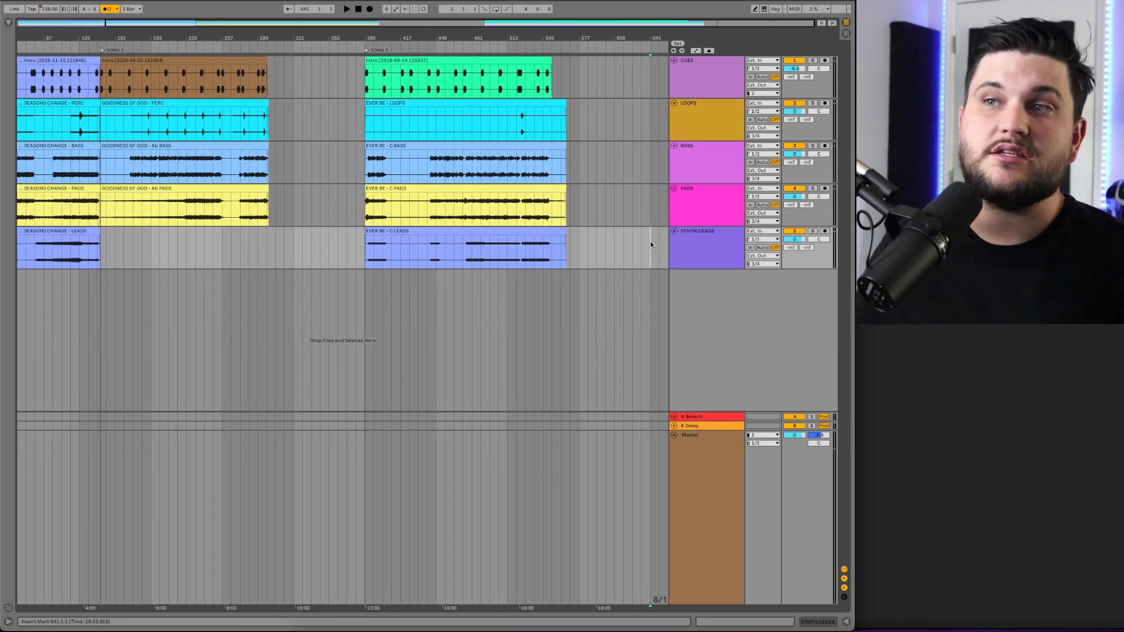
pyautogui.click(762, 93)
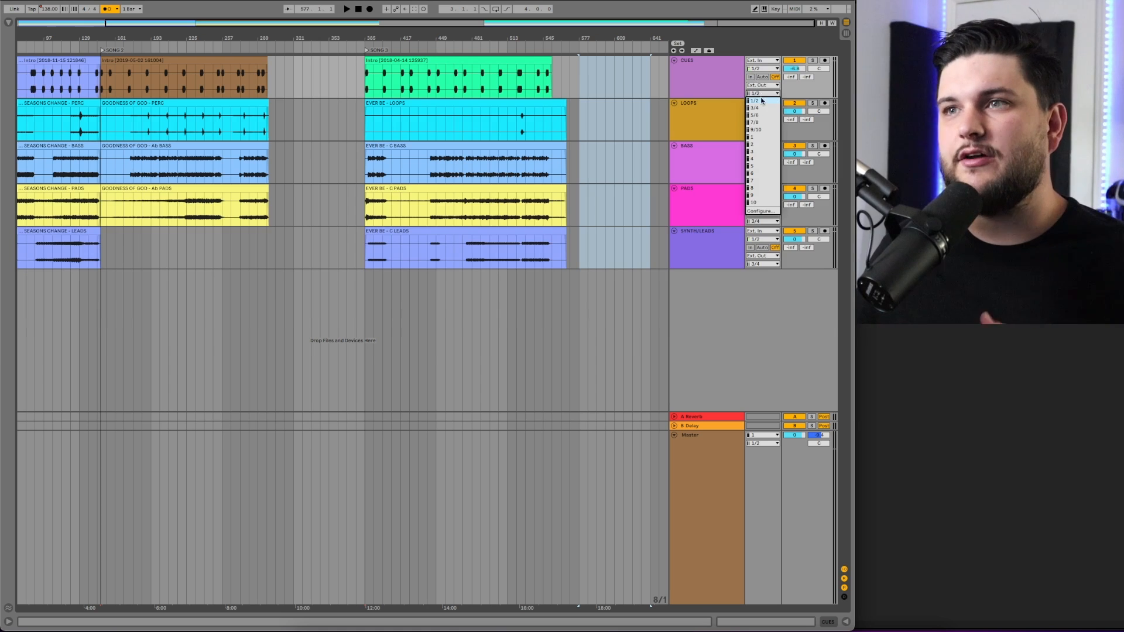
pyautogui.click(753, 165)
pyautogui.click(762, 435)
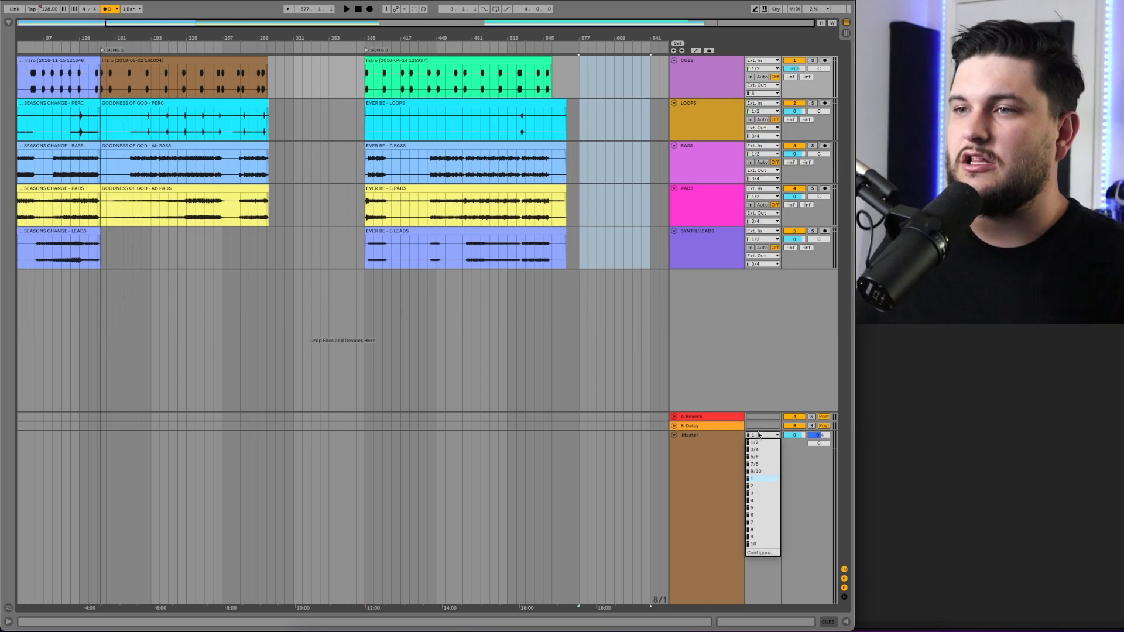
pyautogui.click(759, 507)
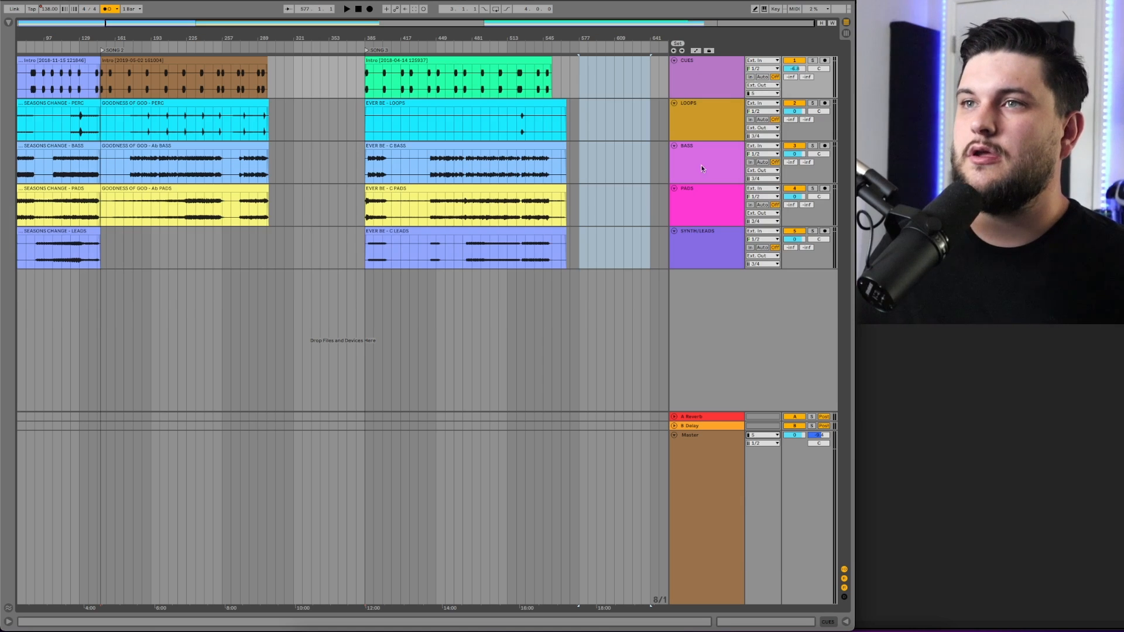
# Step: Route the LOOPS and BASS tracks together to stereo output 1/2
pyautogui.click(688, 130)
pyautogui.click(695, 159)
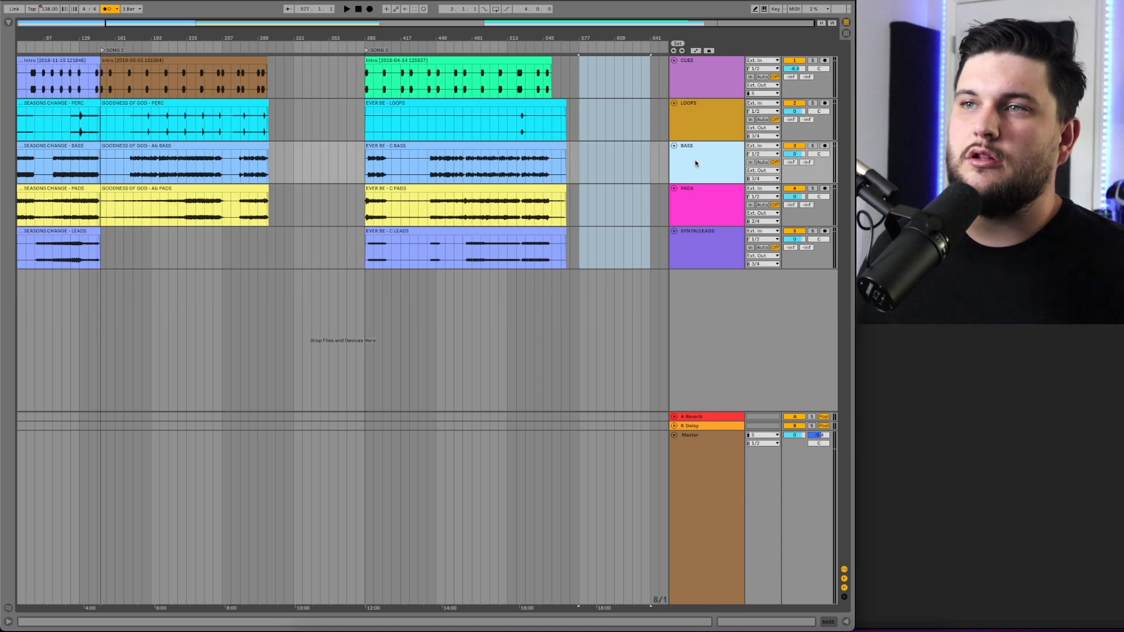
pyautogui.click(697, 122)
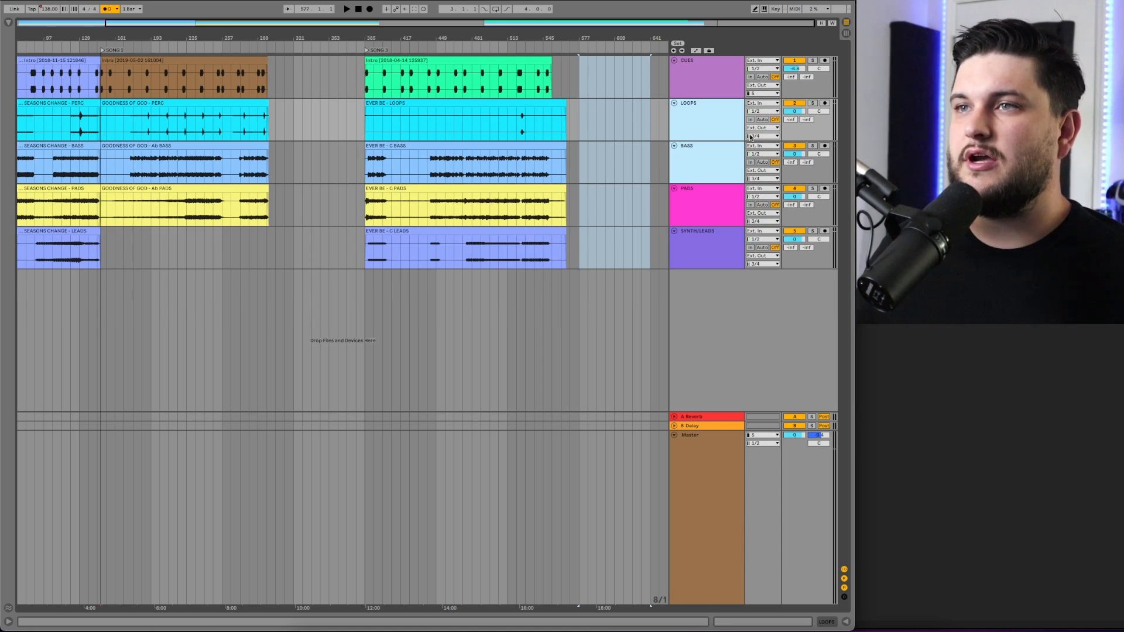
pyautogui.click(768, 136)
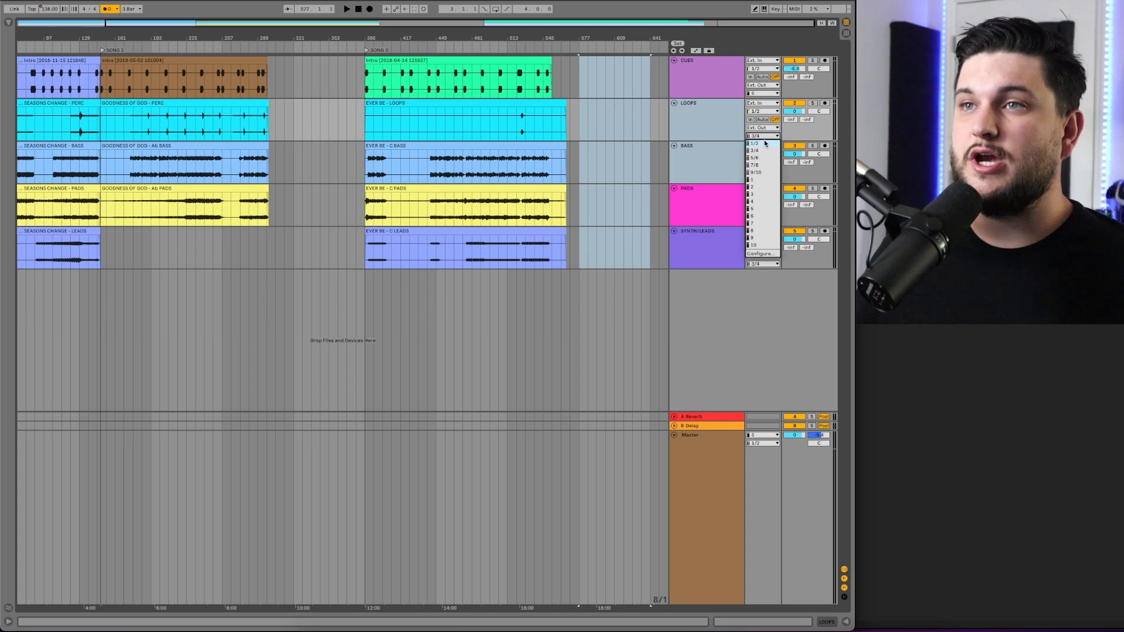
pyautogui.click(764, 143)
# Step: Assign the PADS and SYNTH/LEADS tracks together to stereo output 3/4
pyautogui.click(724, 207)
pyautogui.keyDown('shift'); pyautogui.click(734, 260); pyautogui.keyUp('shift')
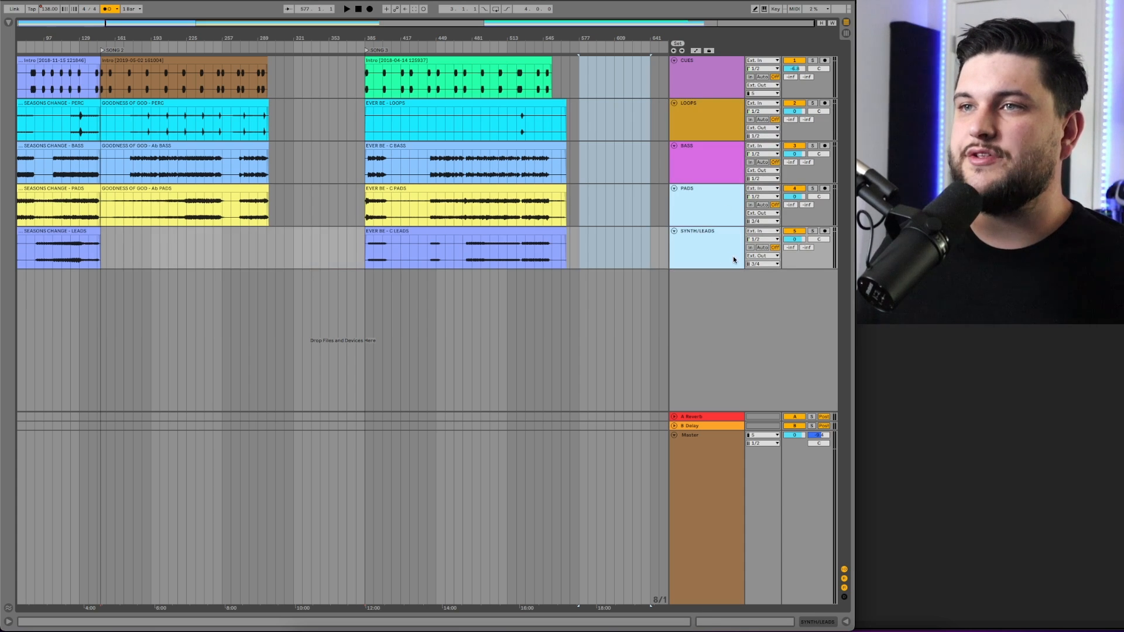
pyautogui.click(758, 265)
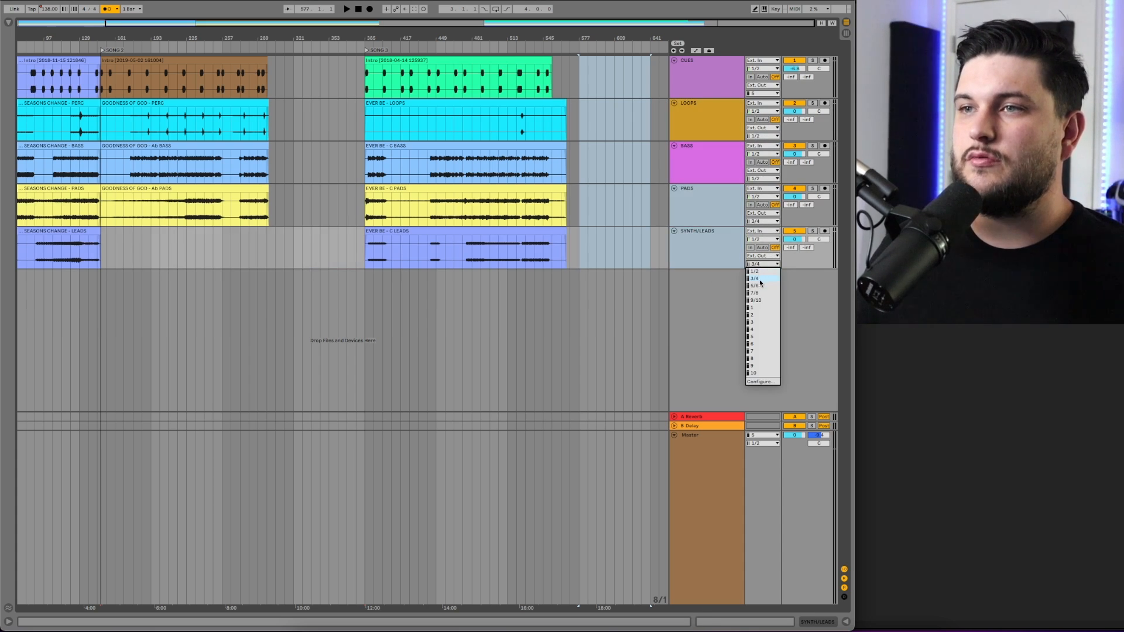
pyautogui.click(760, 279)
pyautogui.click(646, 186)
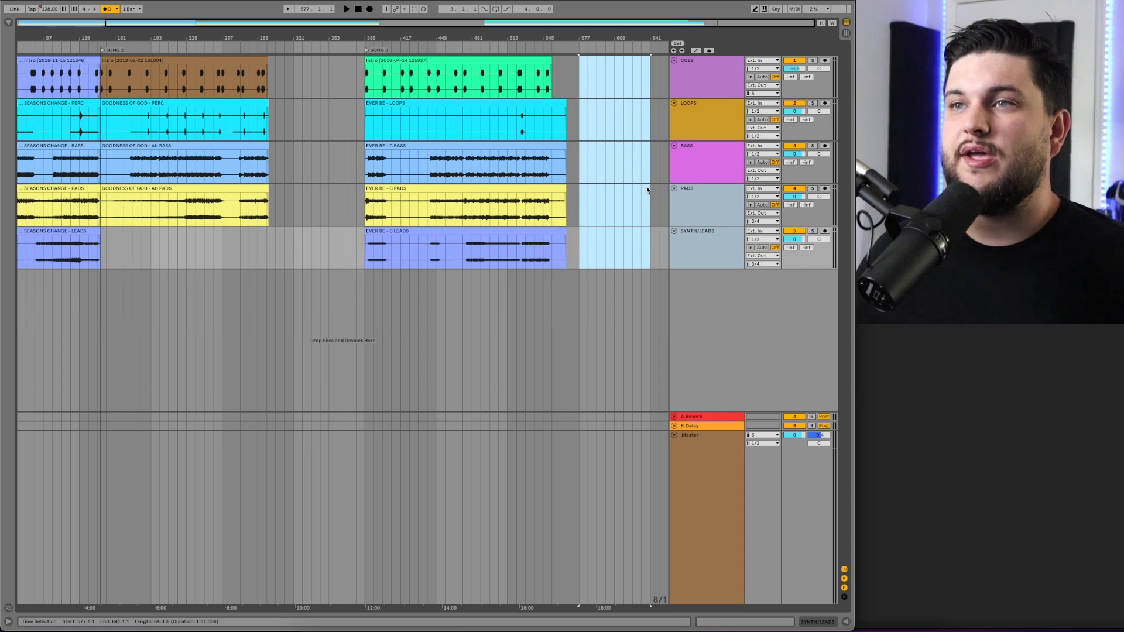